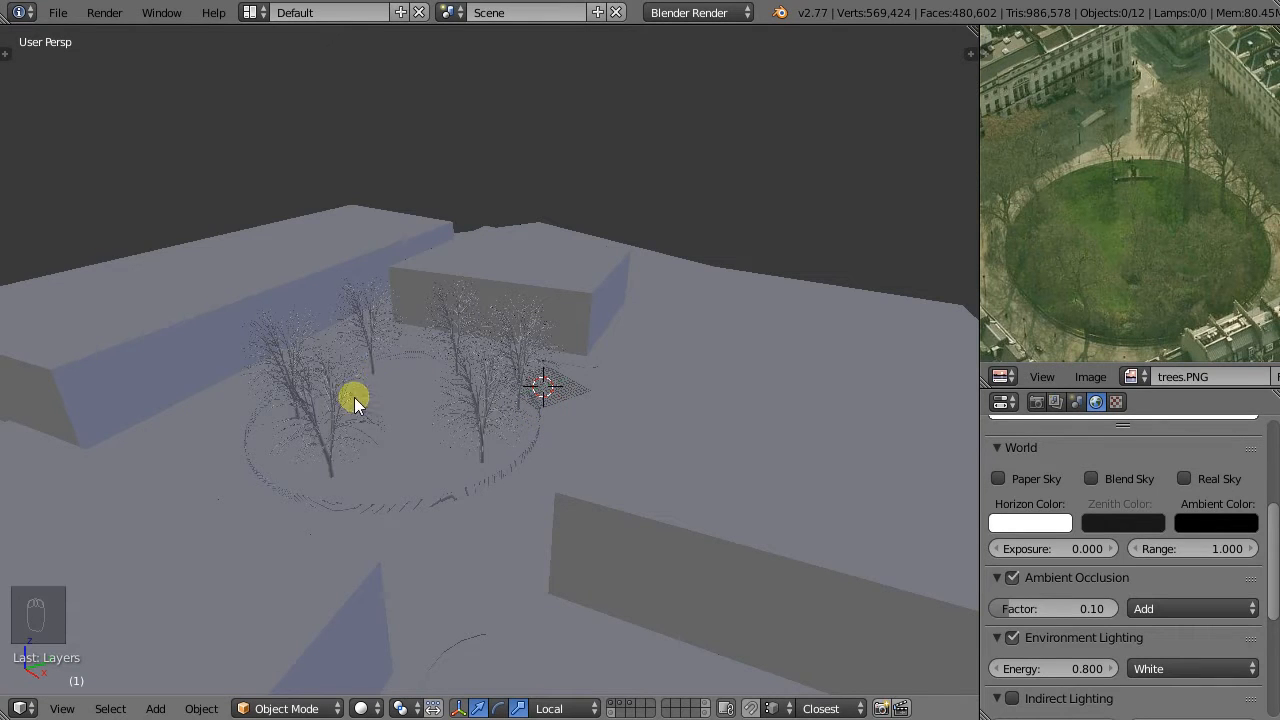
Switch the visible layers until only the first layer, with the ground plane and the large circle, is shown.
middle_click_drag(514, 391, 577, 391)
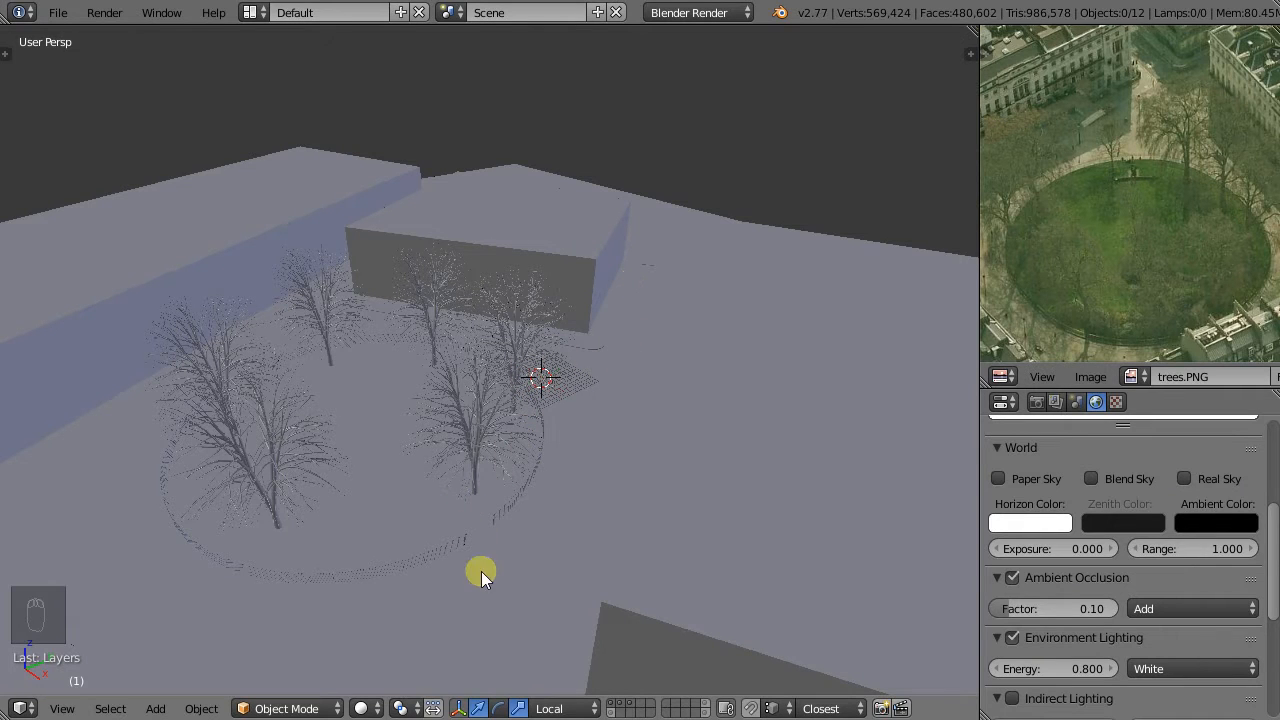
left_click(667, 705)
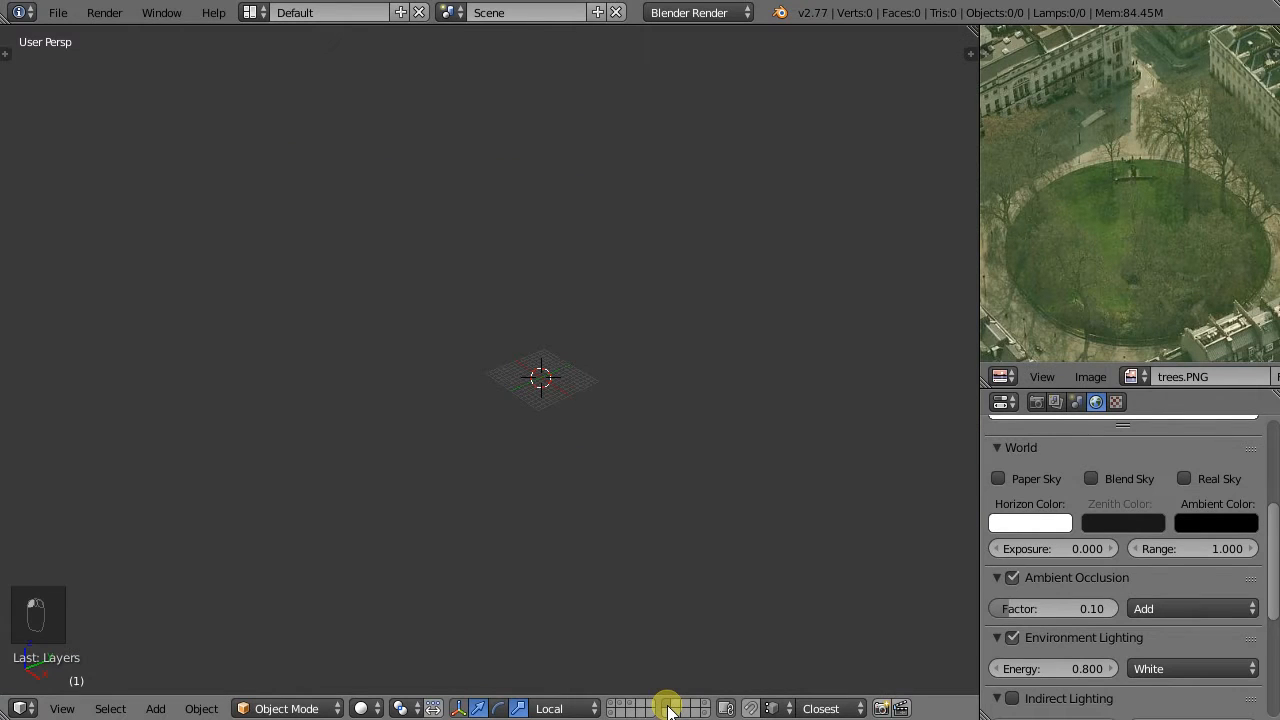
left_click(612, 705)
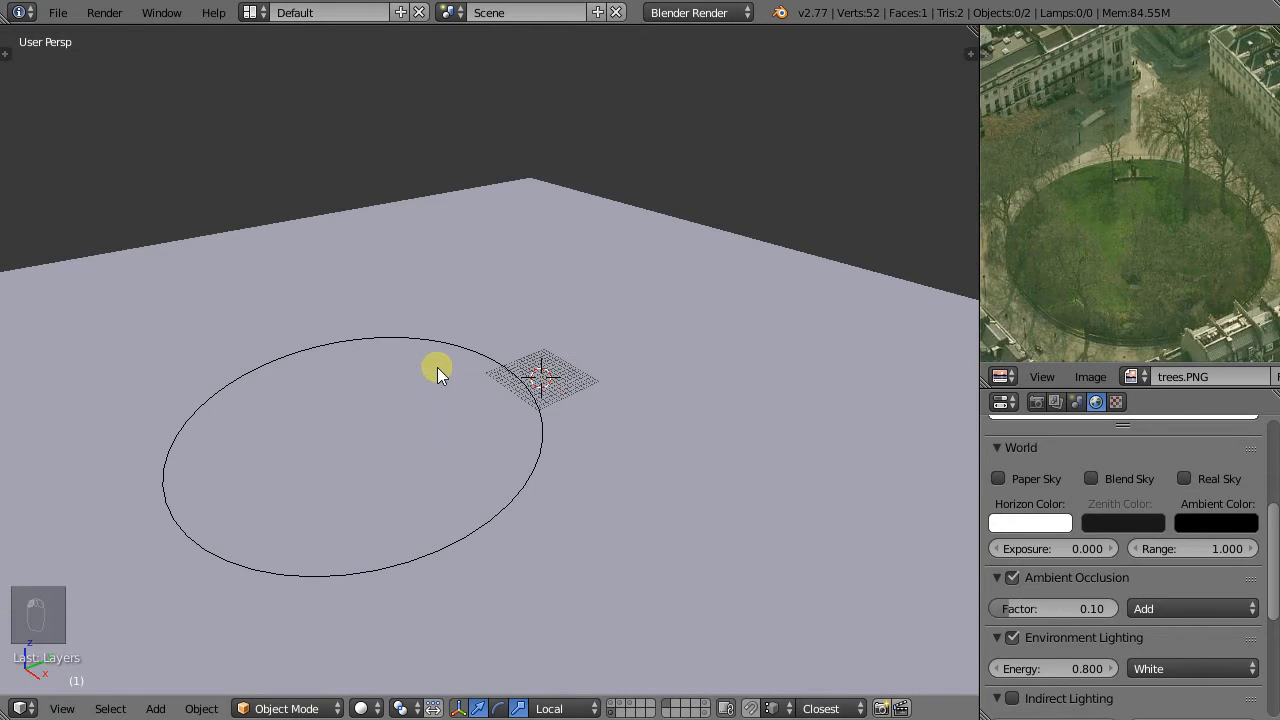
Select the large Bezier circle and show the scene origin from the top in wireframe display.
right_click(343, 338)
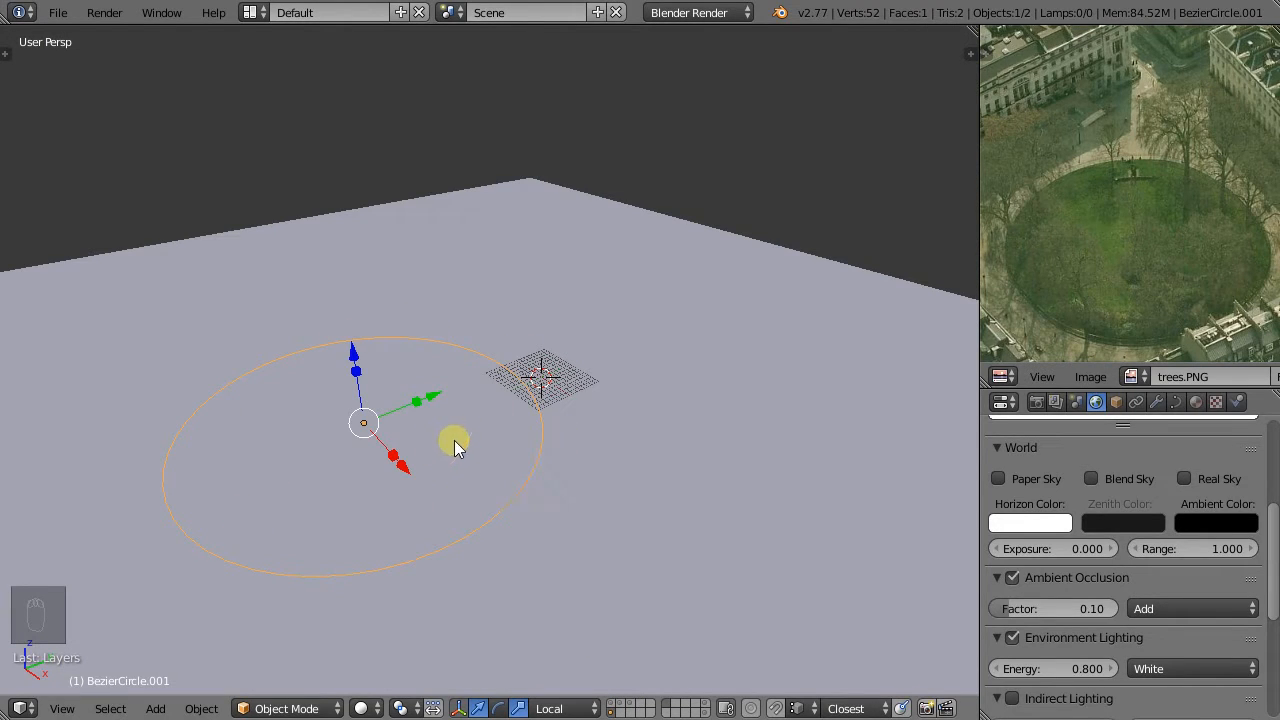
key("ctrl+1")
key("KP_7")
scroll(528, 292, "down", 3)
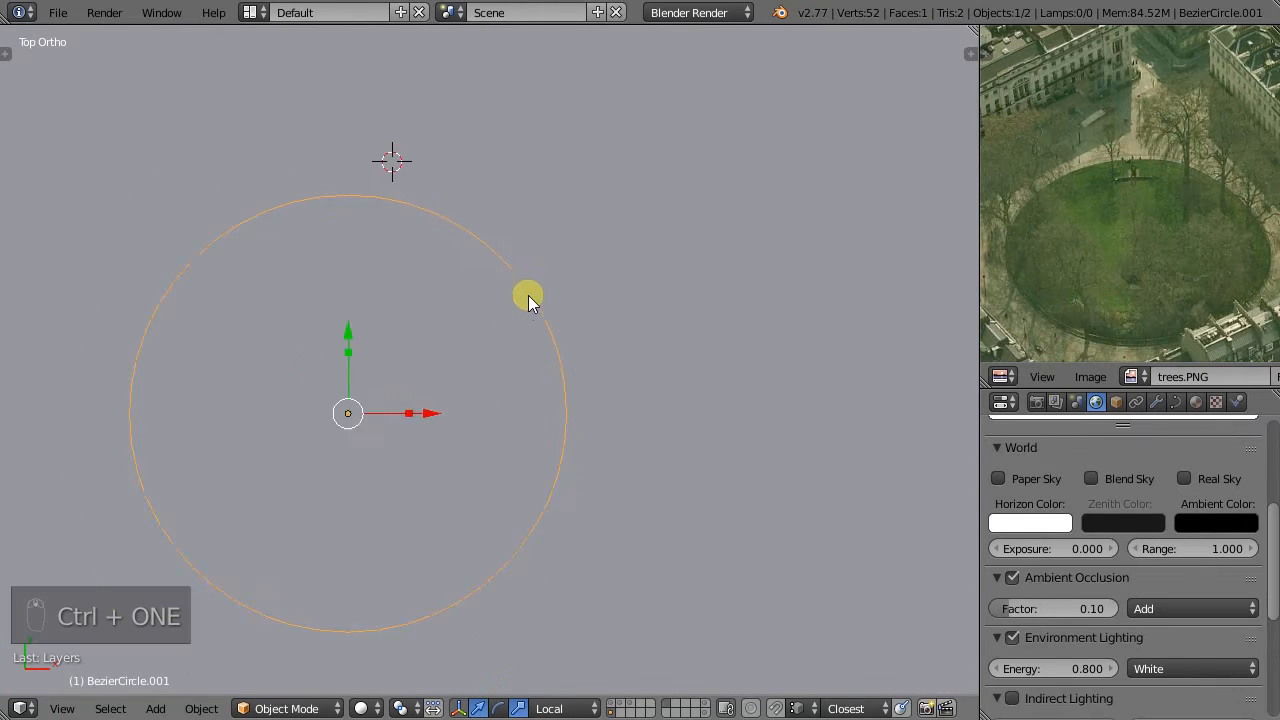
scroll(432, 172, "up", 3)
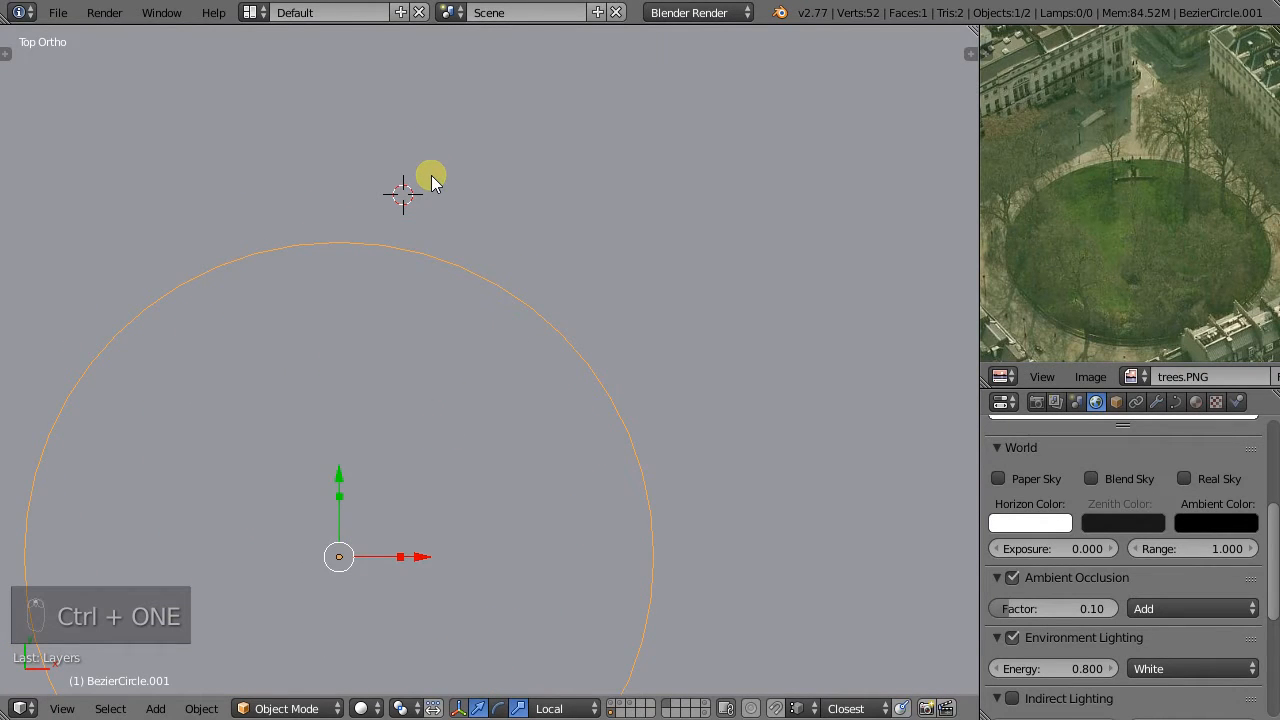
key("z")
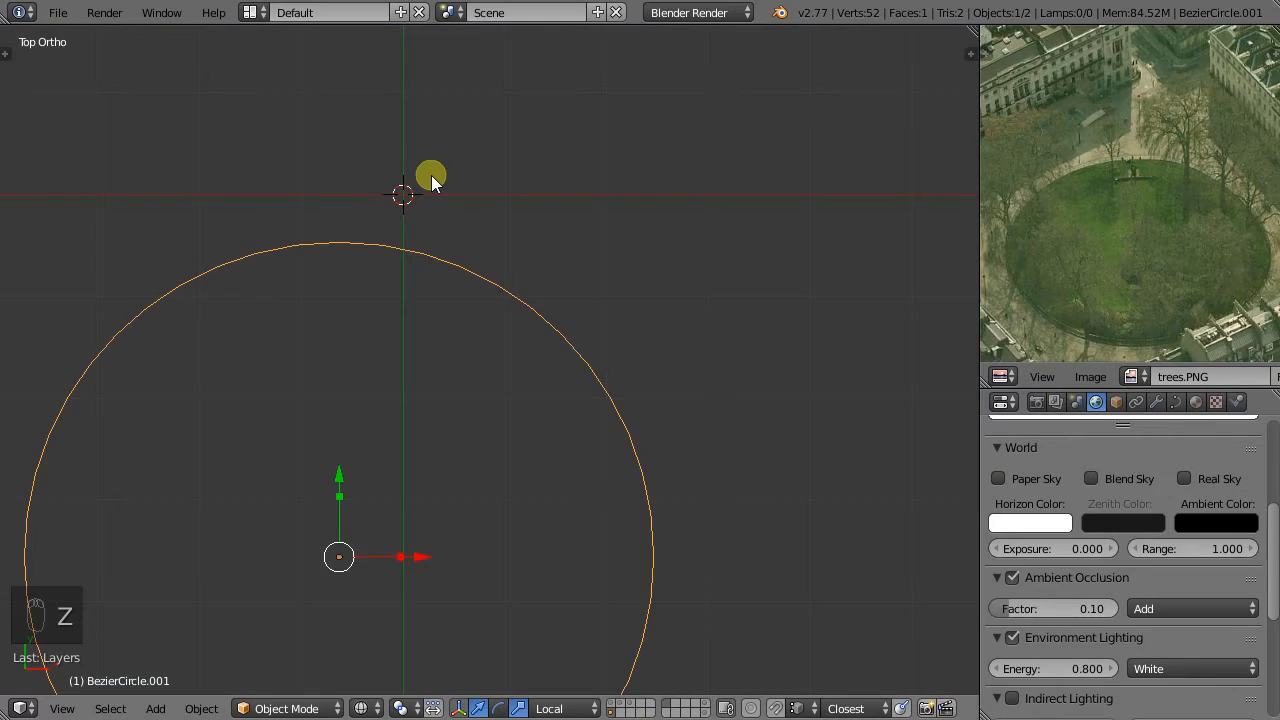
scroll(415, 176, "up", 8)
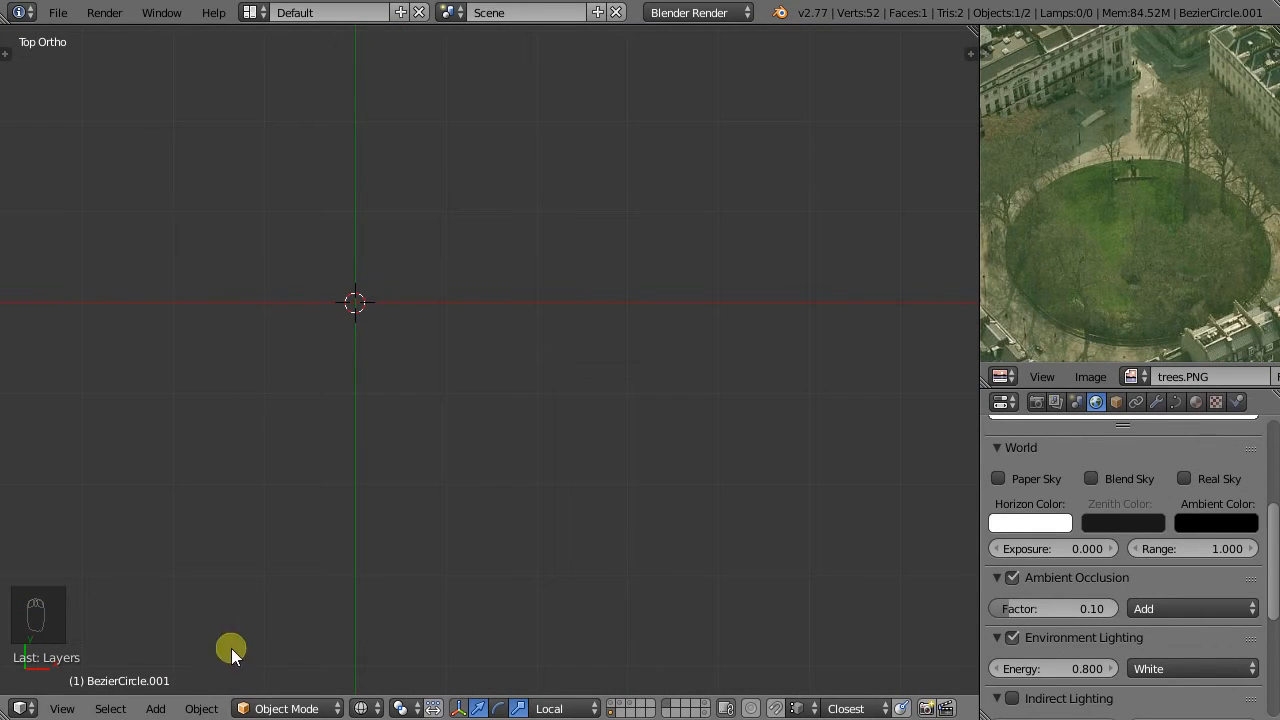
Snap the 3D cursor to the selected Bezier circle.
left_click(201, 708)
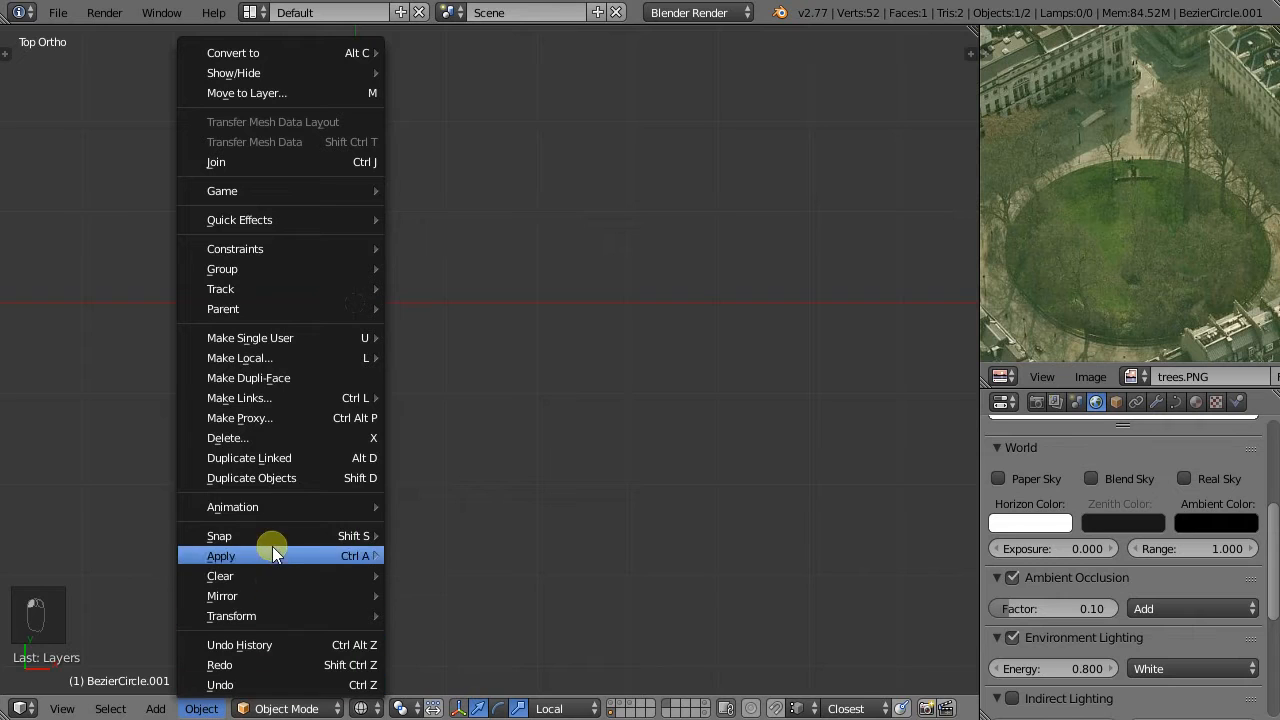
mouse_move(272, 536)
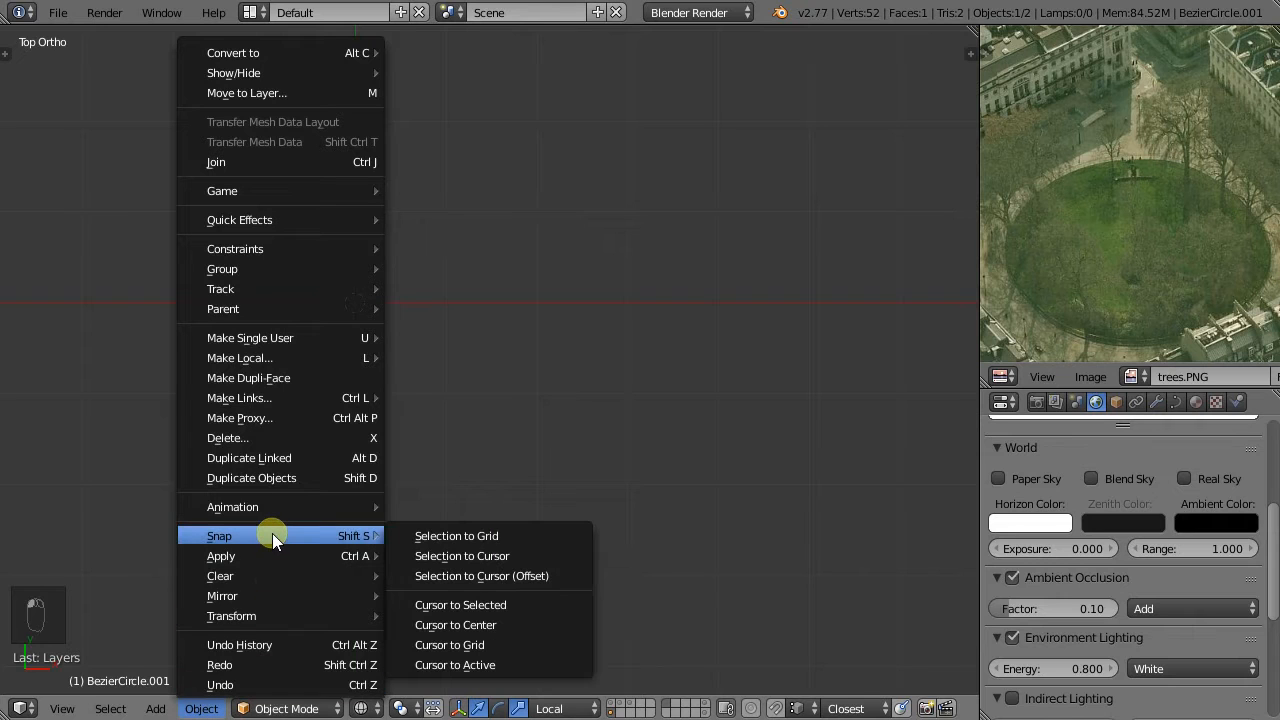
left_click(483, 606)
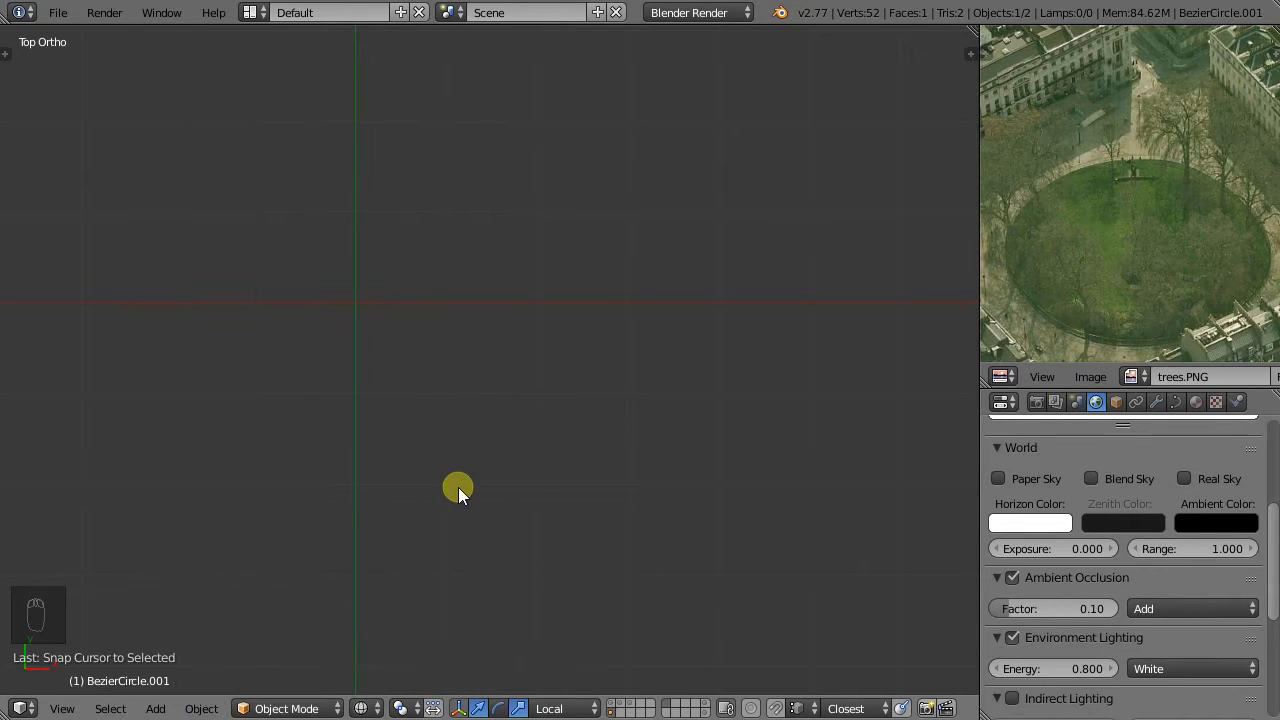
Snap the 3D cursor to the scene center and add a mesh plane there.
left_click(201, 708)
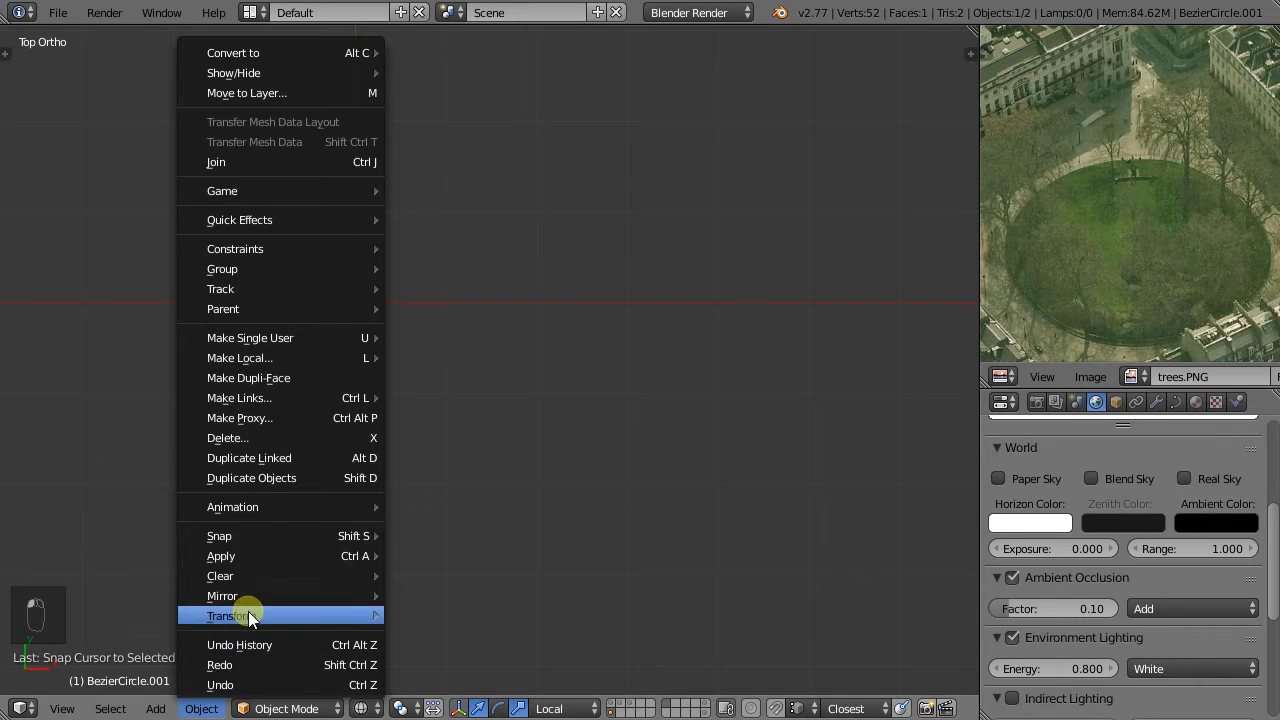
mouse_move(255, 551)
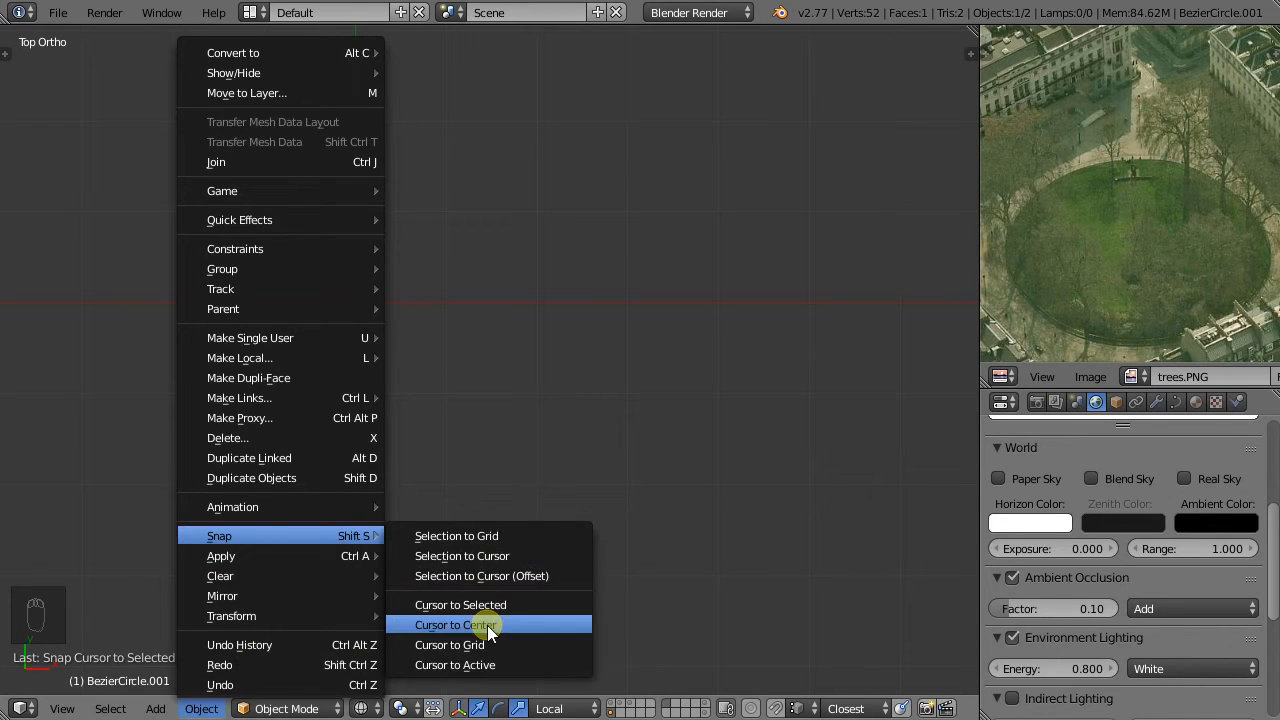
left_click(487, 624)
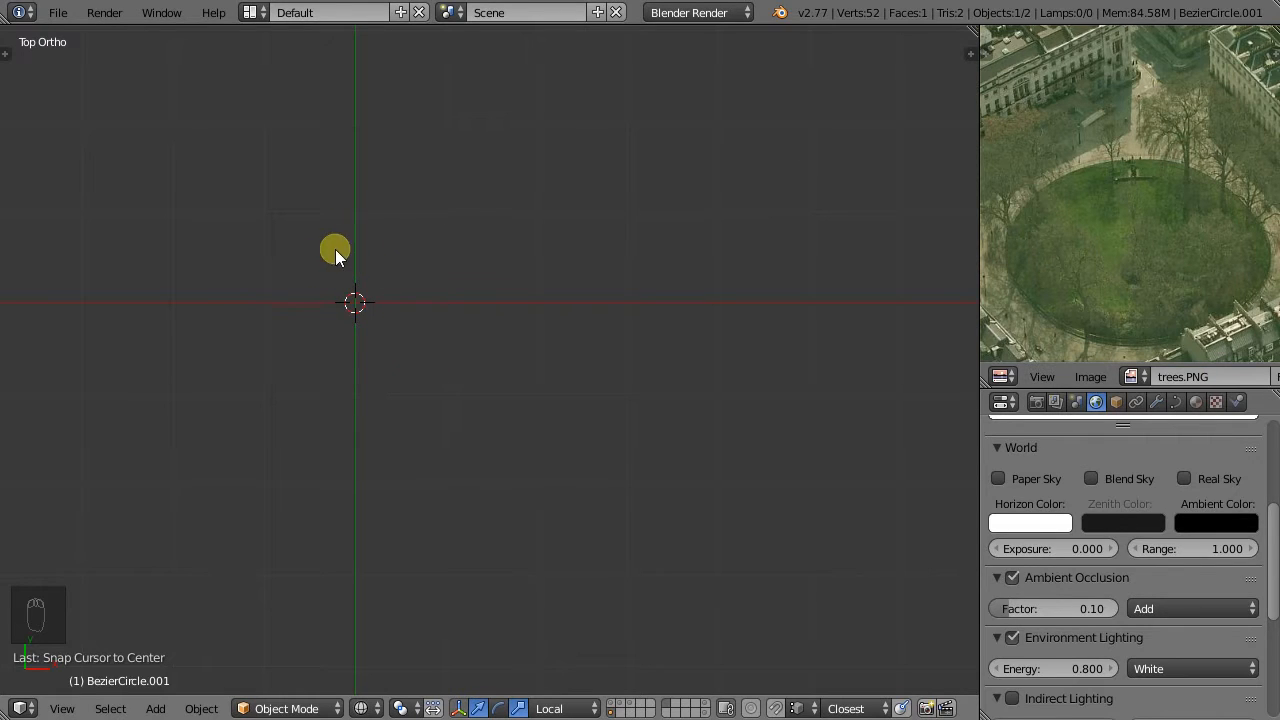
key("shift+a")
mouse_move(359, 251)
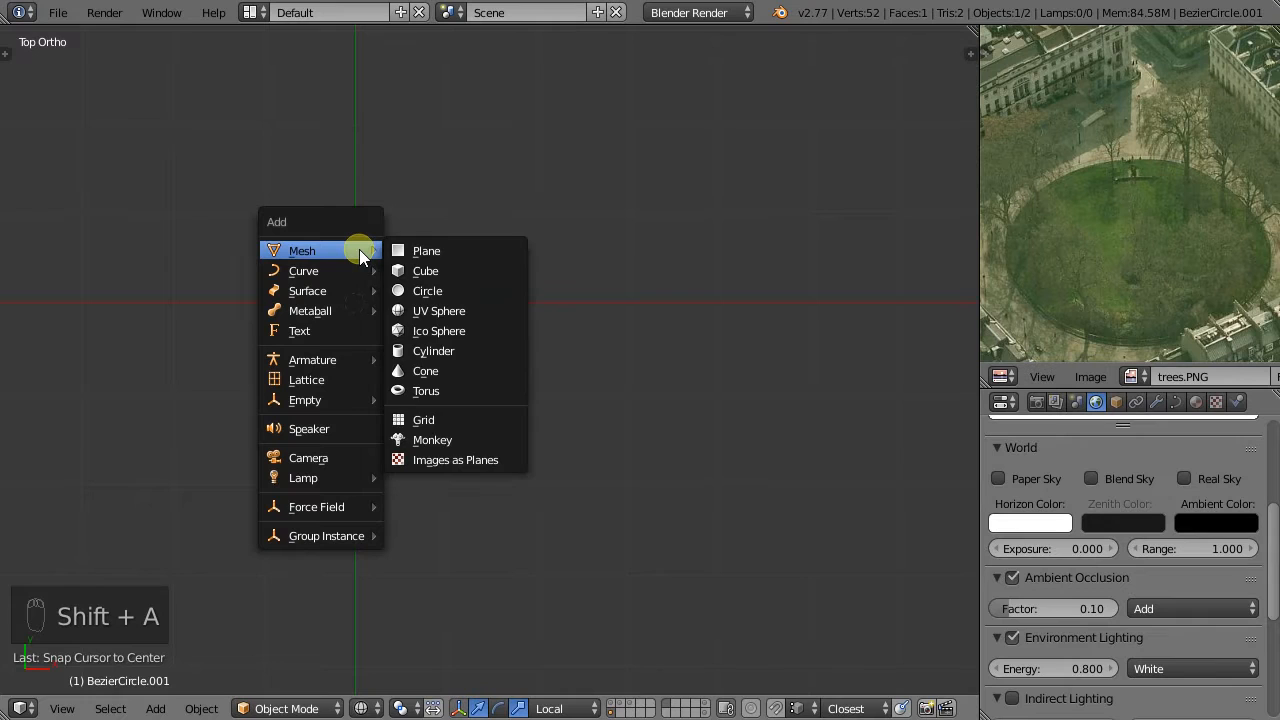
left_click(411, 251)
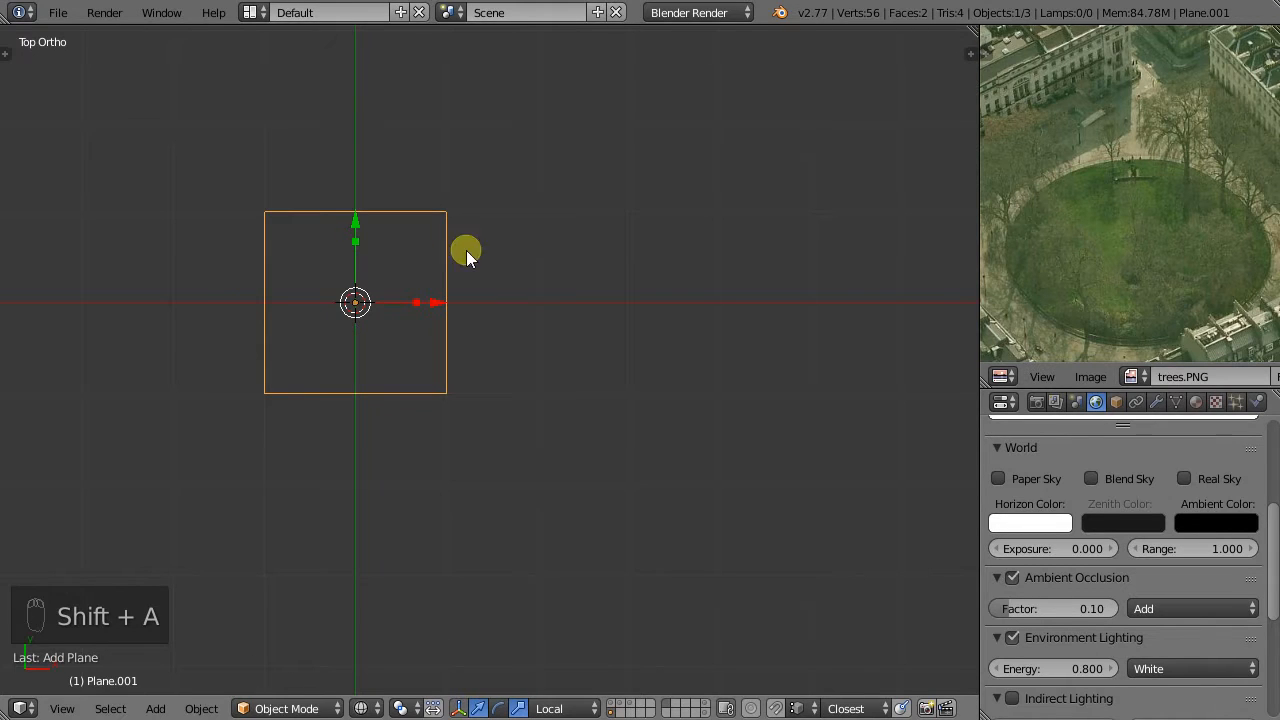
Set the new plane's dimensions to 3.5 in X and 3 in Y.
left_click(974, 46)
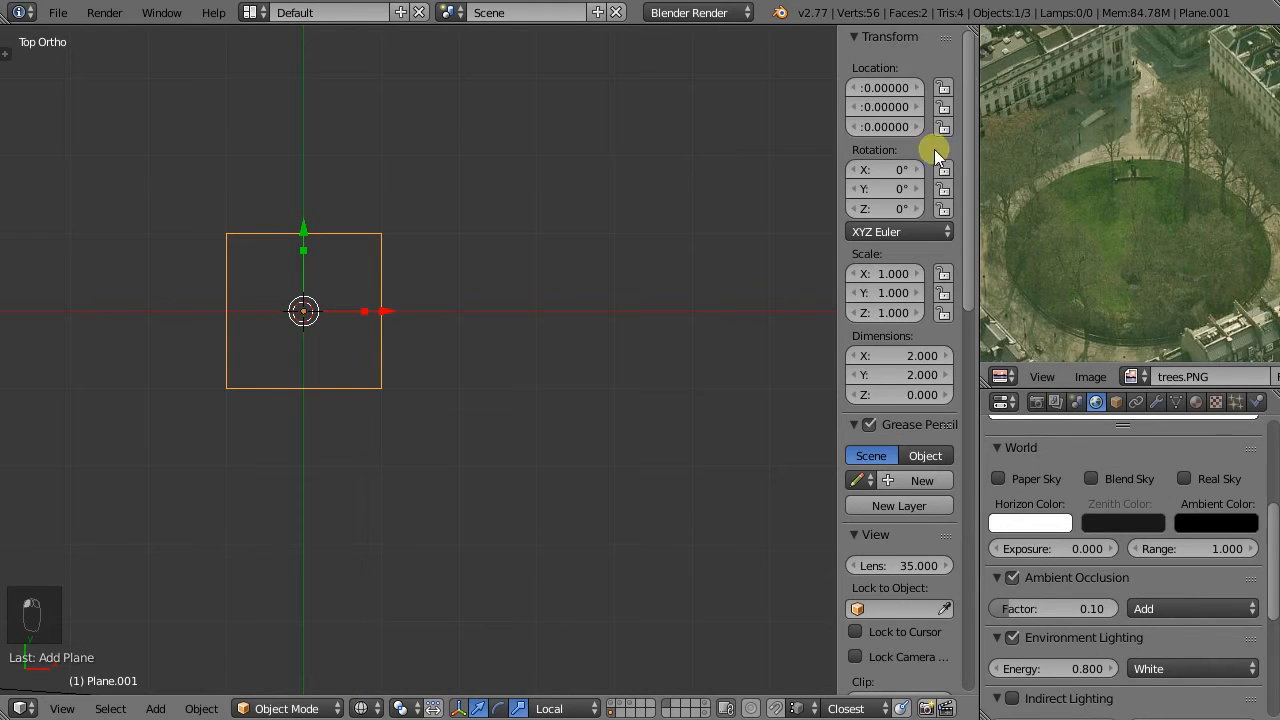
left_click(907, 355)
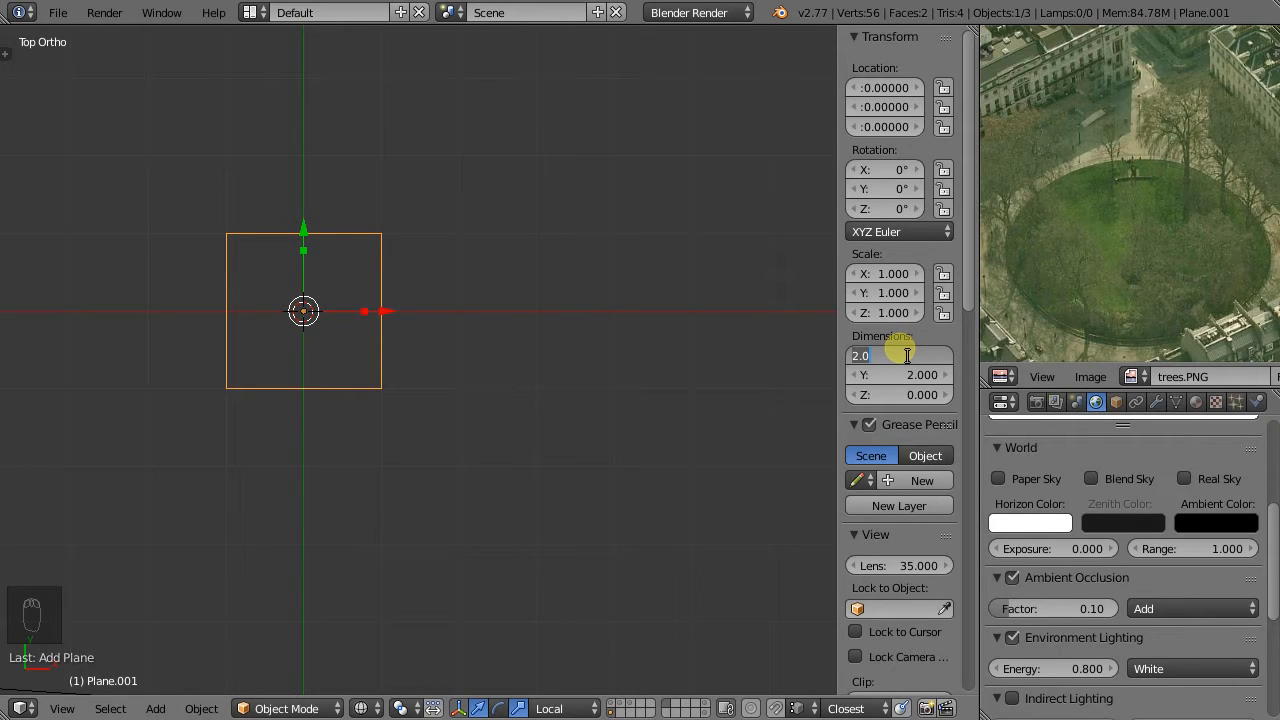
type("3")
key("Tab")
type("3")
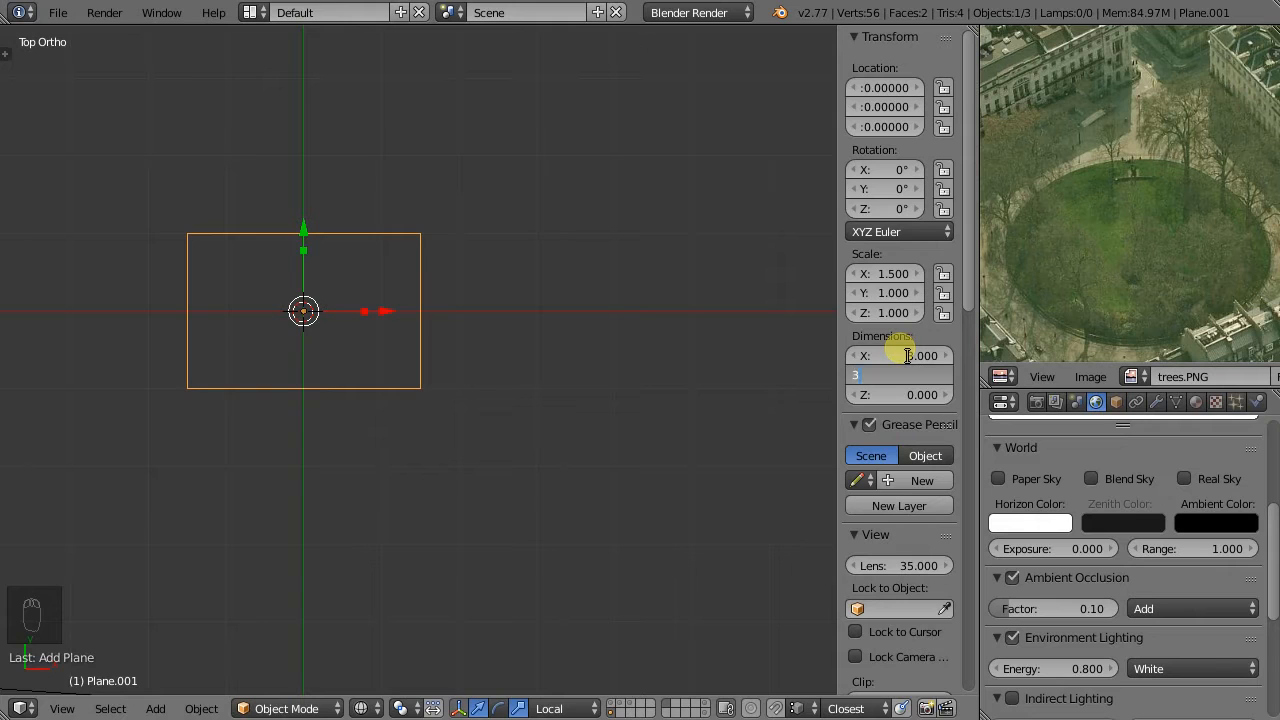
key("shift+Tab")
type("3")
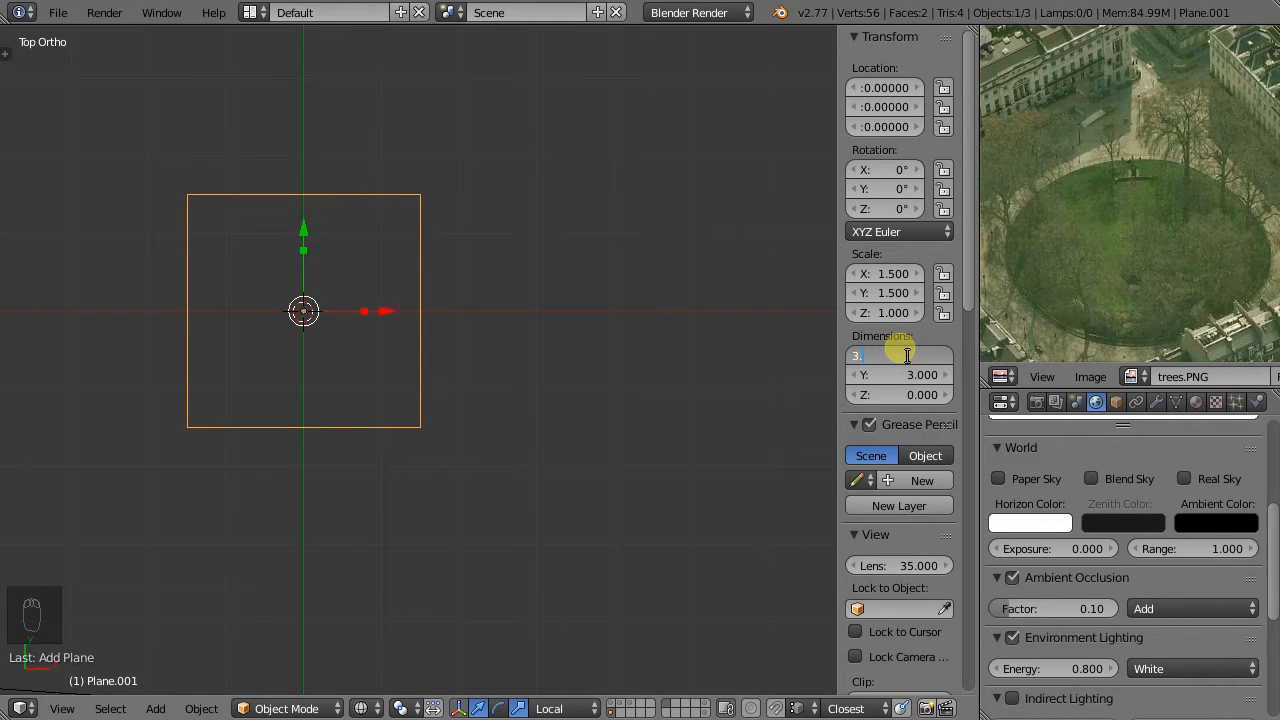
key("Return")
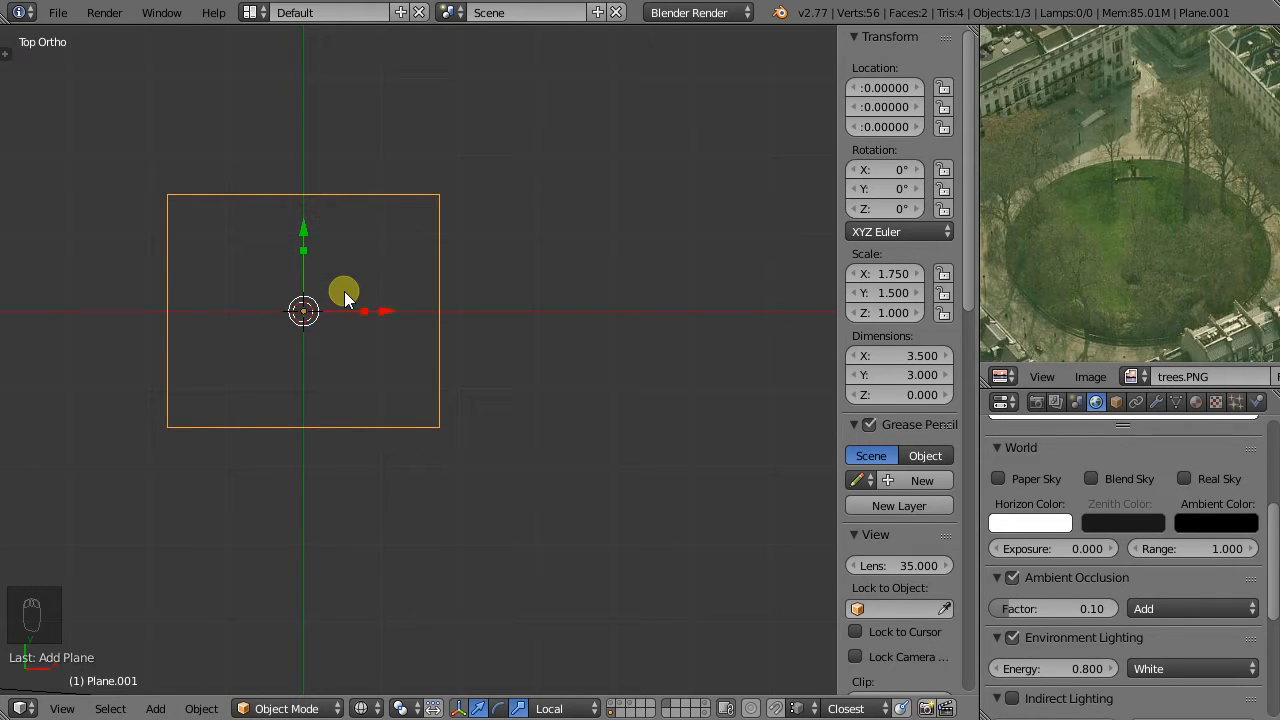
Enter Edit Mode on the plane and show the mesh tools in a narrowed tool shelf.
left_click(291, 708)
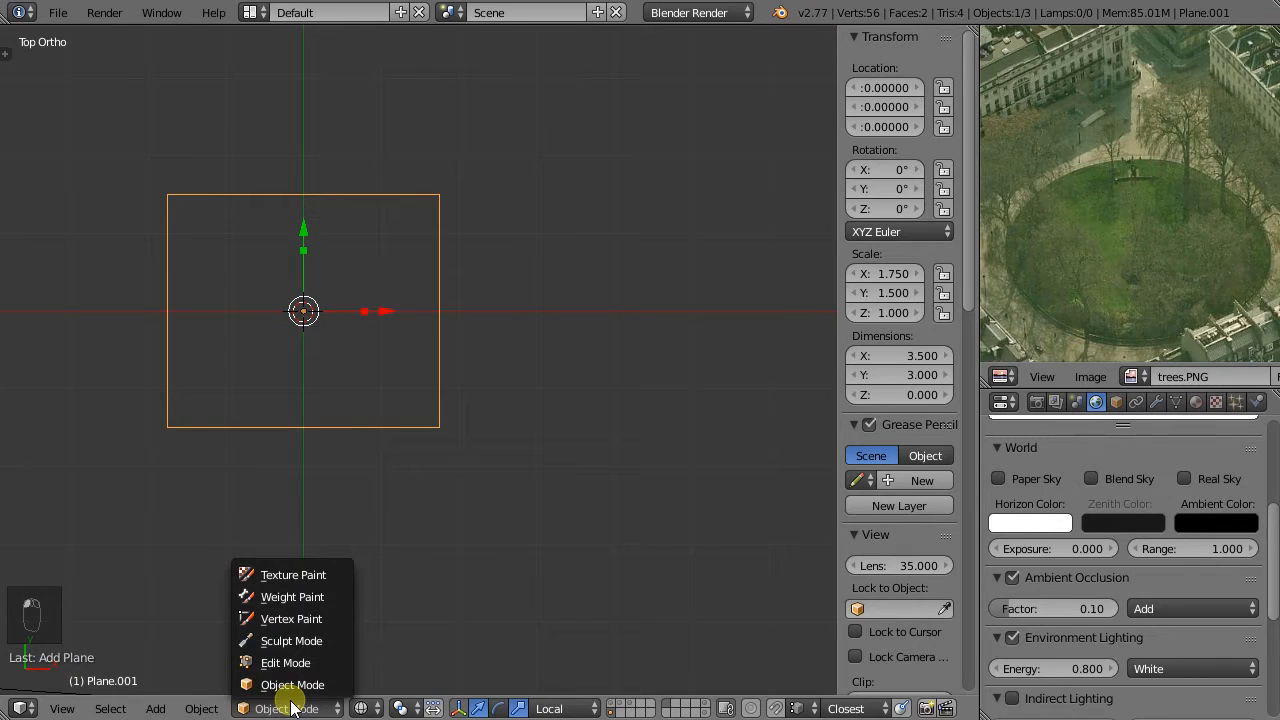
left_click(283, 663)
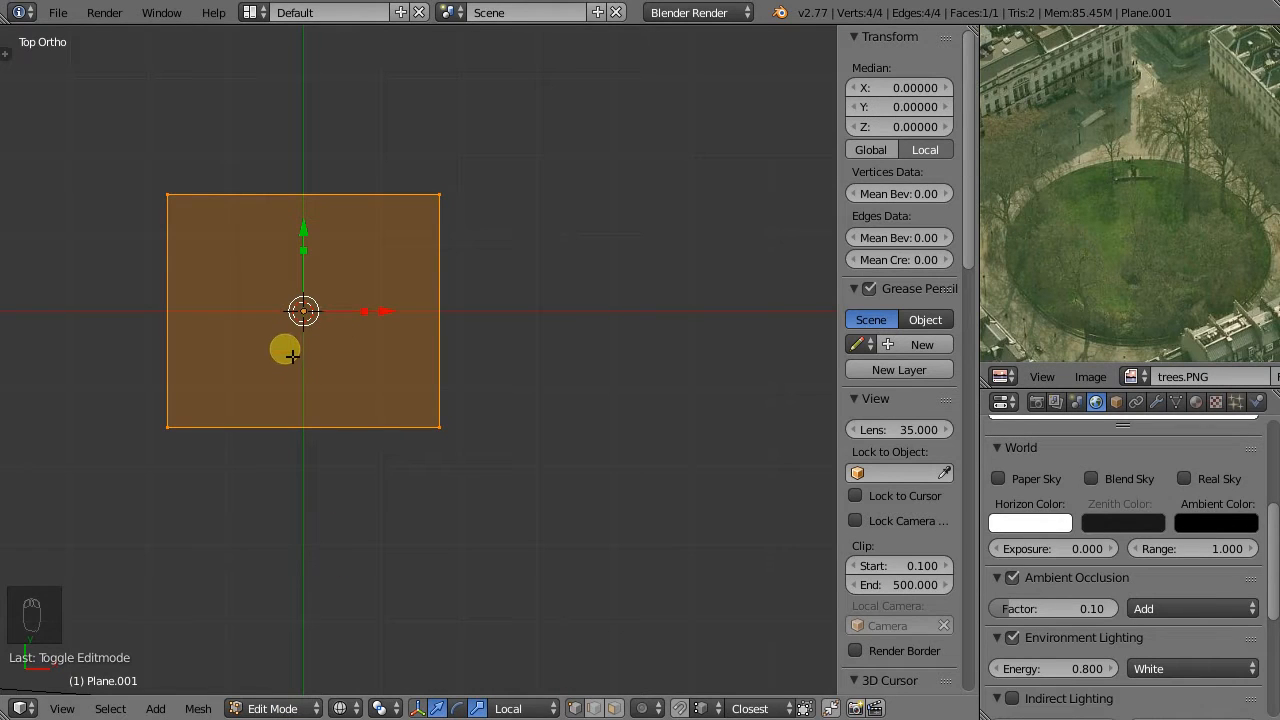
left_click(20, 60)
left_click_drag(132, 205, 143, 477)
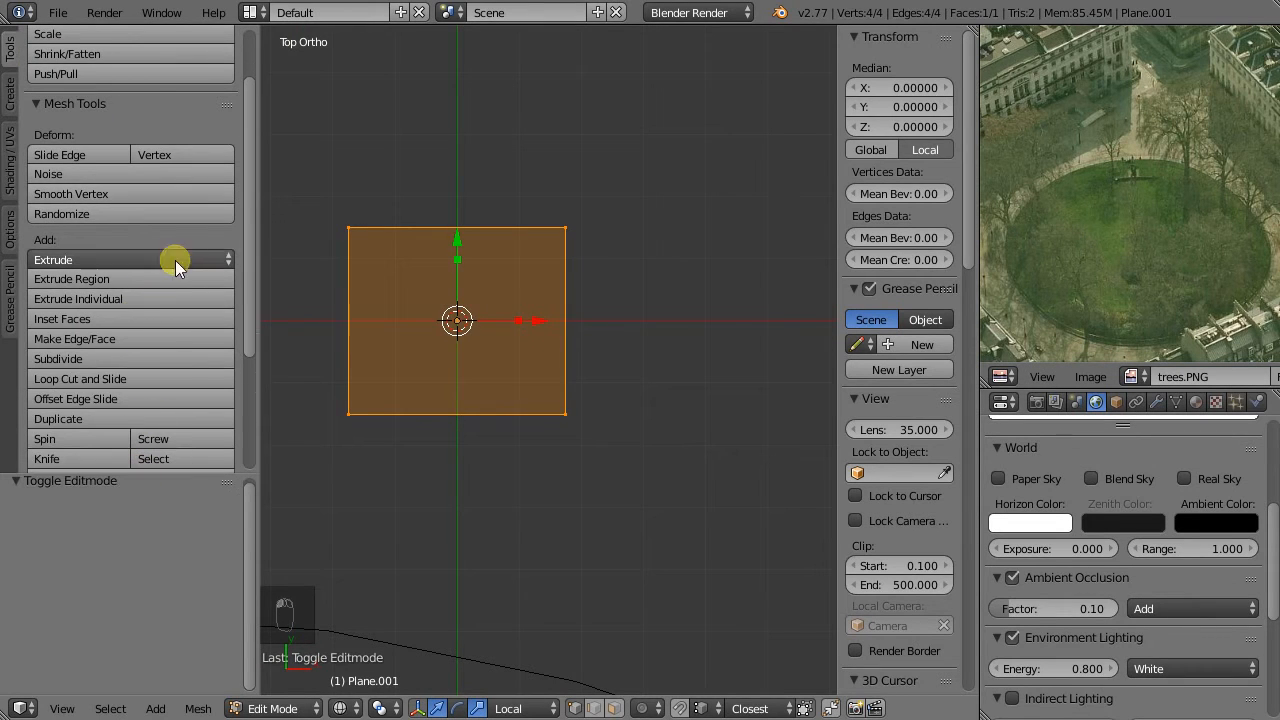
left_click_drag(254, 199, 238, 199)
scroll(217, 163, "up", 3)
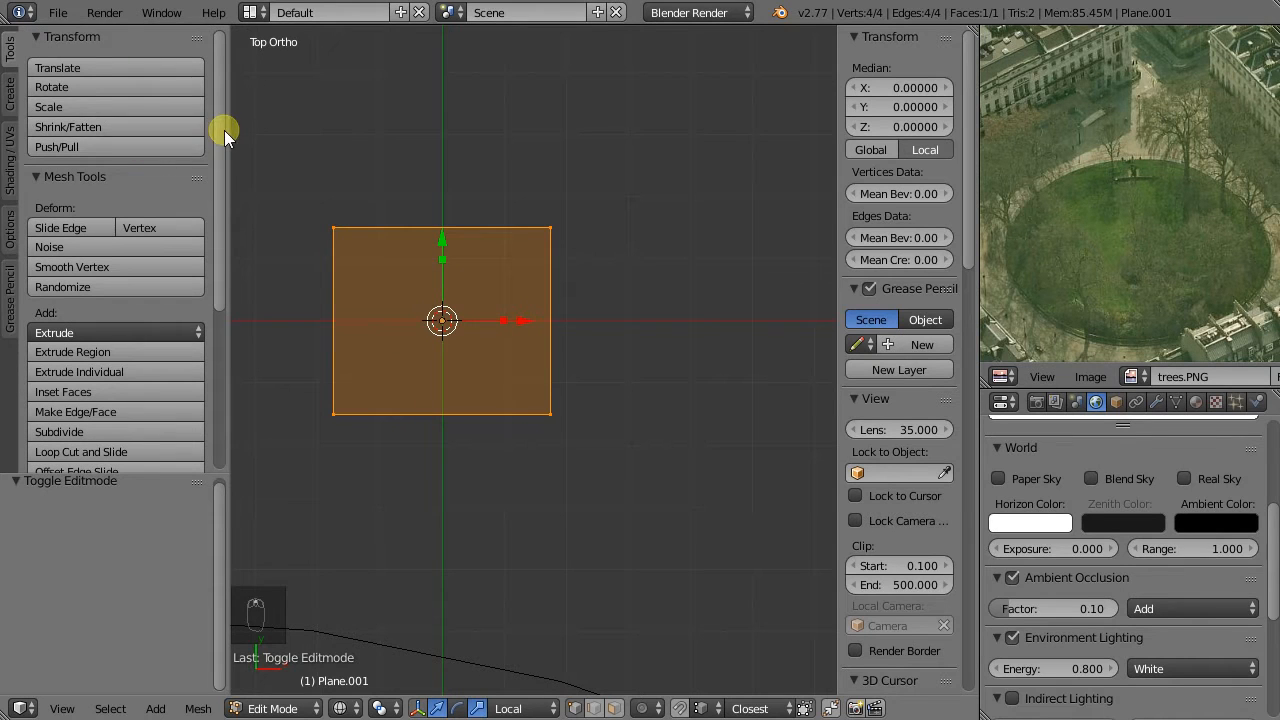
left_click_drag(229, 129, 186, 134)
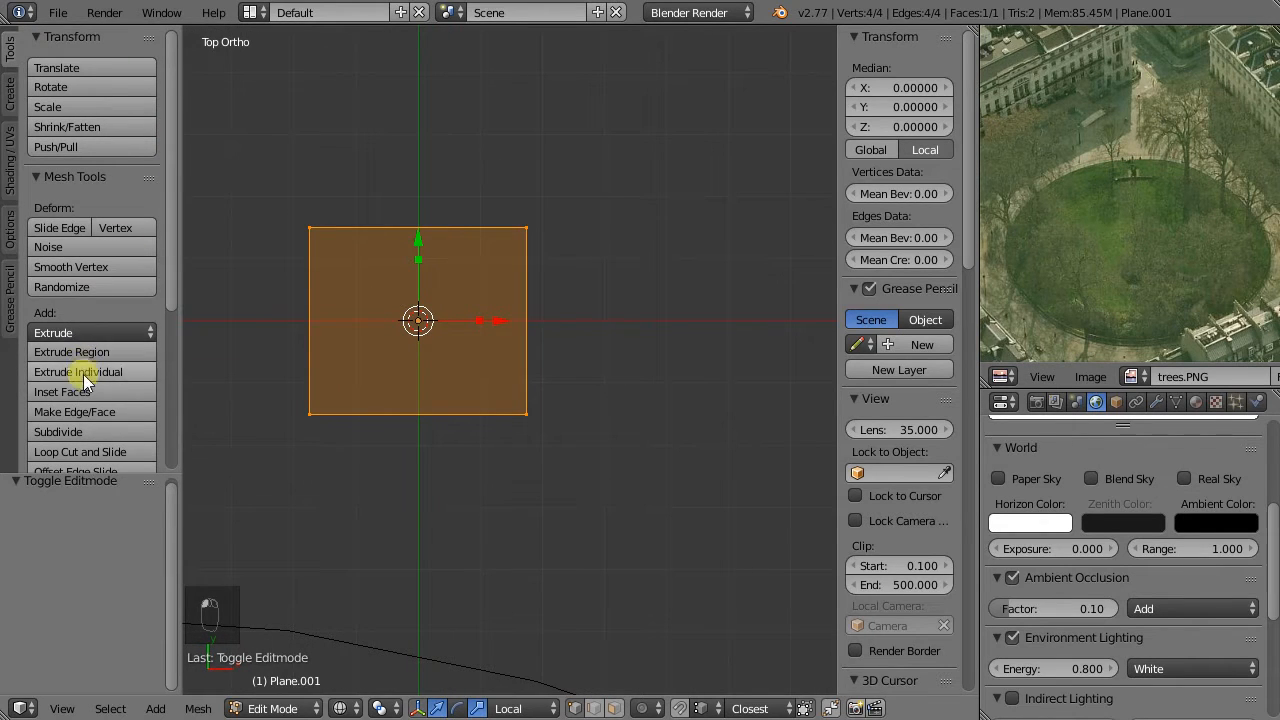
Add two evenly spaced vertical loop cuts across the plane without sliding them.
scroll(83, 380, "down", 2)
left_click(124, 418)
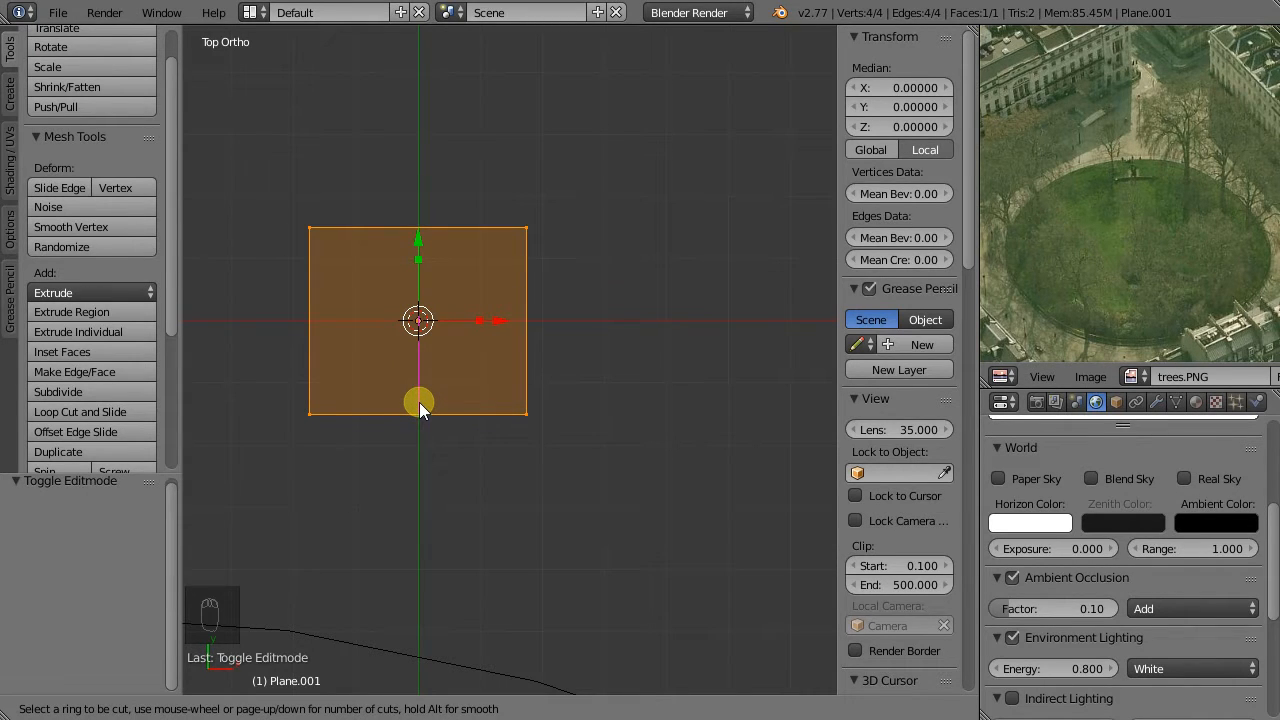
scroll(419, 402, "up", 1)
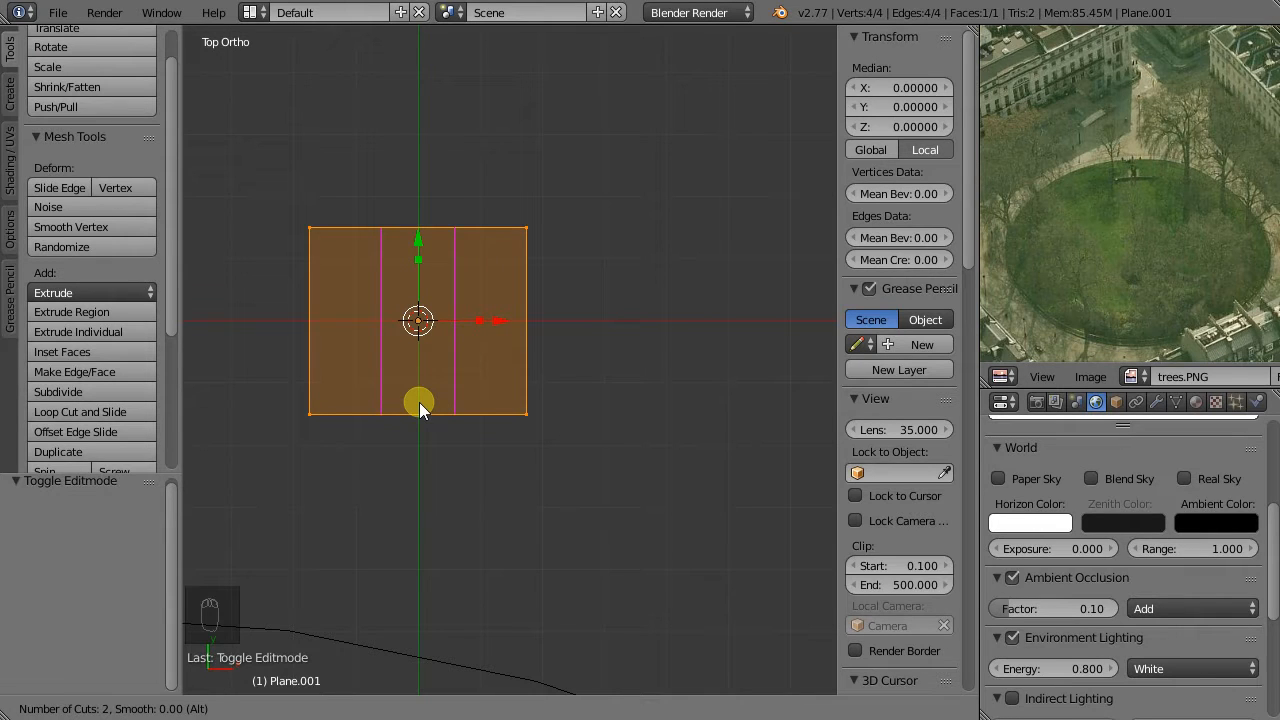
left_click(419, 403)
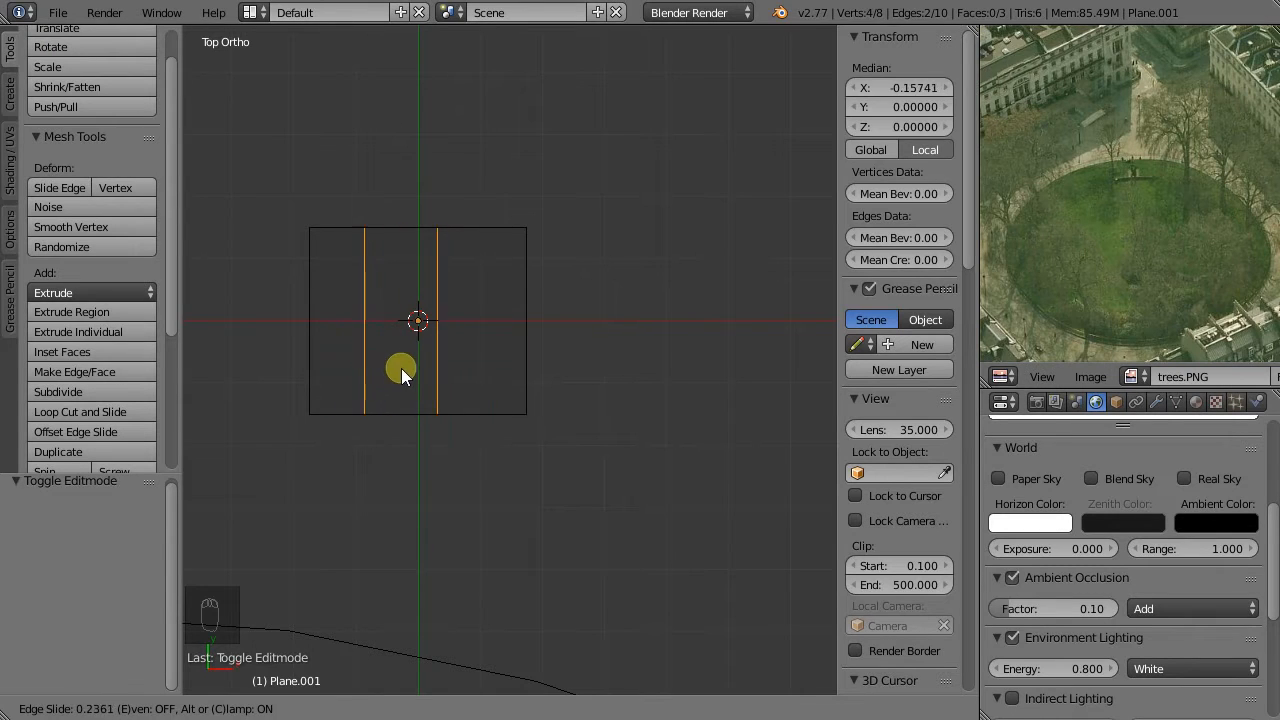
right_click(427, 366)
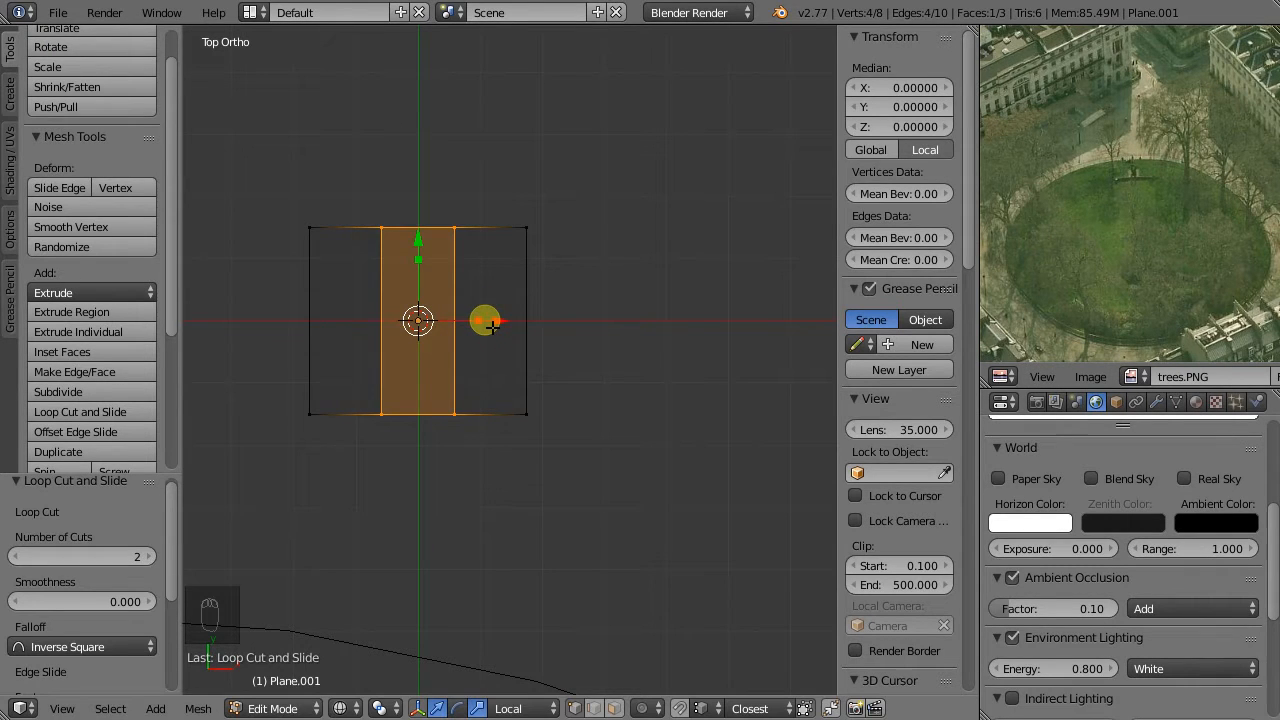
Scale the two vertical loops apart along local X by about 2.64, close to the plane's side edges.
key("s")
key("x")
key("x")
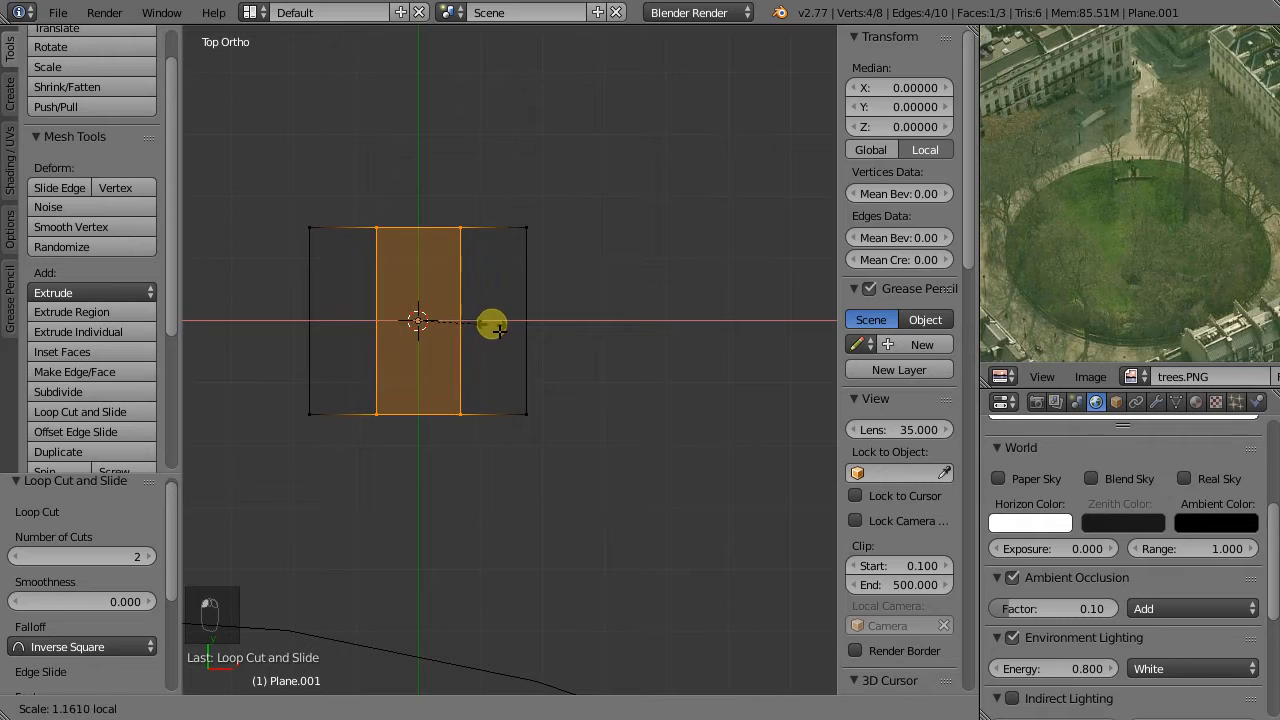
left_click(583, 337)
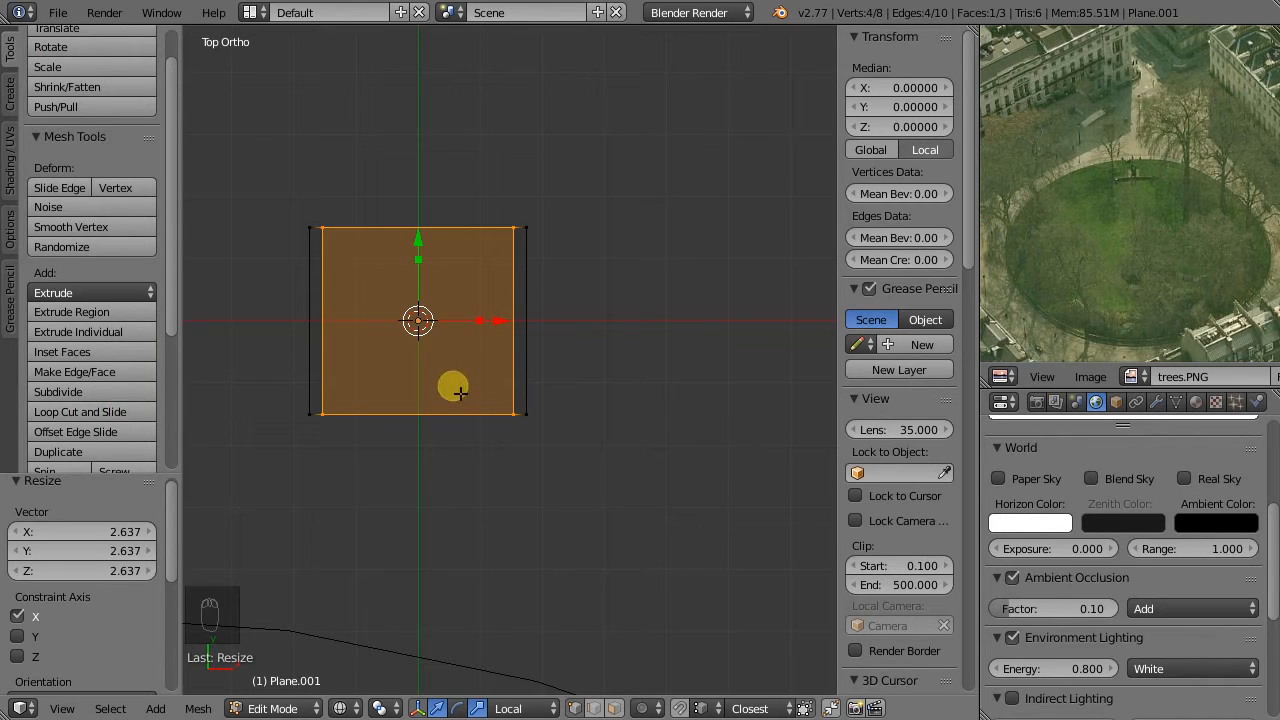
Add one horizontal loop cut and slide it near the plane's upper edge, to a local Y of about 0.85.
key("ctrl+r")
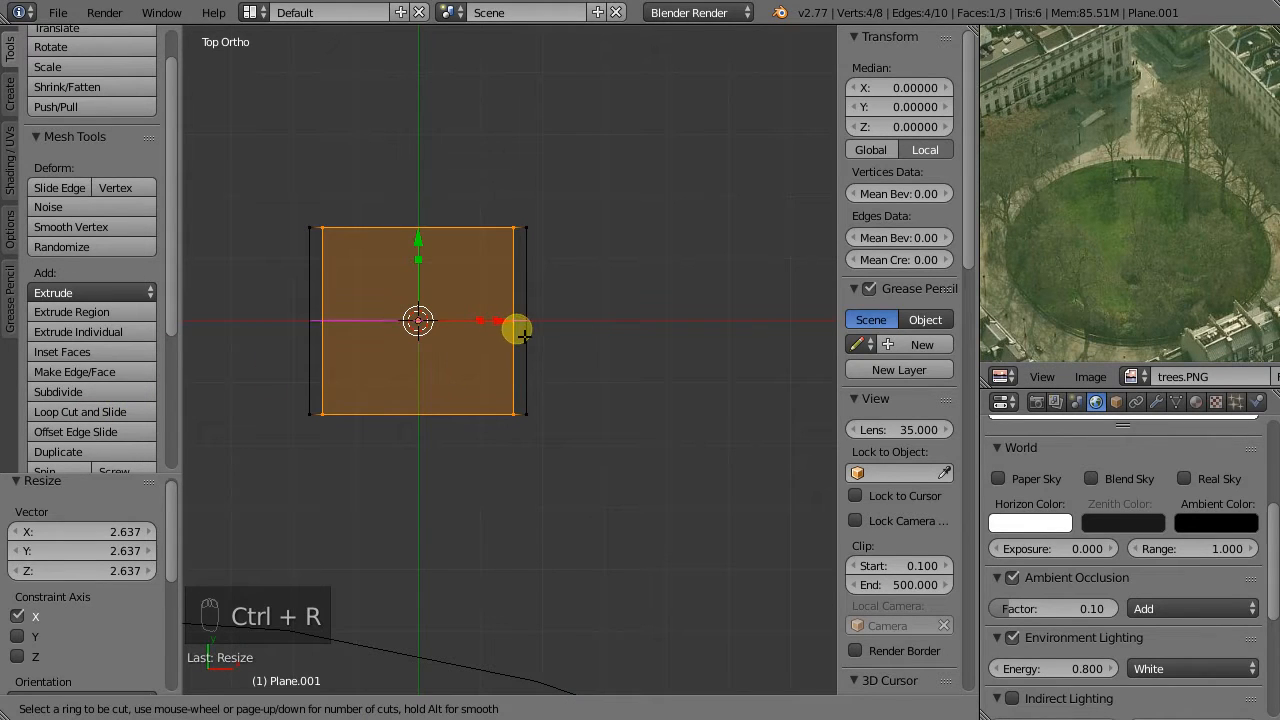
left_click(523, 335)
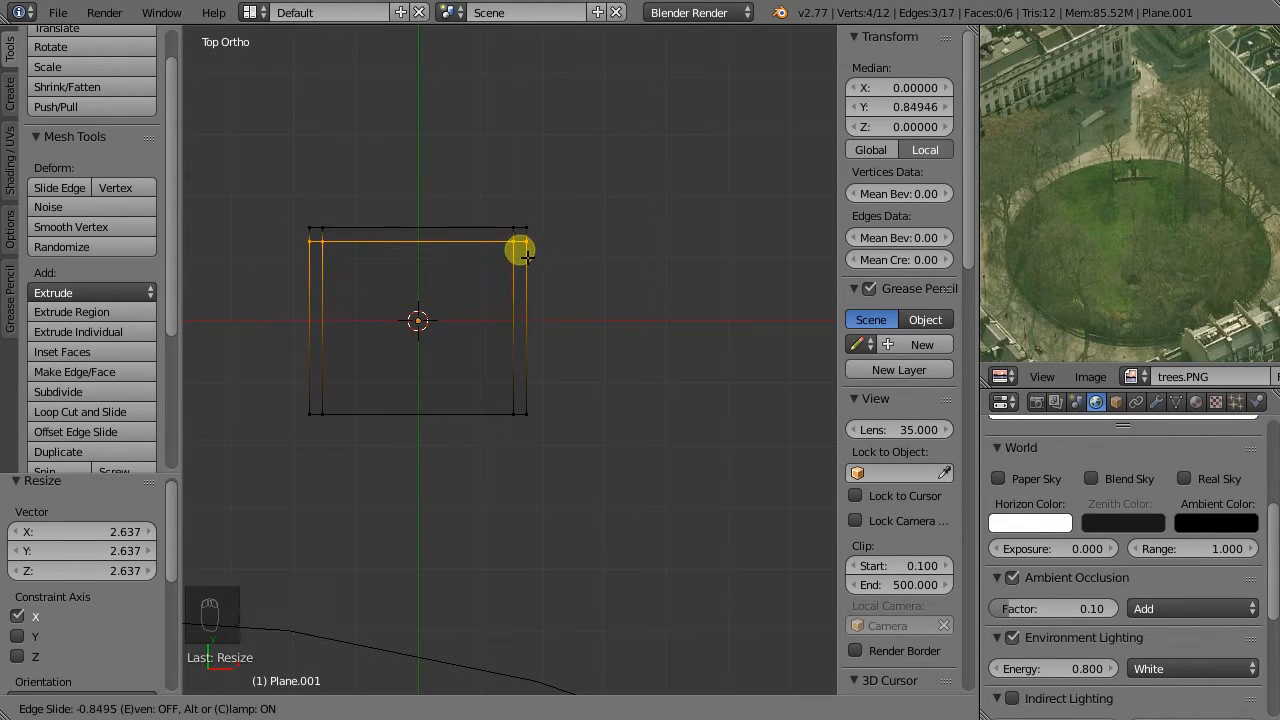
left_click(520, 250)
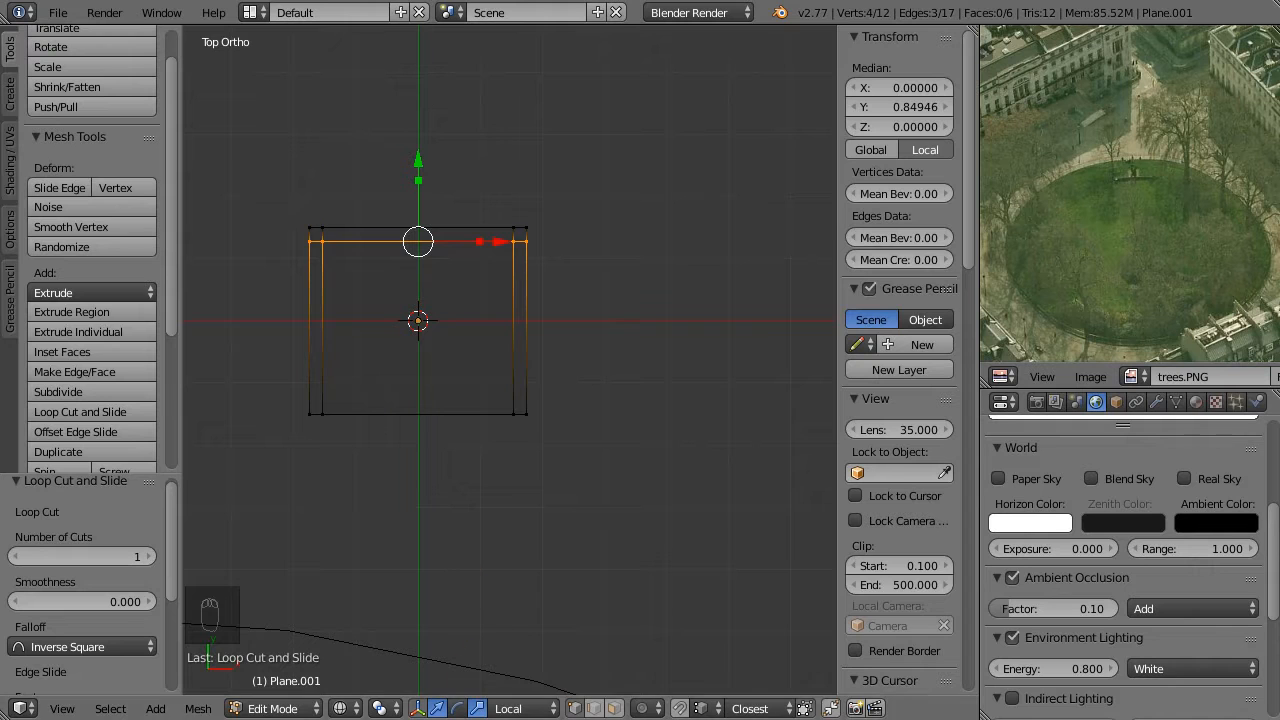
Delete the middle edge on the plane's lower side to leave an open three-sided frame, and show it in solid shading.
right_click(450, 420)
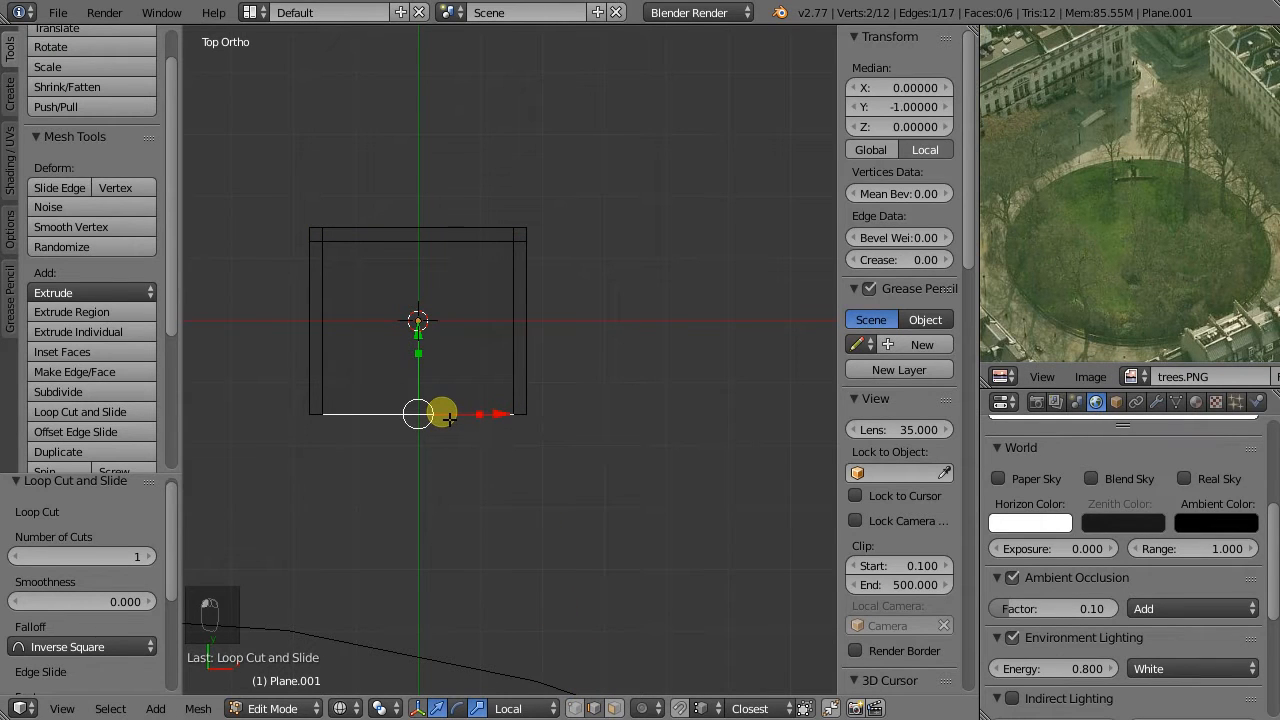
key("x")
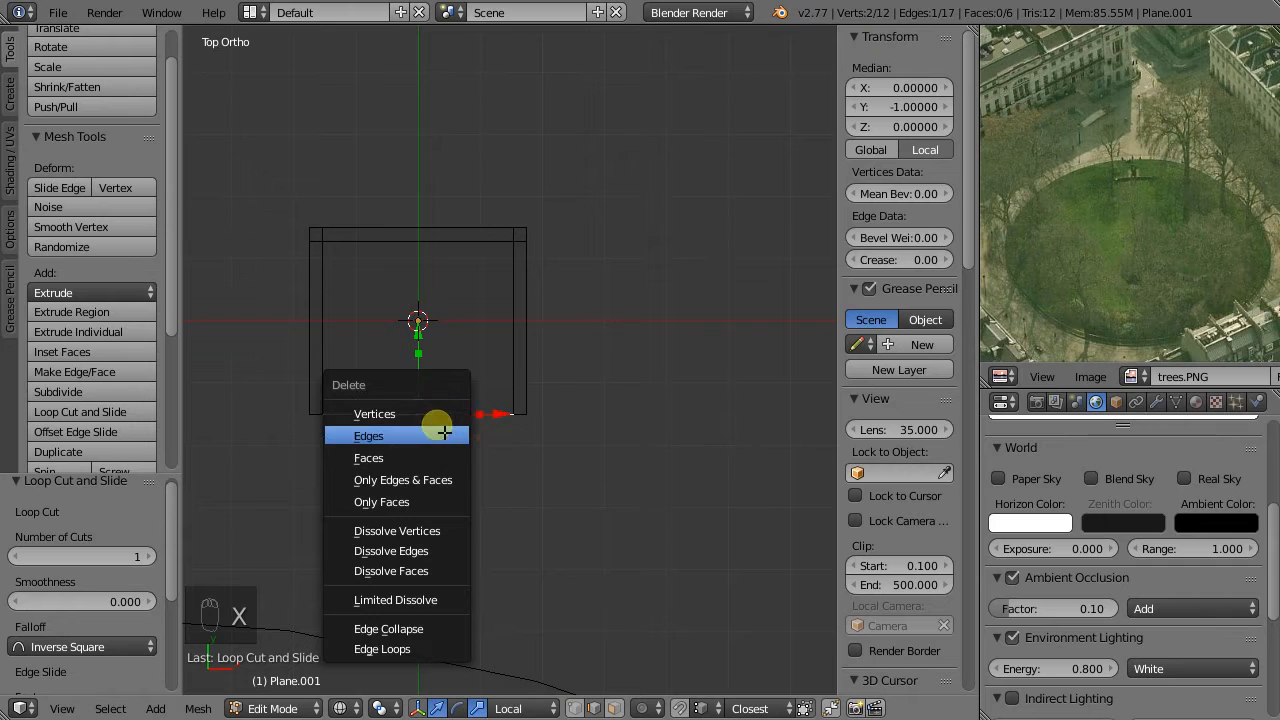
left_click(447, 432)
key("z")
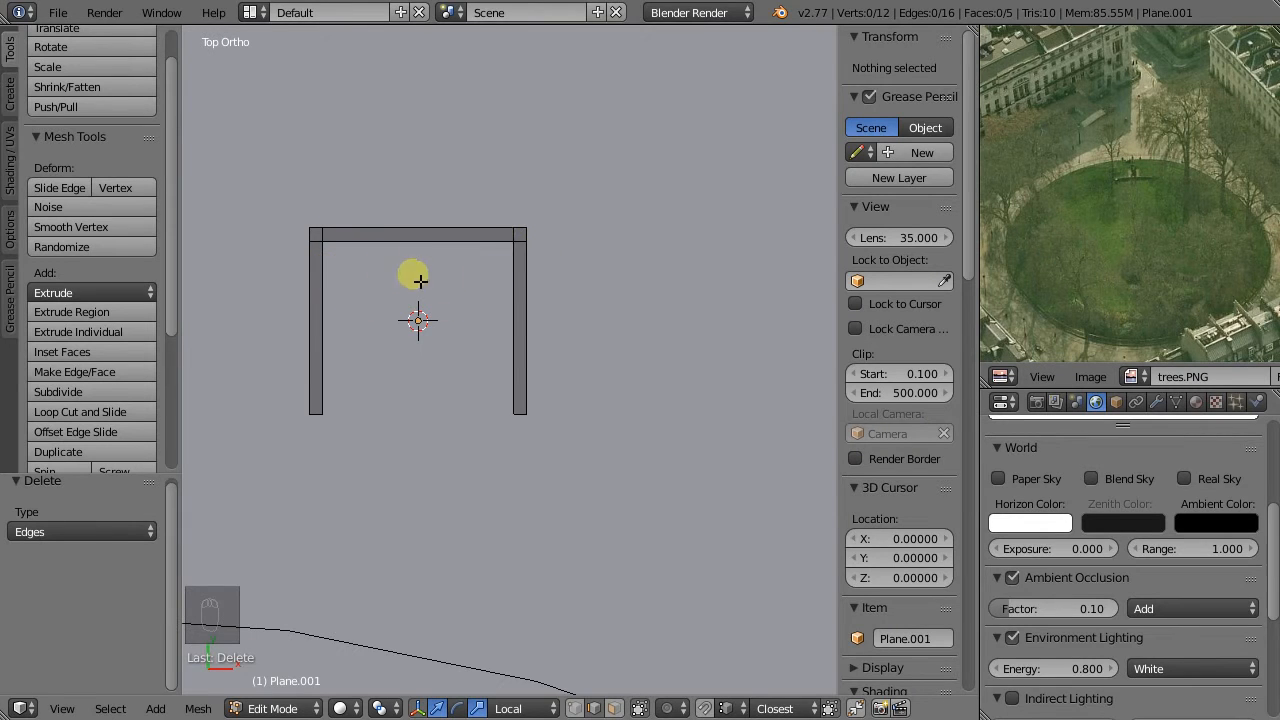
Widen the frame's left leg by moving its whole inner edge line, up through the corner, about 0.10 inward along X.
scroll(500, 252, "up", 2)
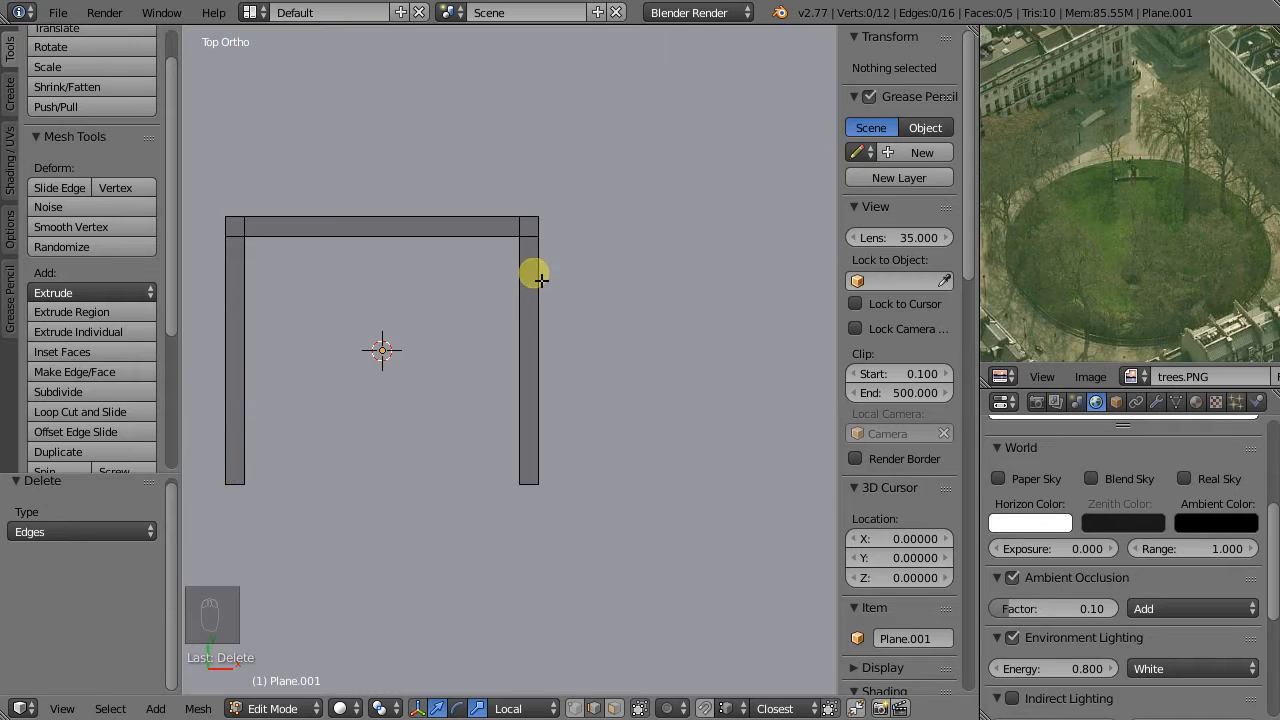
right_click(245, 340)
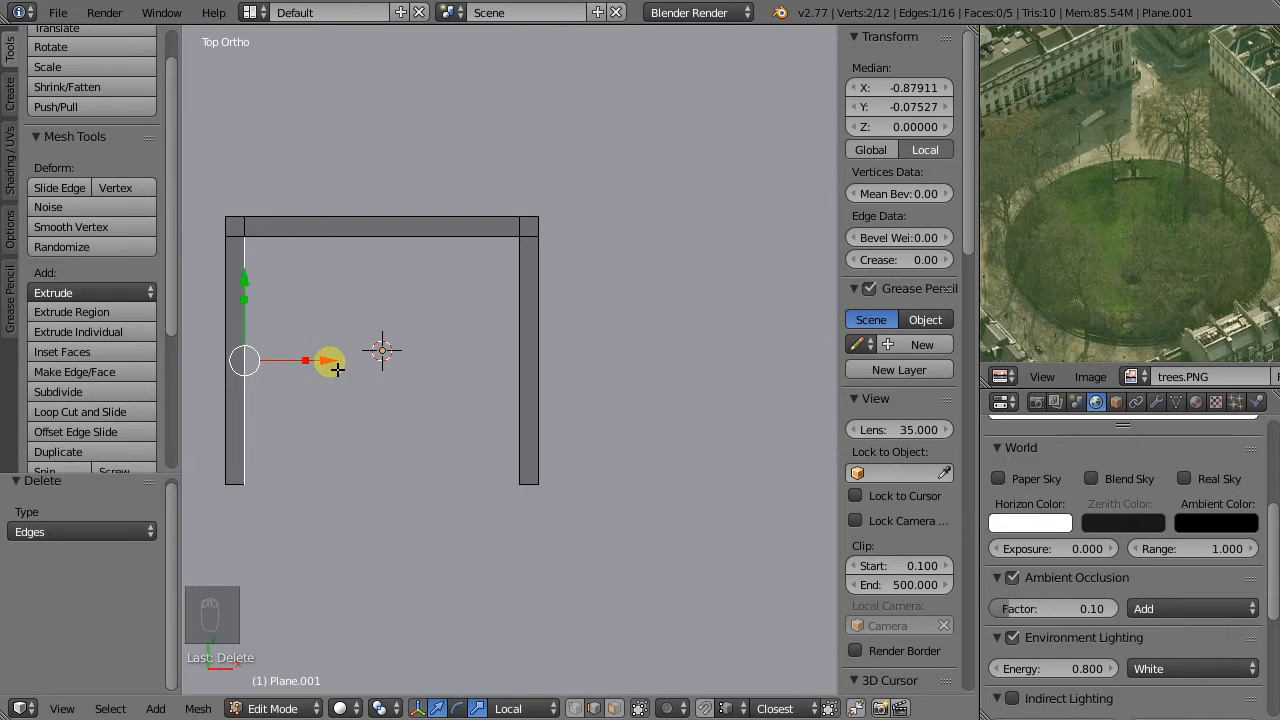
left_click_drag(337, 368, 349, 368)
key("ctrl+z")
right_click(253, 231, "shift")
left_click_drag(318, 311, 343, 324)
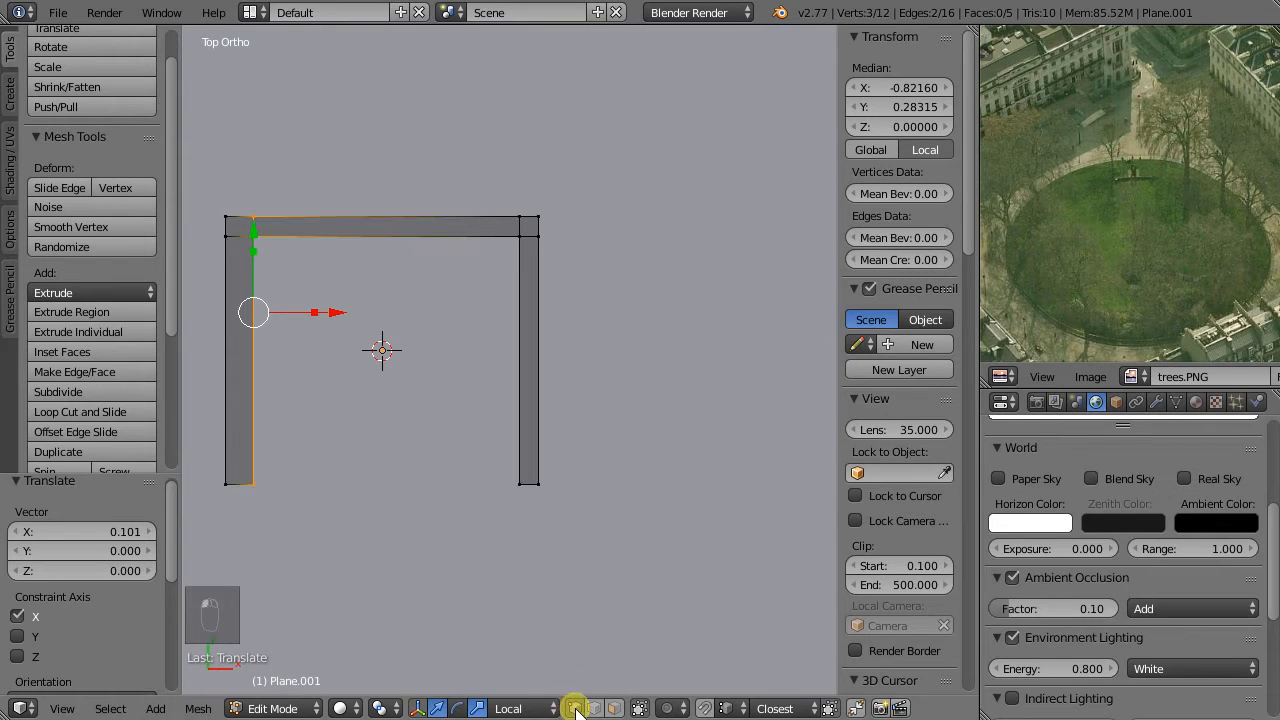
Snap the 3D cursor to the frame's lower-left outer vertex and set the object's origin there in Object Mode.
right_click(226, 485)
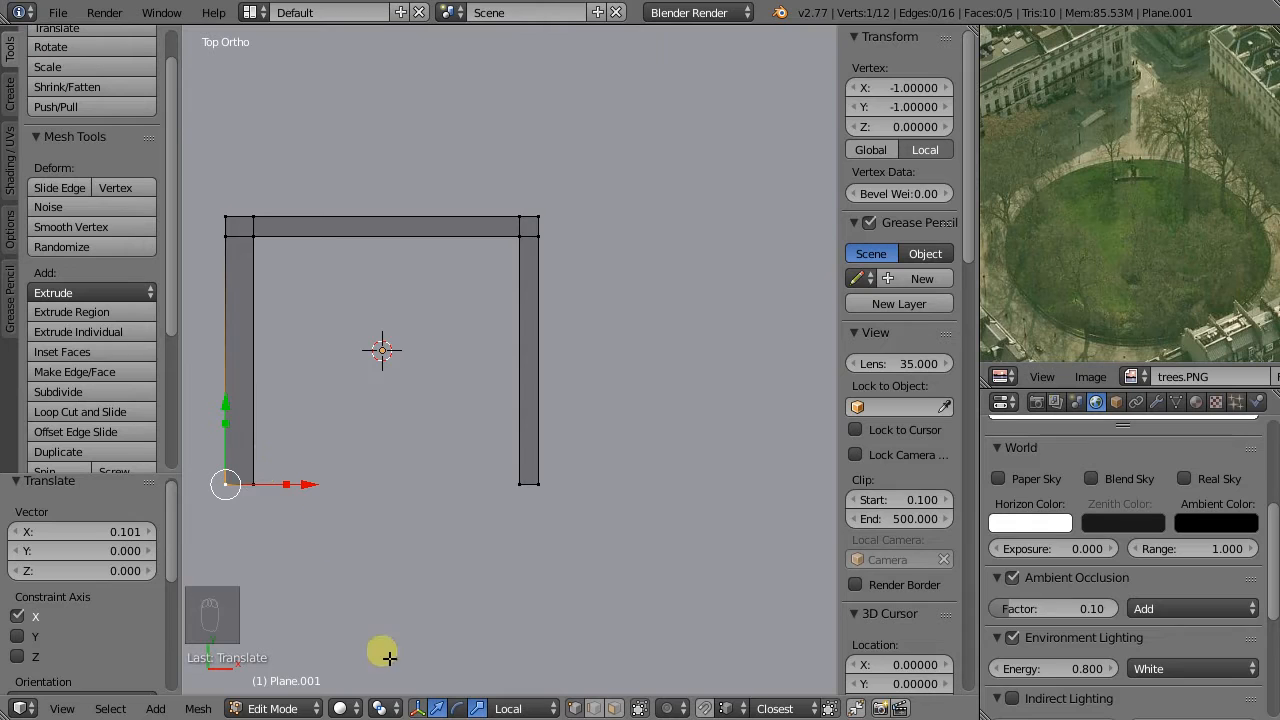
key("shift+s")
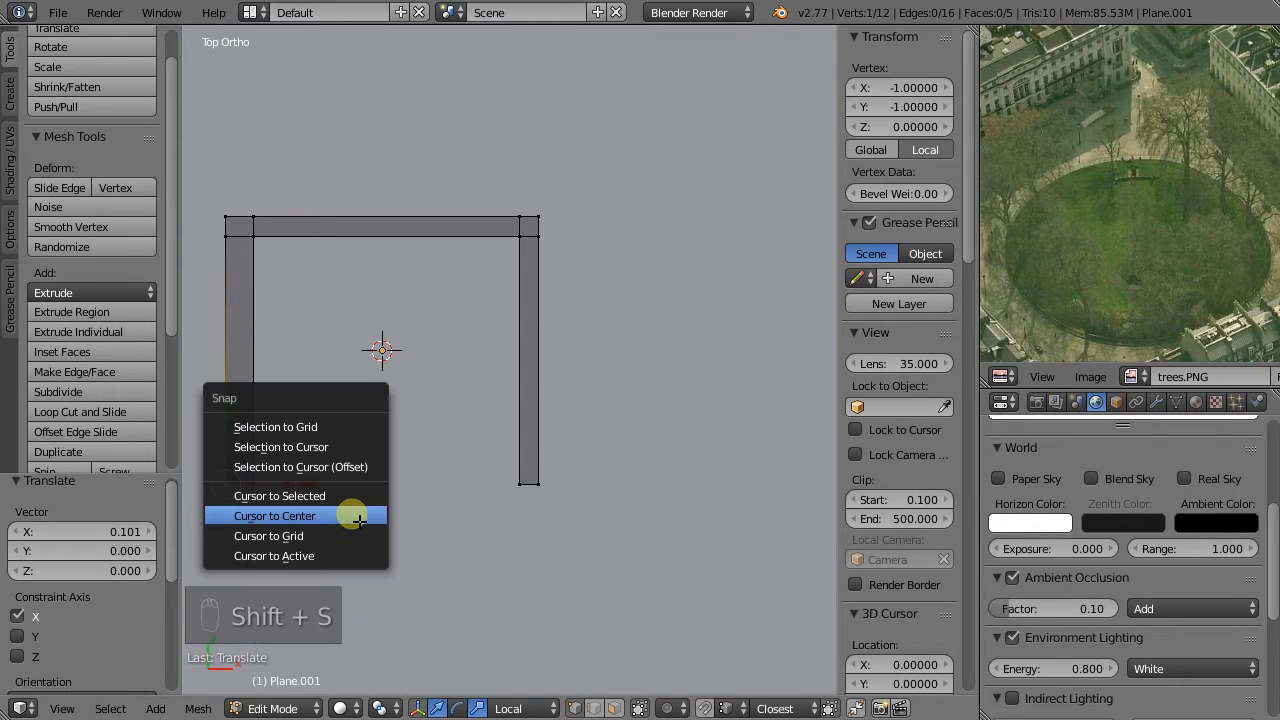
left_click(334, 496)
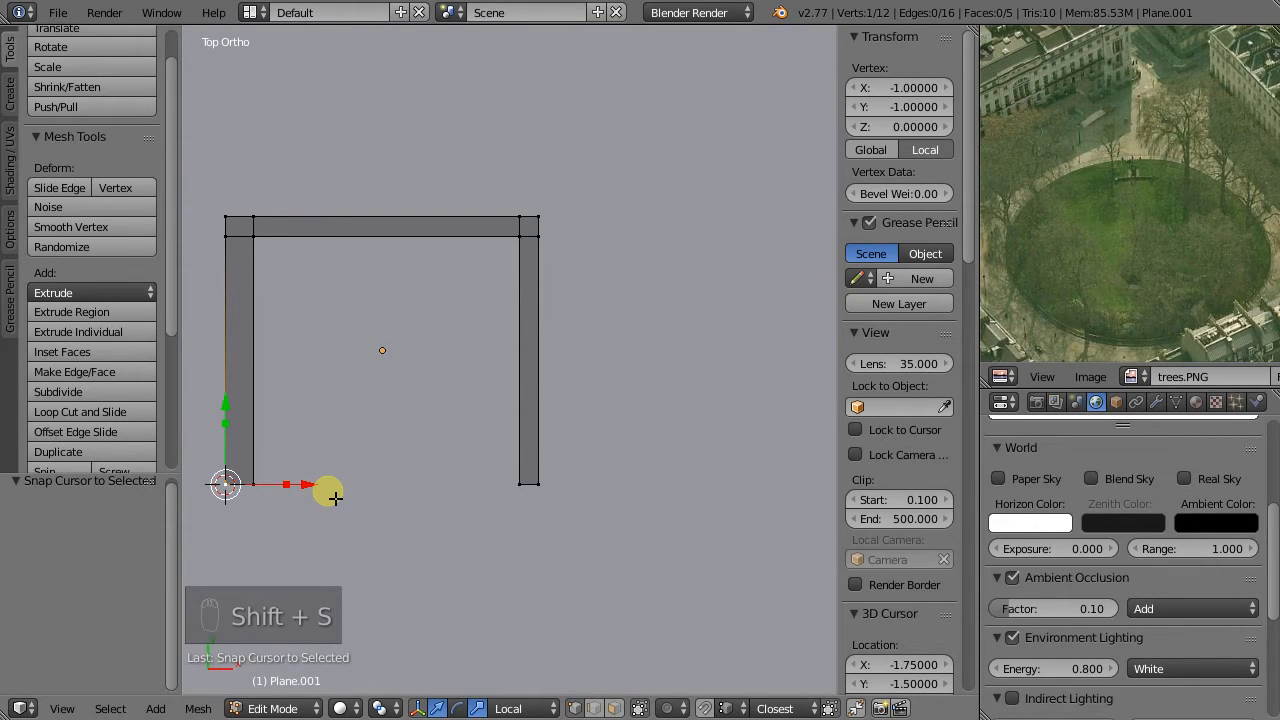
key("Tab")
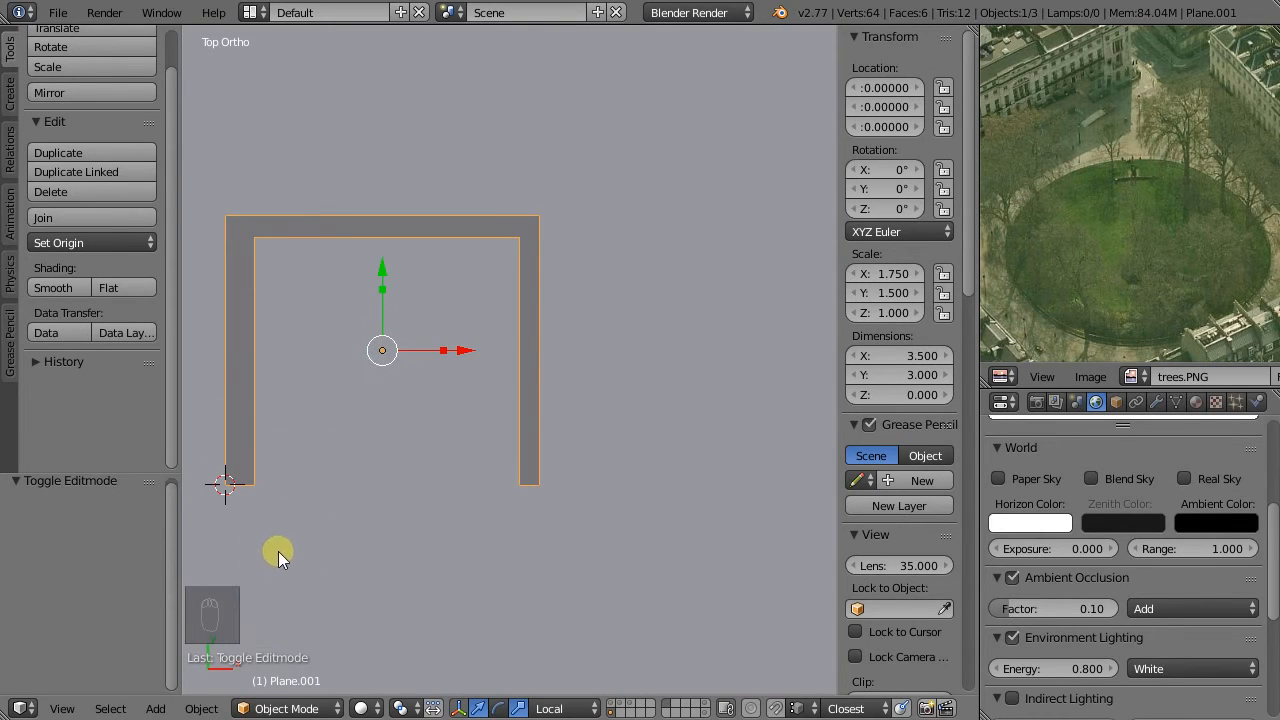
left_click(199, 708)
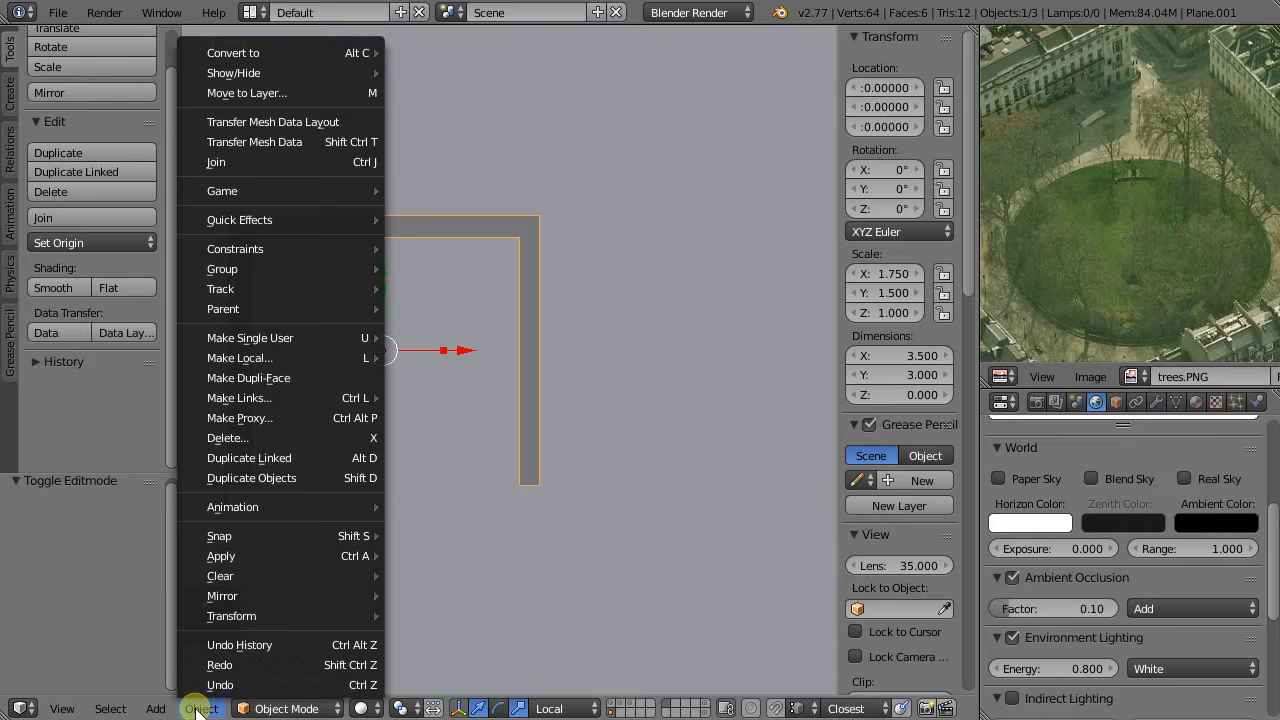
mouse_move(289, 614)
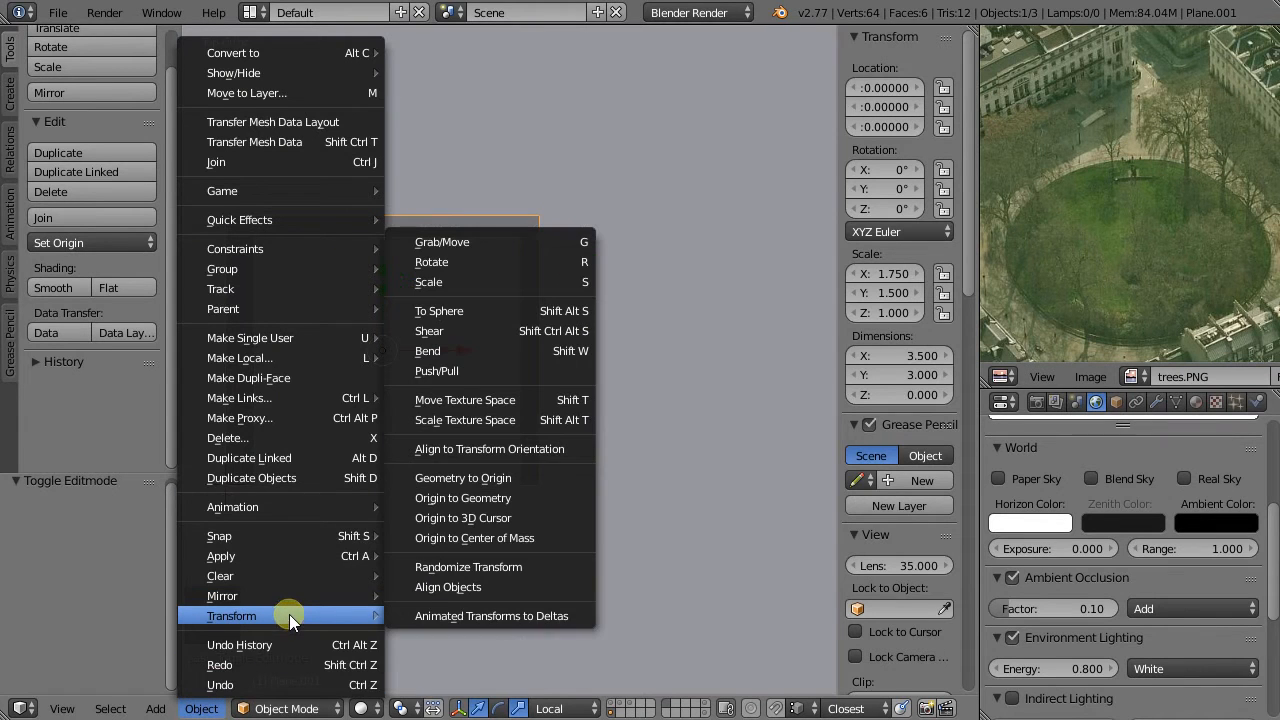
left_click(505, 517)
Rotate the frame 90 degrees about the global X axis so that it stands upright.
scroll(305, 430, "down", 6)
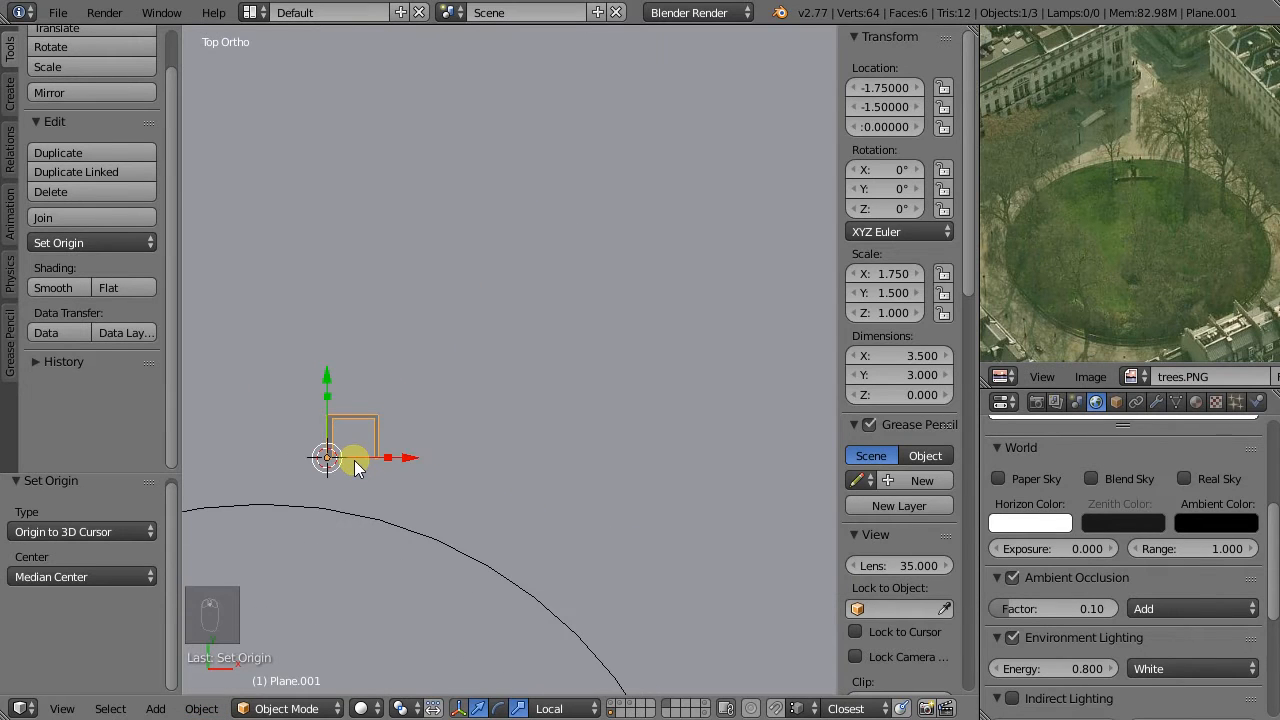
middle_click_drag(380, 462, 192, 392)
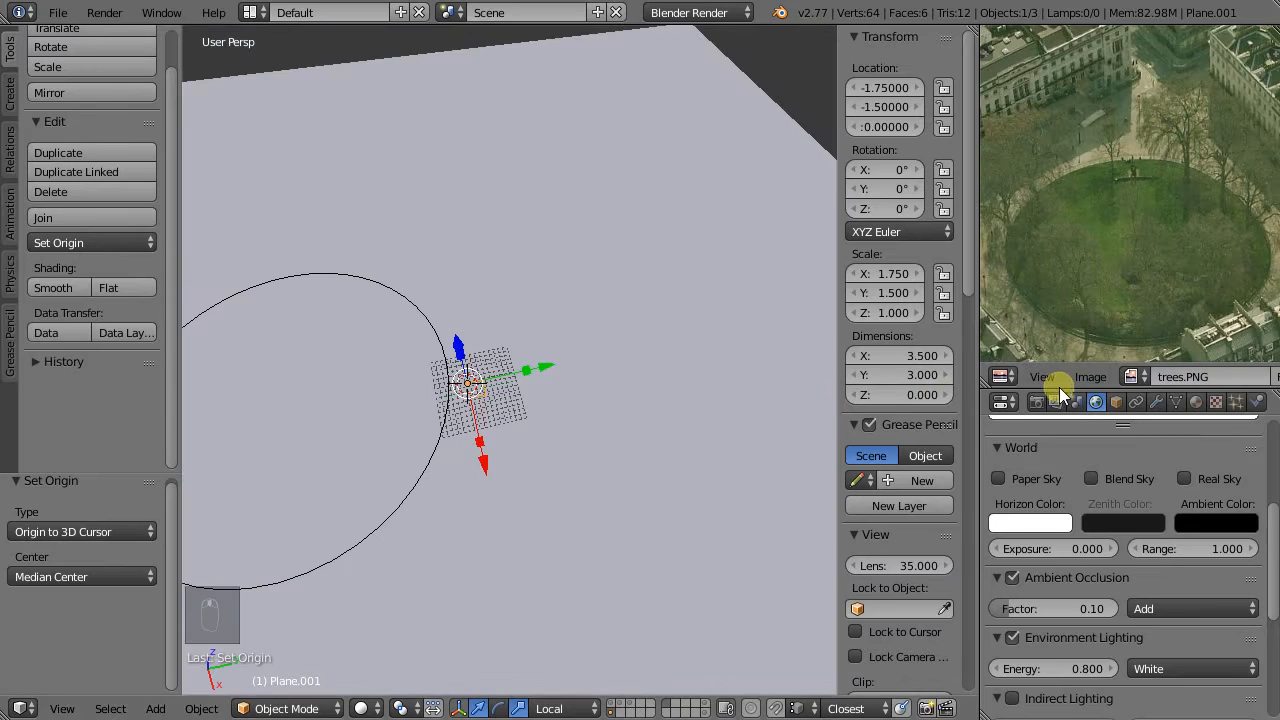
scroll(463, 396, "up", 2)
scroll(470, 397, "up", 1)
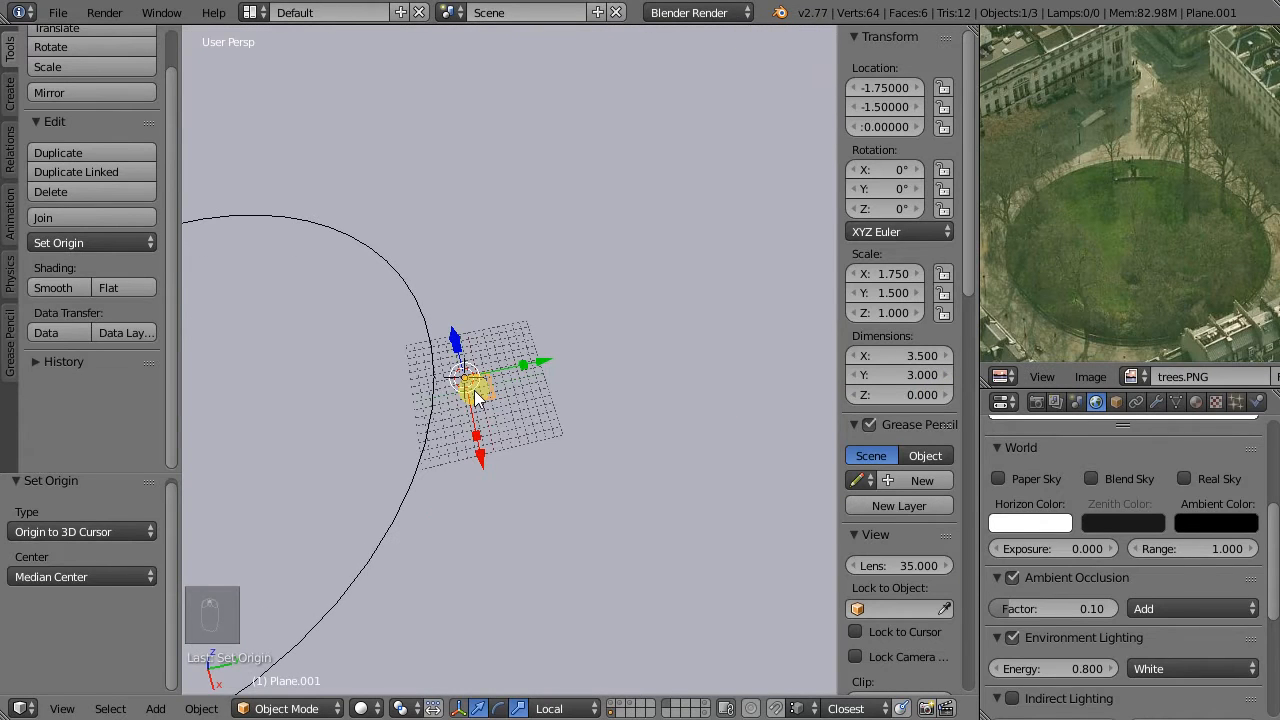
key("r")
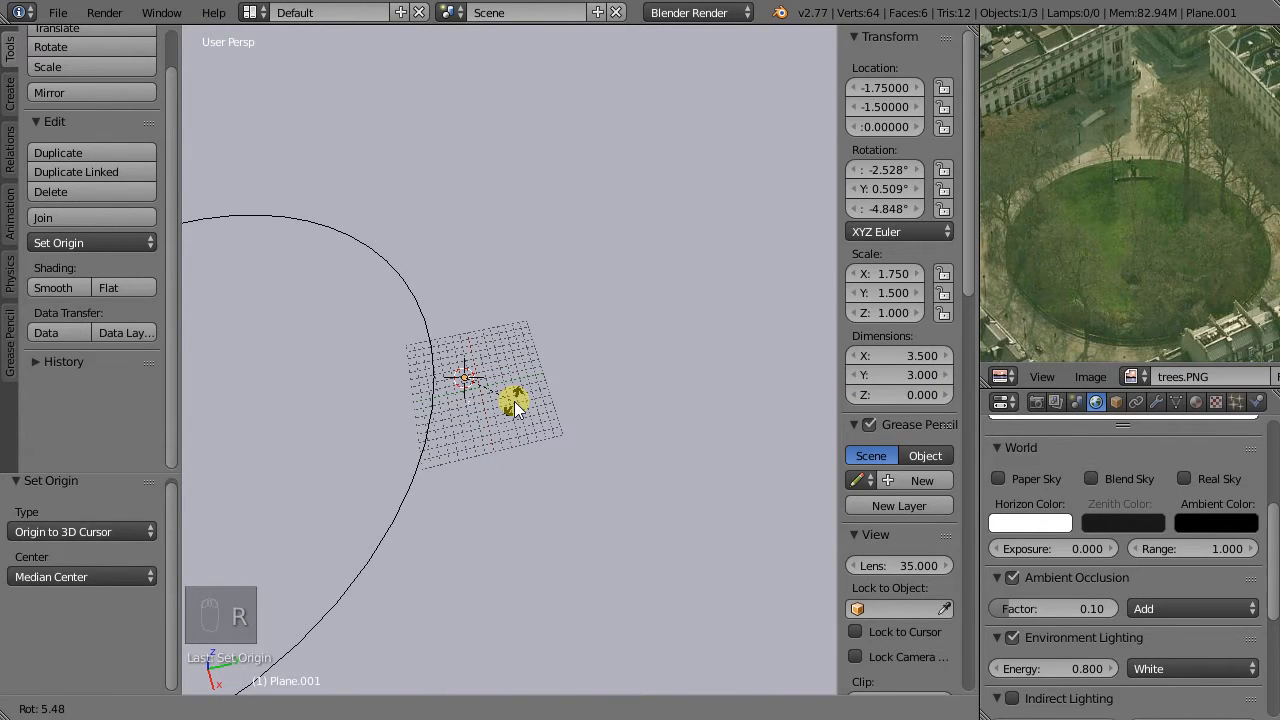
key("x")
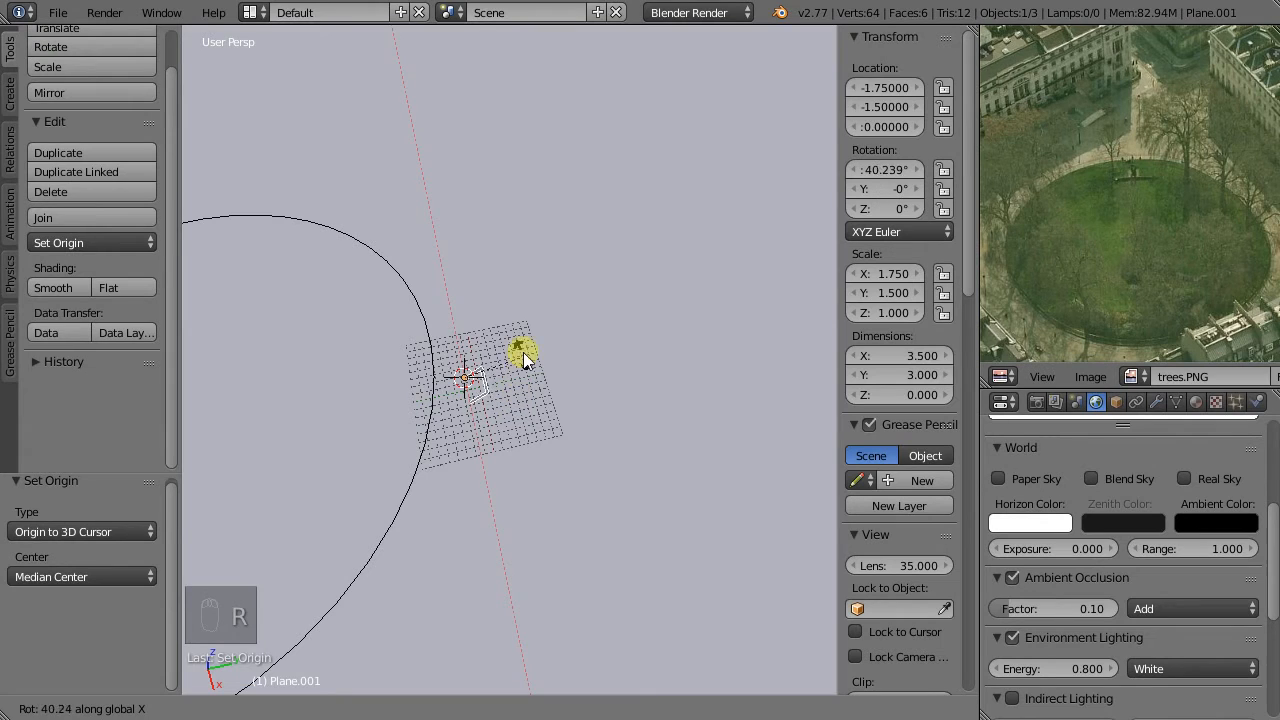
type("90")
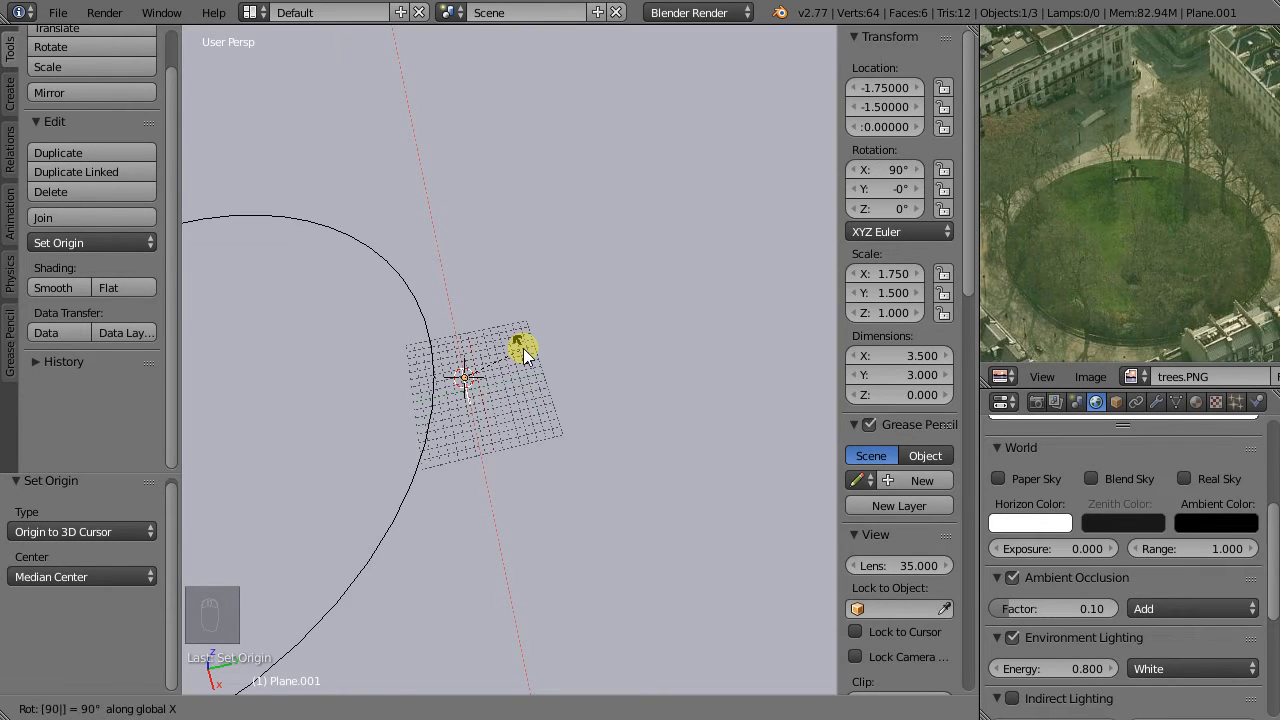
key("Return")
Enlarge the properties area and rename the frame object as "concept slat".
middle_click_drag(454, 404, 500, 415)
key("ctrl+6")
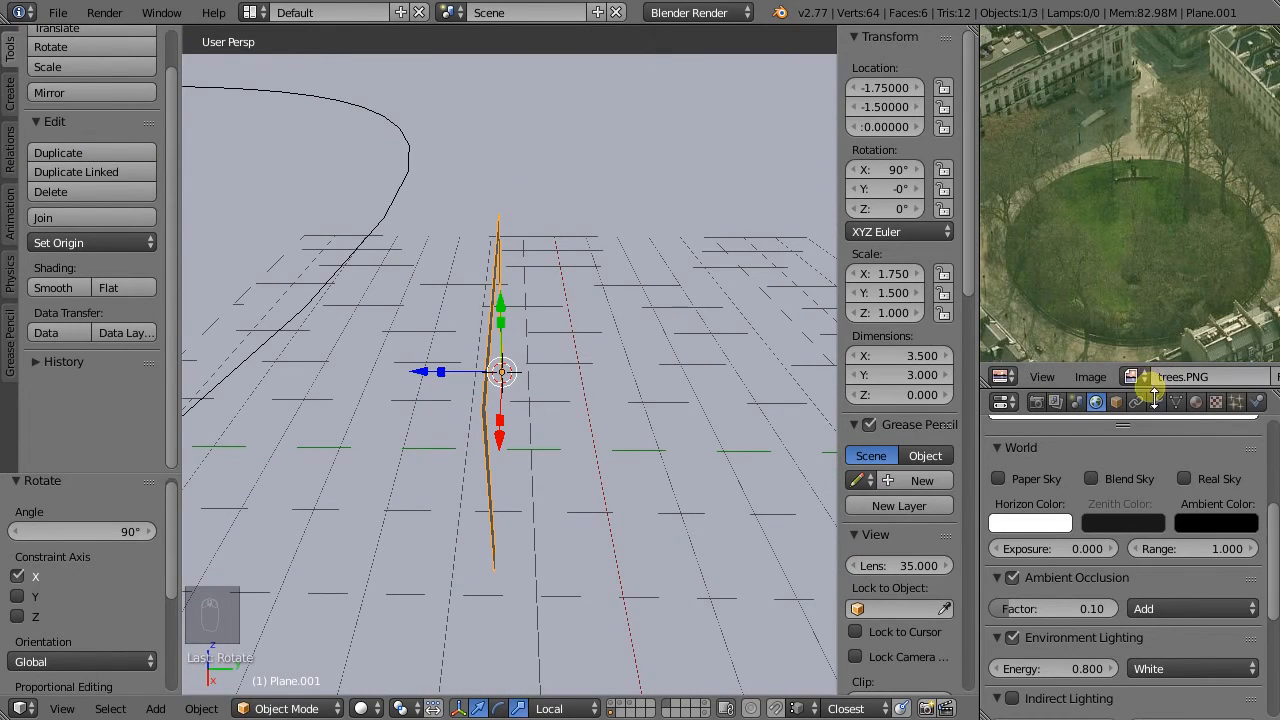
left_click_drag(1155, 397, 1150, 106)
left_click(1120, 111)
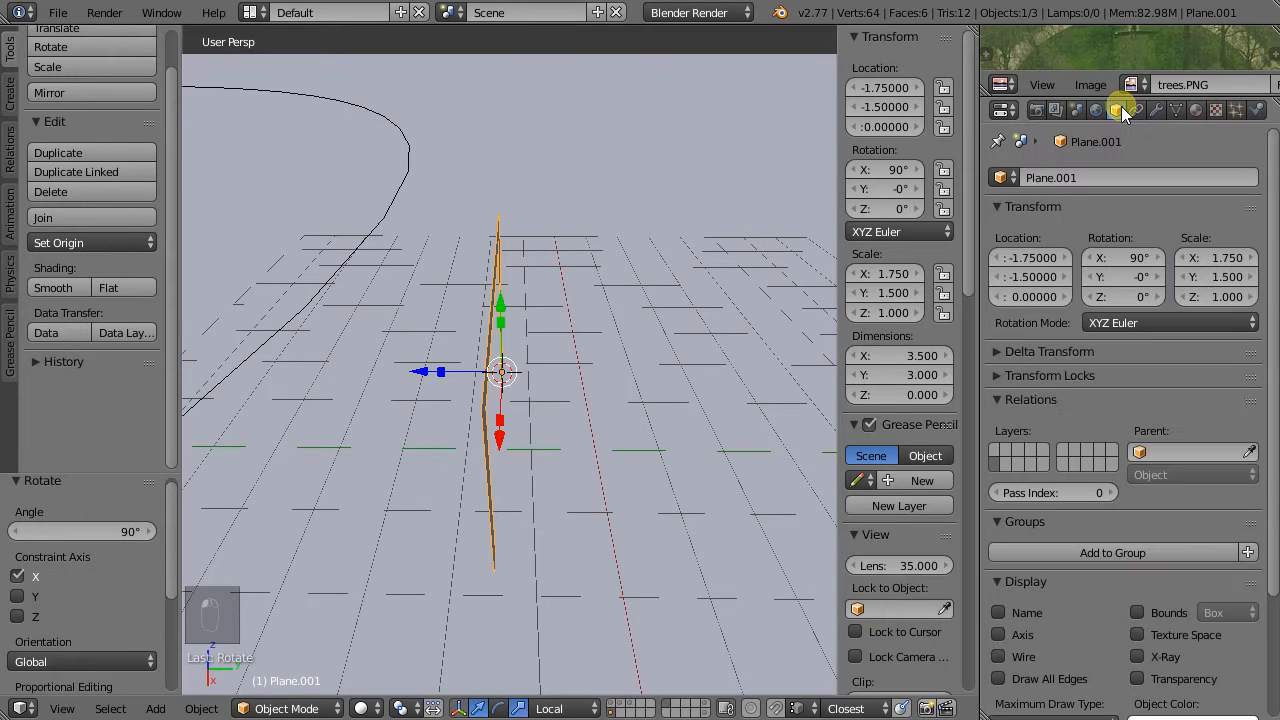
left_click(1120, 184)
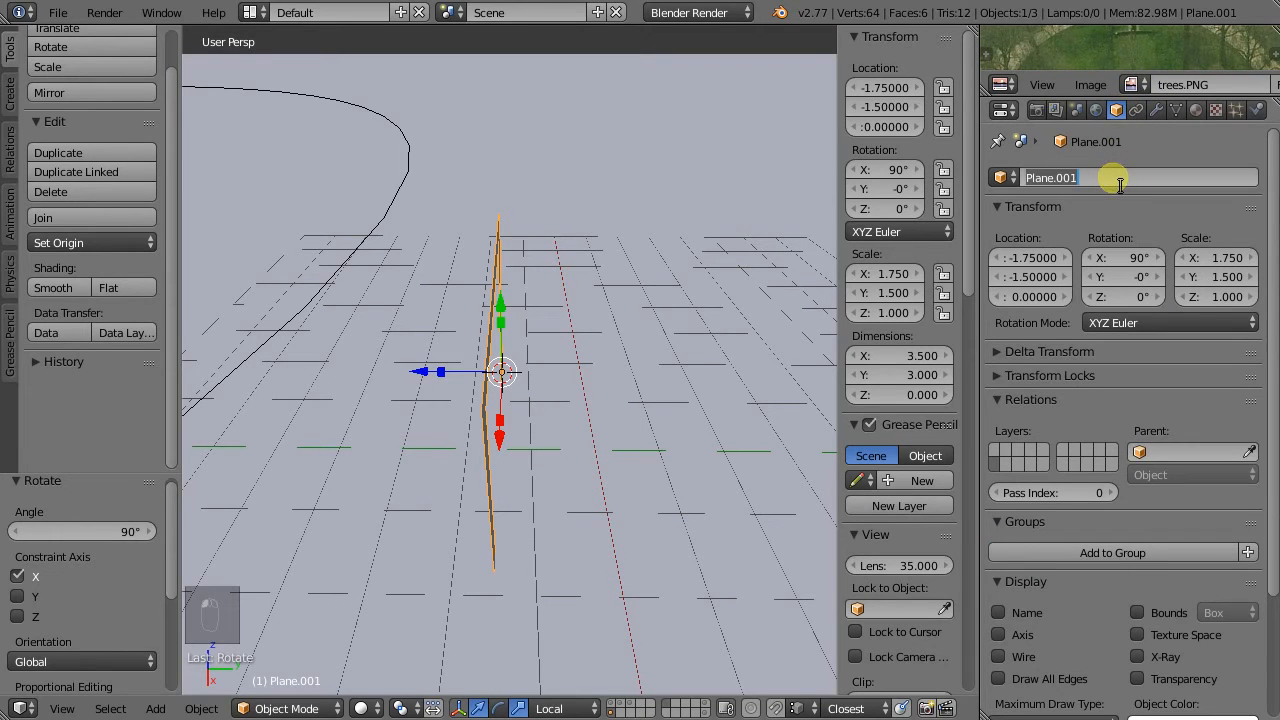
type("concept")
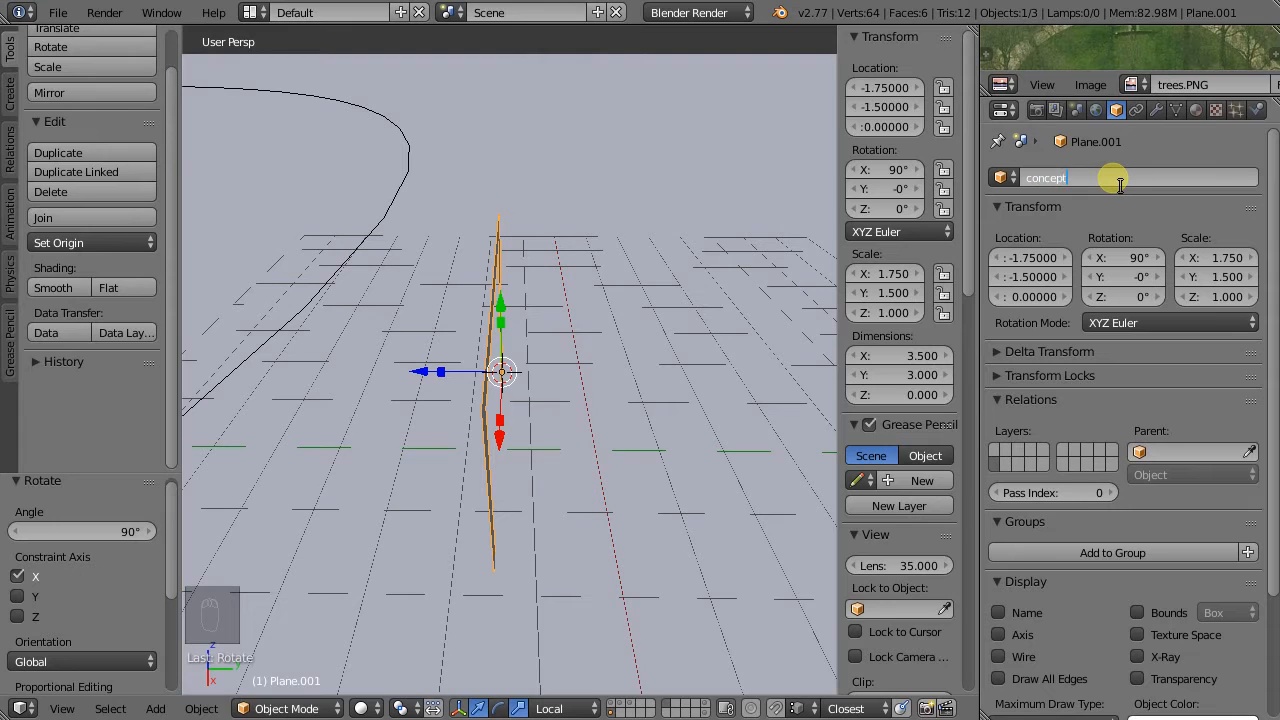
type(" slat")
key("Return")
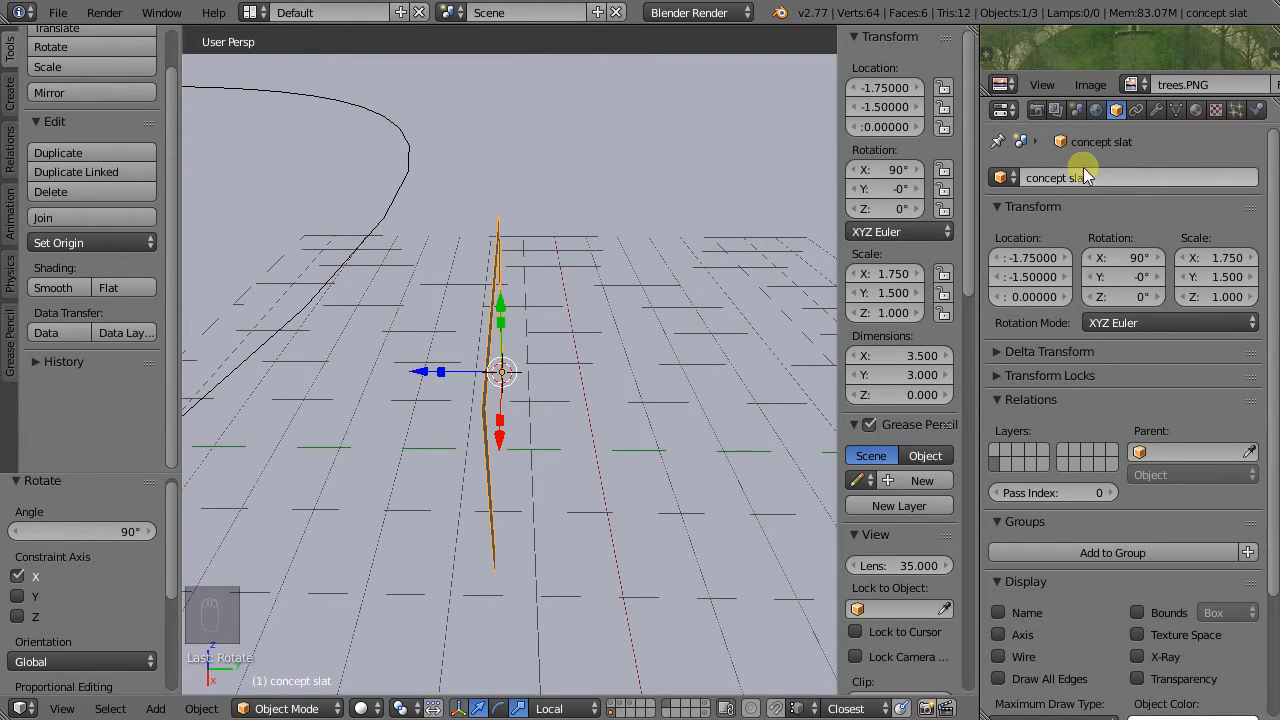
Add an Array modifier to the frame and use Constant Offset instead of Relative Offset.
left_click(1157, 110)
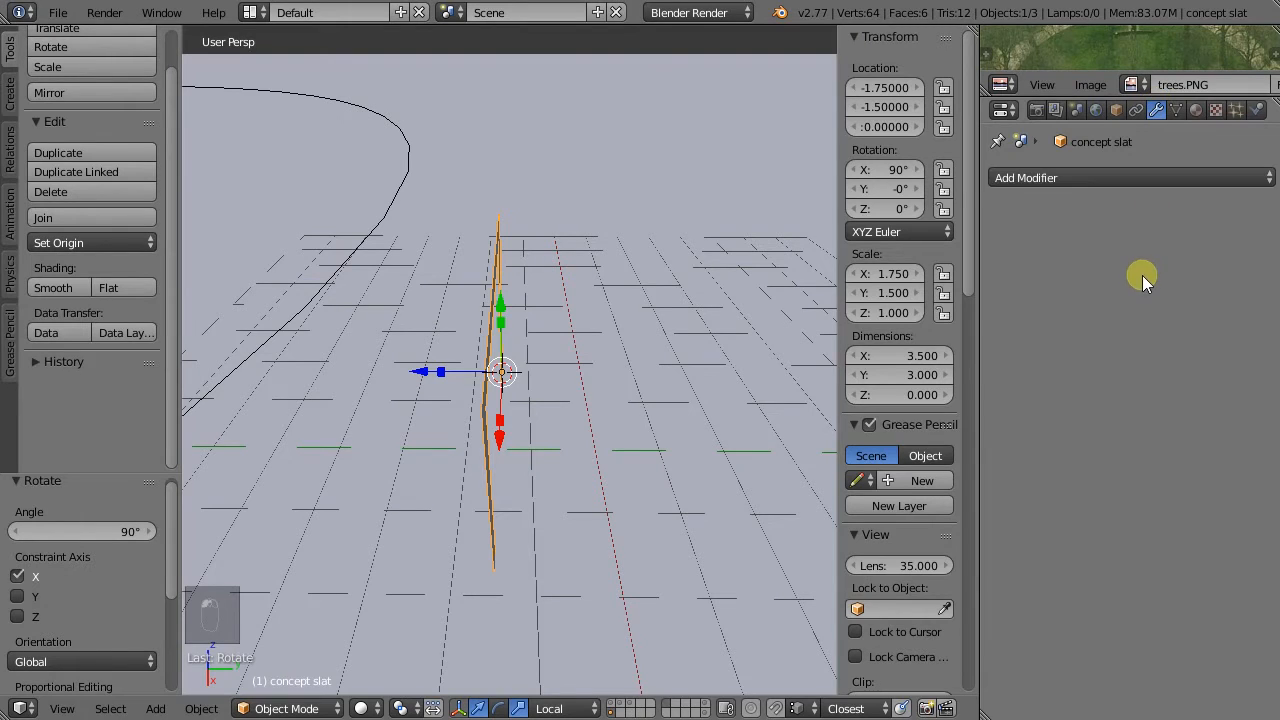
left_click(1058, 181)
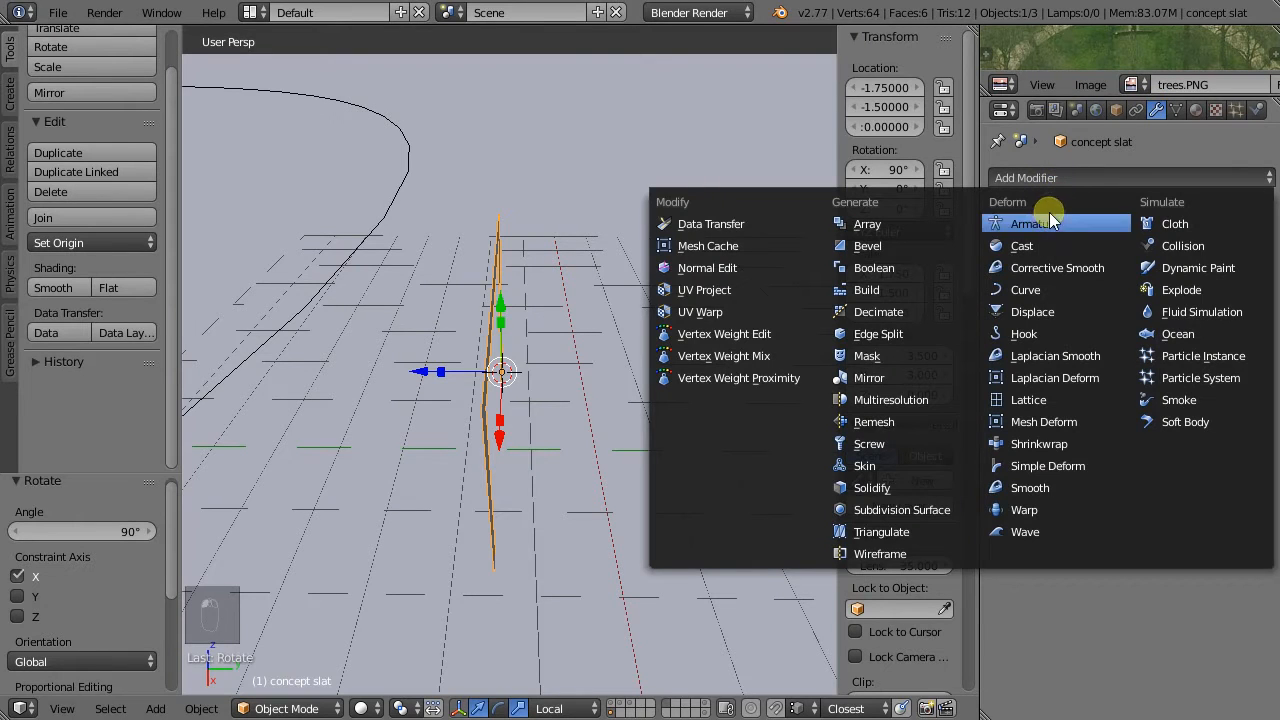
left_click(884, 229)
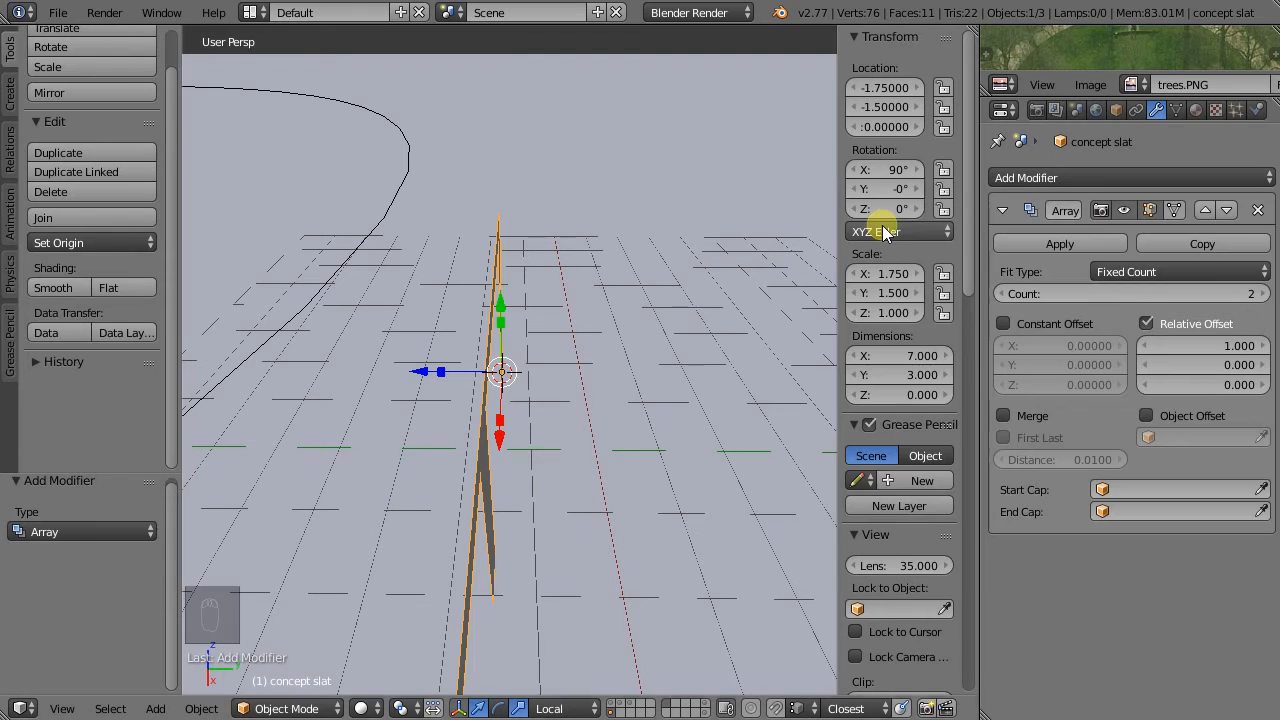
left_click(1148, 323)
left_click(1050, 327)
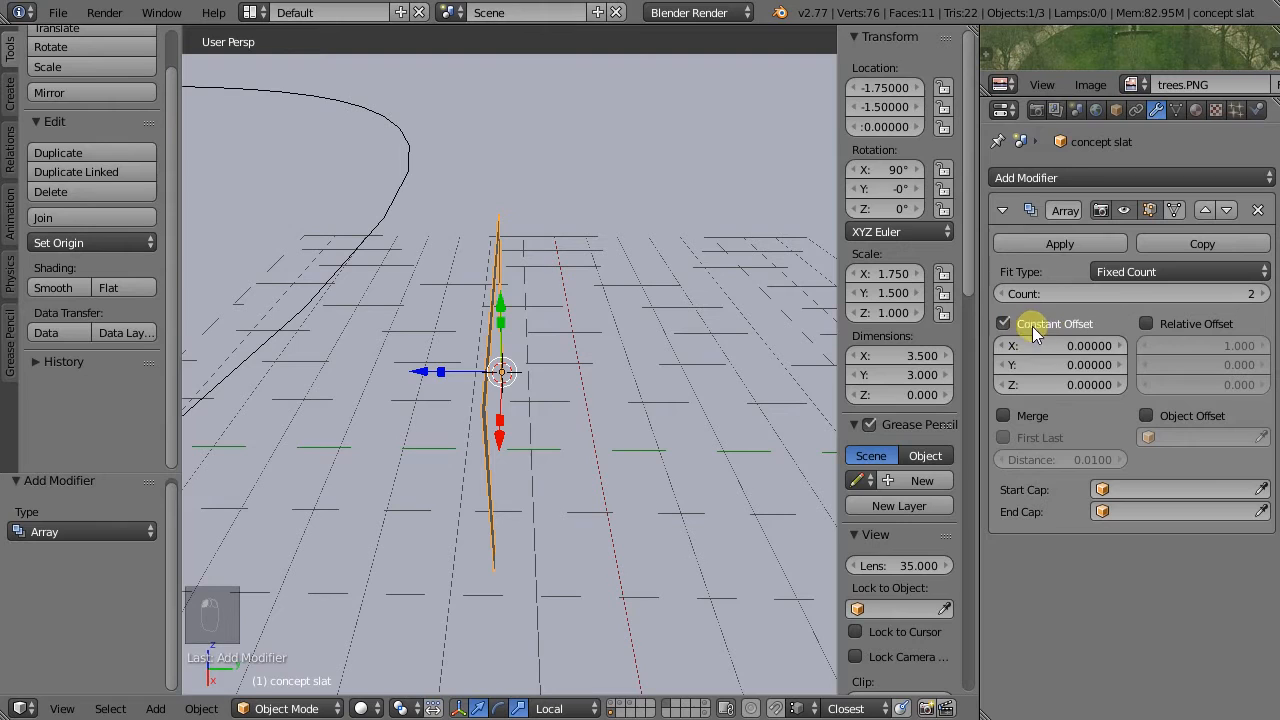
Try a constant Y offset of 0.4 for the array and reset it to 0.
left_click(1055, 367)
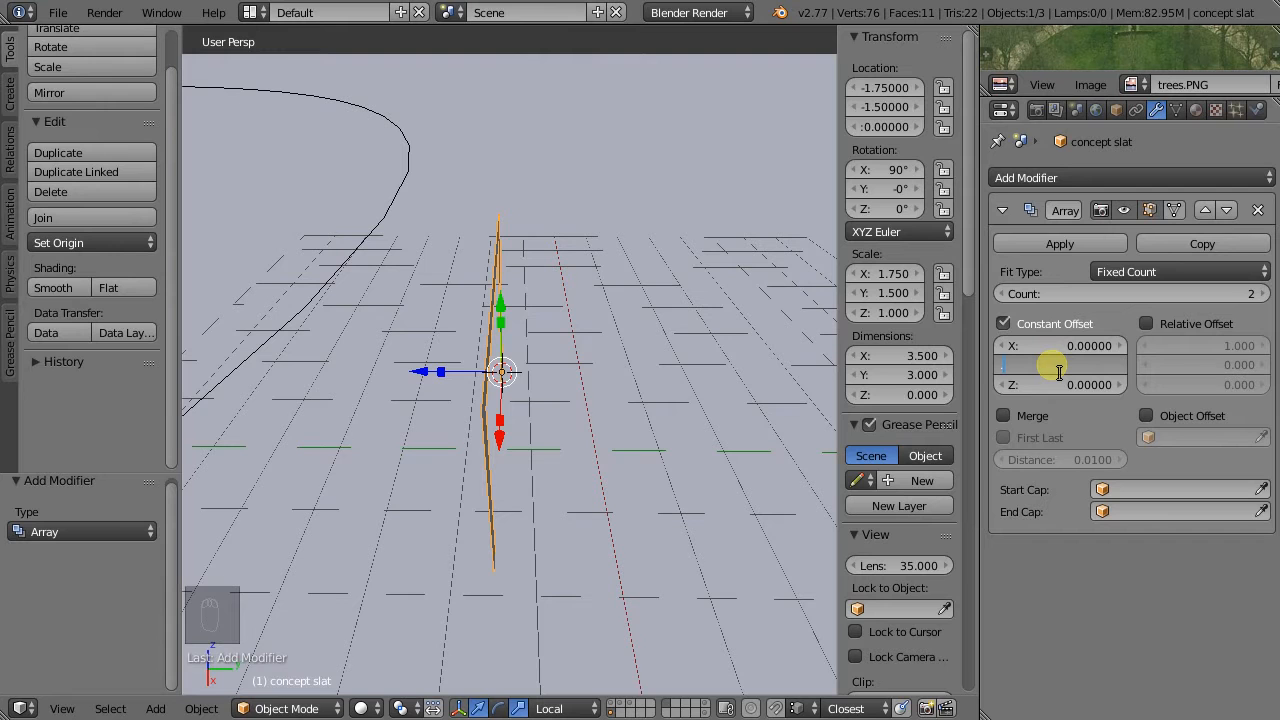
key("Return")
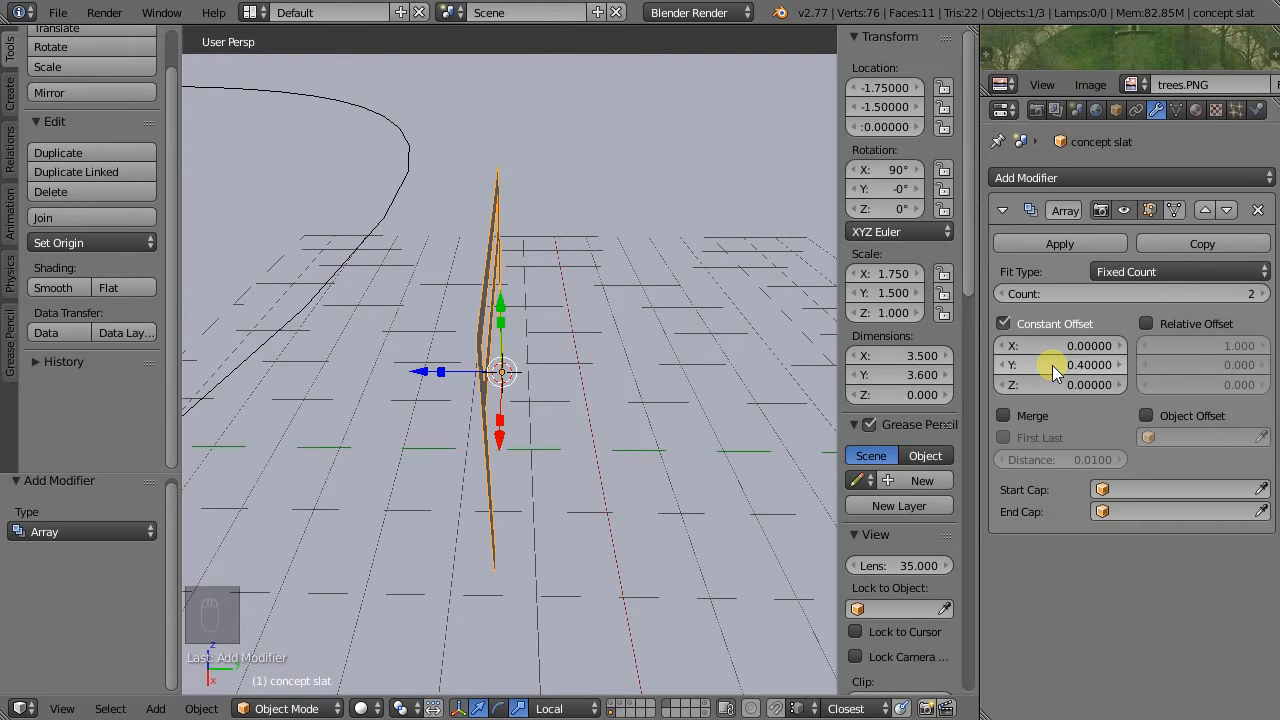
middle_click_drag(713, 339, 810, 350)
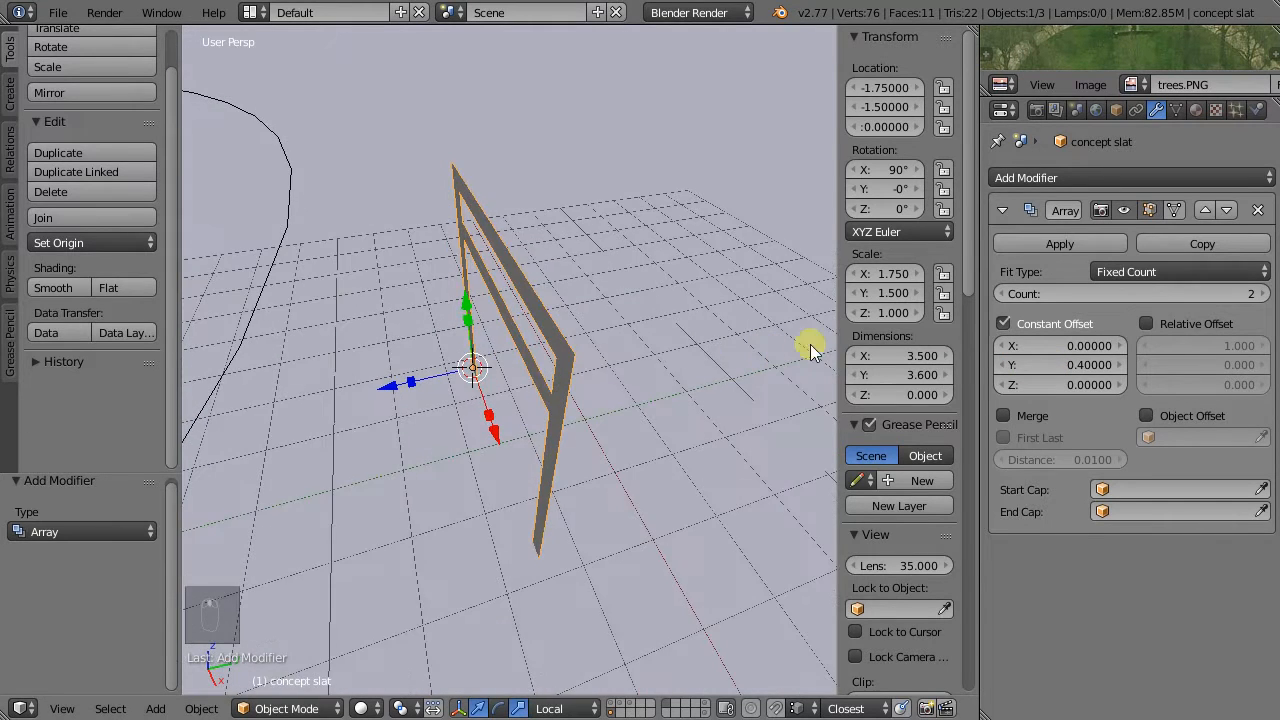
left_click(1099, 366)
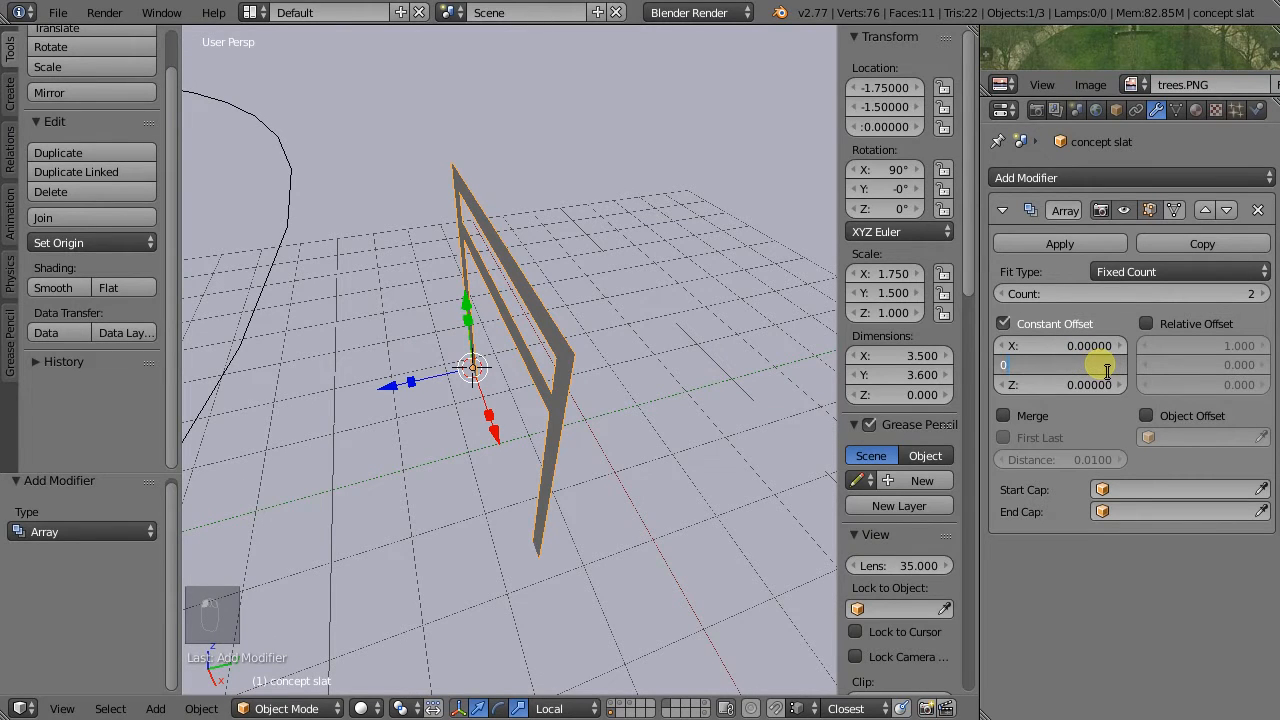
type("0")
key("Return")
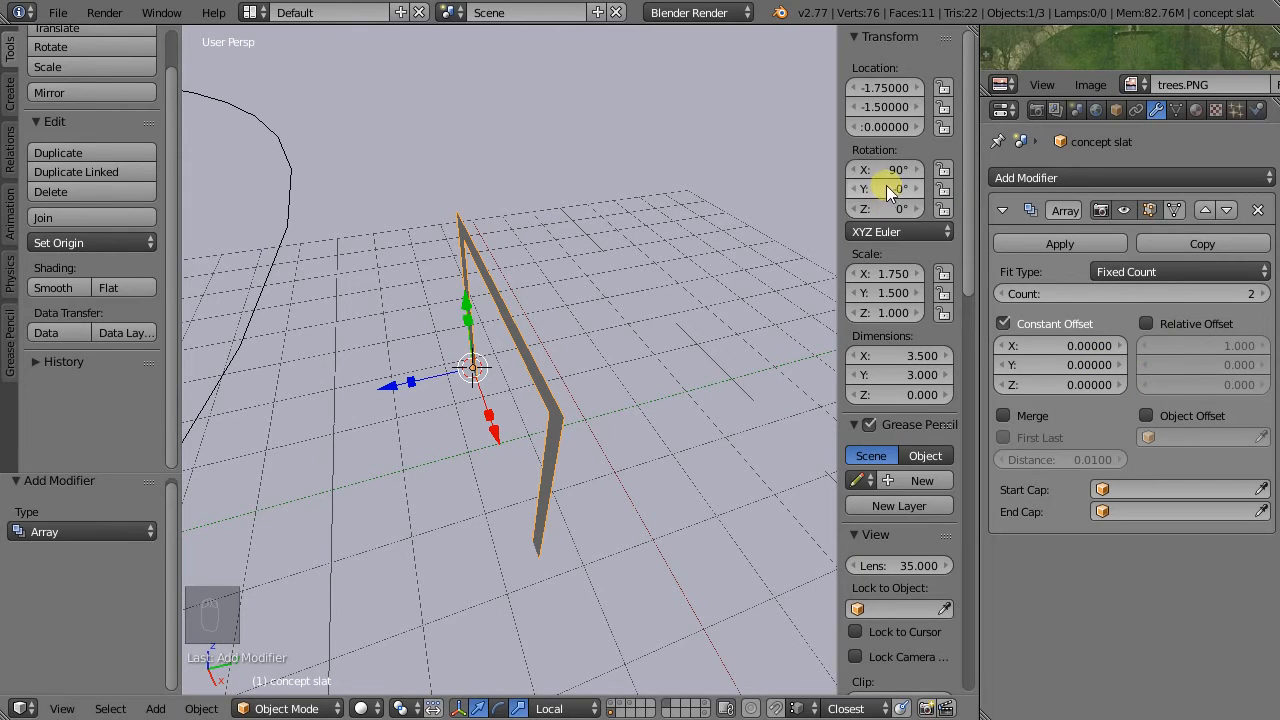
Try an X rotation of 95.6 degrees for the frame and set it back to 90 degrees.
mouse_move(885, 173)
left_mouse_down()
mouse_move(918, 176)
mouse_move(876, 180)
left_mouse_up()
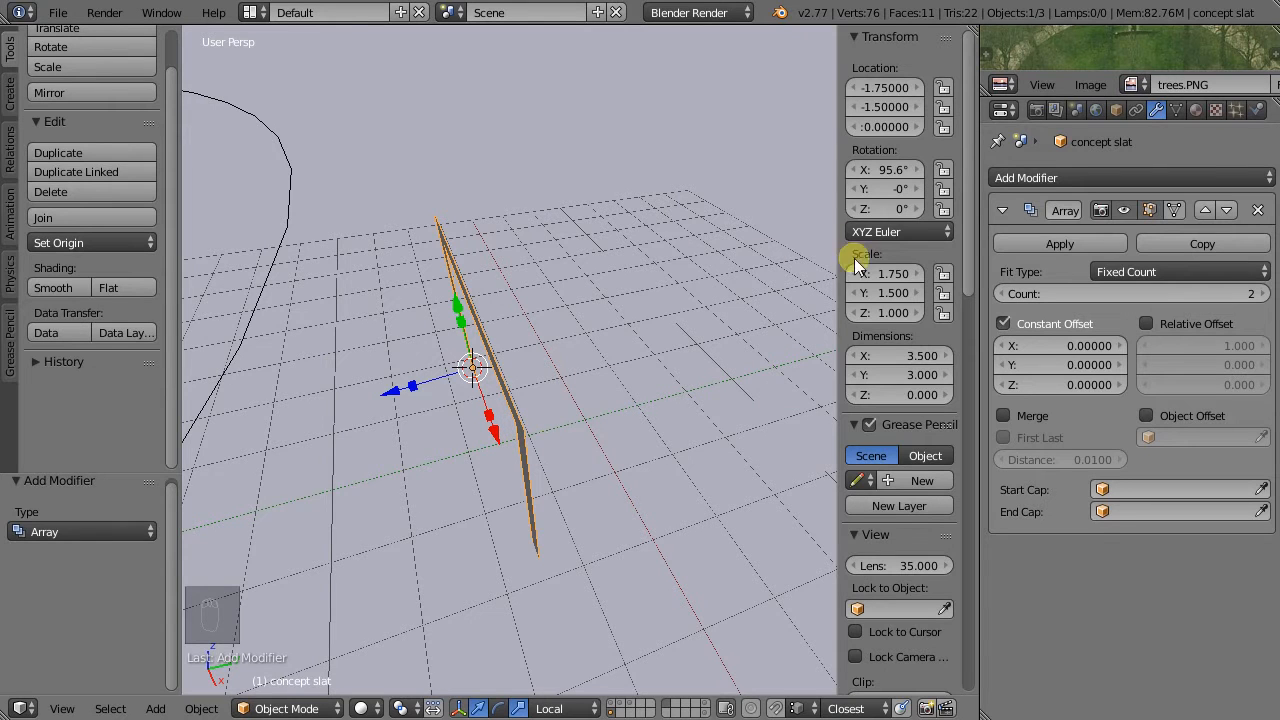
left_click(878, 174)
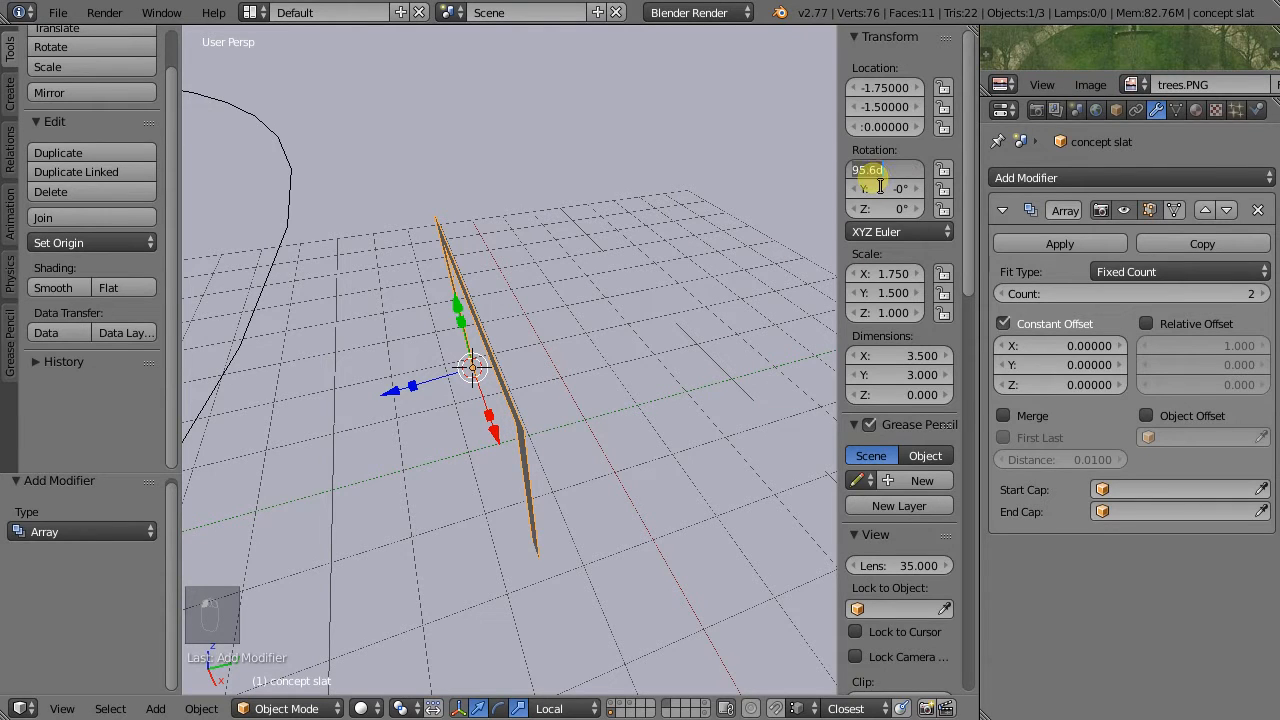
type("0-")
key("Return")
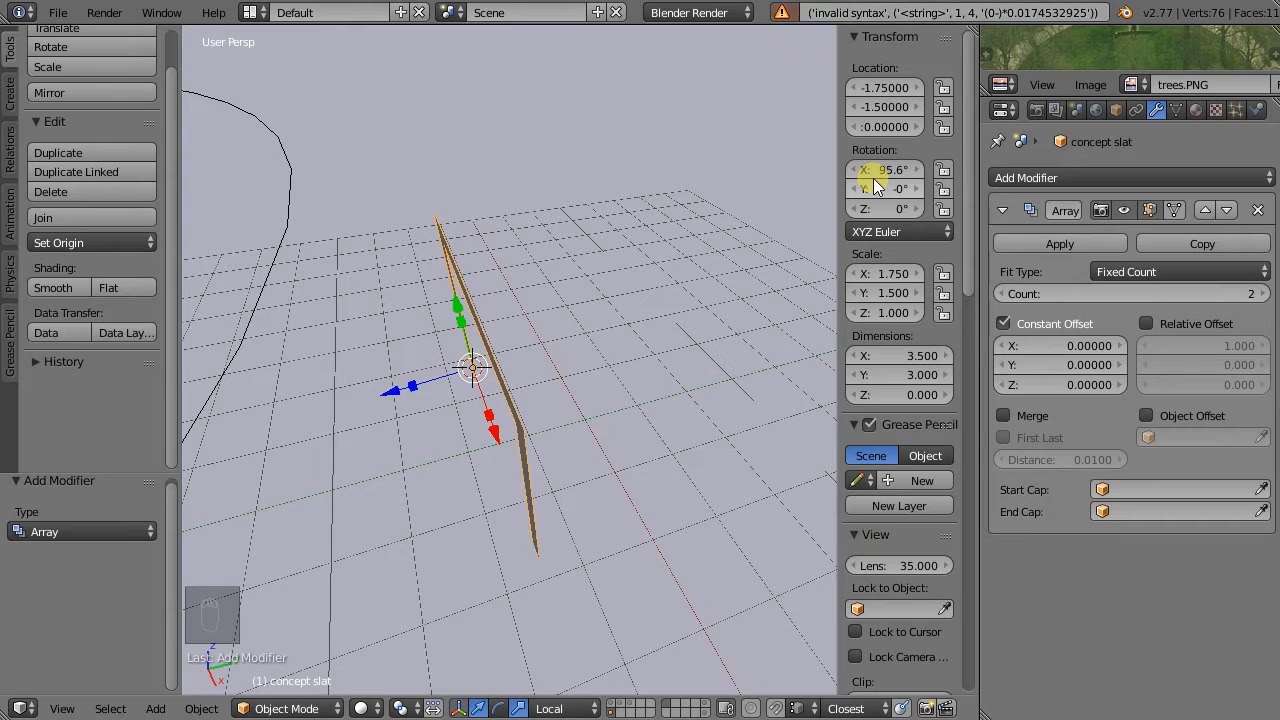
left_click(893, 170)
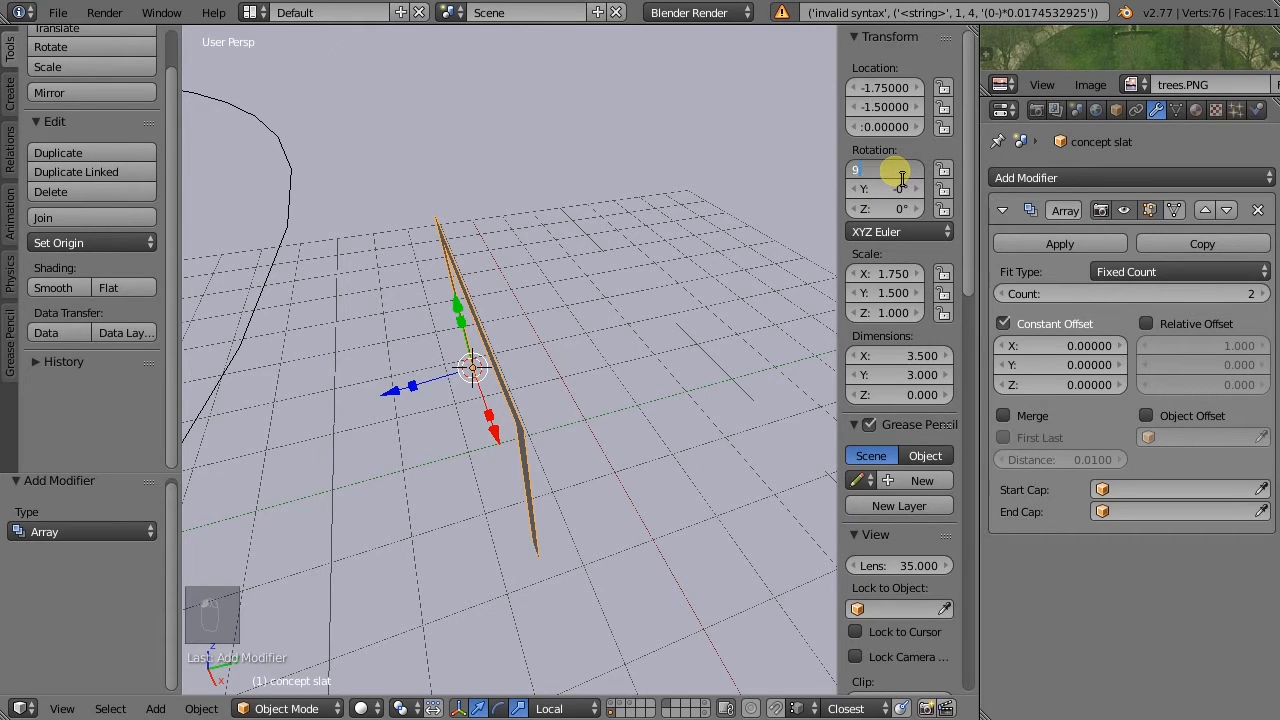
key("Return")
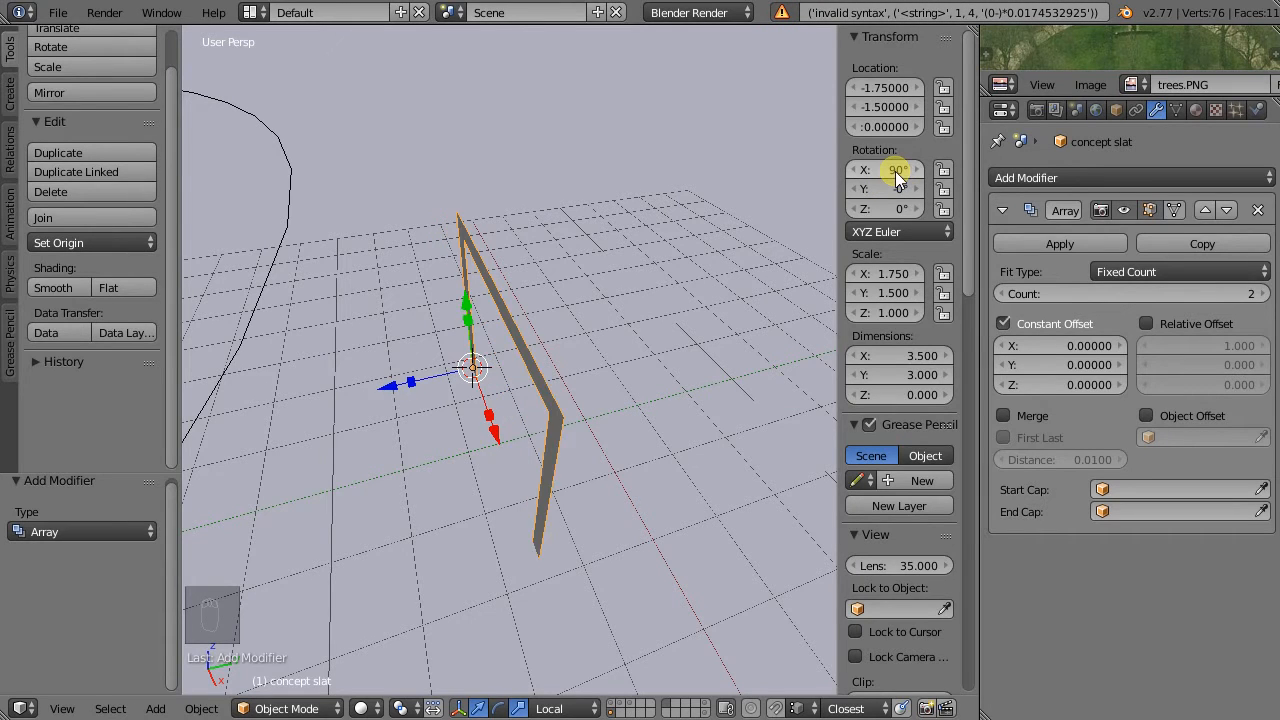
Apply the concept slat's rotation and scale.
left_click(201, 708)
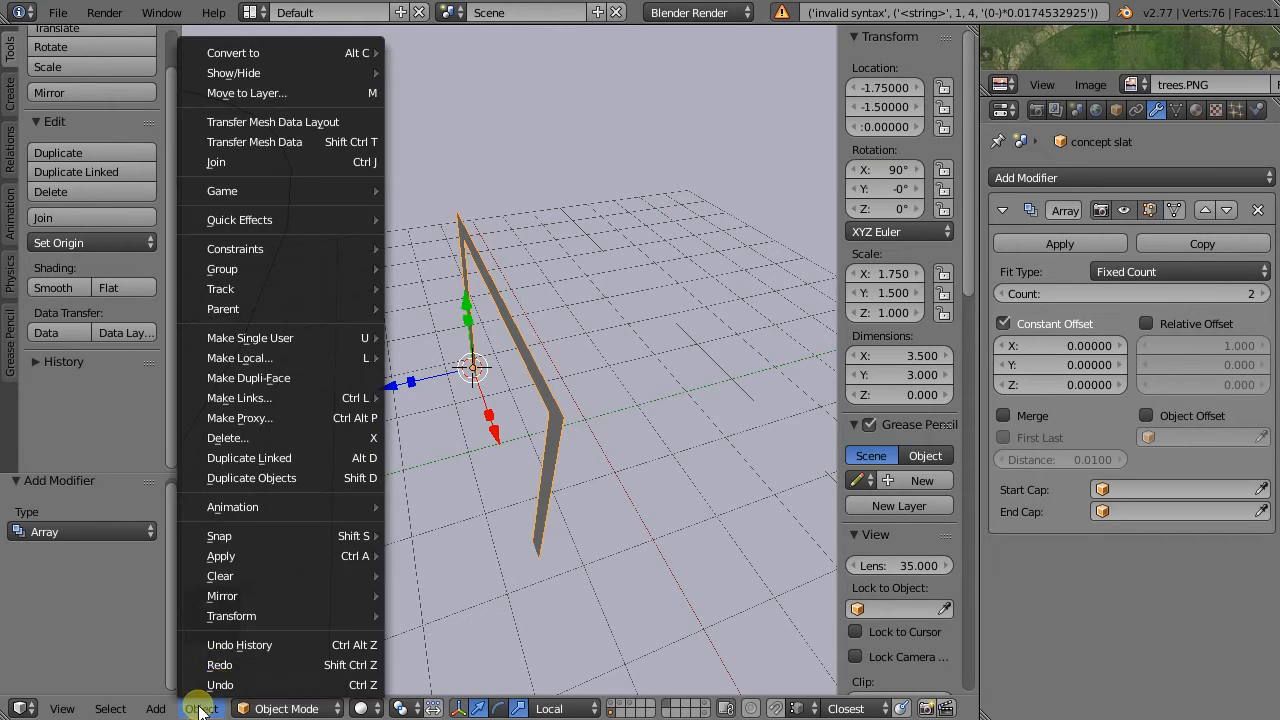
mouse_move(260, 558)
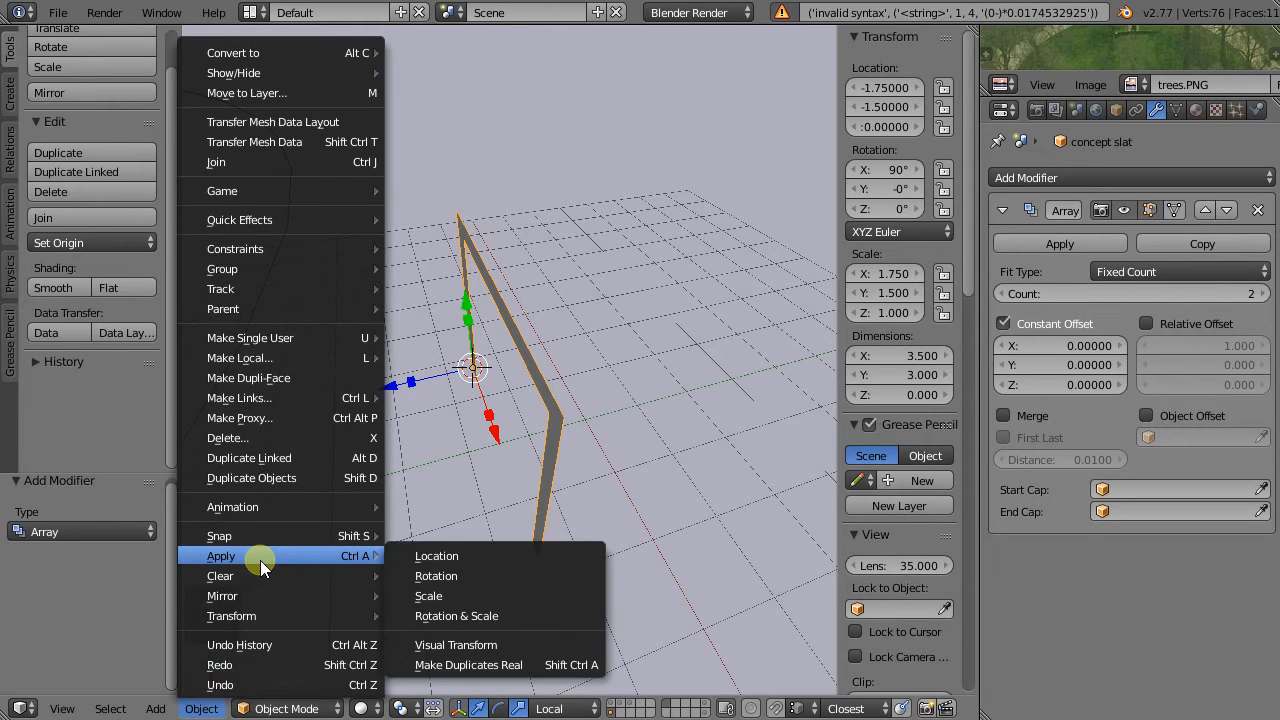
left_click(464, 612)
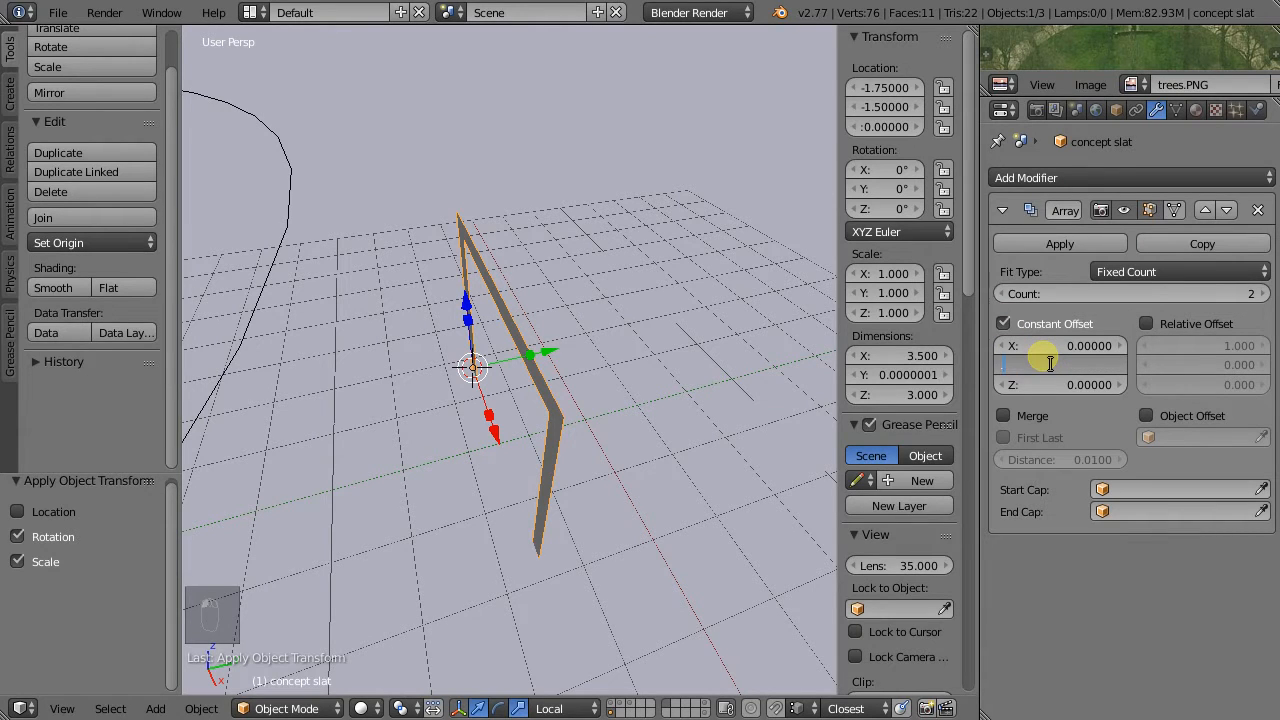
Set the array's constant Y offset to 0.3 and its count to 26.
type("0.3")
key("Return")
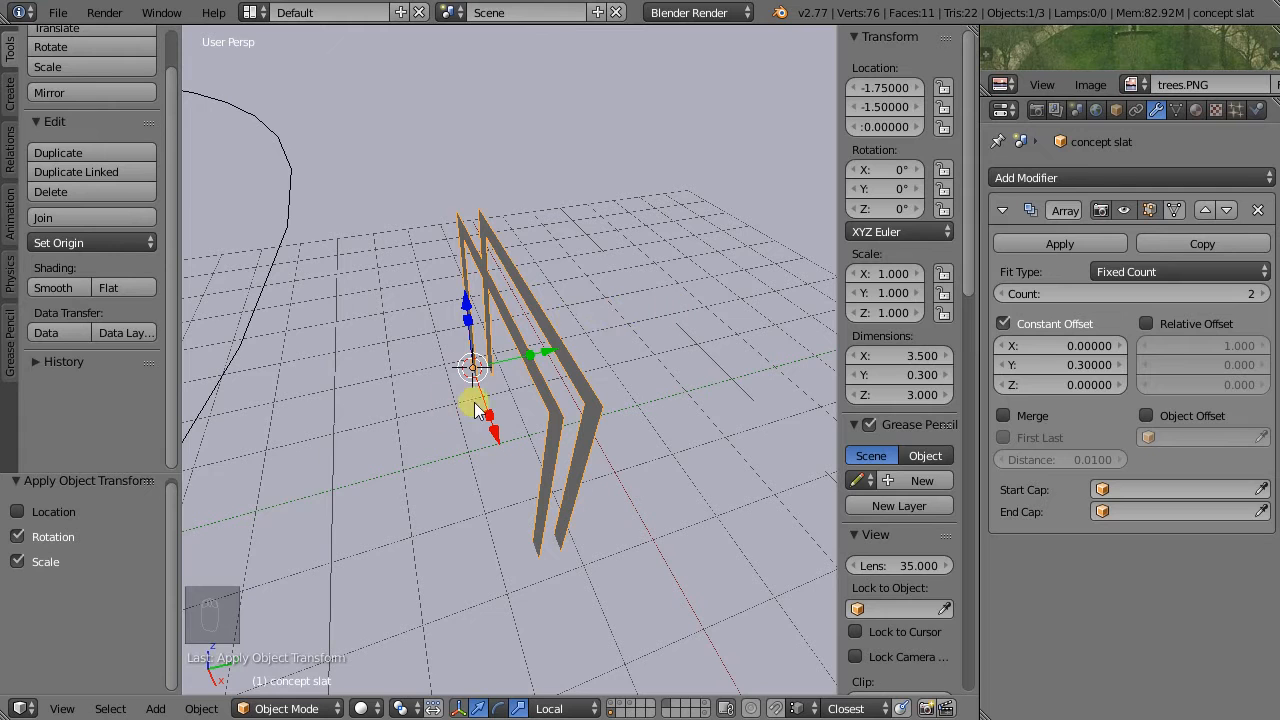
left_click_drag(1154, 296, 1176, 292)
scroll(600, 357, "down", 6)
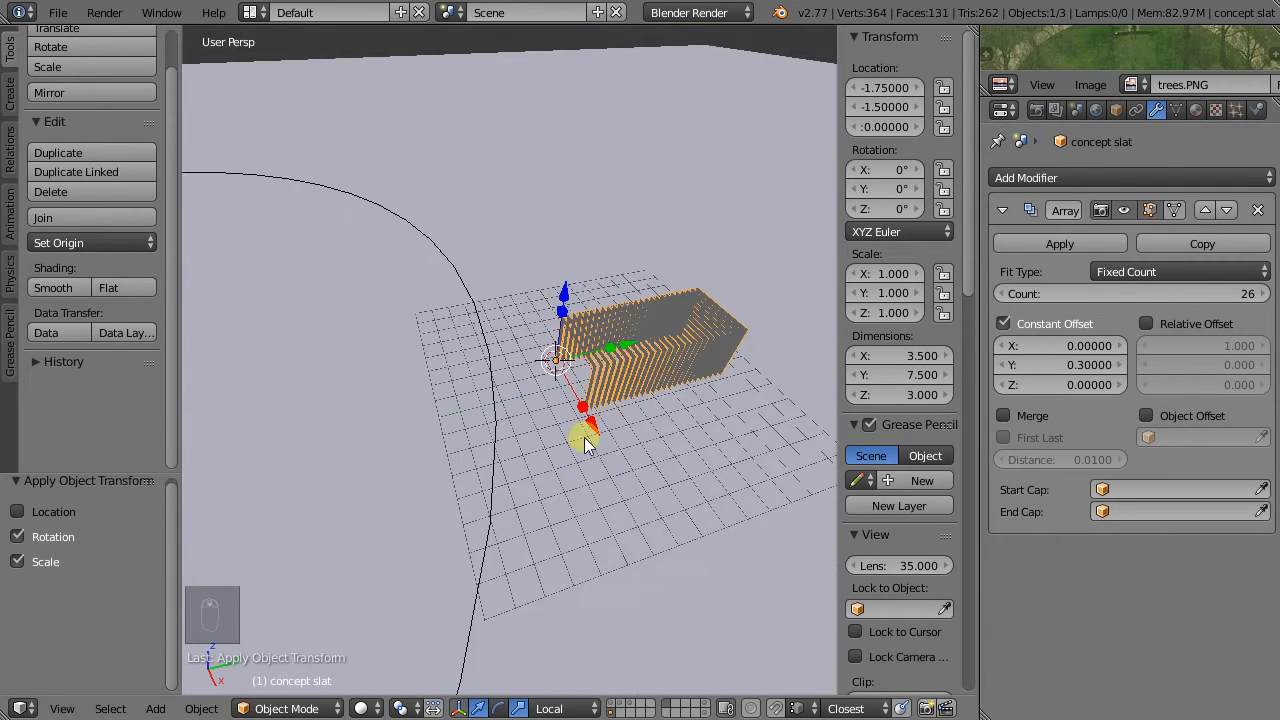
scroll(600, 464, "up", 8)
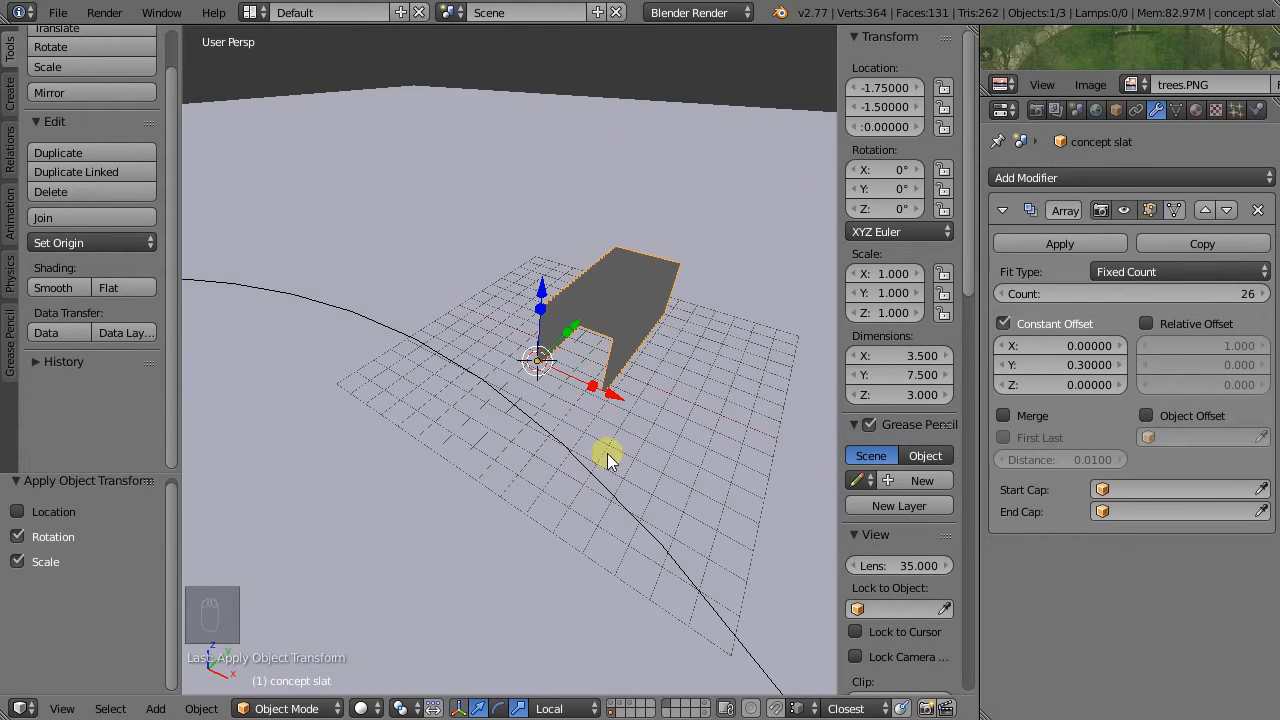
scroll(410, 338, "down", 2)
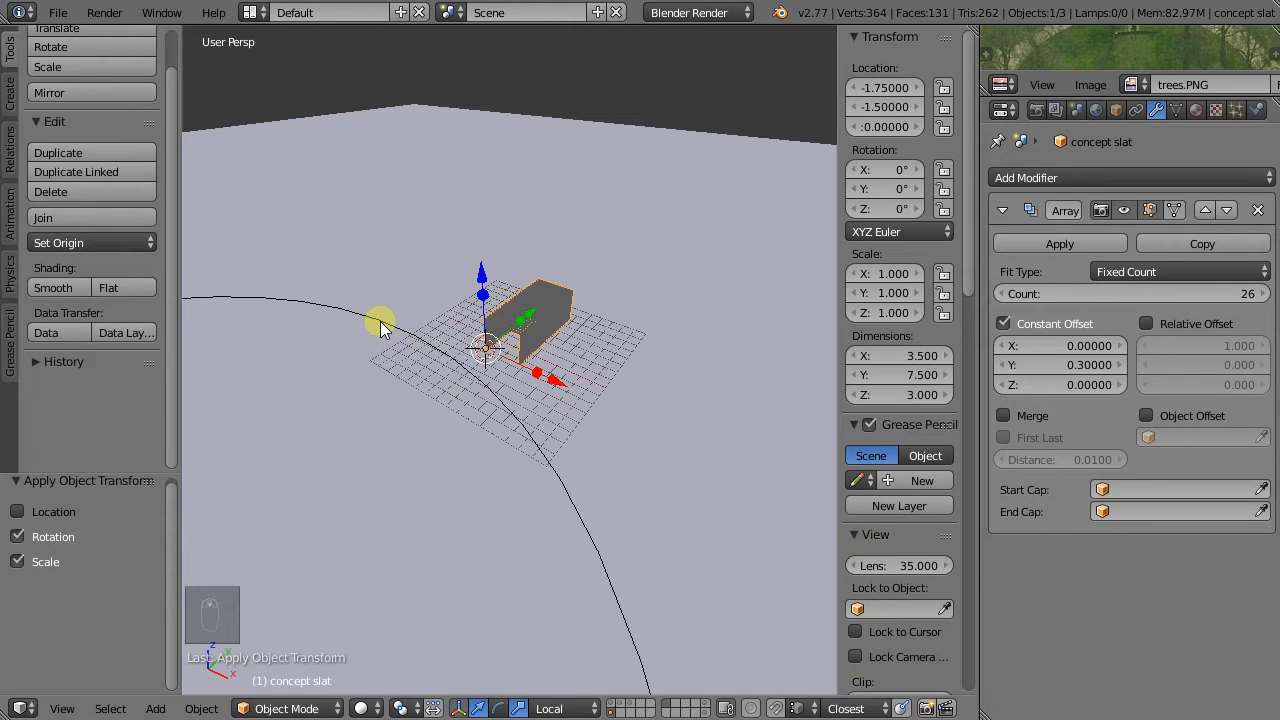
Duplicate the circle curve in place and enlarge the copy by about 1.285, checking it against the buildings on the other layer.
right_click(380, 323)
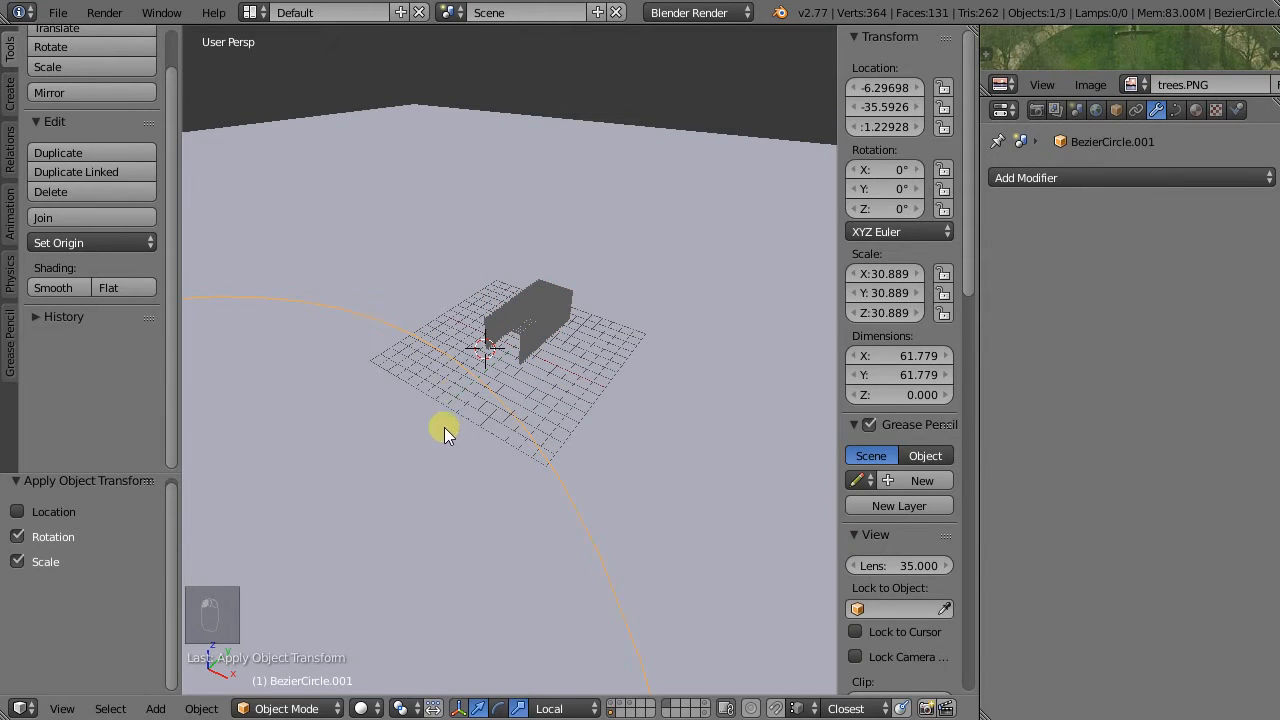
scroll(437, 440, "down", 4)
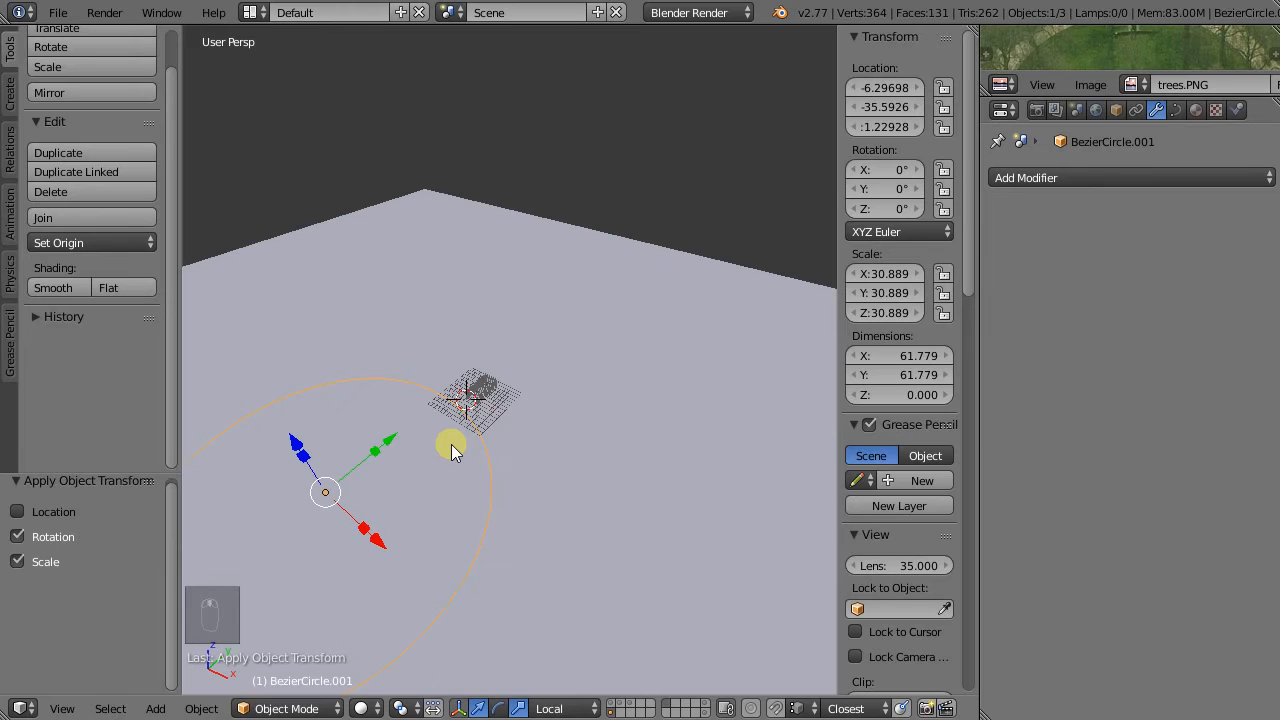
key("shift+d")
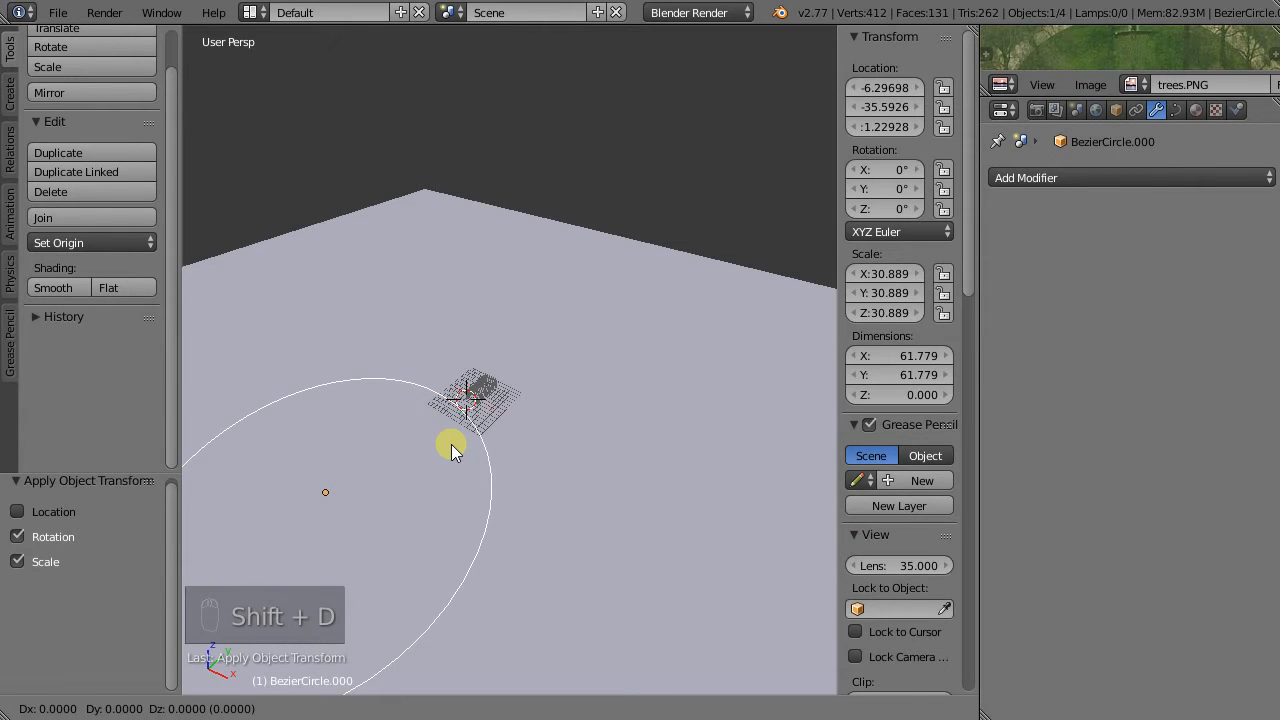
right_click(451, 444)
key("s")
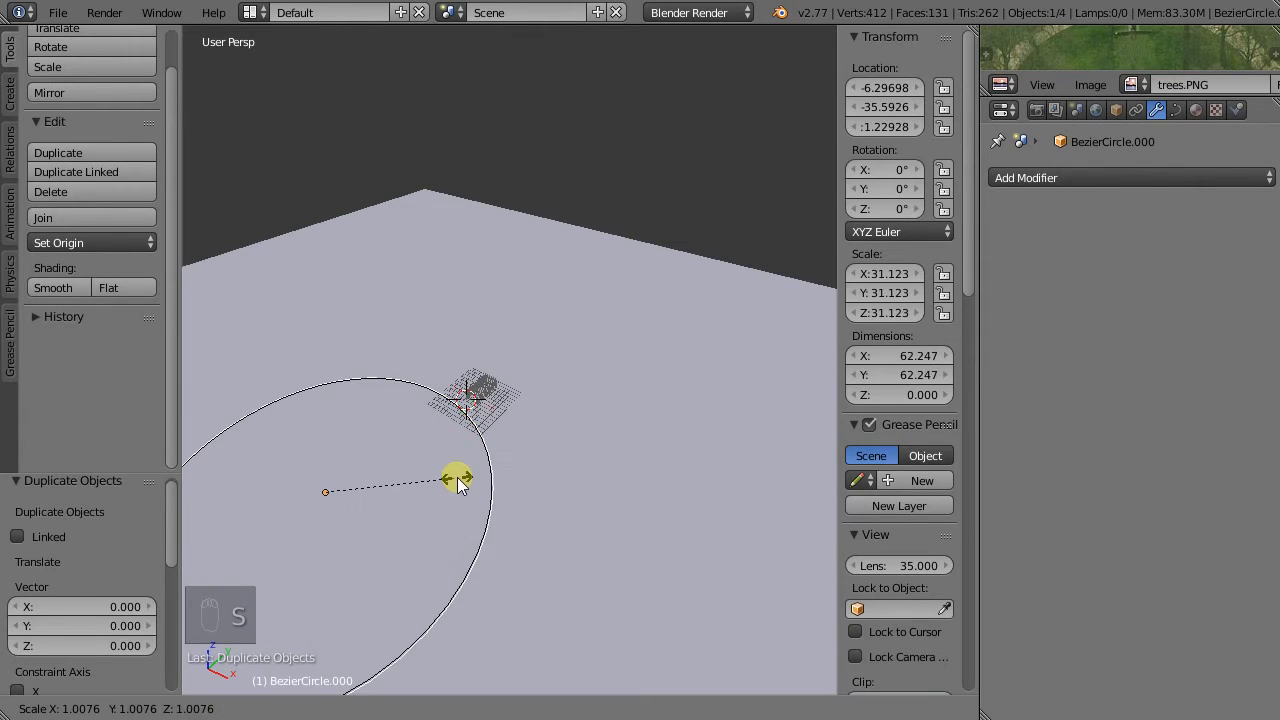
left_click(491, 497)
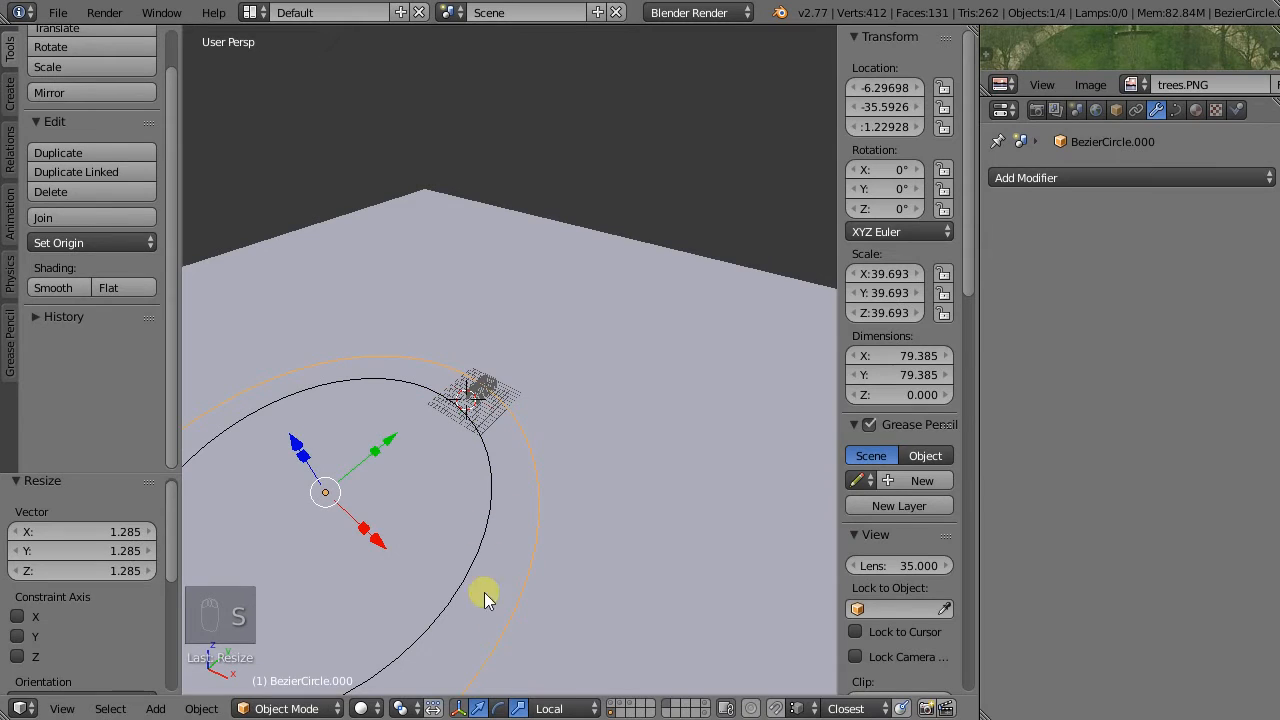
left_click(613, 703, "shift")
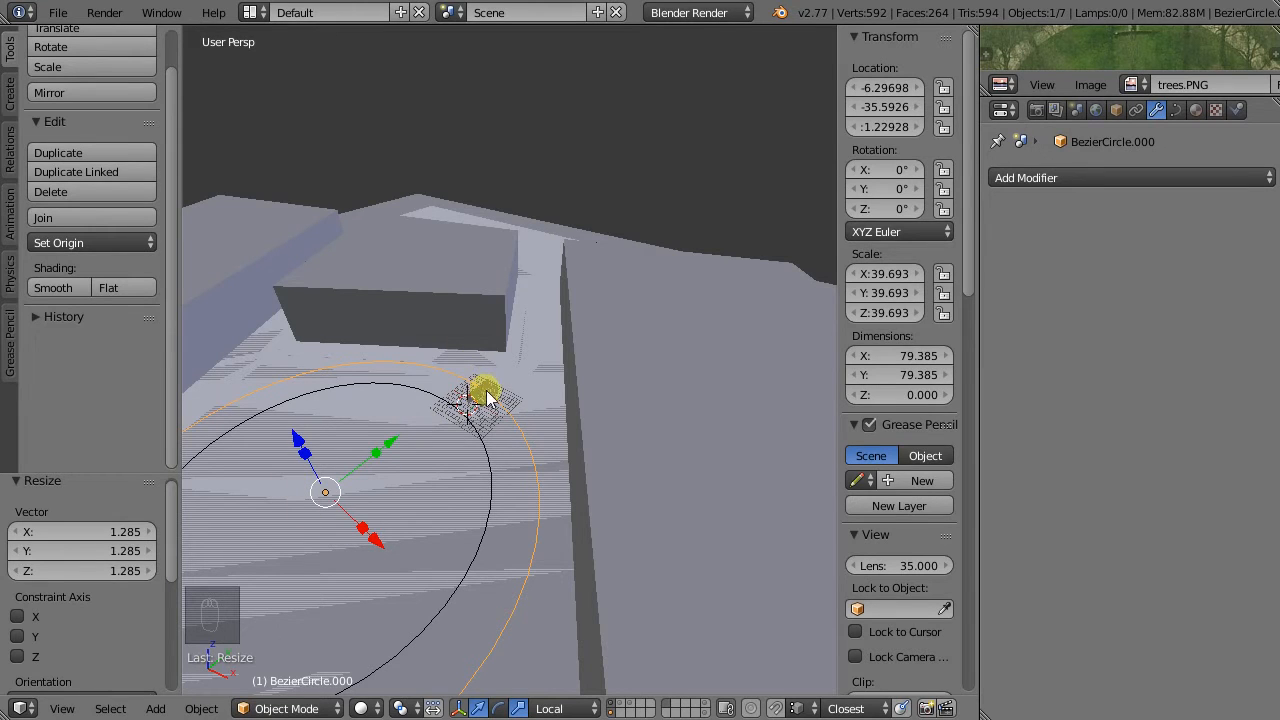
left_click(614, 708)
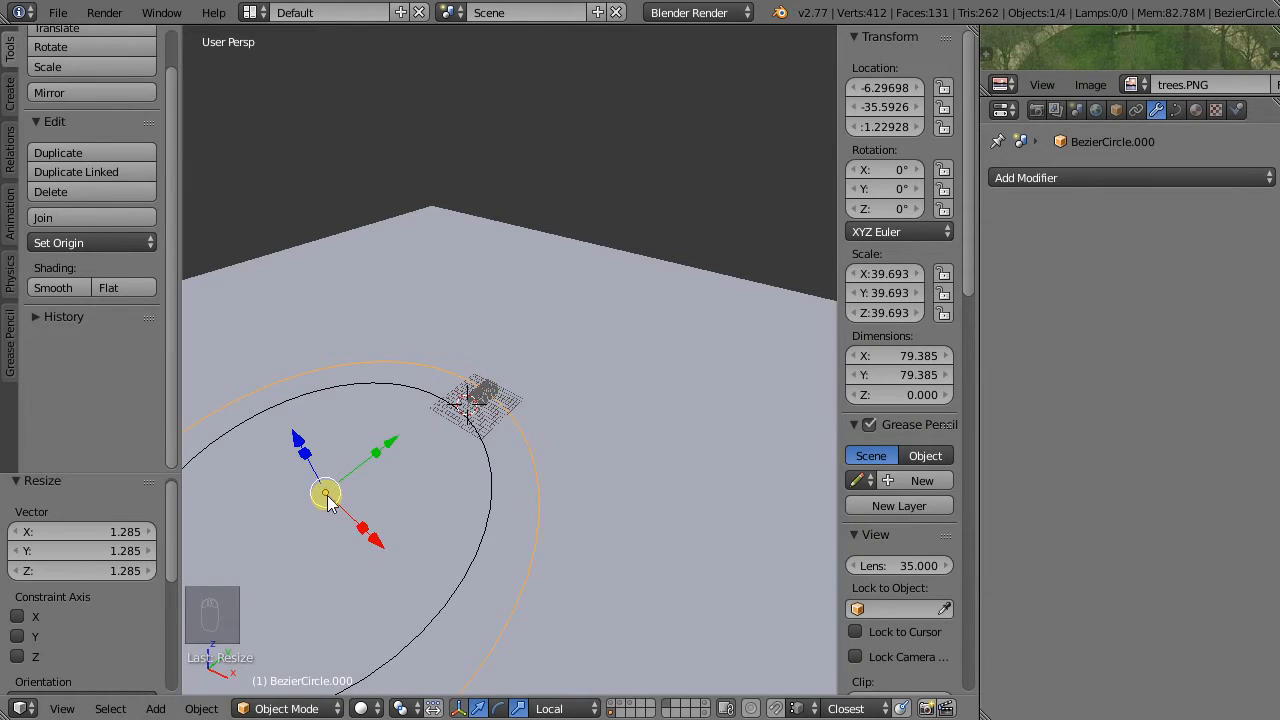
Snap the 3D cursor to the enlarged circle's origin and snap the concept slat to the cursor.
left_click(201, 708)
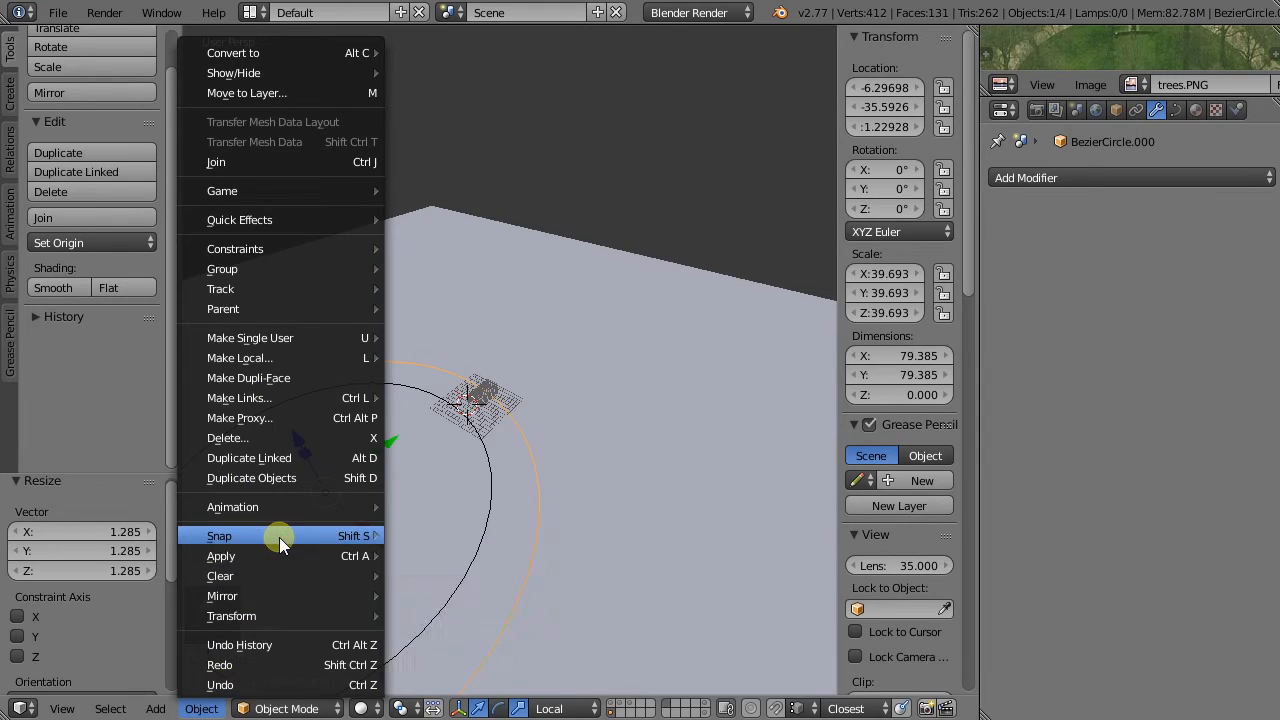
mouse_move(313, 539)
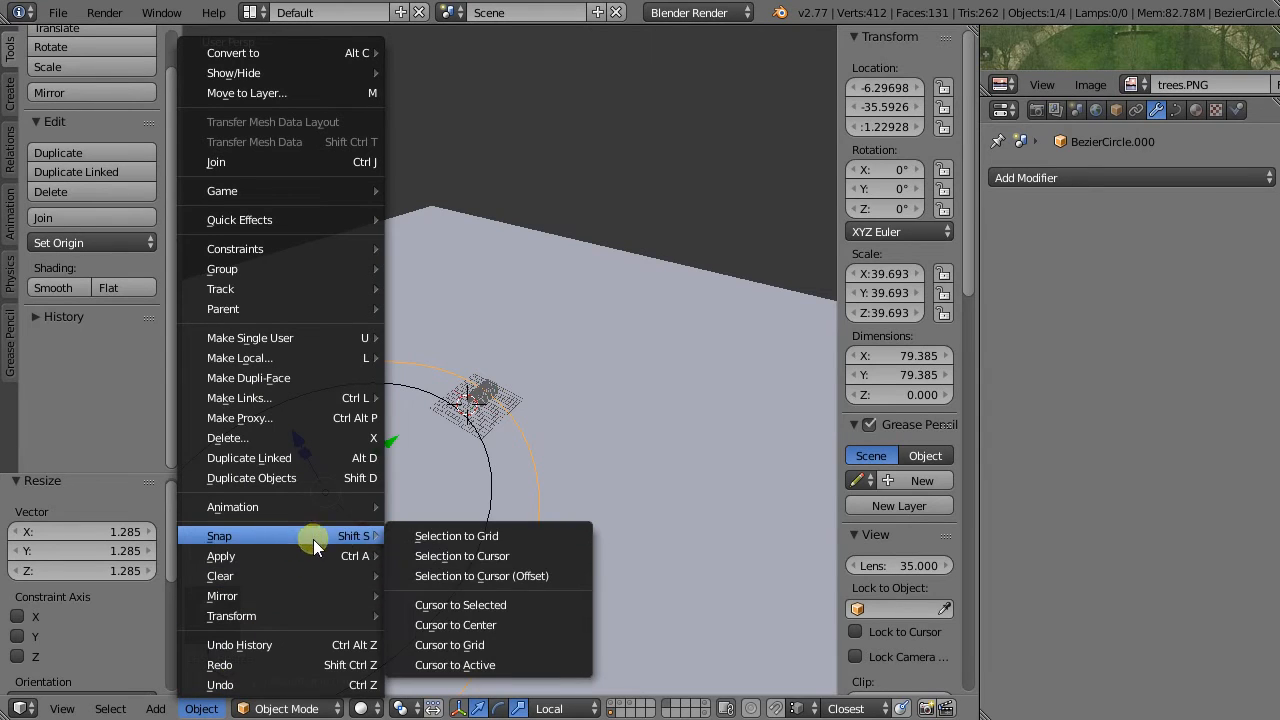
left_click(479, 601)
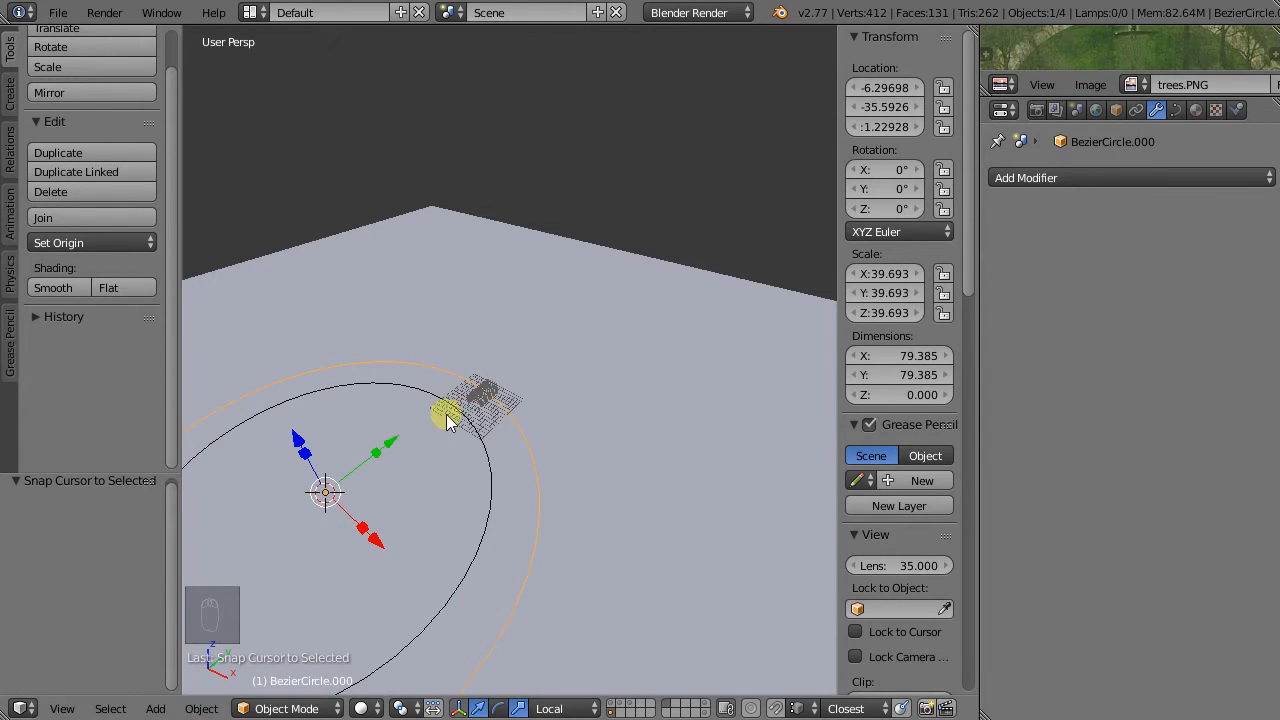
right_click(477, 402)
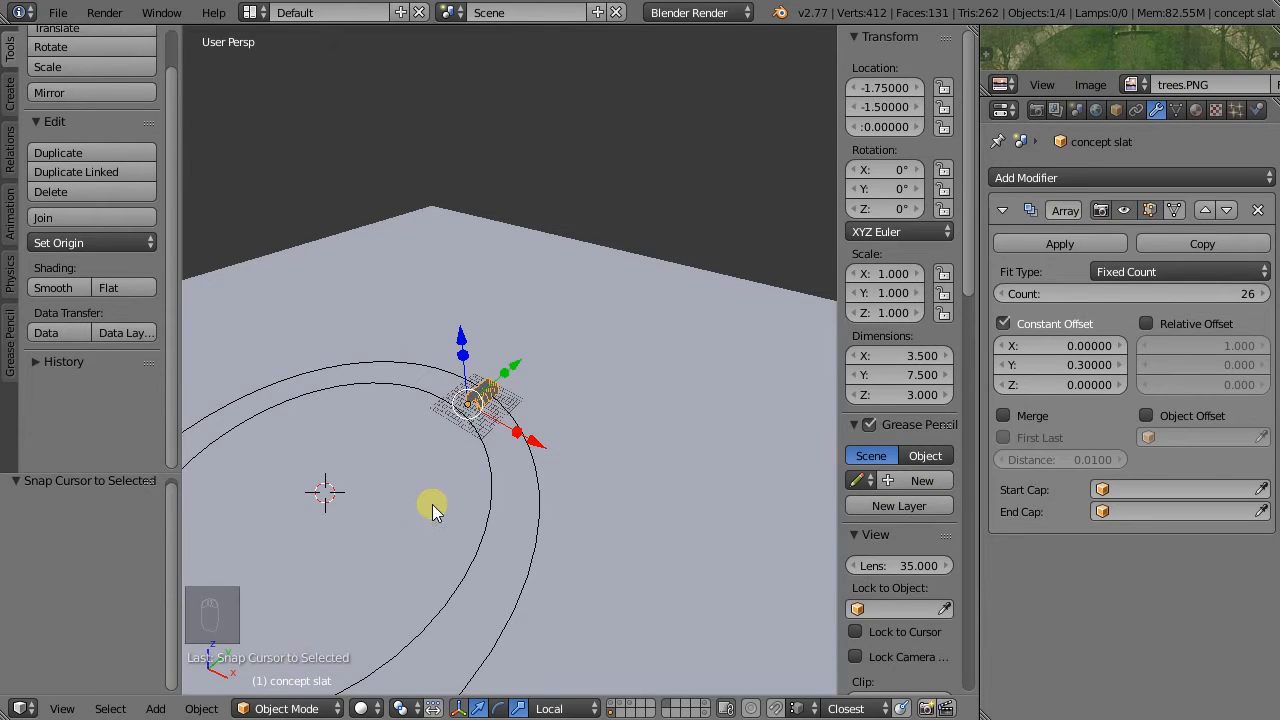
left_click(199, 708)
mouse_move(277, 534)
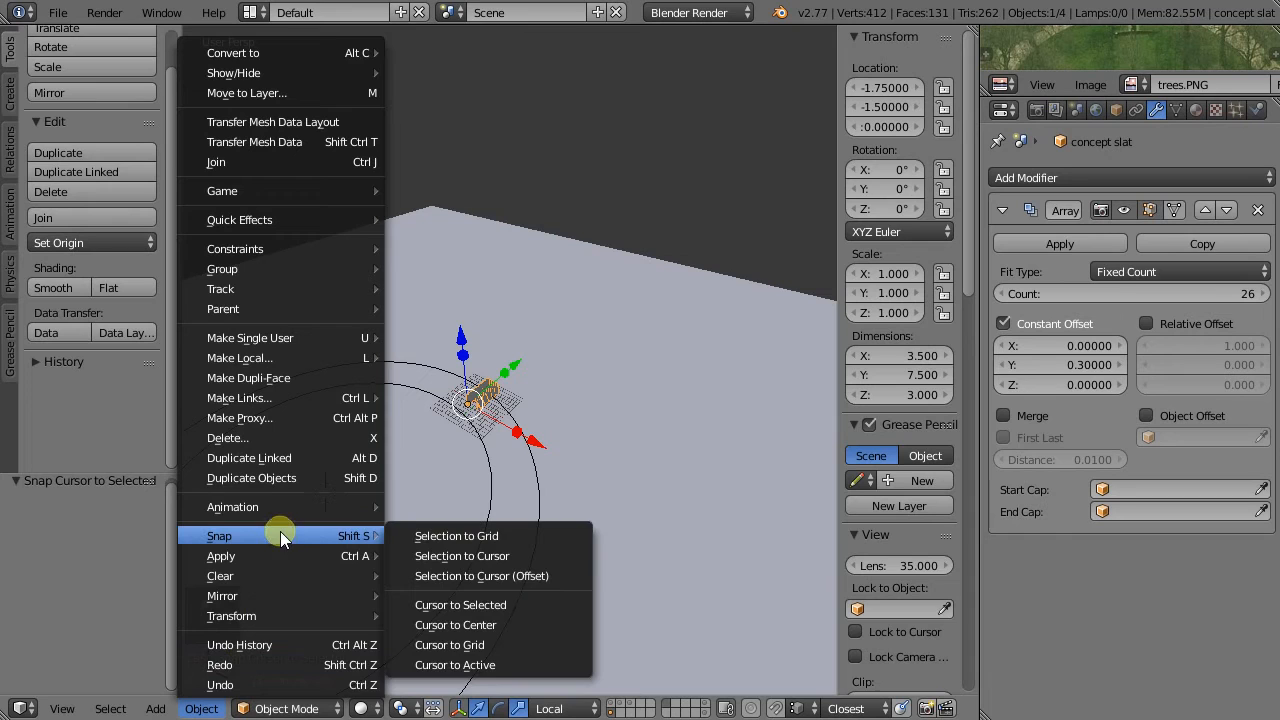
left_click(450, 553)
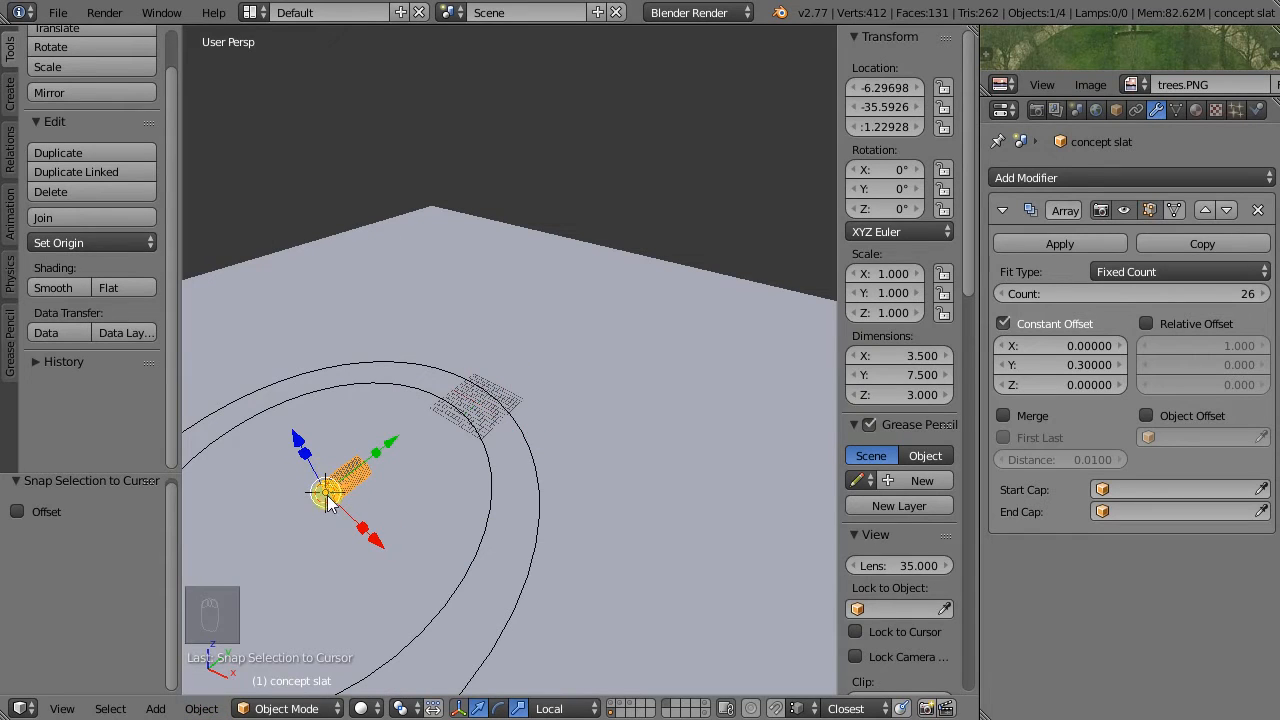
Add a Curve modifier to the concept slat with the enlarged circle BezierCircle.000 as its curve object.
middle_click_drag(350, 485, 384, 441)
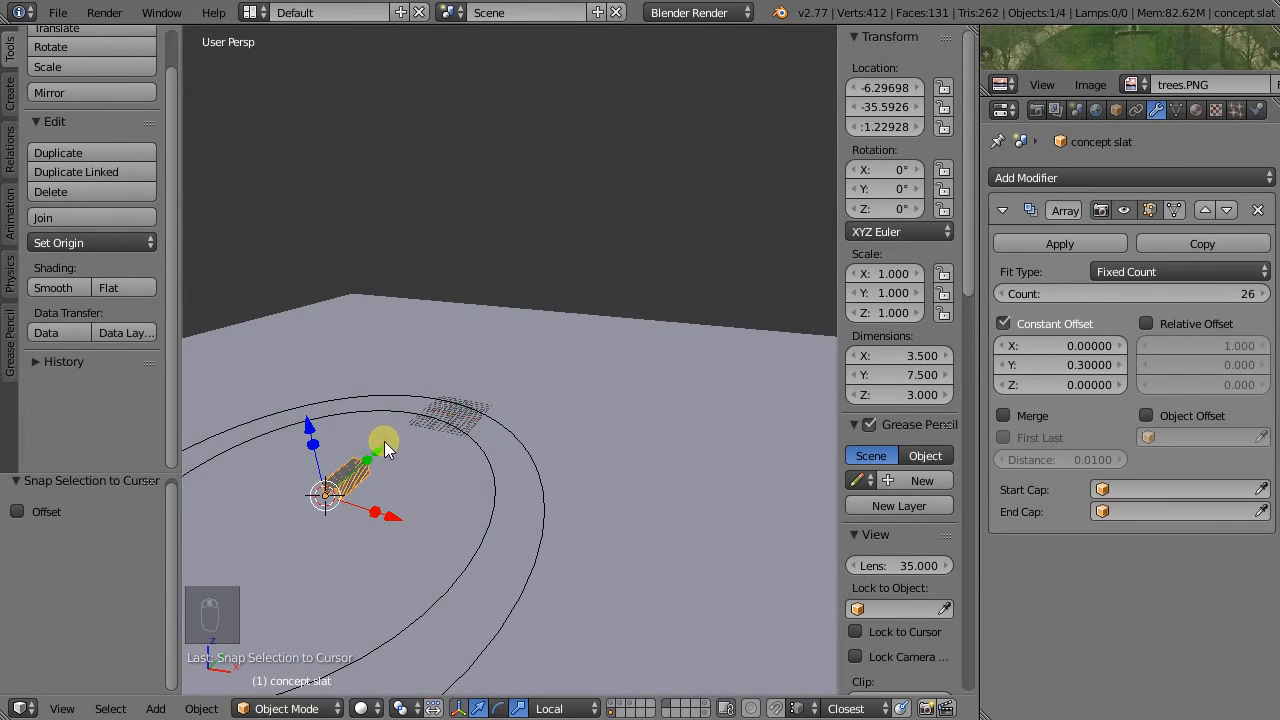
left_click(1085, 182)
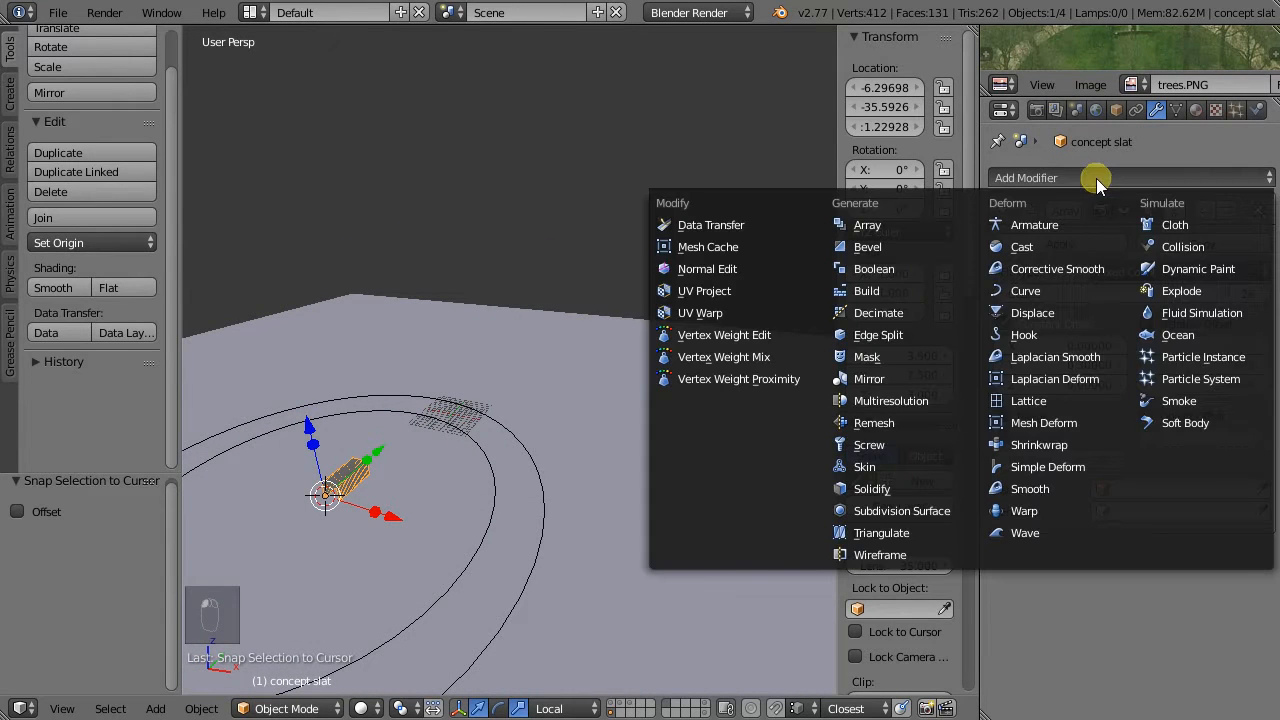
left_click(1048, 289)
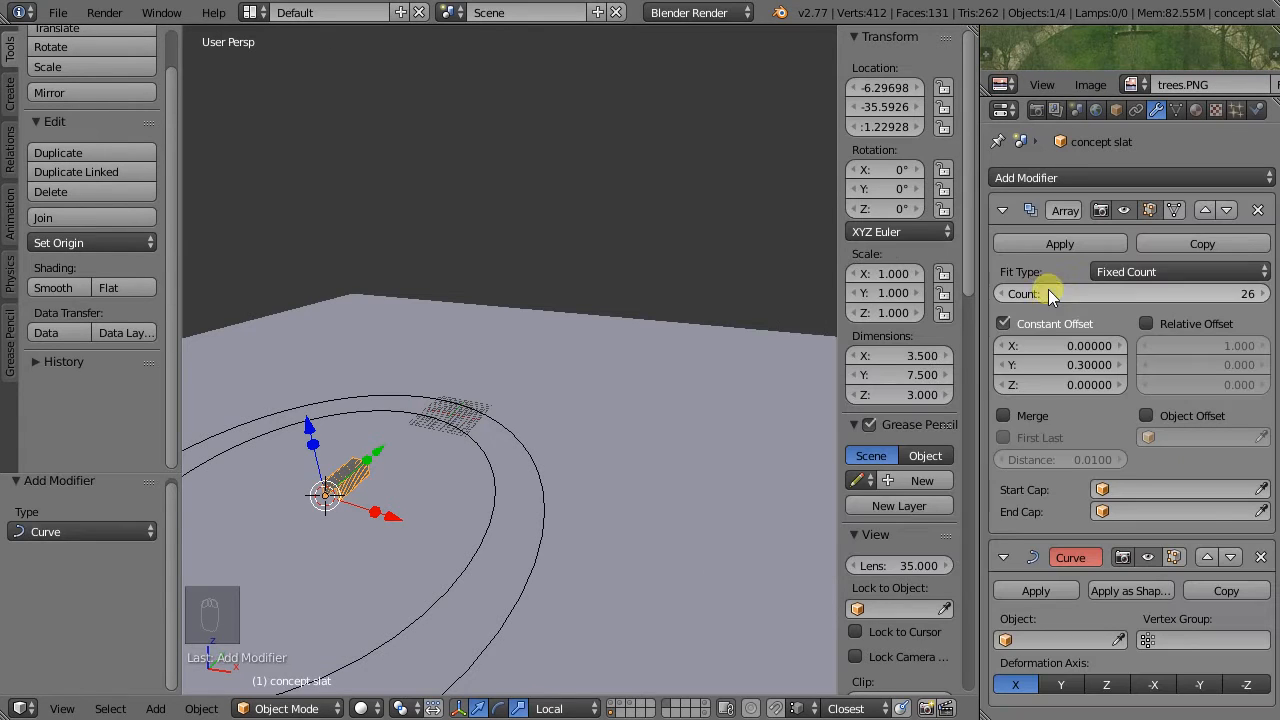
right_click(542, 498)
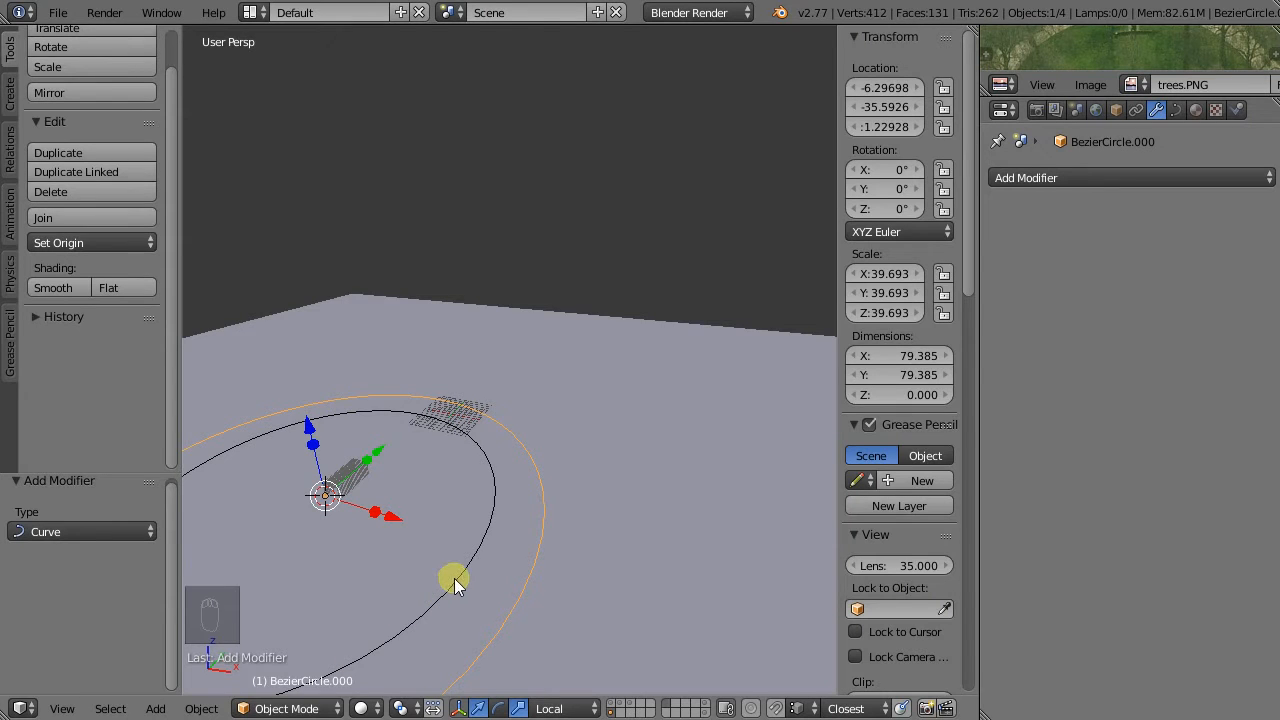
right_click(349, 463)
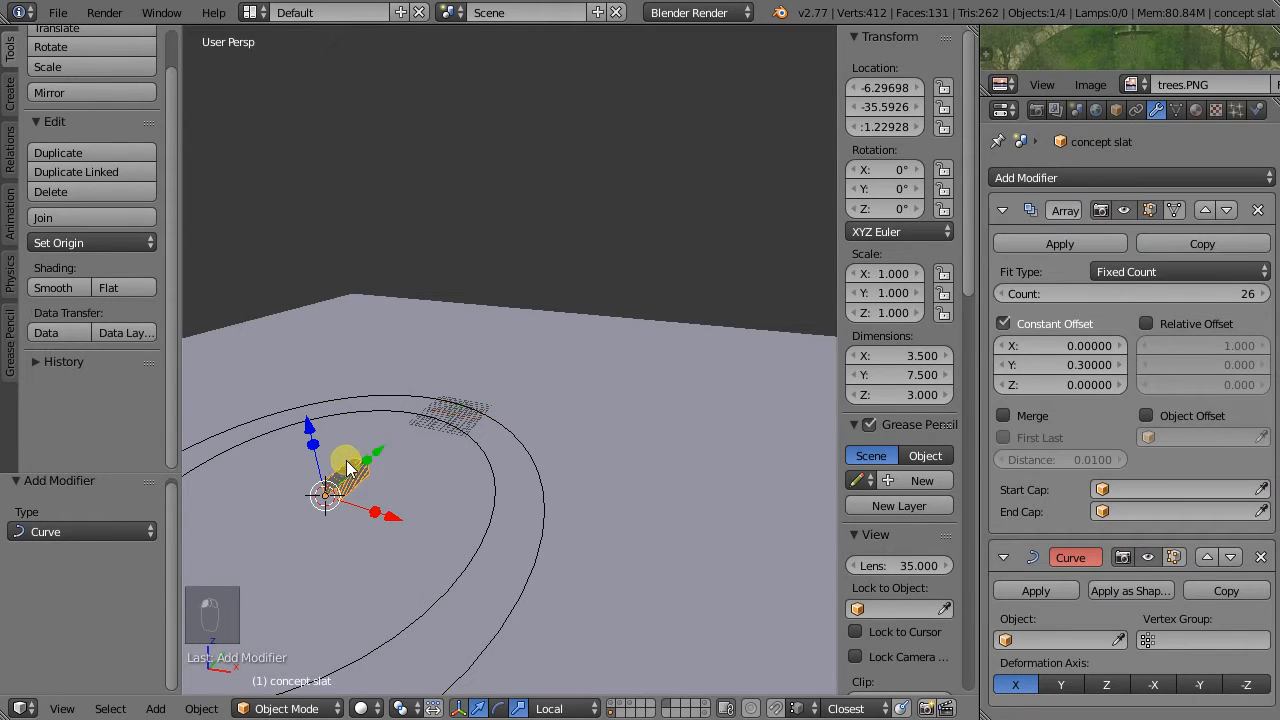
left_click(1053, 640)
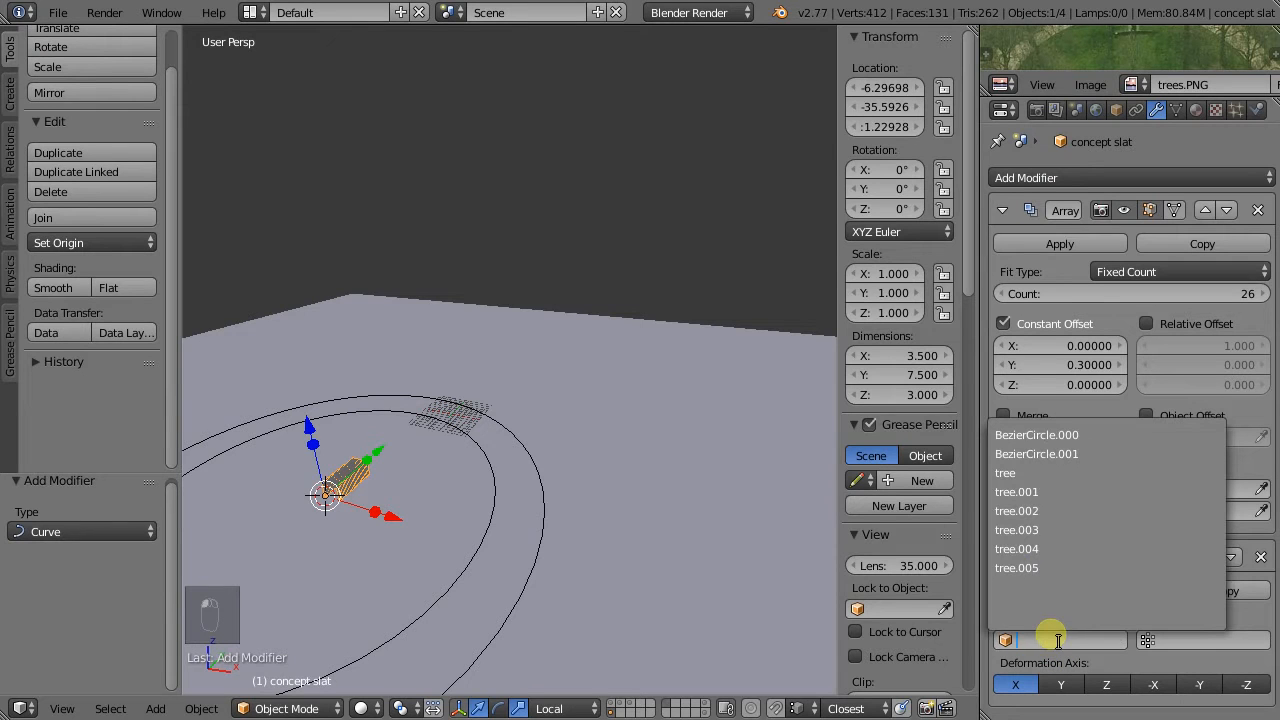
left_click(1044, 435)
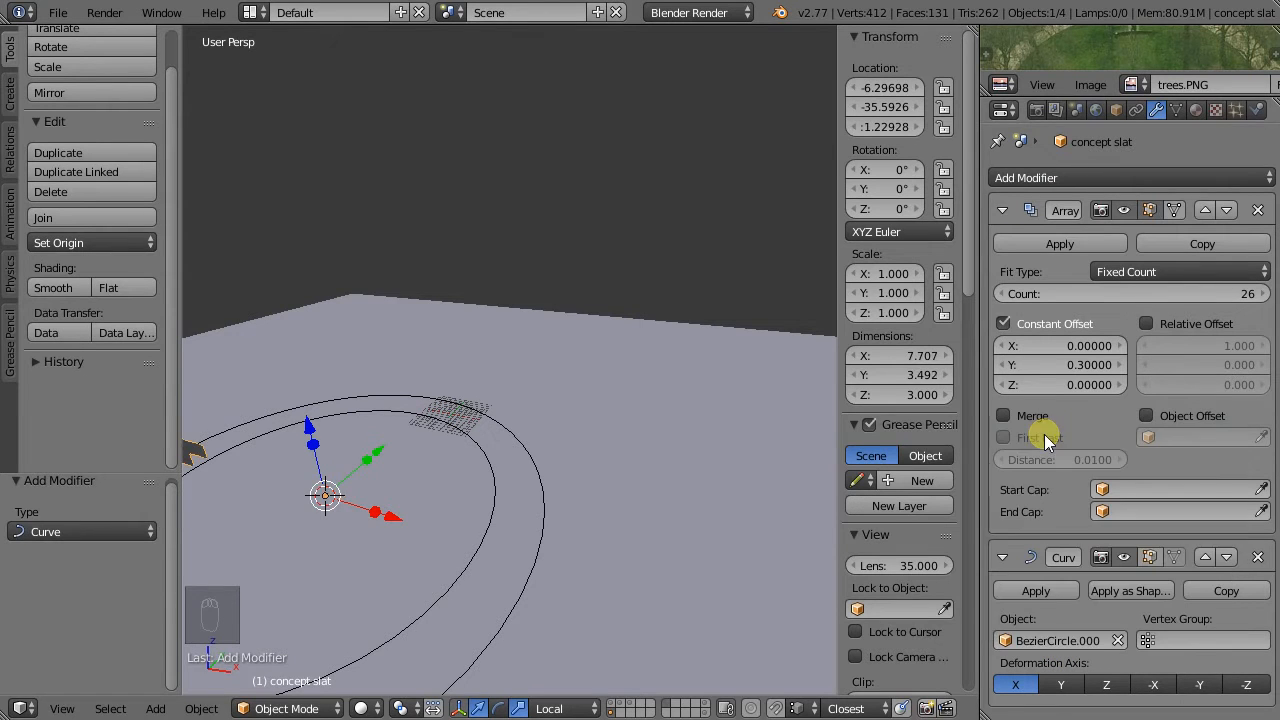
scroll(664, 437, "down", 4)
scroll(394, 470, "up", 2)
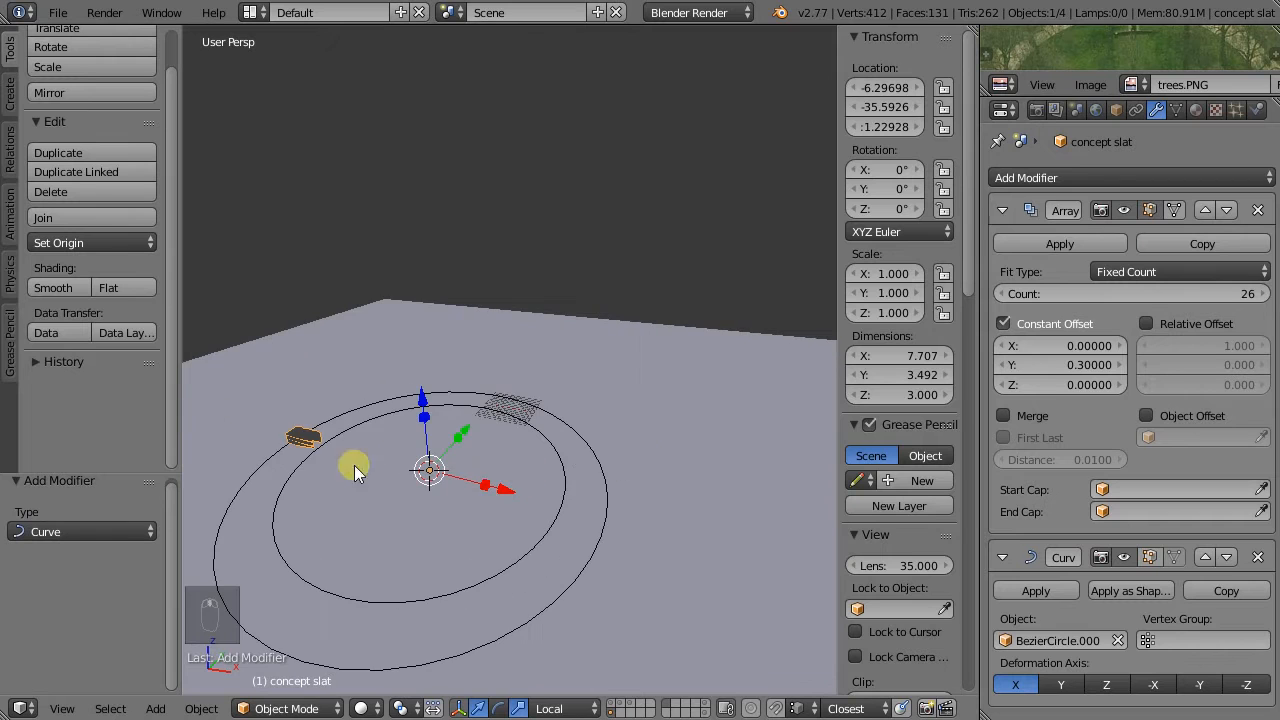
scroll(290, 430, "up", 5)
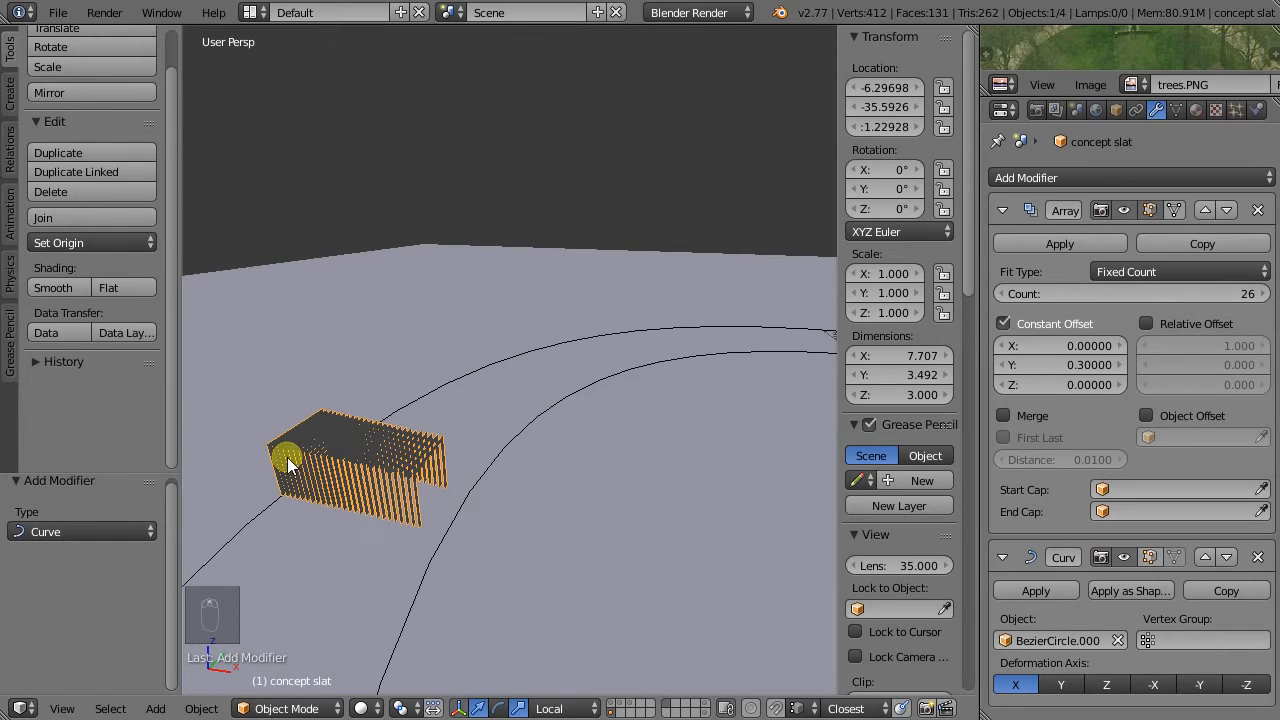
scroll(287, 457, "down", 4)
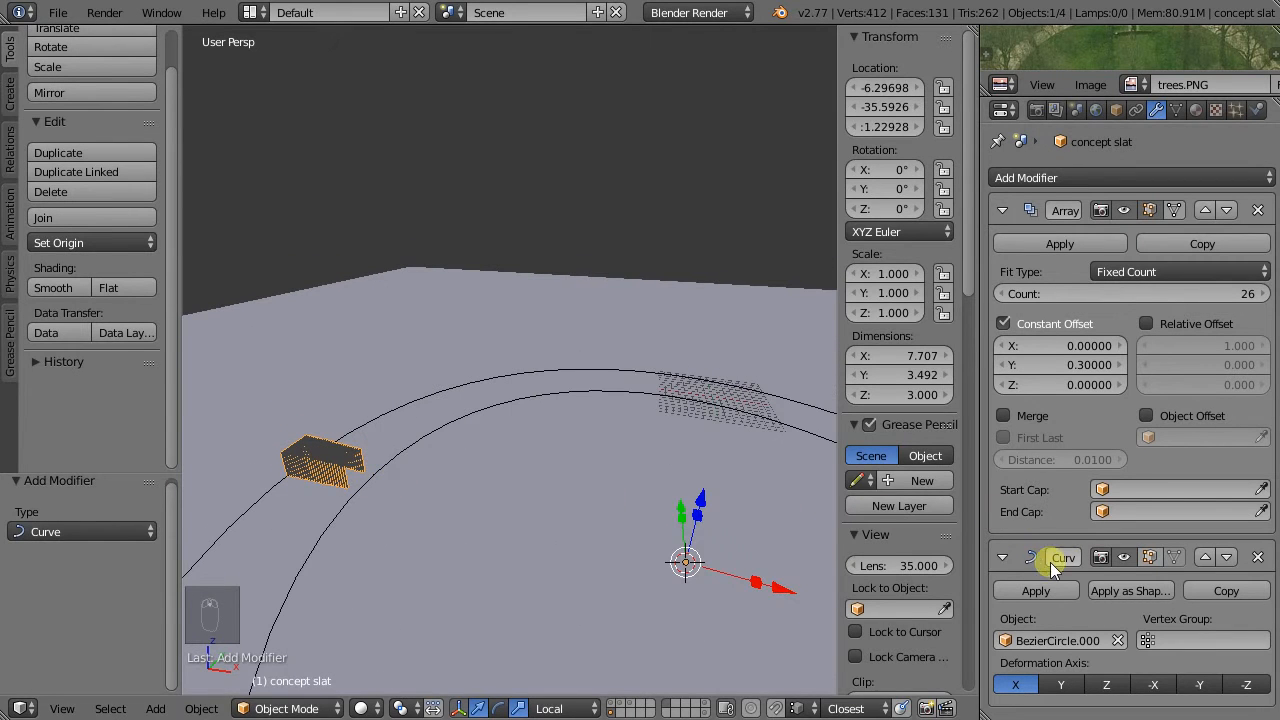
Try Y as the Curve modifier's deformation axis and switch it back to X.
left_click(1057, 685)
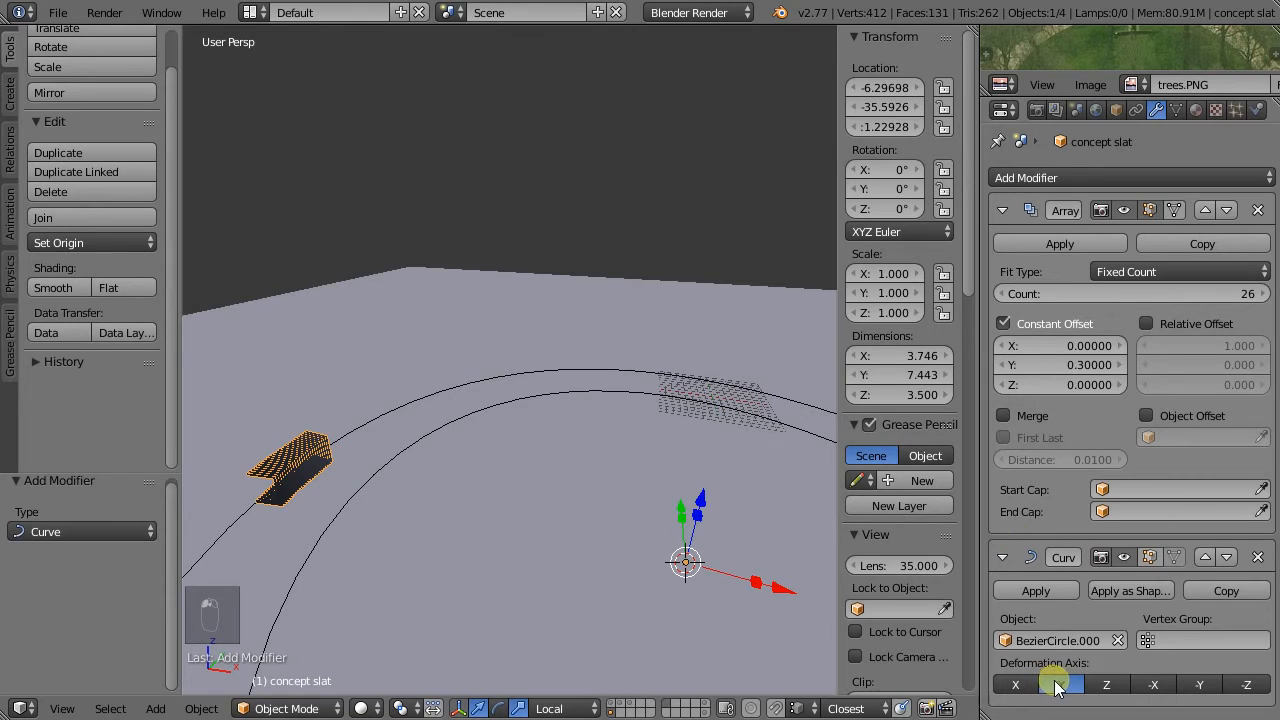
middle_click_drag(260, 500, 288, 481)
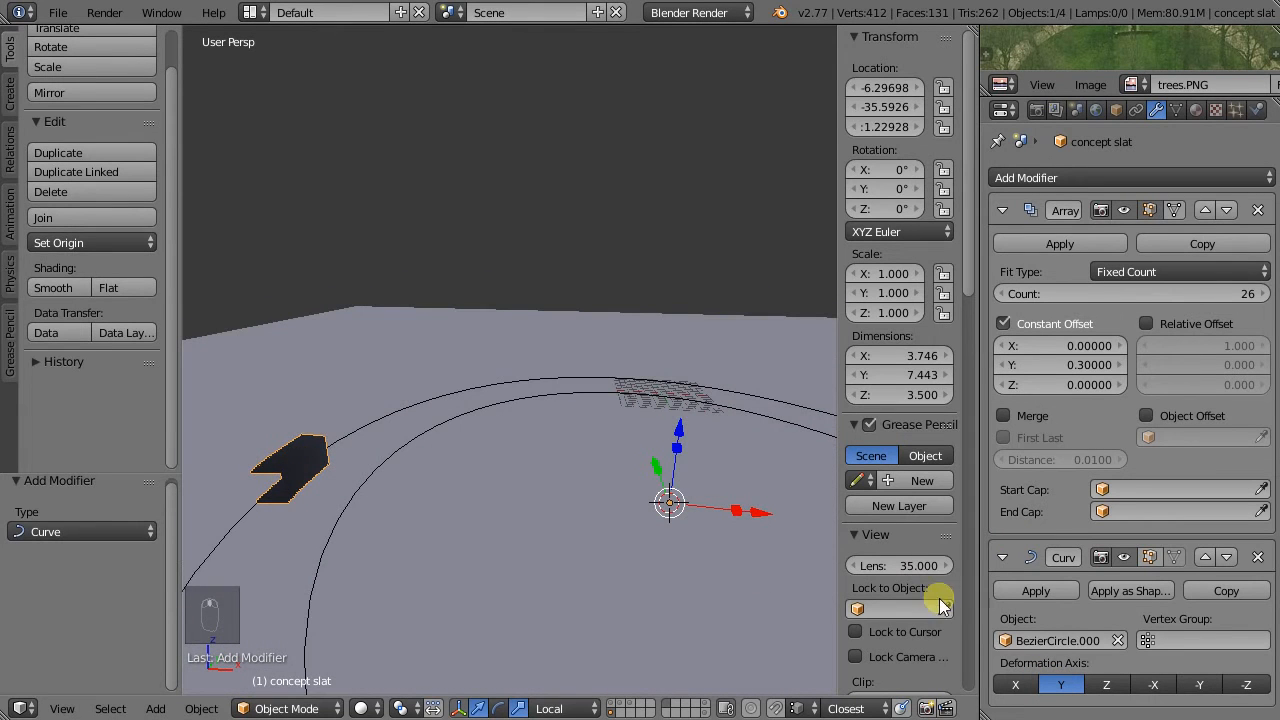
left_click(1012, 684)
middle_click_drag(617, 506, 625, 545)
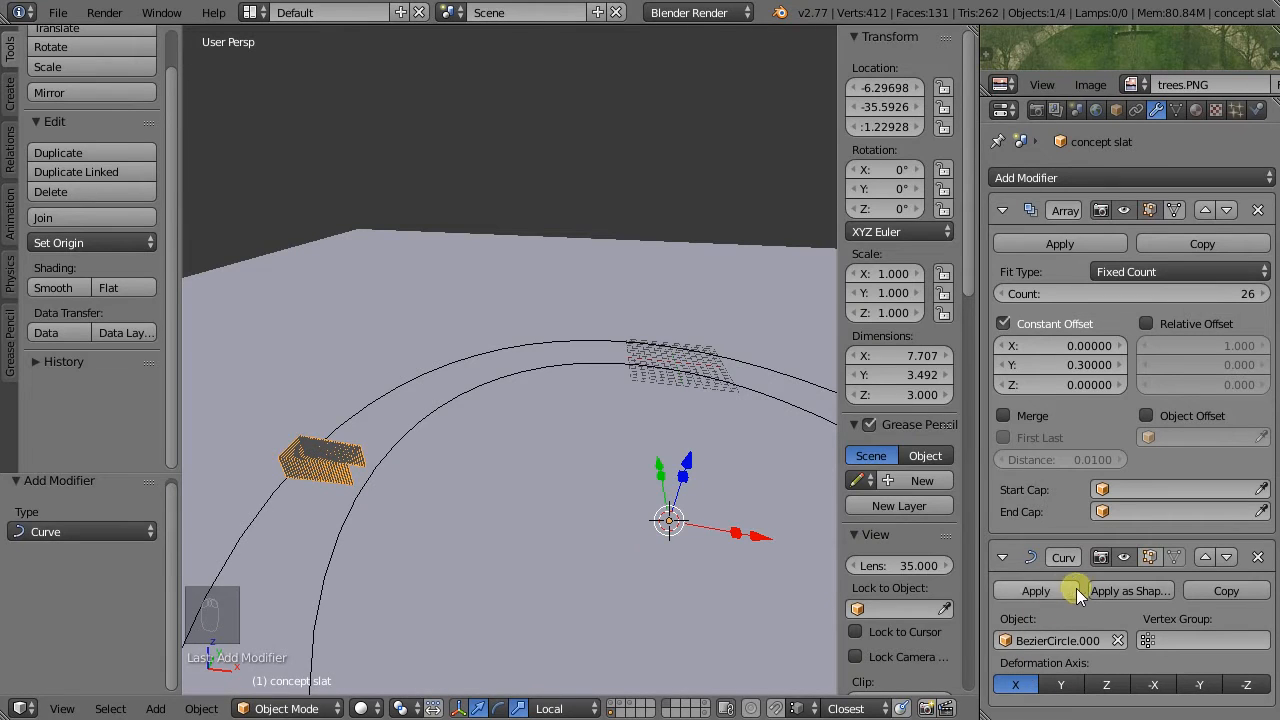
Turn off the Curve modifier's viewport display and rotate the concept slat -90° about the global Z axis.
left_click(1121, 557)
middle_click_drag(544, 443, 733, 524)
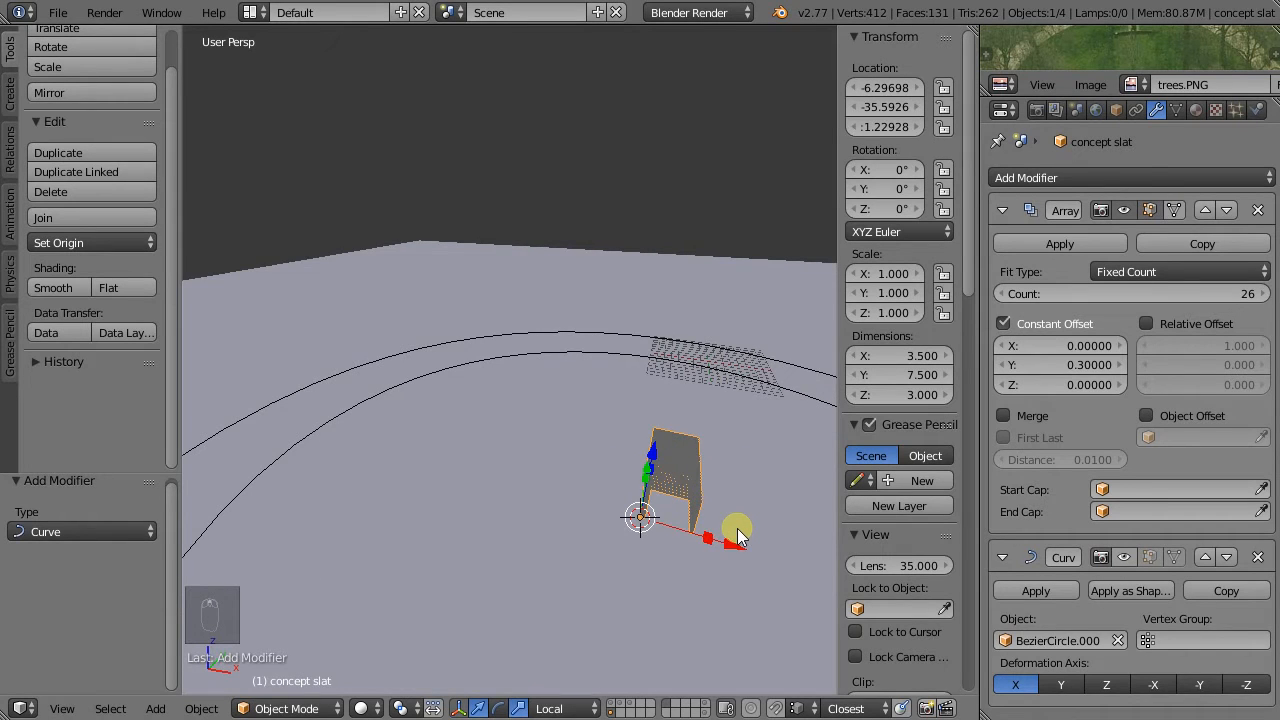
key("r")
key("z")
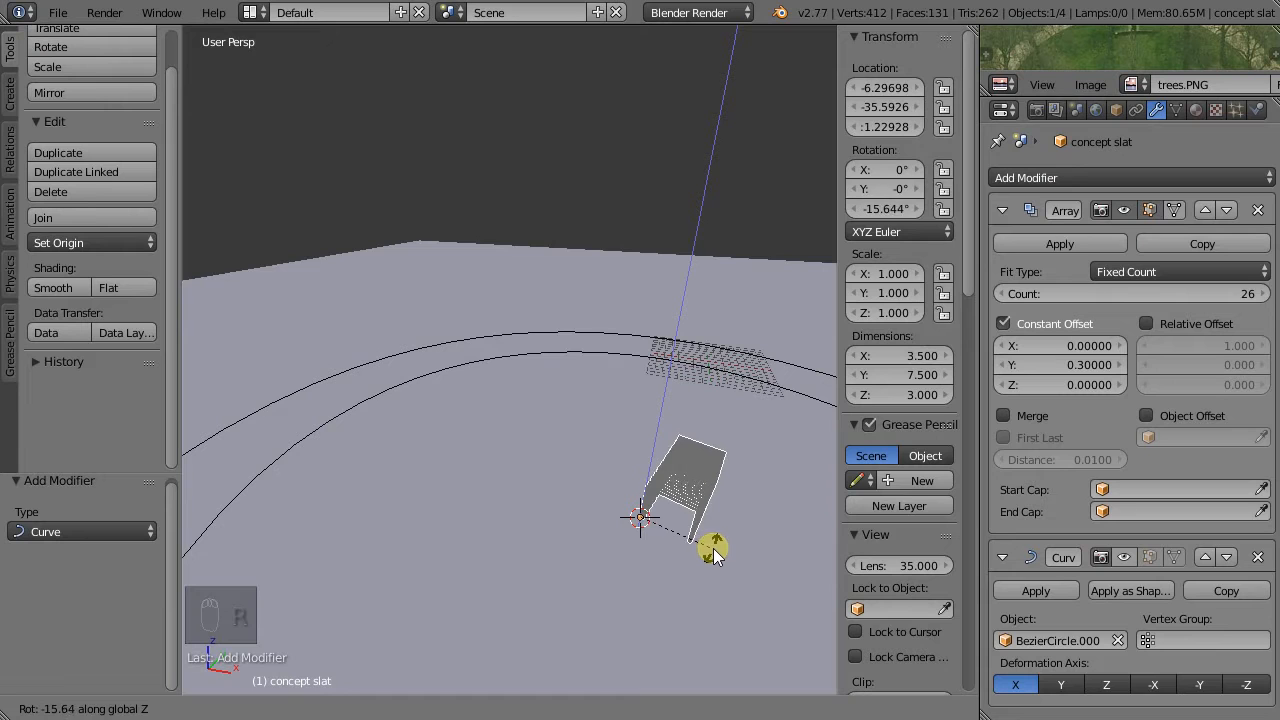
type("90")
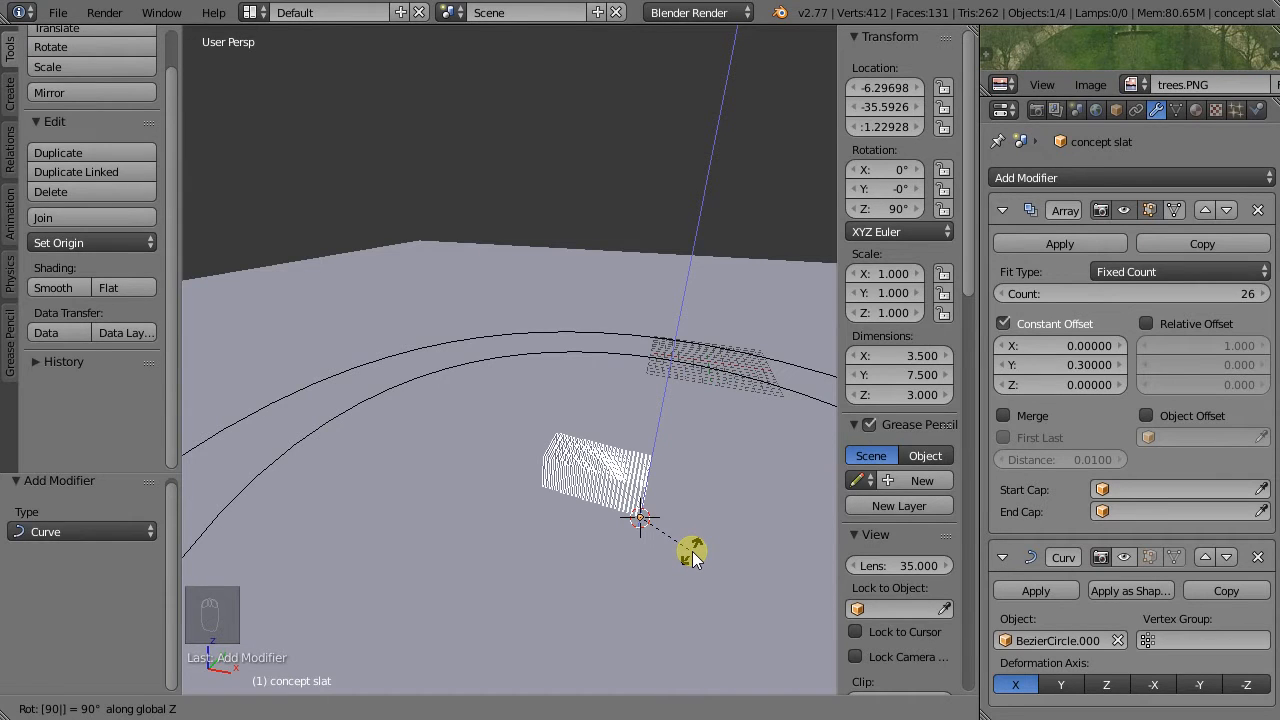
key("minus")
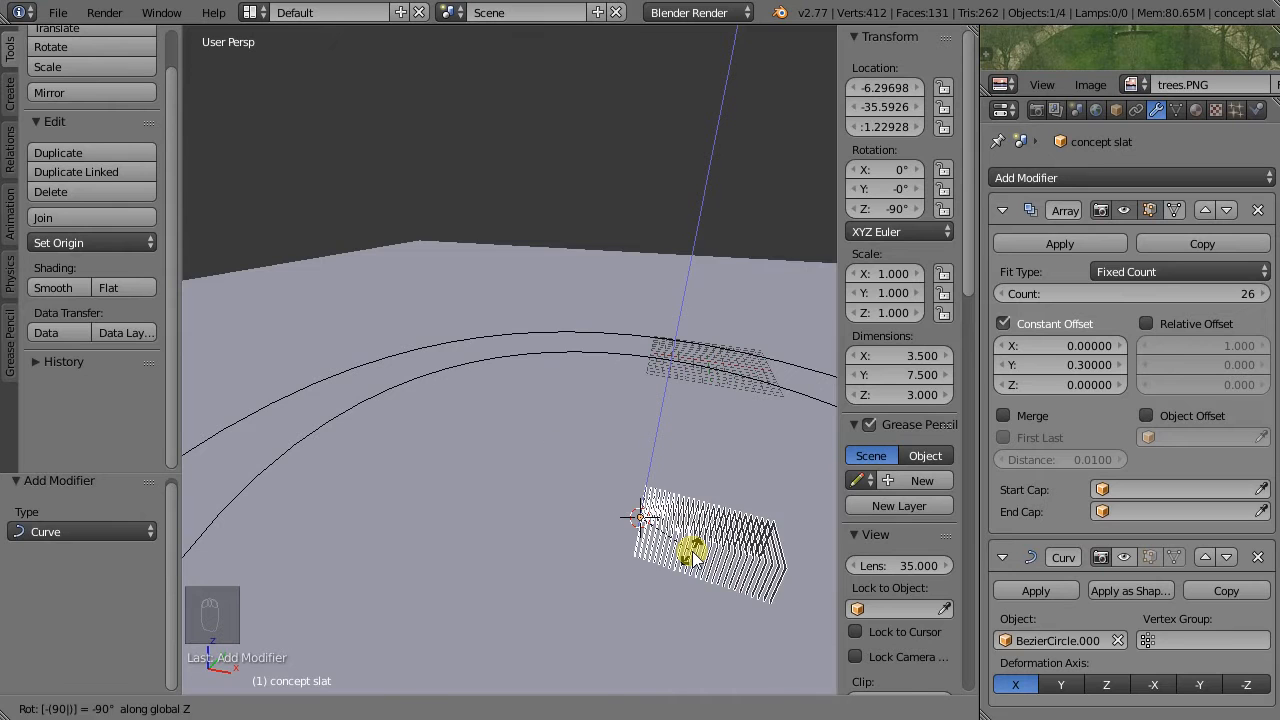
key("Return")
Apply the rotation of the concept slat.
middle_click_drag(617, 537, 722, 494)
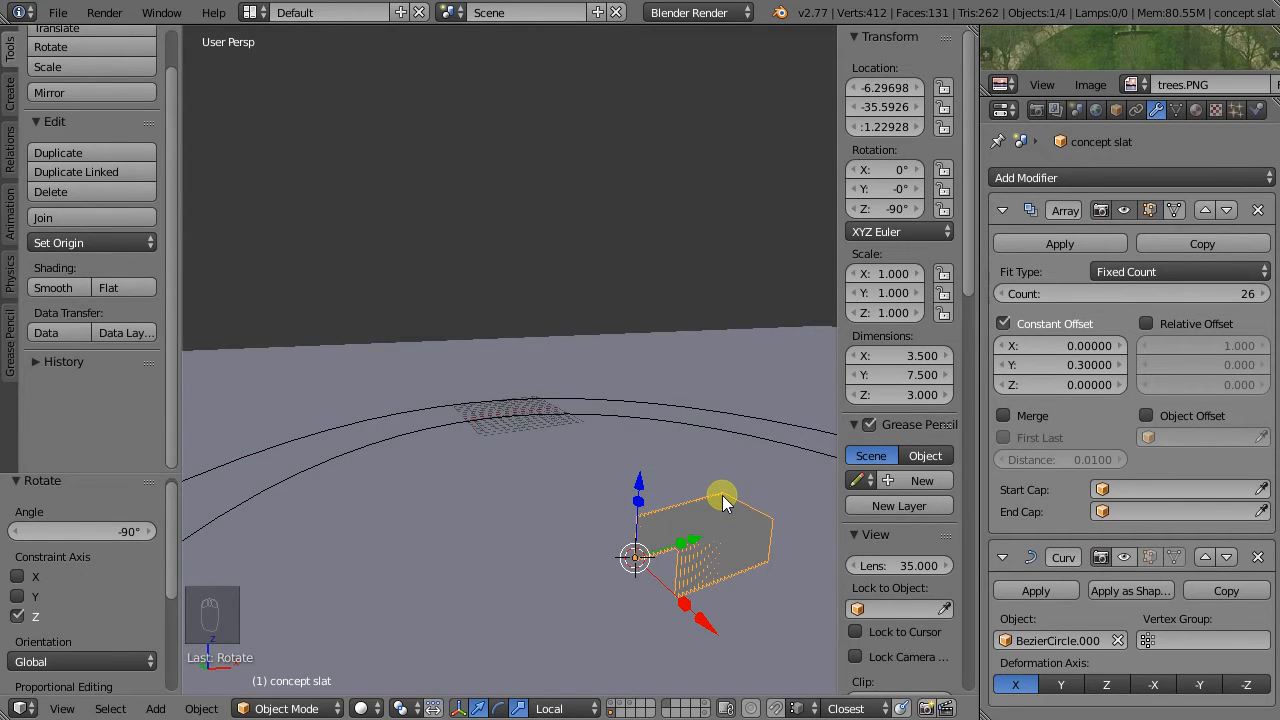
middle_click_drag(722, 495, 708, 510)
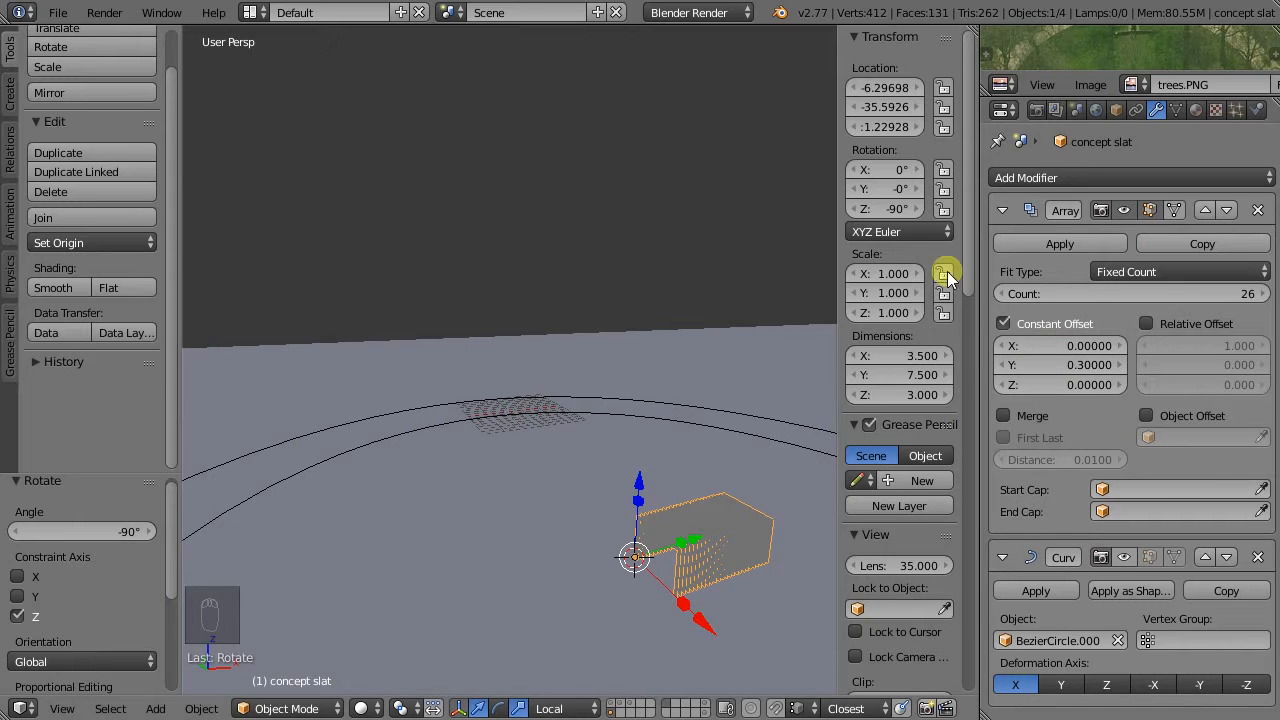
left_click(197, 710)
mouse_move(257, 558)
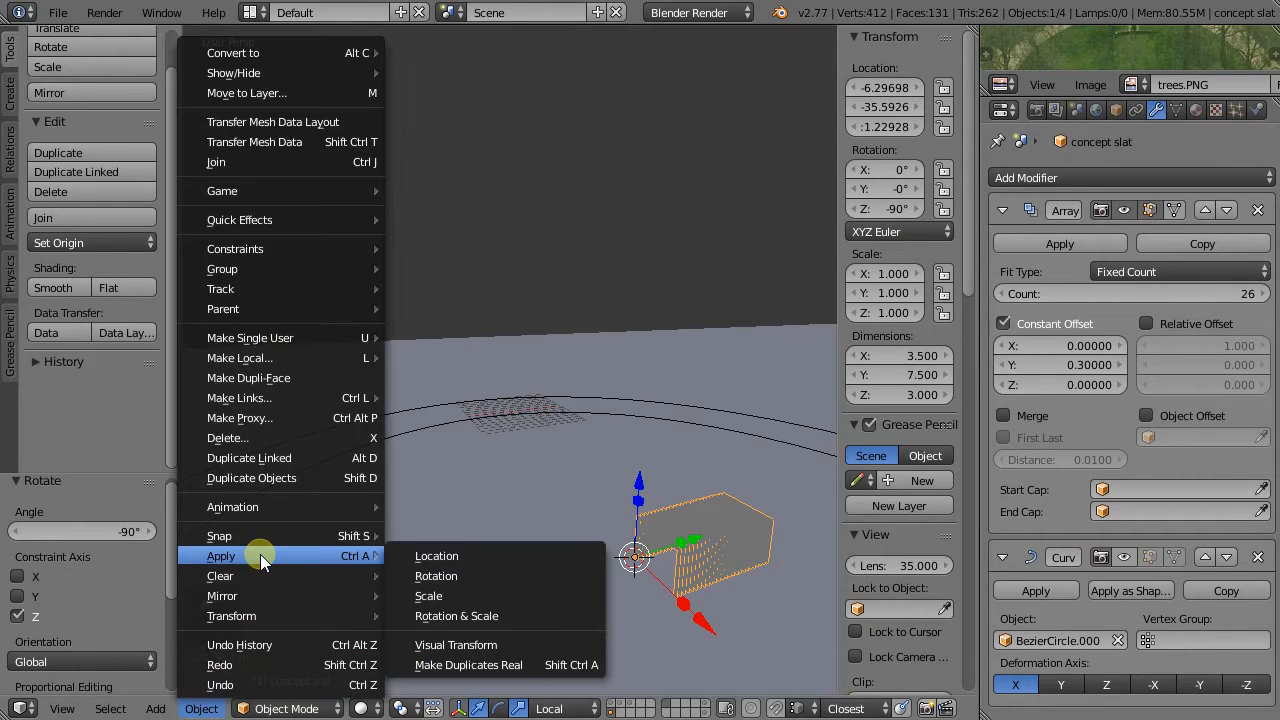
left_click(437, 580)
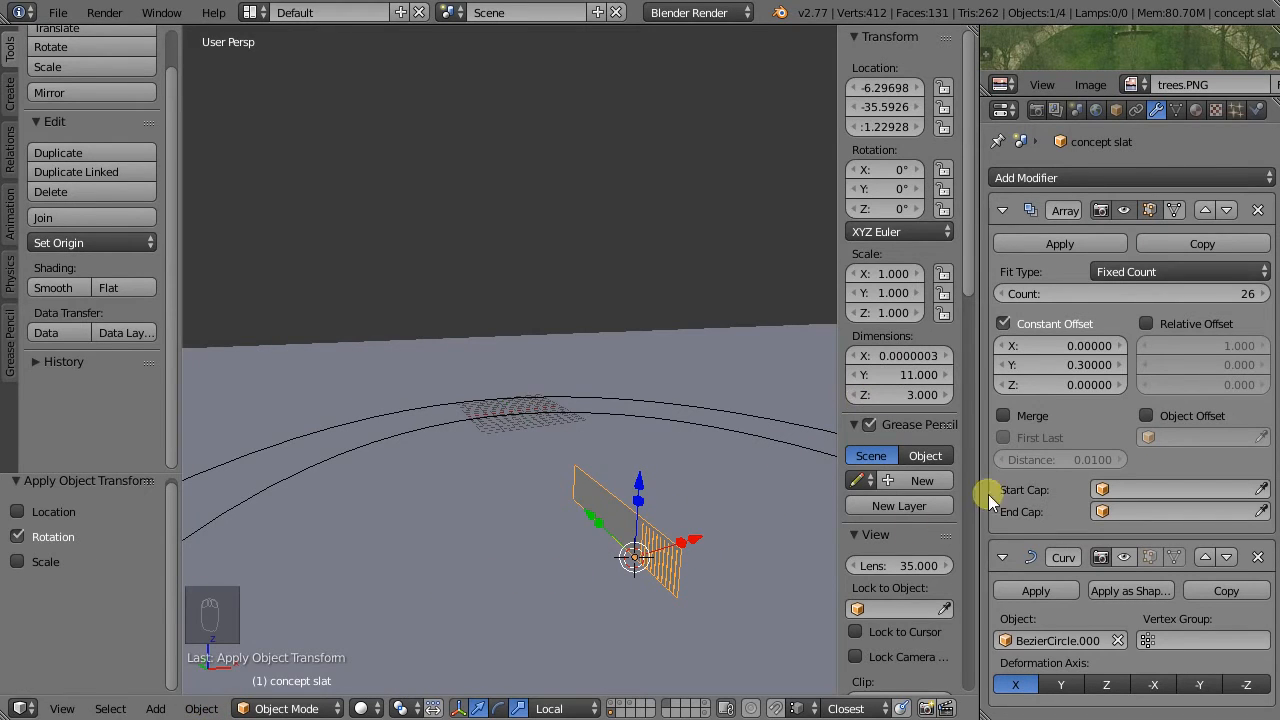
Set the Array modifier's constant offset to 0 in Y and 0.3 in X.
left_click(1067, 364)
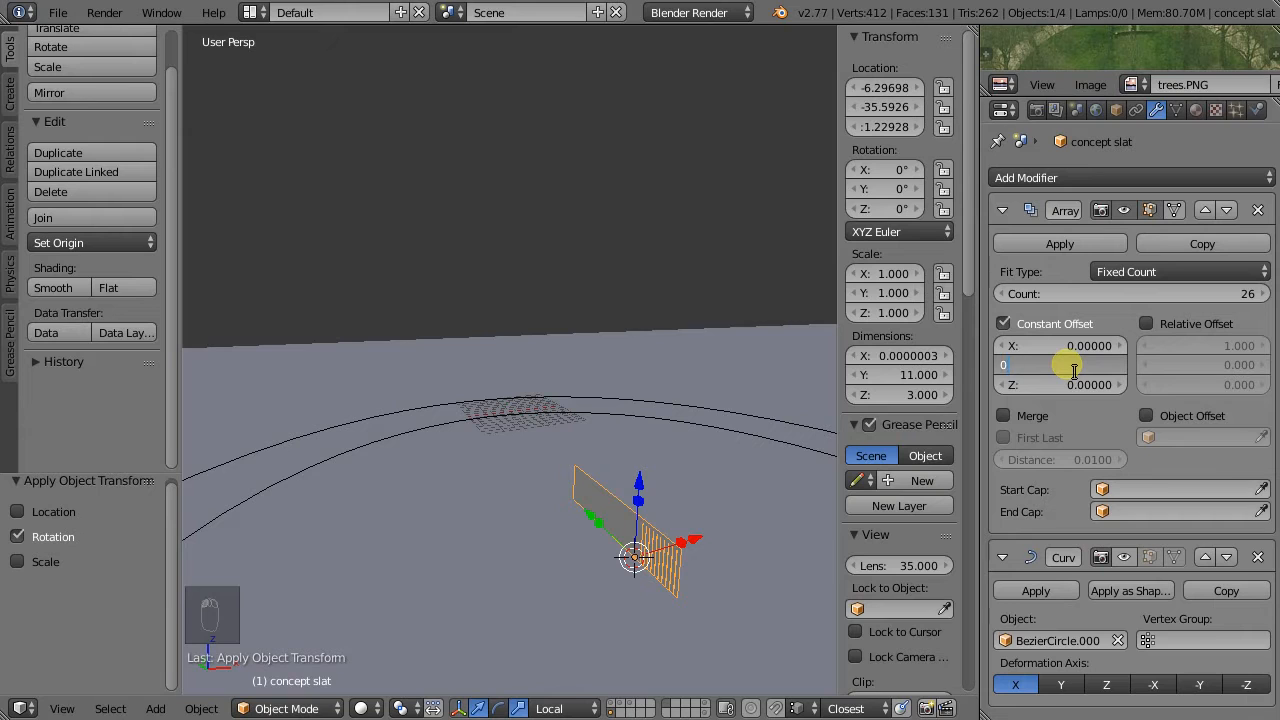
key("Return")
left_click(1071, 348)
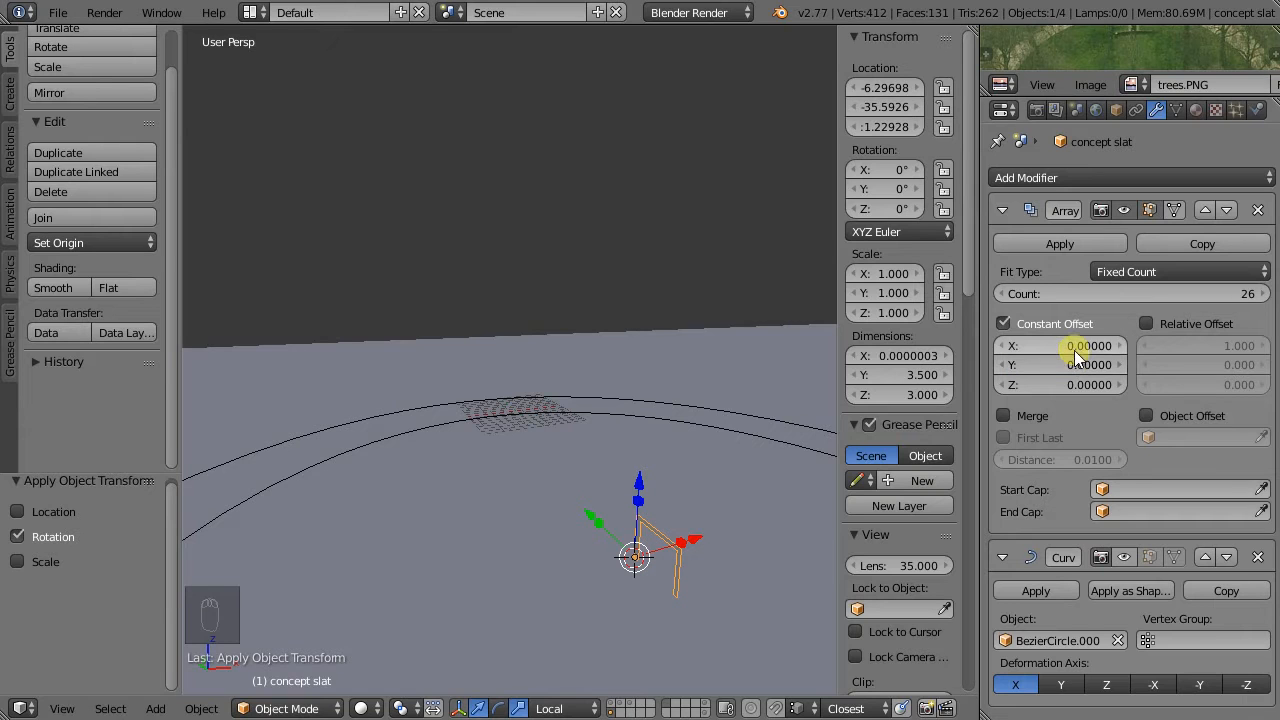
type(".3")
key("Return")
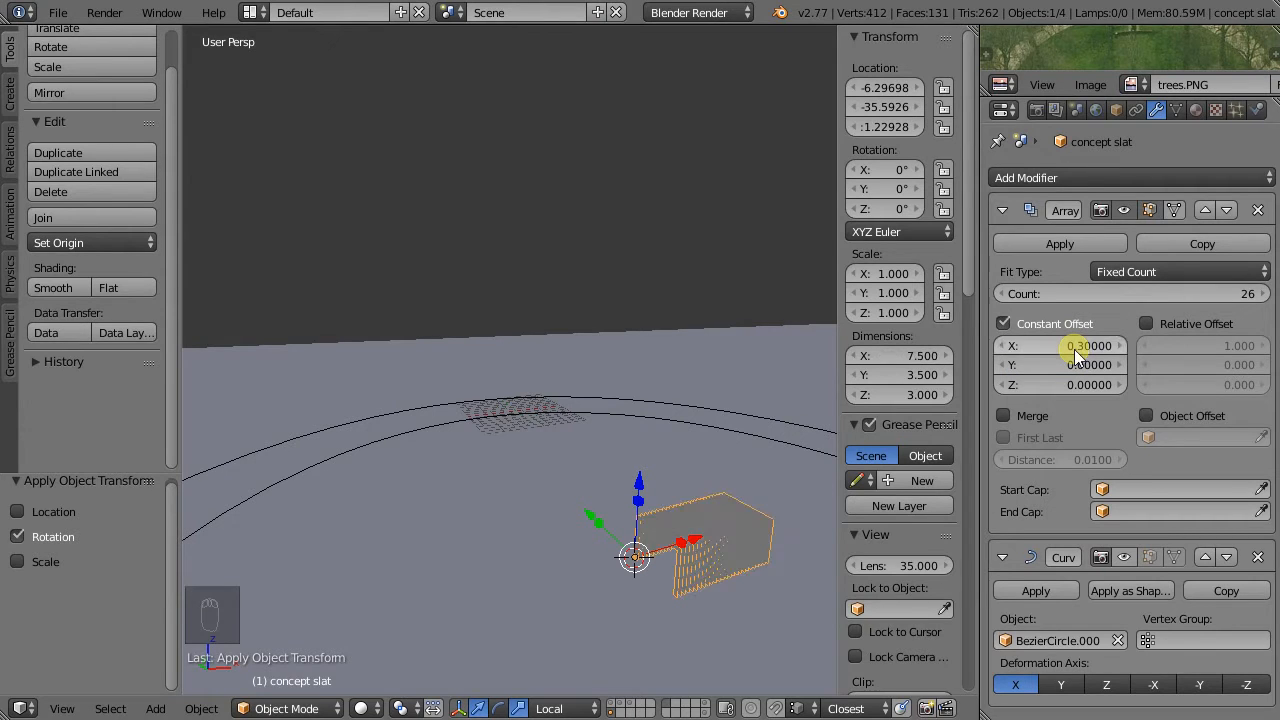
Turn the Curve modifier's viewport display back on and check how the slats sit along the enlarged circle.
left_click(1123, 557)
scroll(623, 486, "down", 7)
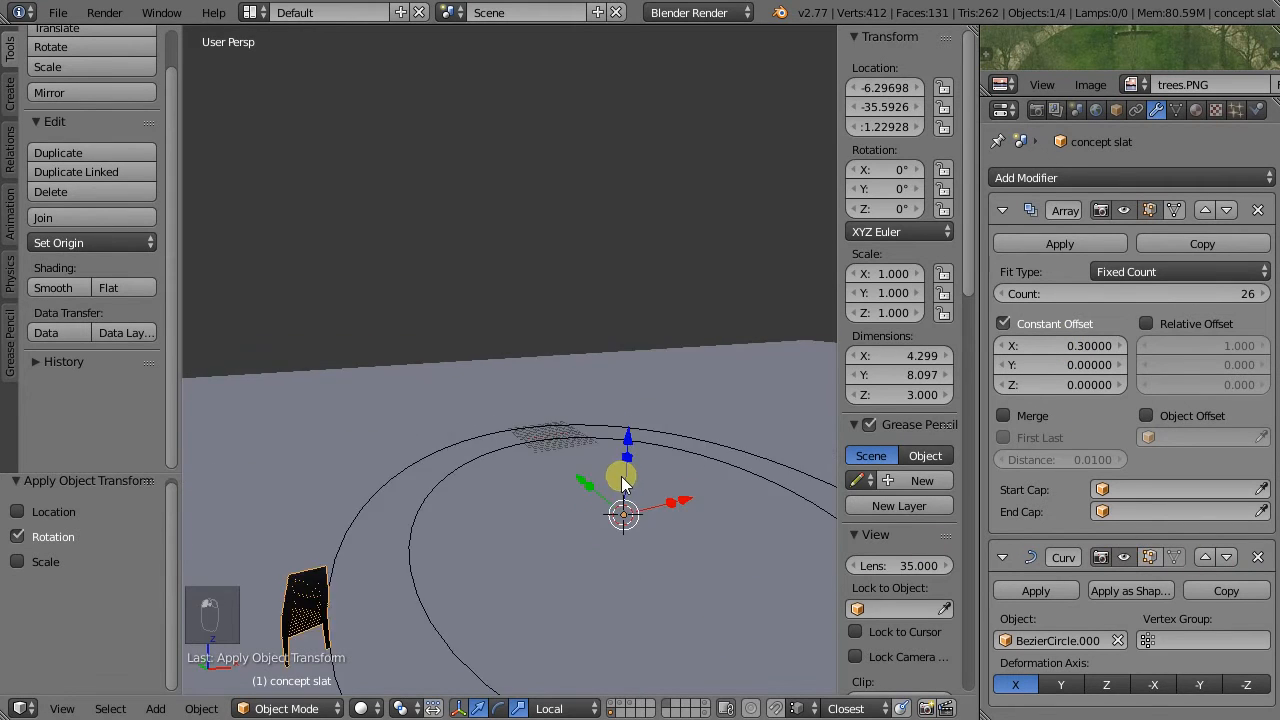
scroll(503, 528, "up", 5)
middle_click_drag(503, 526, 481, 547)
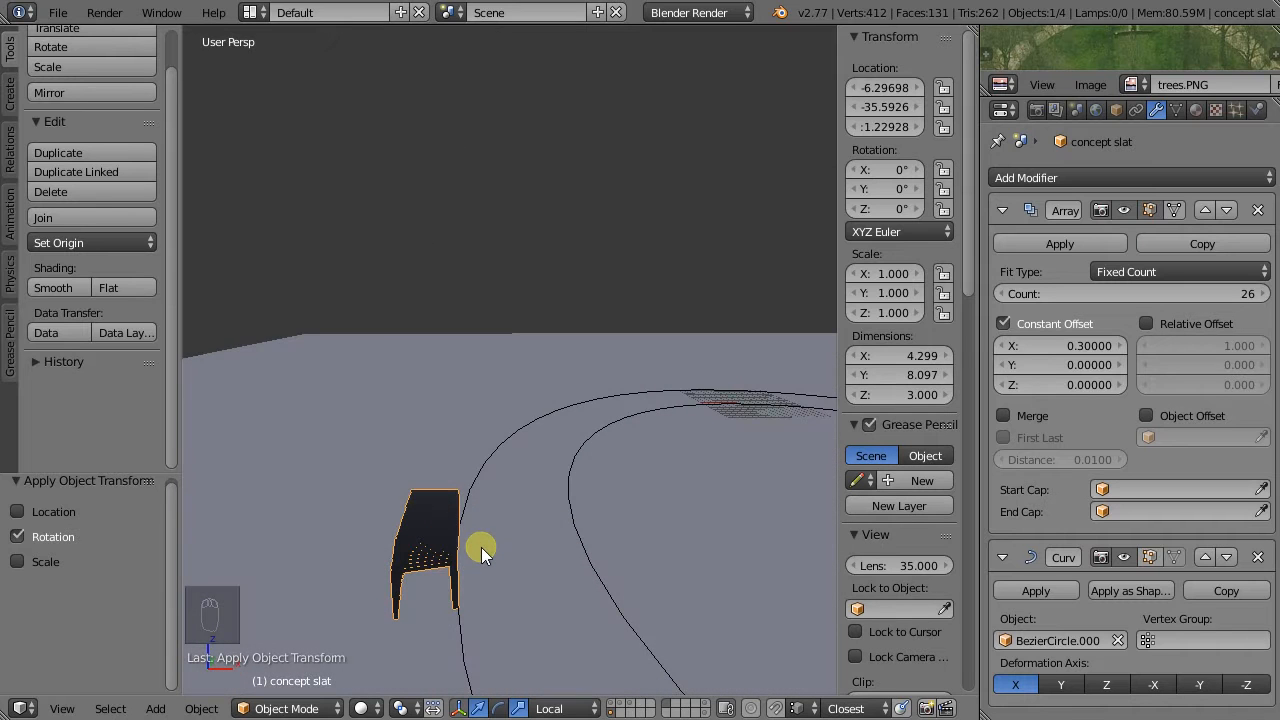
middle_click_drag(405, 500, 693, 530)
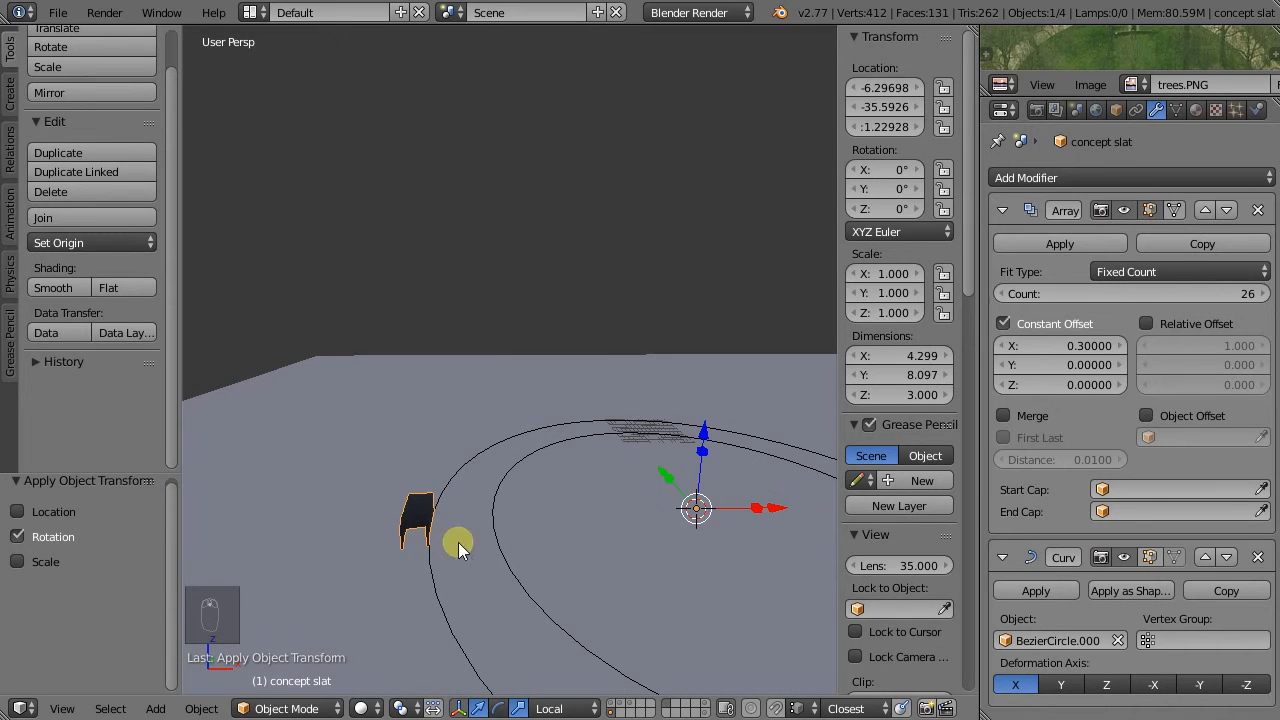
Try to widen the slat's far leg by scaling its inner edge 1.274 along Y and moving it to about Y -2.61.
key("Tab")
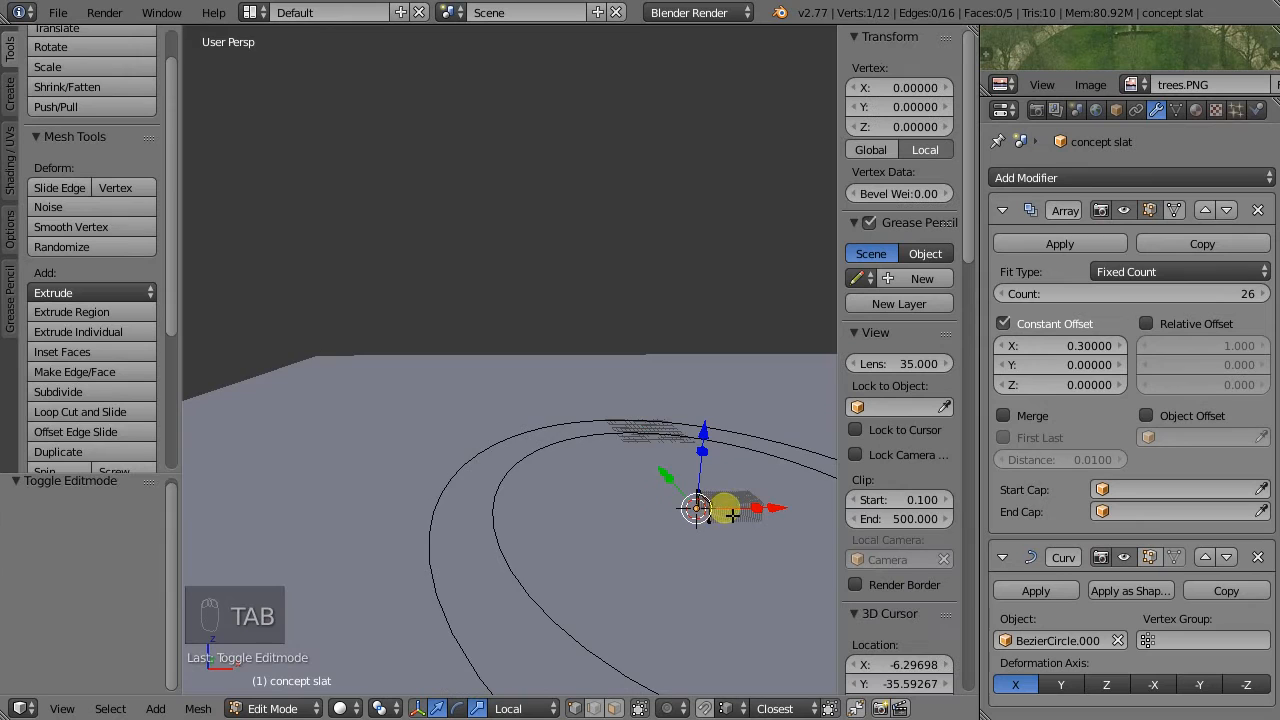
scroll(728, 521, "up", 5)
middle_click_drag(570, 508, 651, 494)
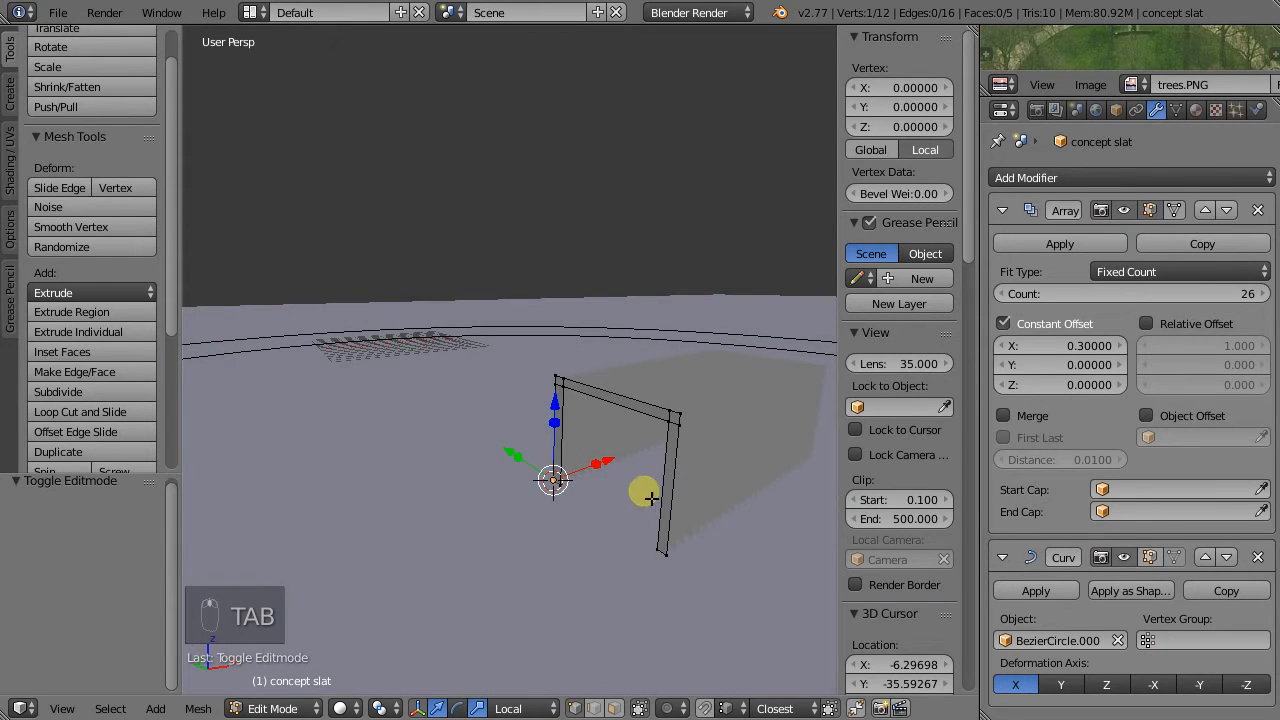
key("ctrl+Tab")
left_click(540, 462)
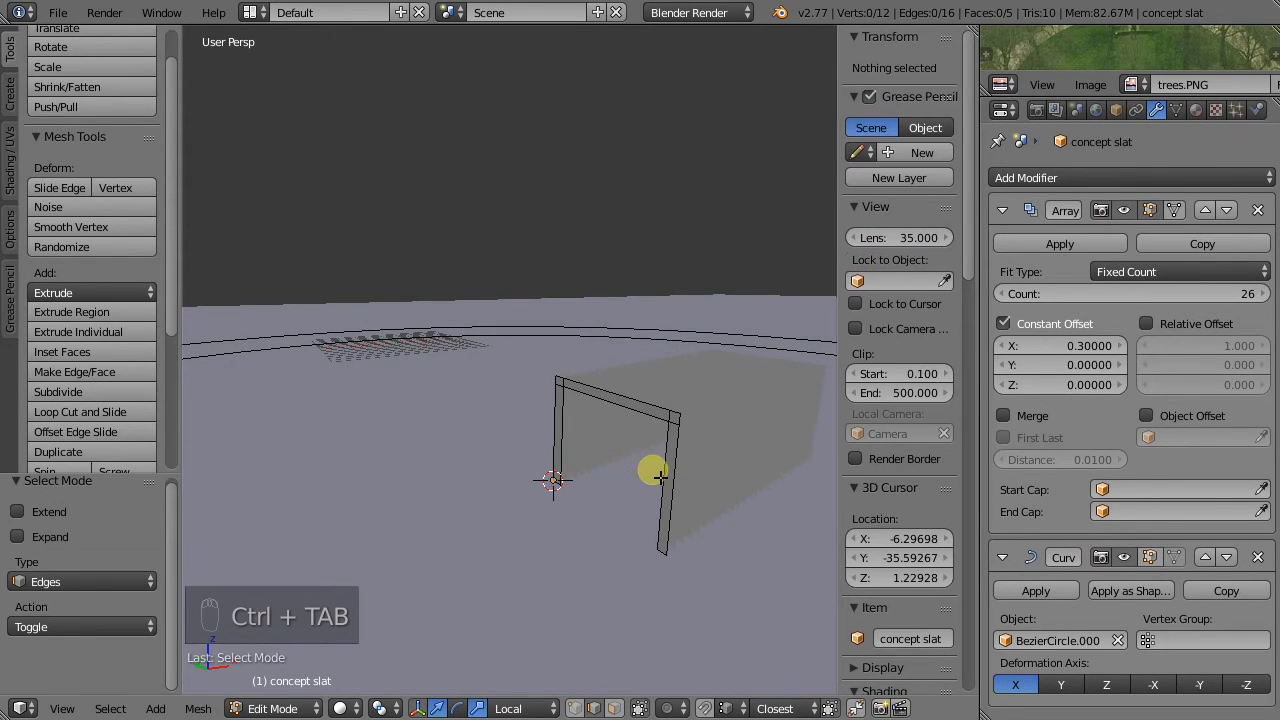
right_click(657, 478)
key("s")
key("y")
left_click(595, 468)
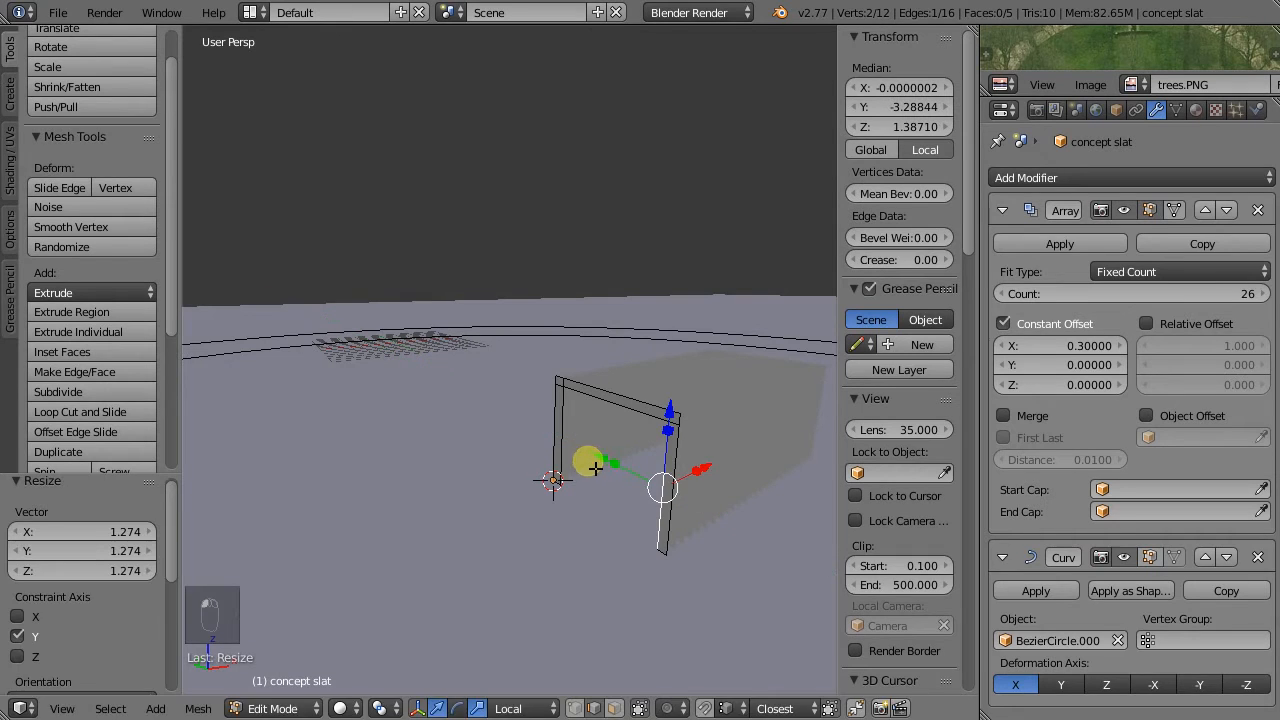
left_click_drag(604, 458, 573, 443)
key("Tab")
Inspect the bent slat array from several angles and turn off the Curve modifier's viewport display.
scroll(609, 475, "down", 9)
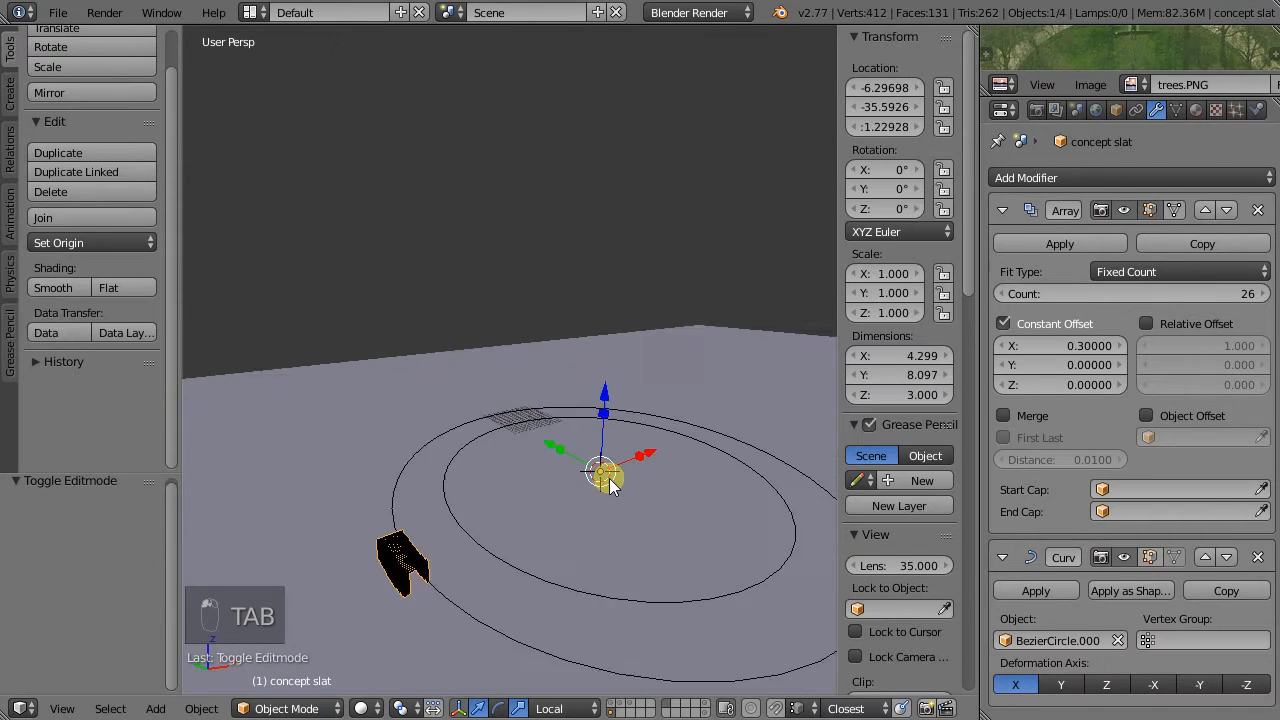
scroll(502, 541, "up", 10)
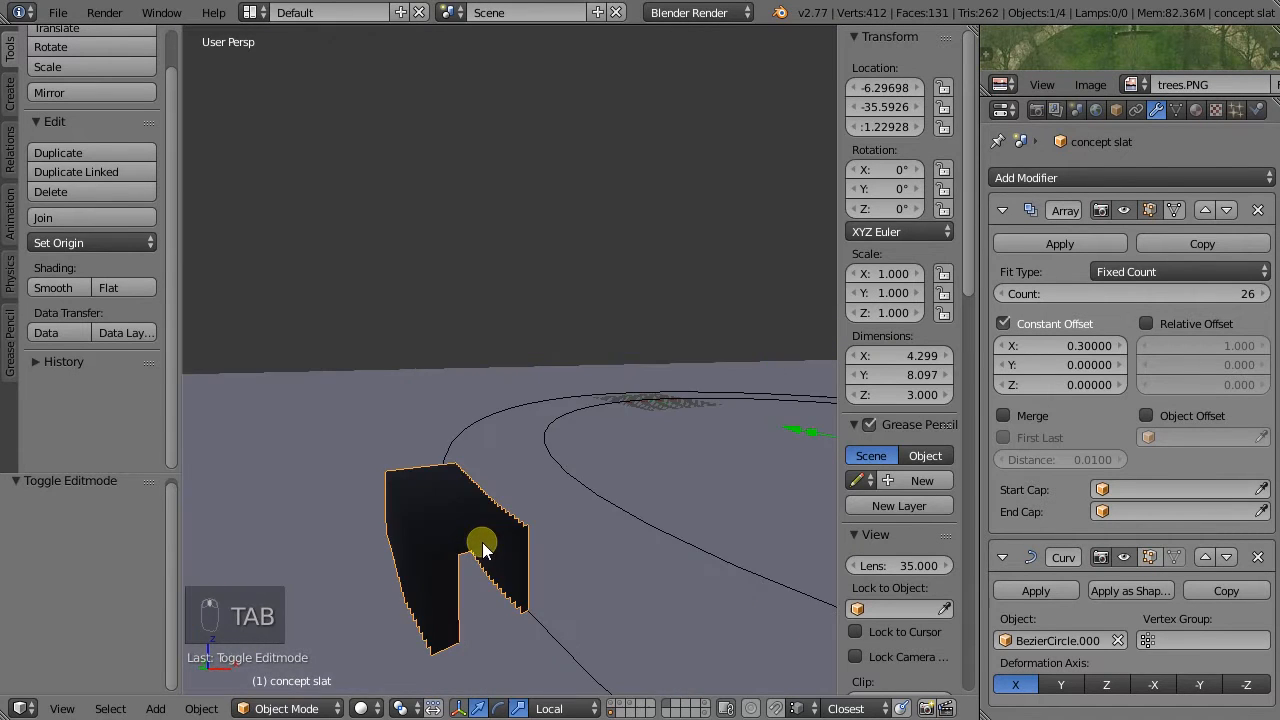
scroll(470, 540, "down", 7)
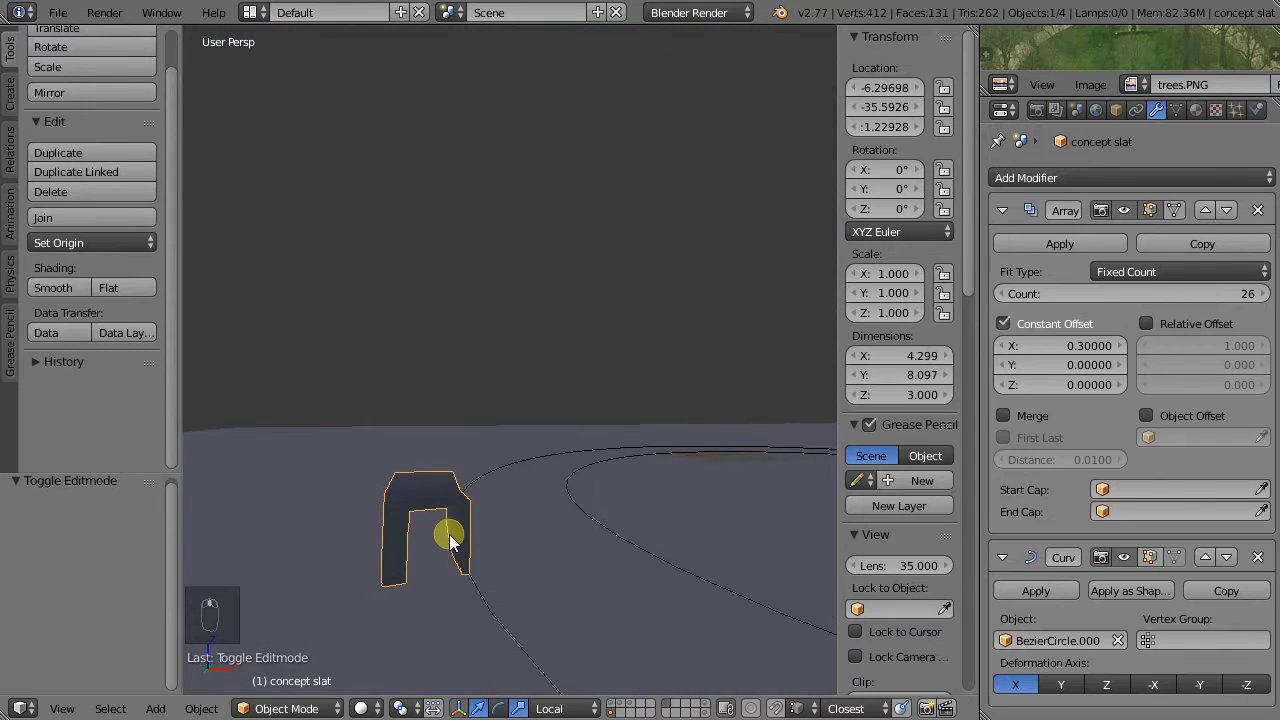
mouse_move(445, 540)
middle_mouse_down()
mouse_move(429, 509)
mouse_move(429, 486)
mouse_move(445, 485)
mouse_move(390, 484)
mouse_move(438, 557)
middle_mouse_up()
scroll(440, 558, "down", 10)
left_click(1119, 557)
middle_click_drag(810, 568, 670, 566)
scroll(580, 558, "up", 6)
scroll(650, 553, "up", 4)
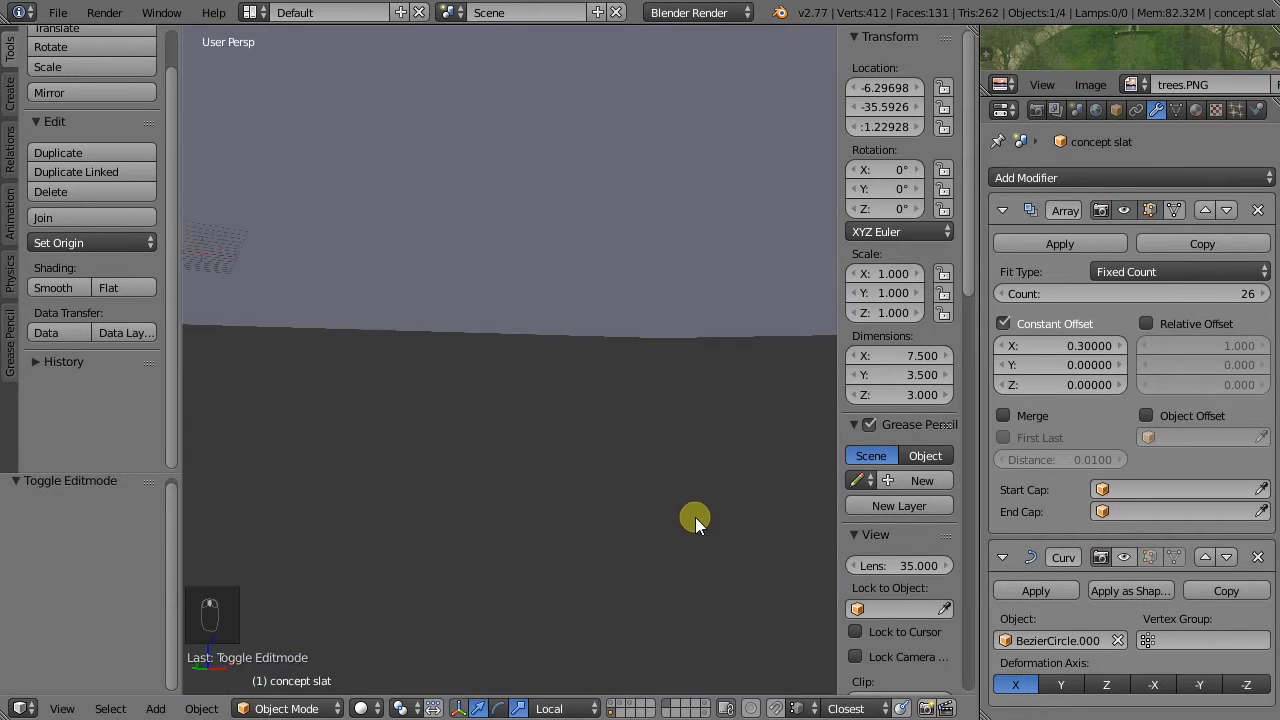
scroll(690, 512, "down", 2)
scroll(659, 437, "up", 1)
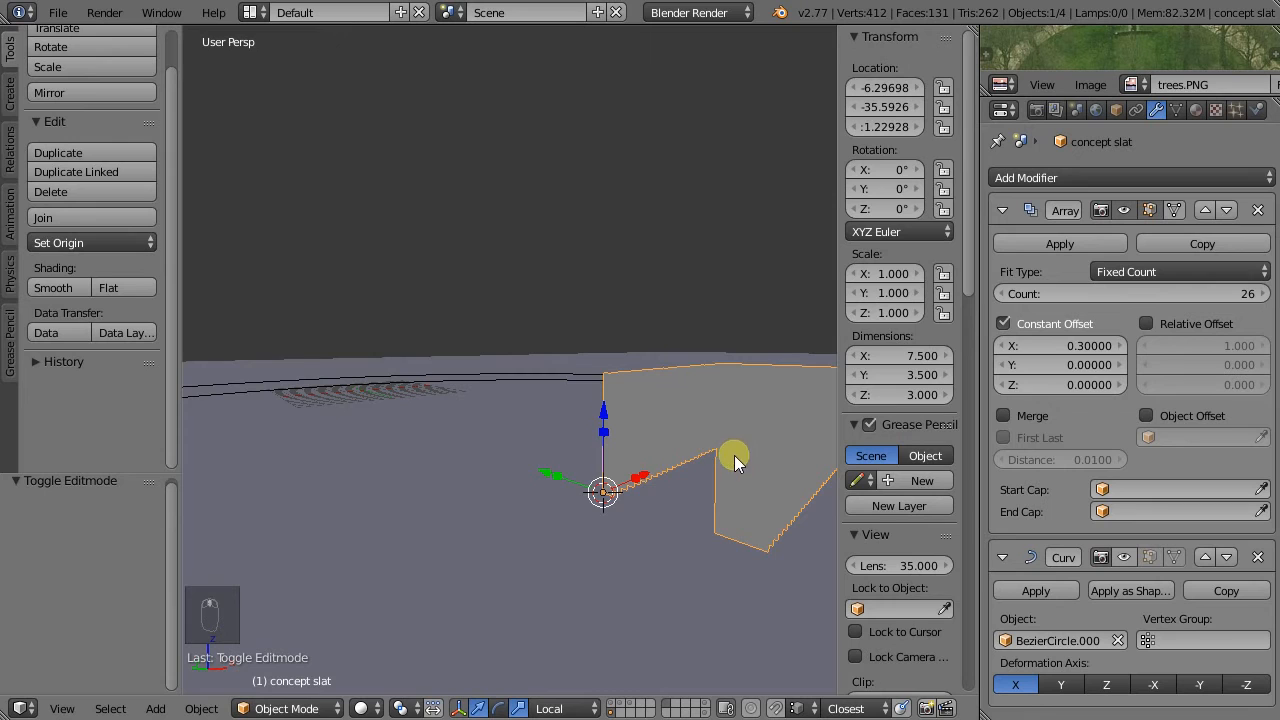
Narrow the slat's far leg by moving its inner edge -0.52 along Y.
key("Tab")
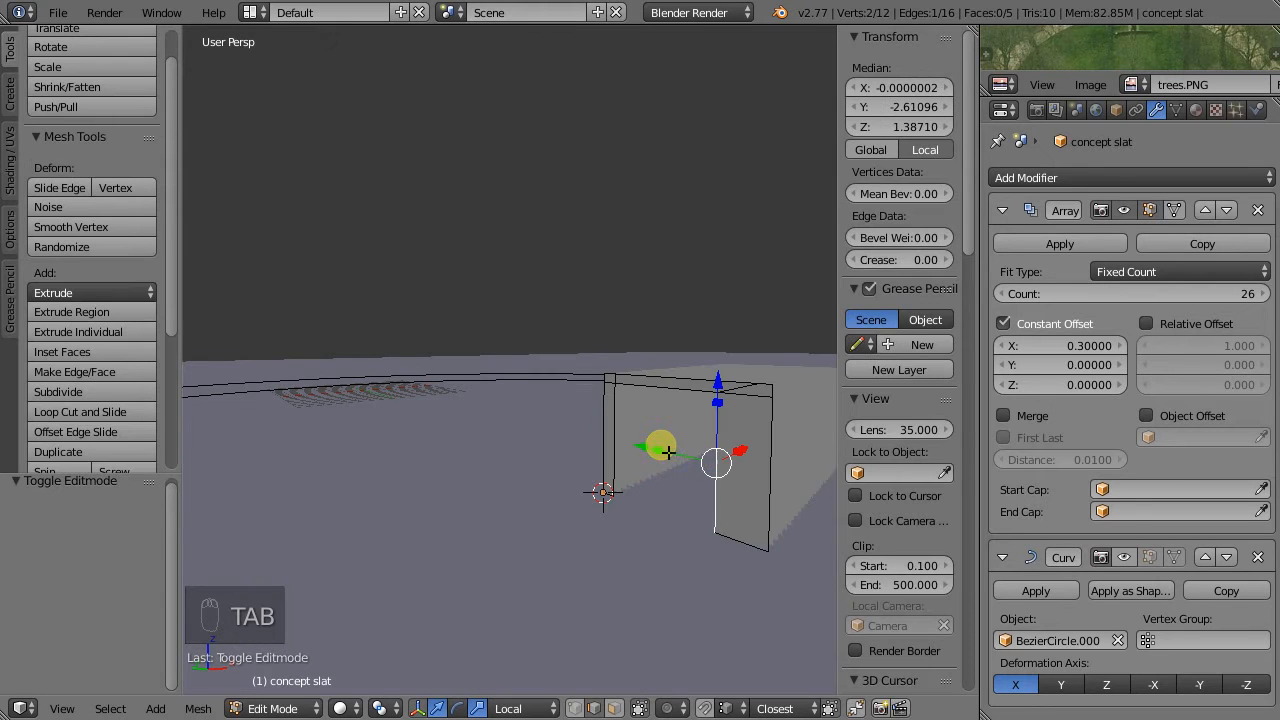
left_click_drag(648, 453, 677, 461)
scroll(611, 477, "down", 1)
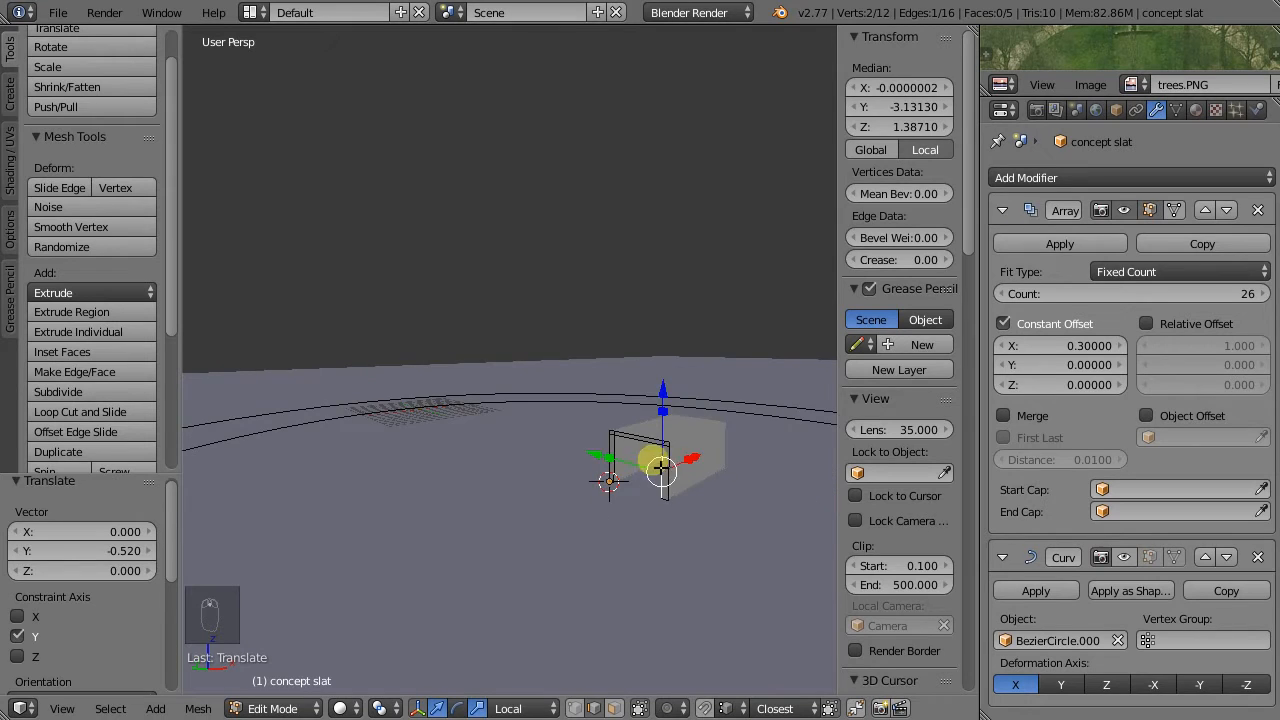
scroll(660, 471, "up", 1)
scroll(662, 455, "up", 3)
scroll(675, 438, "down", 3)
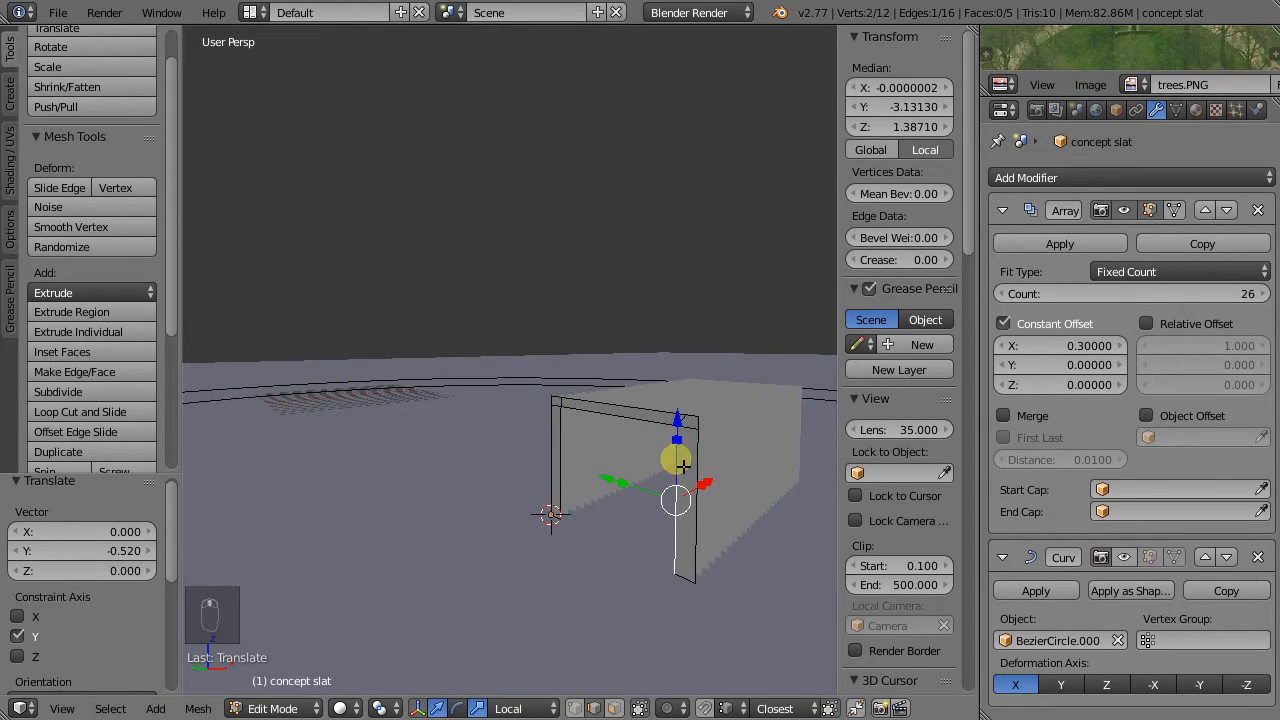
Undo the last moves of the far leg's inner edge.
key("ctrl+z")
key("ctrl+z")
key("ctrl+z")
key("ctrl+z")
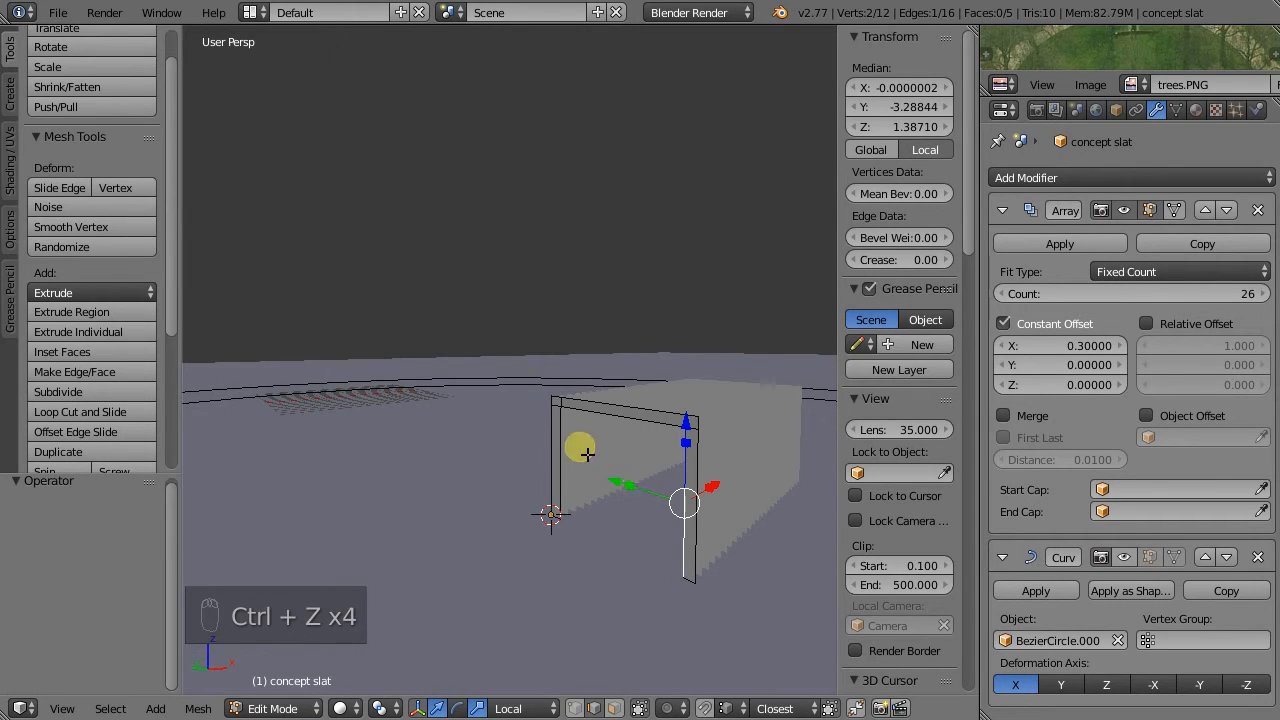
Widen the slat's far leg by moving its inner edge about 0.313 along Y toward the near leg.
right_click(558, 450)
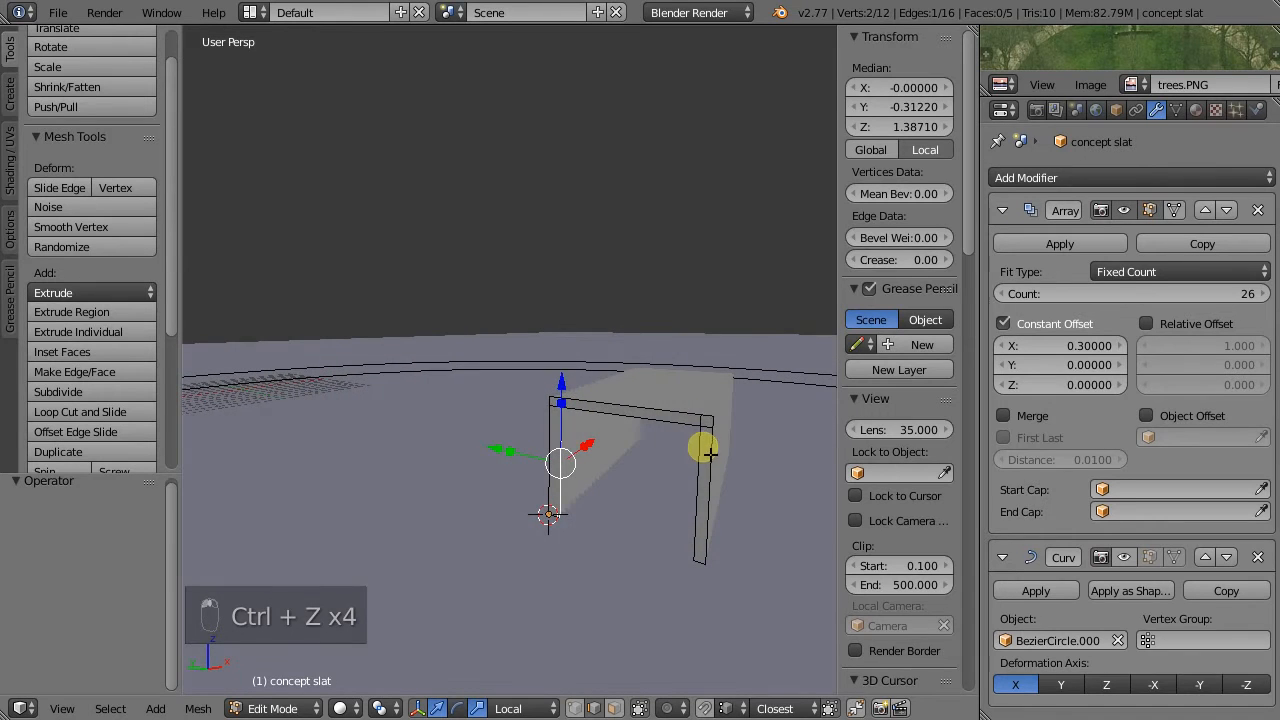
right_click(706, 458, "shift")
left_click_drag(628, 458, 613, 455)
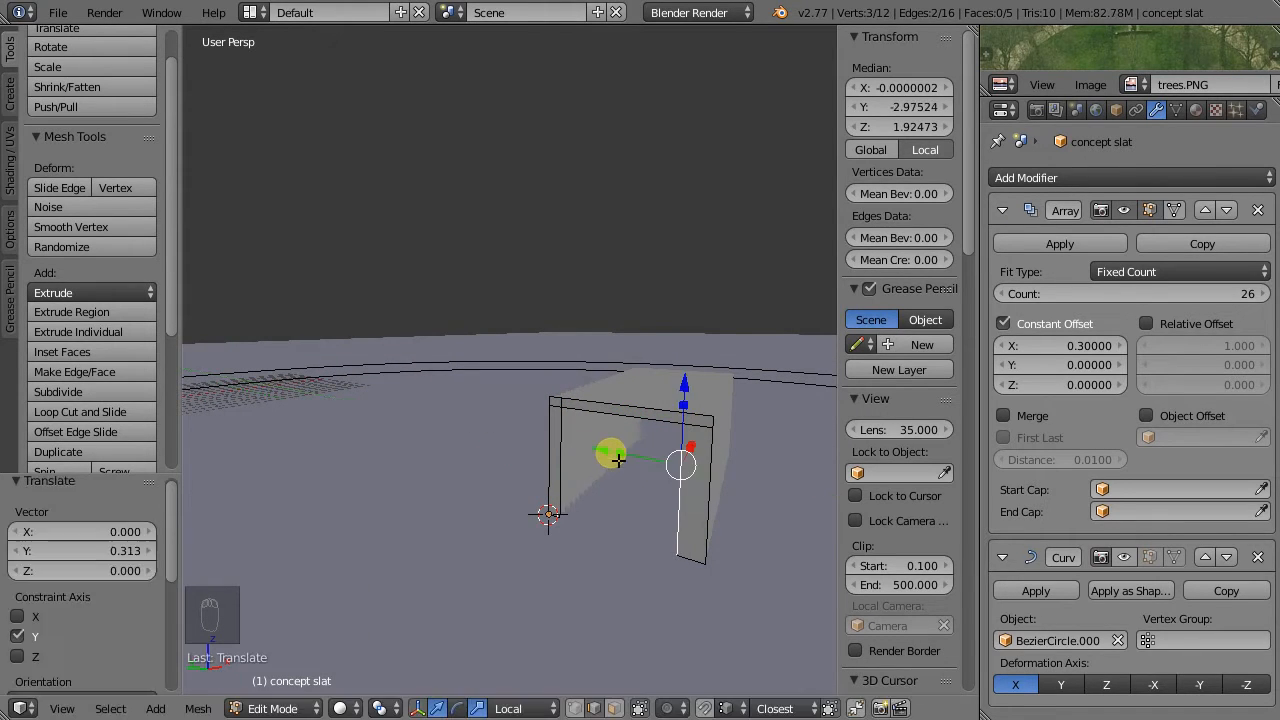
key("Tab")
Reselect the concept slat and turn its Curve modifier's viewport display back on to view it along the enlarged circle.
scroll(453, 497, "down", 8)
scroll(455, 497, "up", 3)
right_click(542, 509)
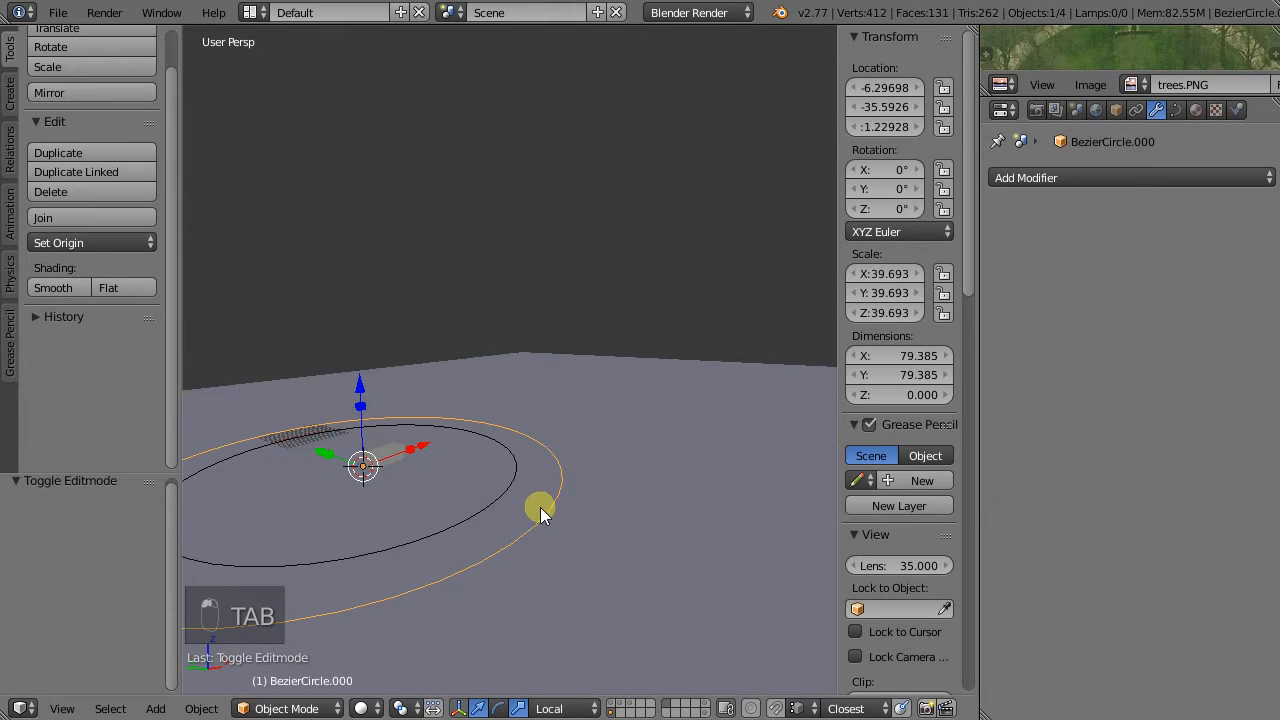
right_click(365, 432)
left_click(1121, 557)
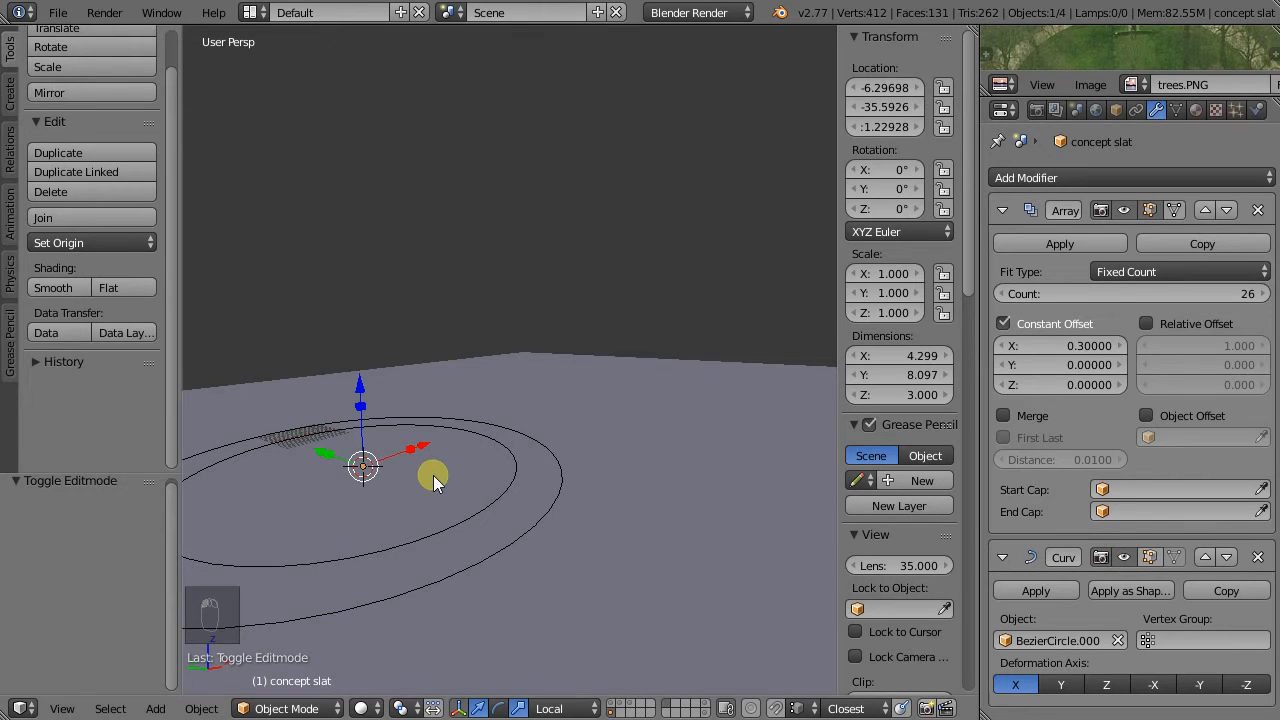
middle_click_drag(433, 475, 393, 533)
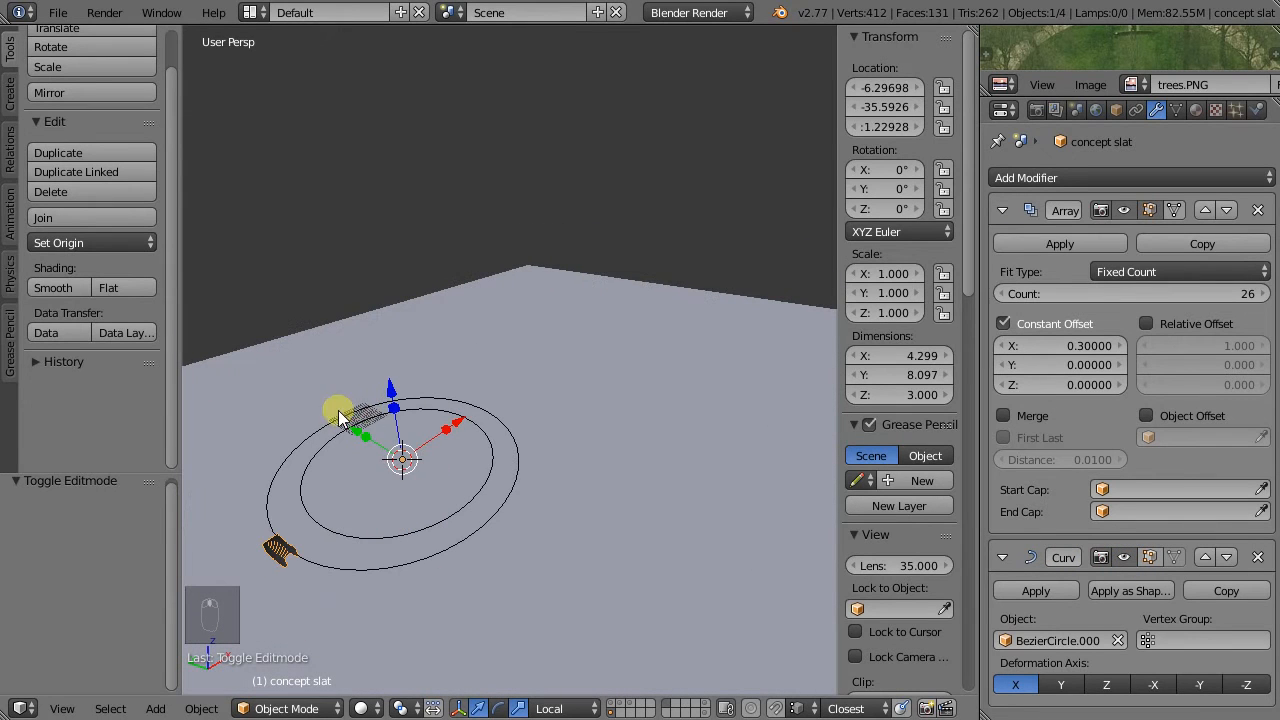
Make the layer with the city buildings visible together with the layer holding the slat and circles.
left_click(612, 706, "shift")
left_click(611, 711, "shift")
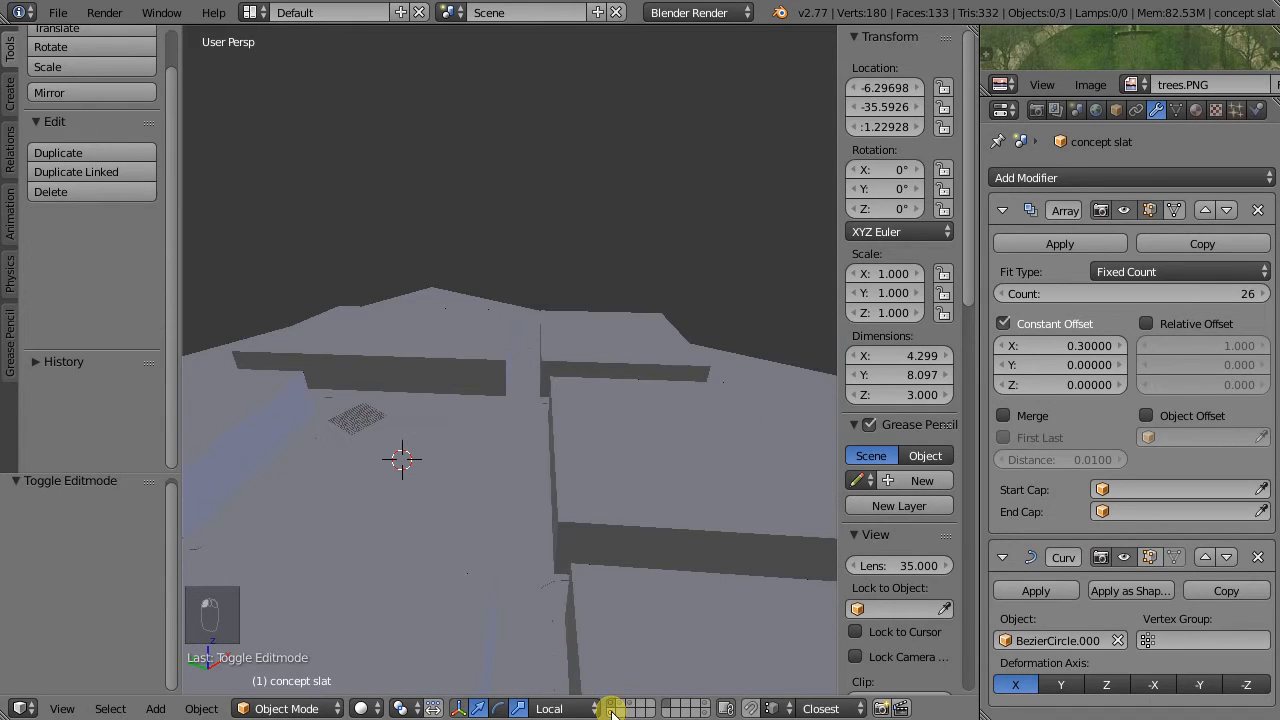
left_click(610, 711, "shift")
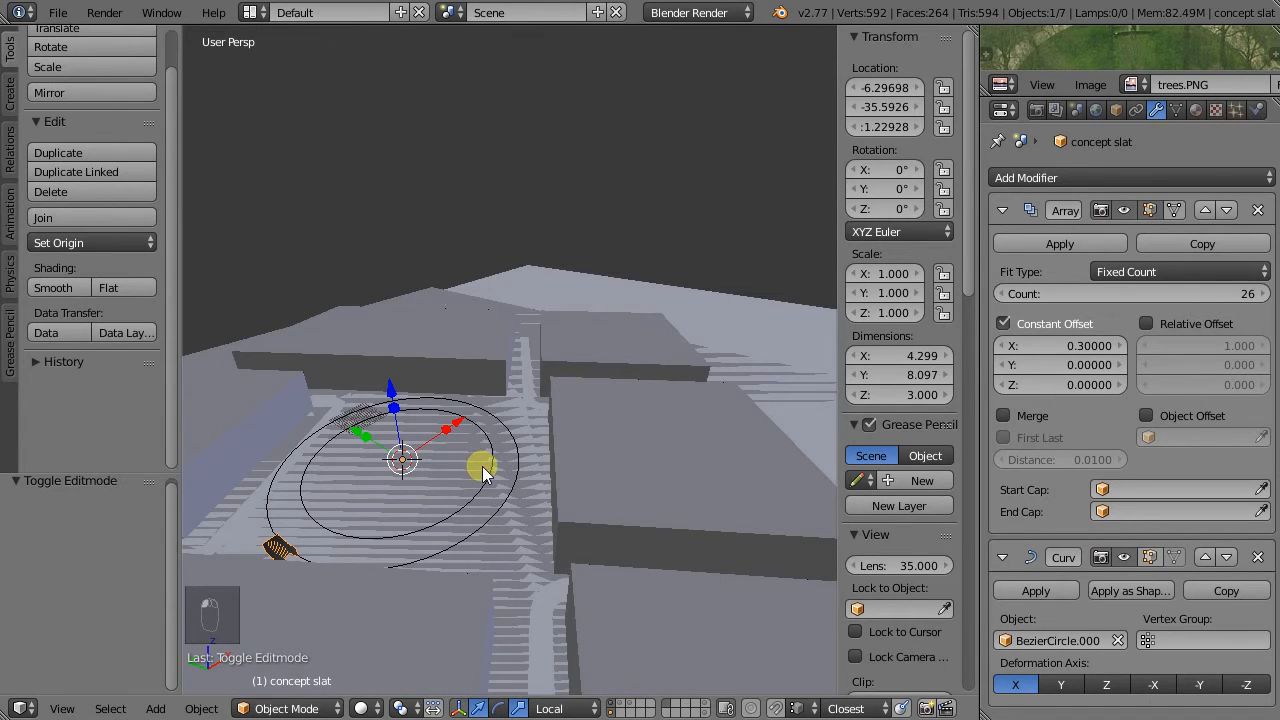
Scale the outer Bezier circle down by about 0.823 in top view so it sits just outside the inner circle.
key("ctrl+1")
scroll(452, 466, "up", 2)
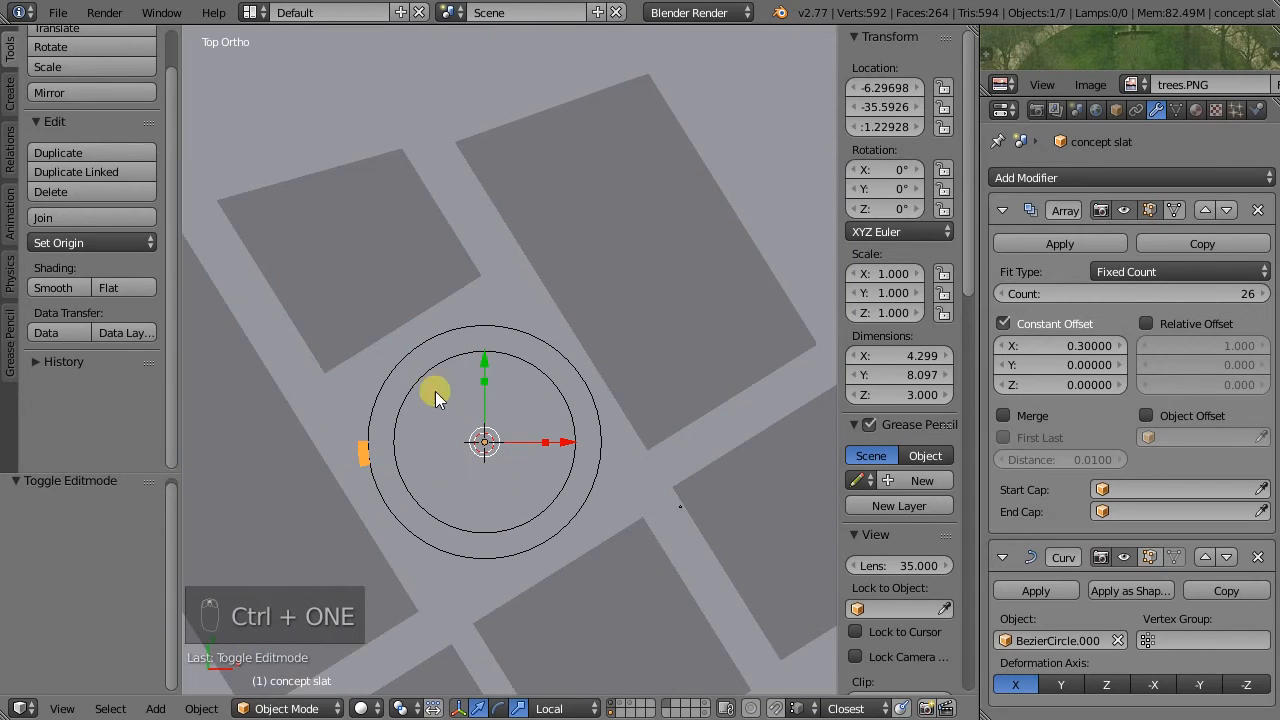
right_click(535, 336)
key("z")
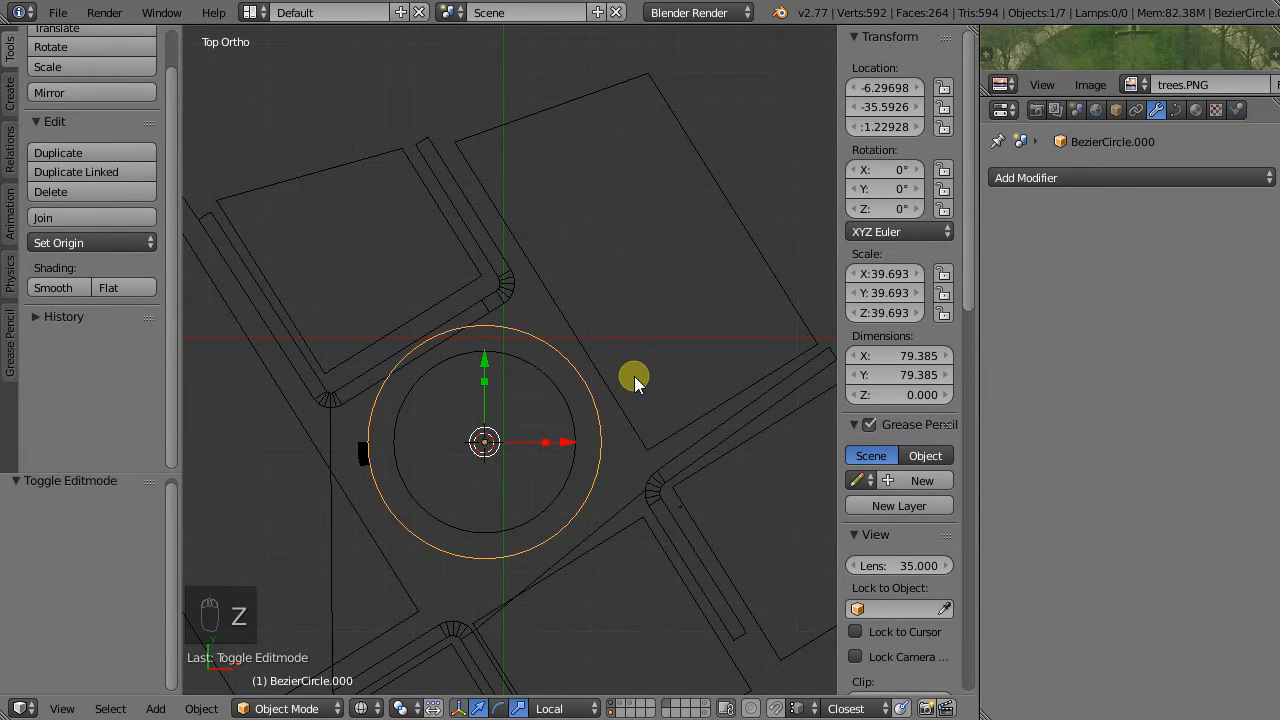
scroll(634, 376, "up", 1)
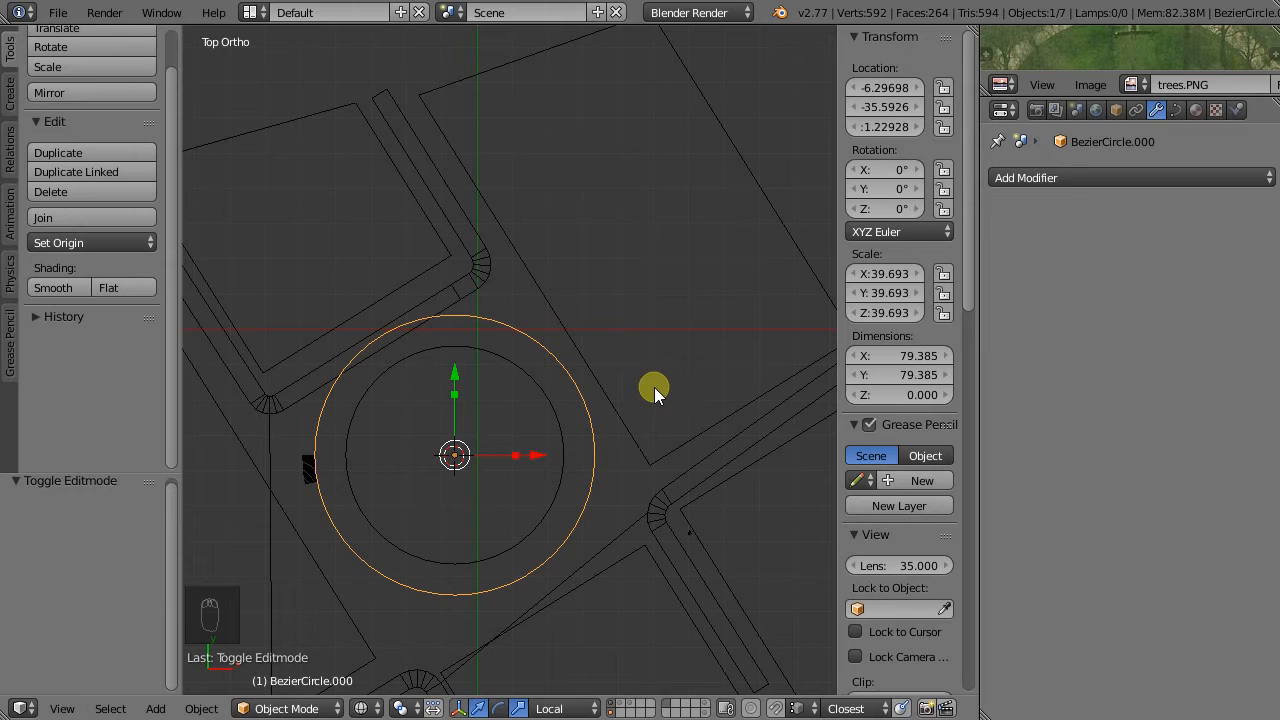
key("s")
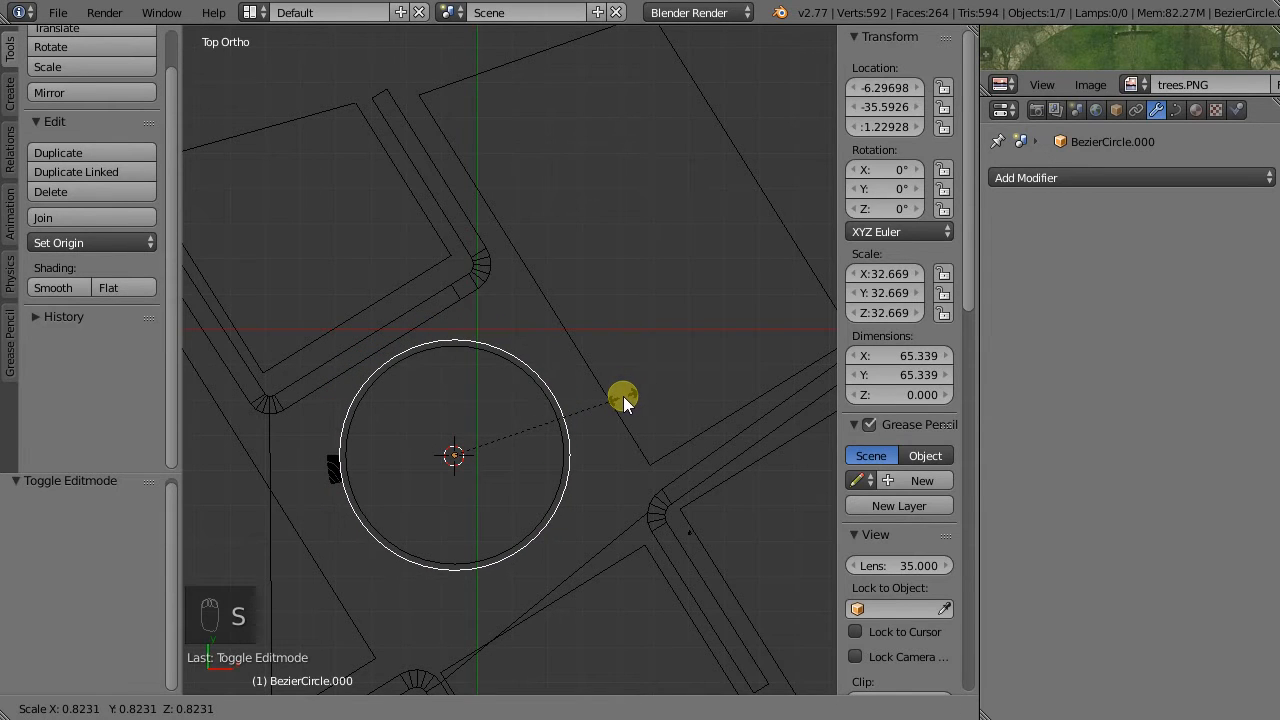
left_click(623, 397)
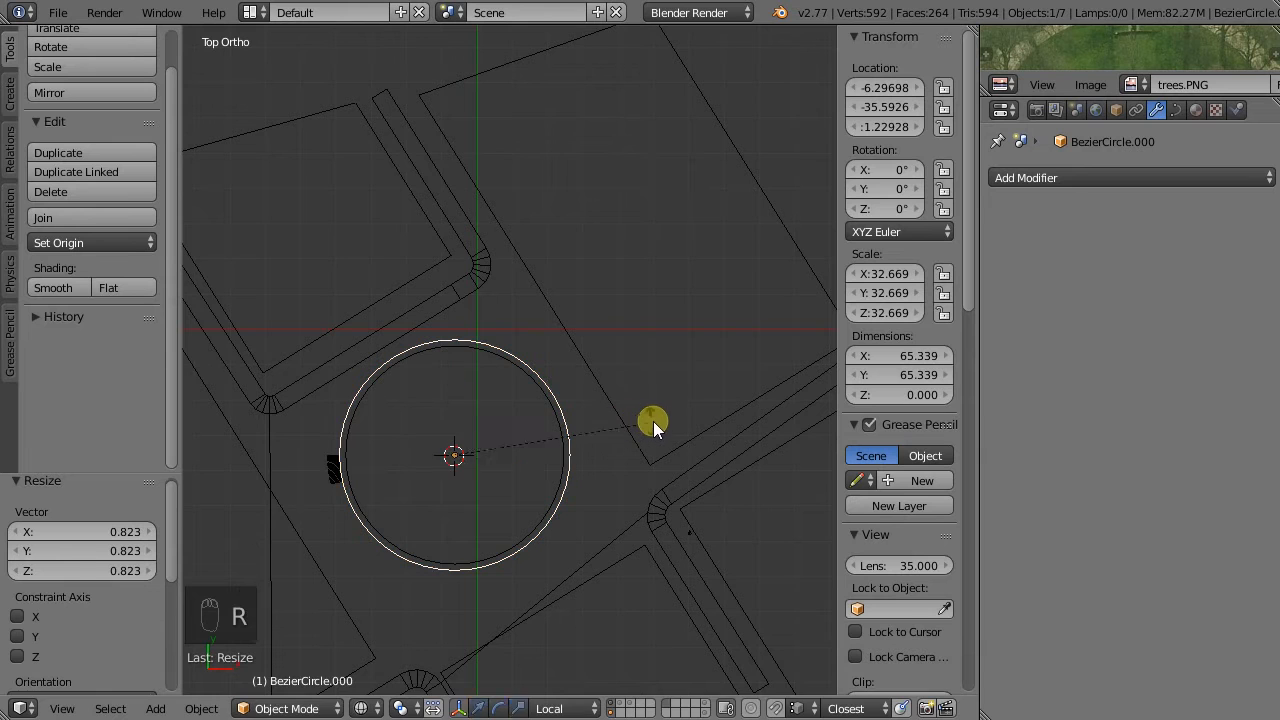
Rotate all control points of the outer Bezier circle by about 124° in Edit Mode to swing the slat row around the ring.
key("r")
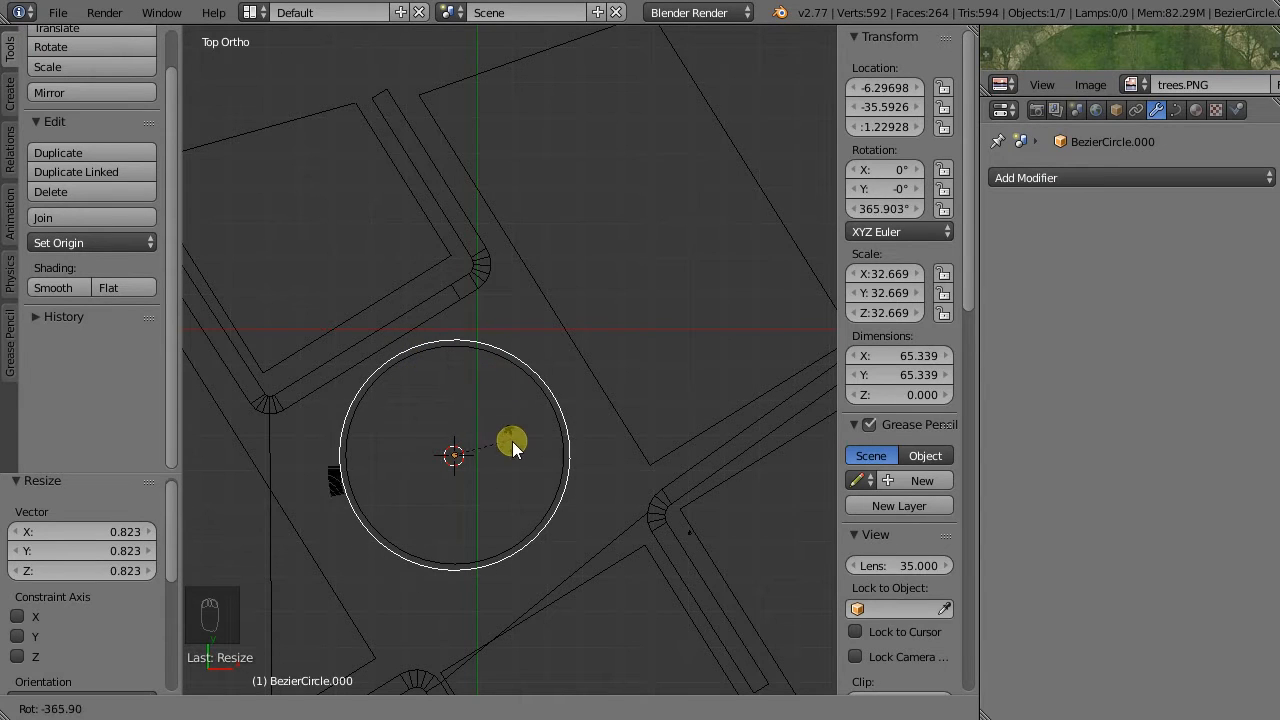
right_click(436, 479)
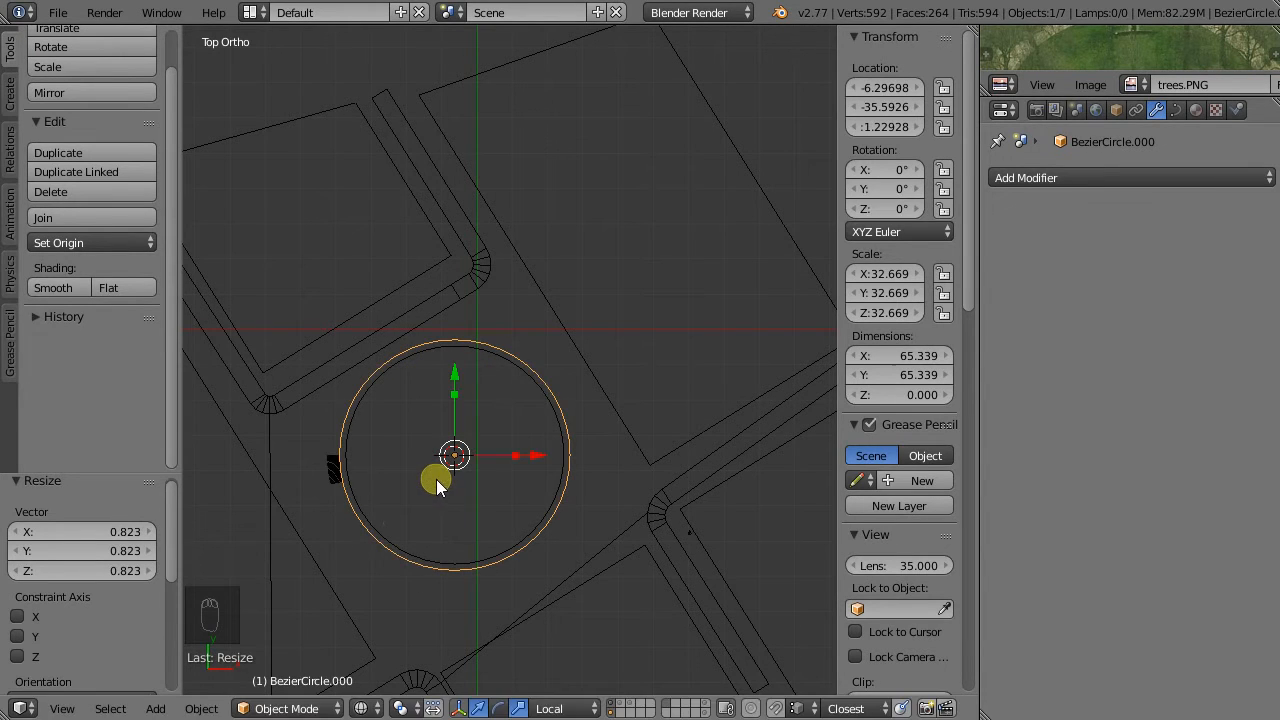
left_click(286, 708)
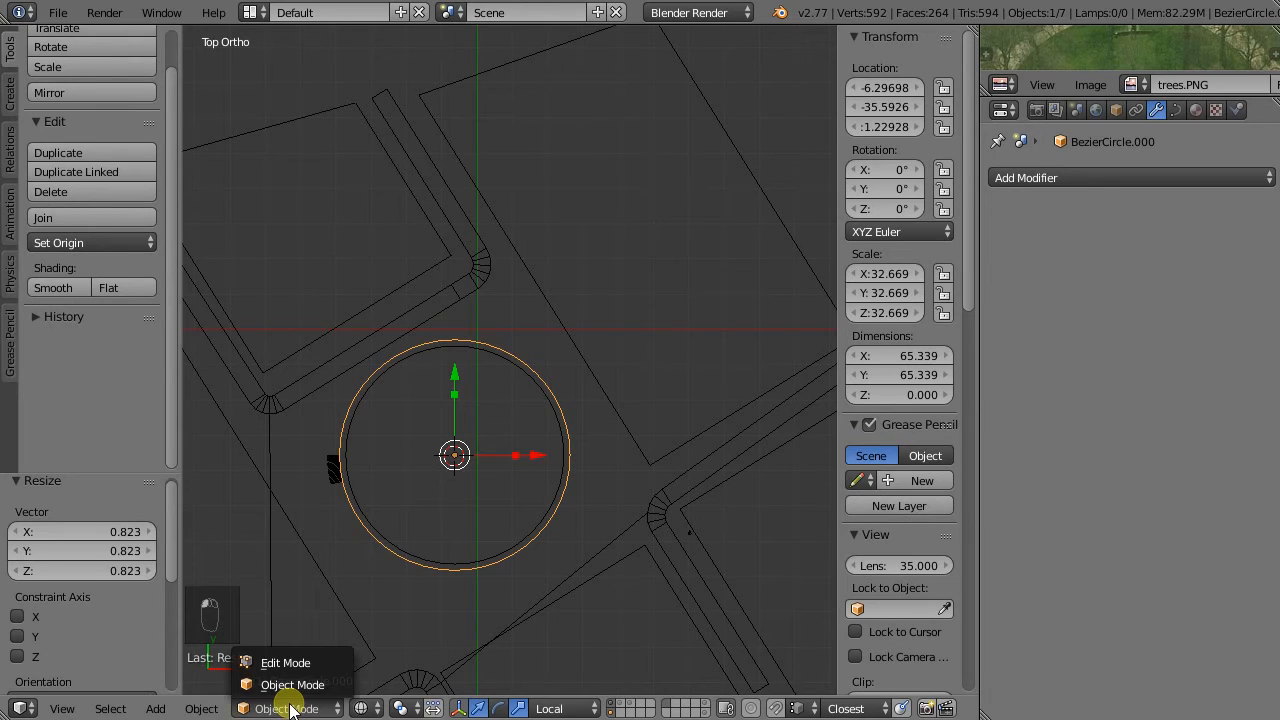
left_click(292, 655)
key("a")
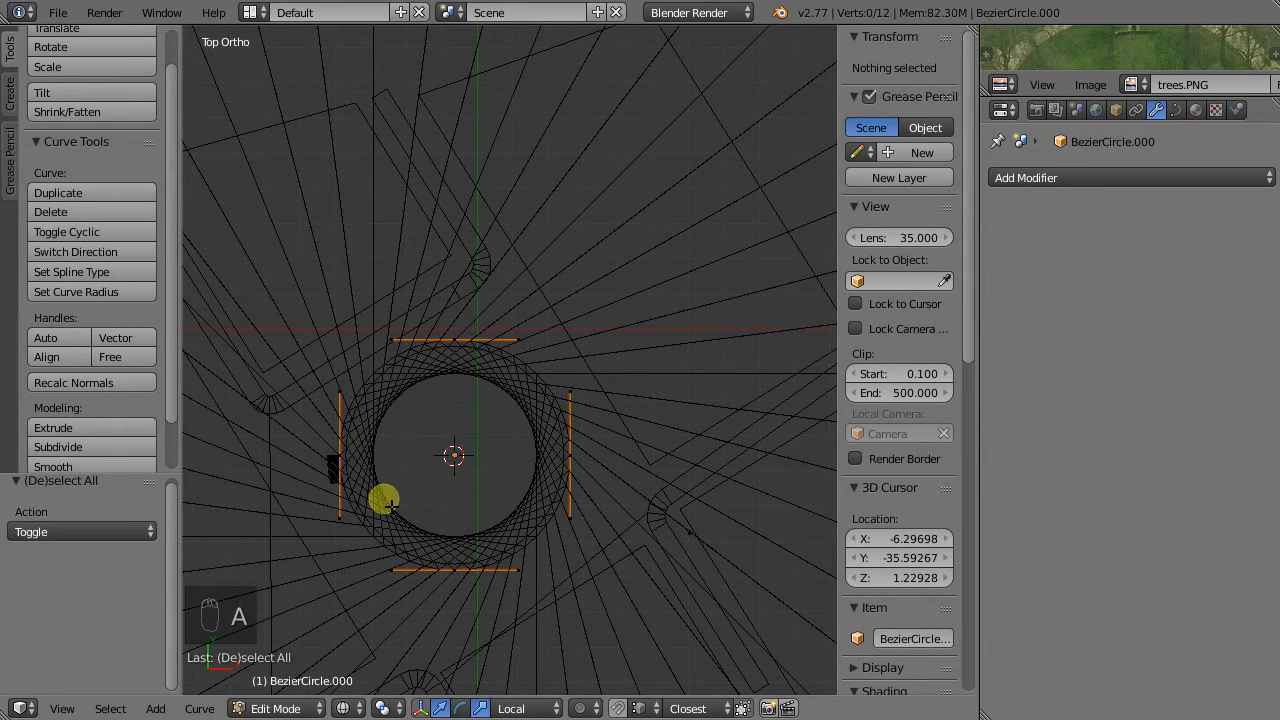
key("a")
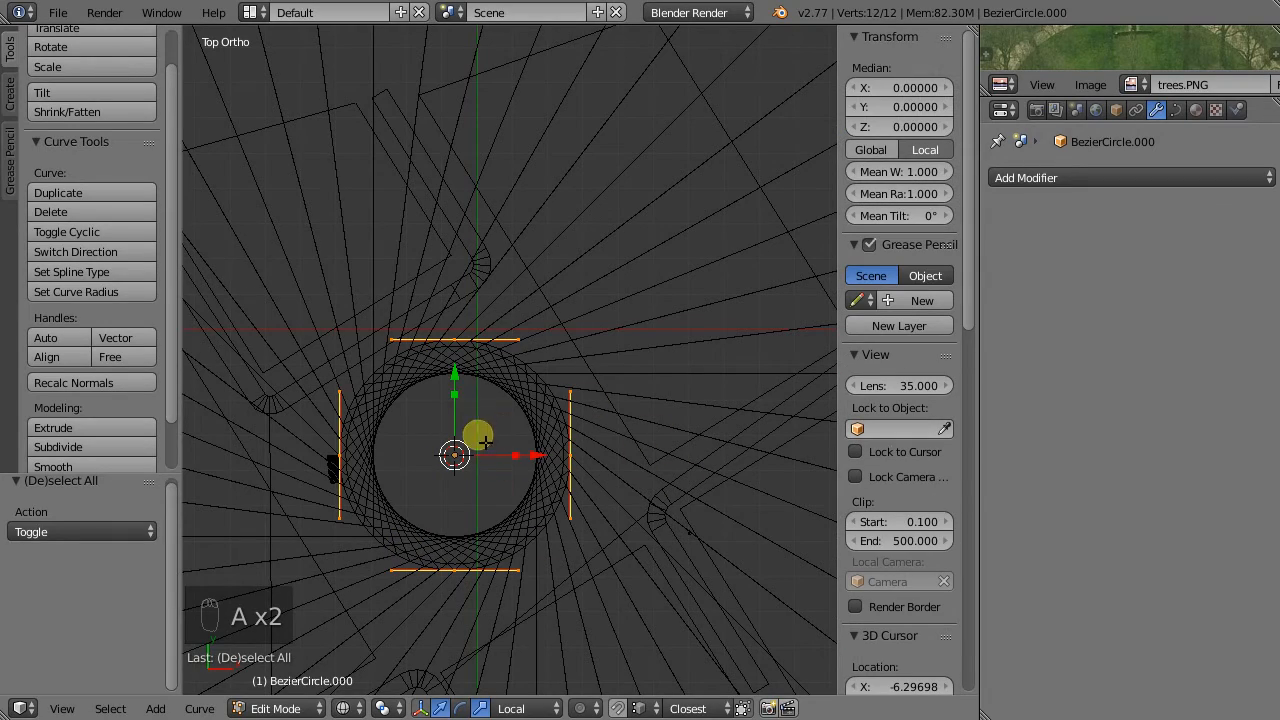
key("r")
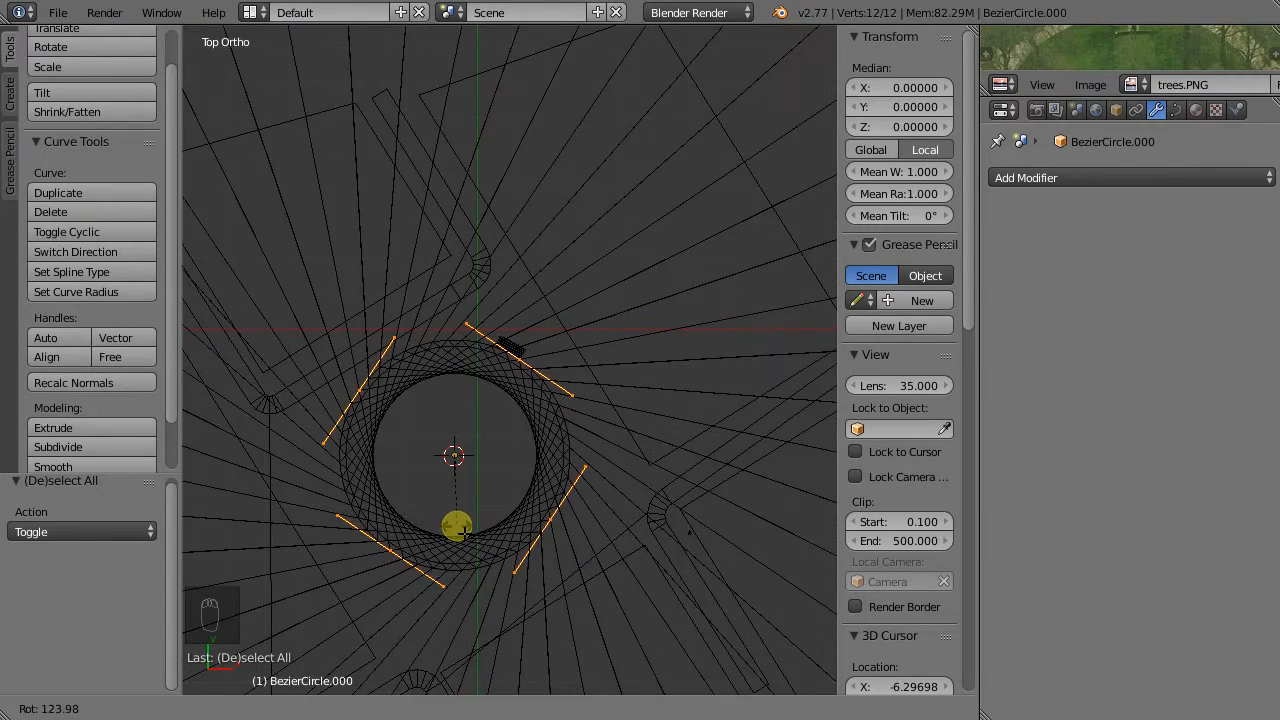
left_click(458, 528)
scroll(491, 420, "up", 3)
scroll(490, 420, "up", 4)
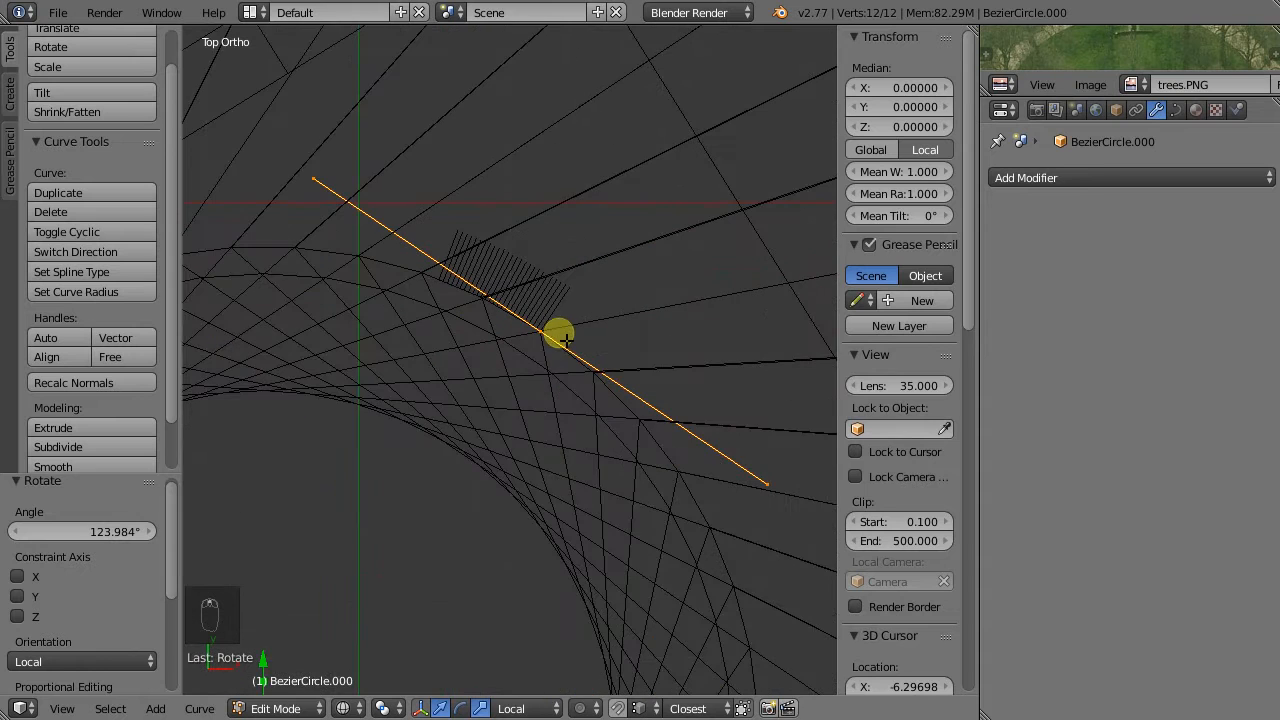
key("Tab")
scroll(540, 300, "down", 5)
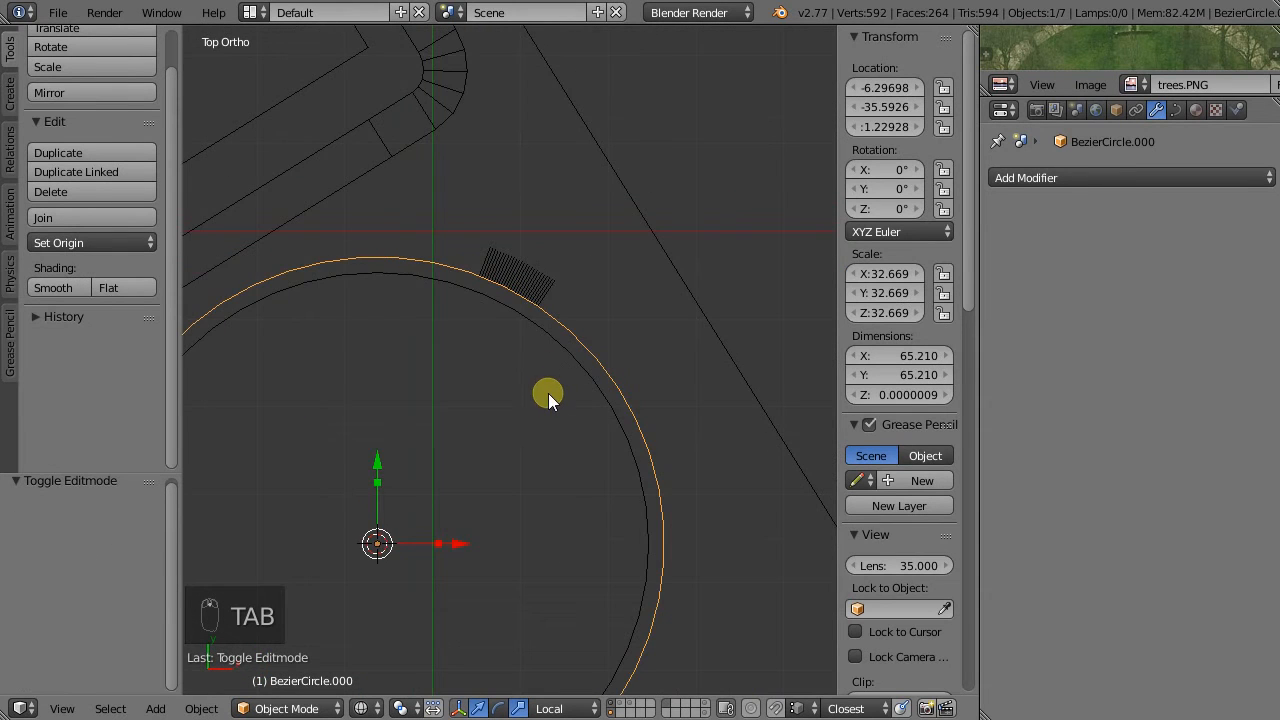
Return to solid shading and examine the repositioned slat row beside the buildings in perspective.
middle_click_drag(549, 392, 481, 356)
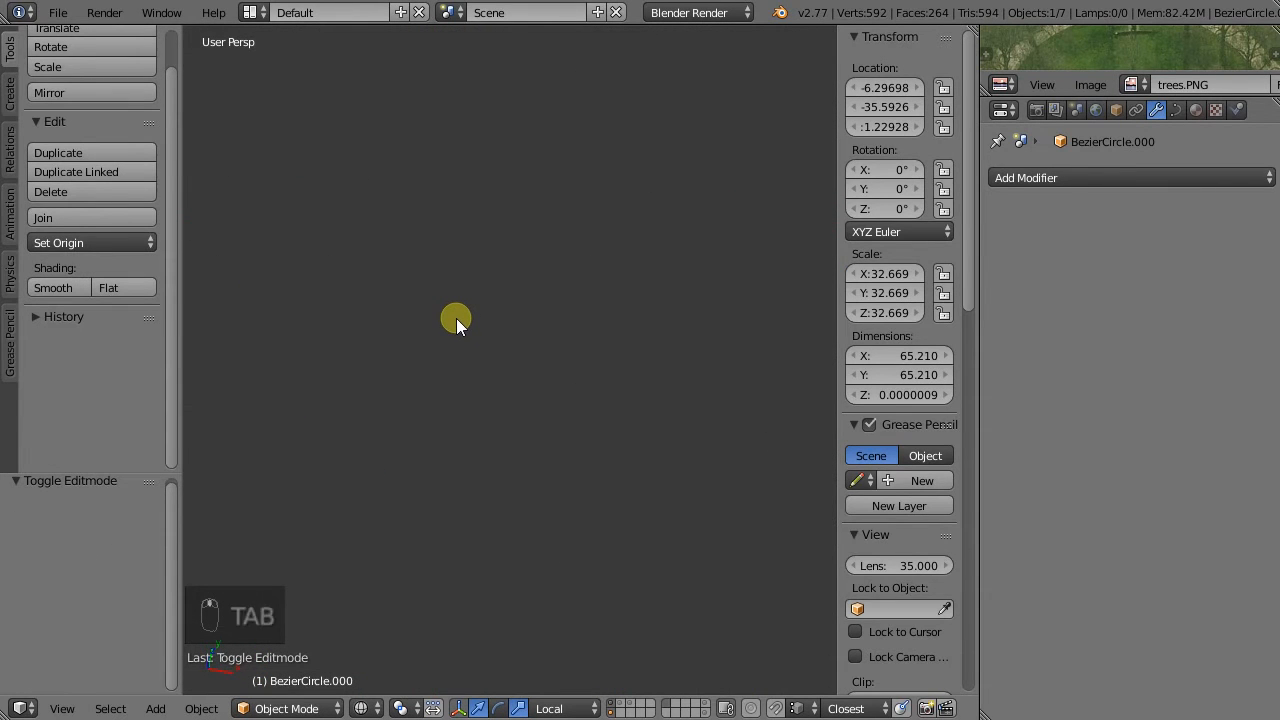
key("ctrl+6")
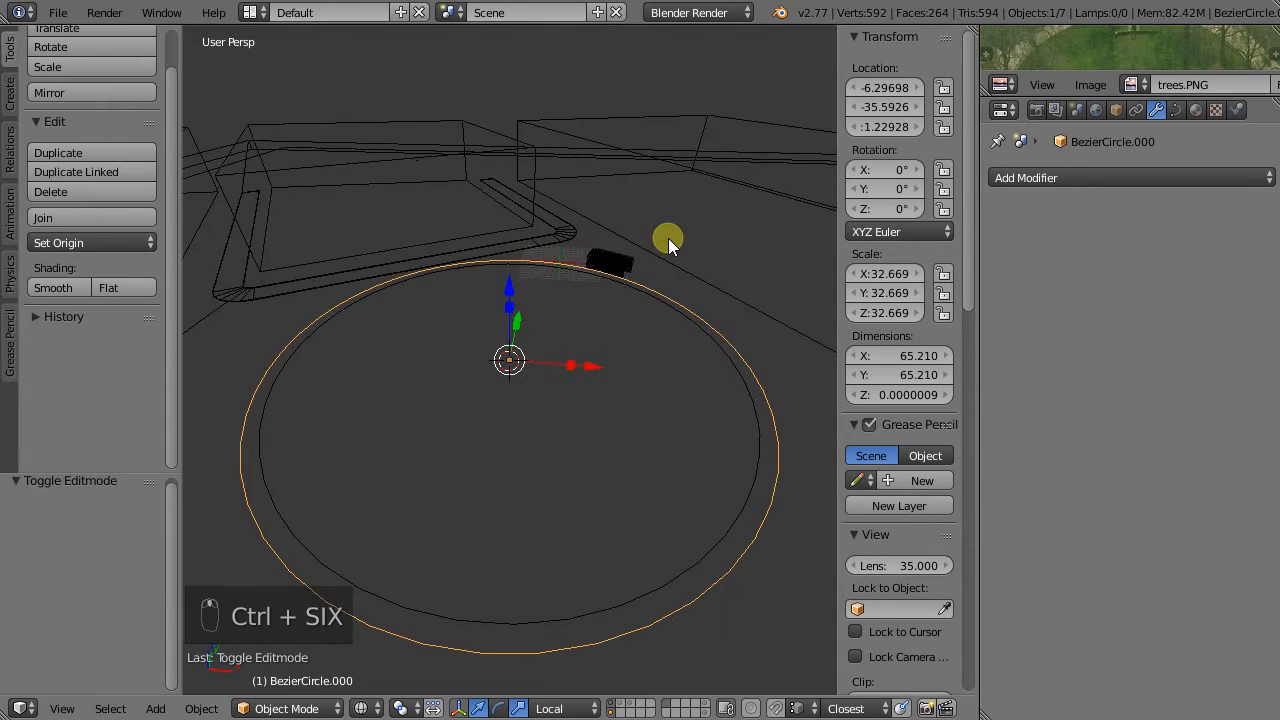
key("z")
scroll(660, 259, "up", 5)
scroll(540, 281, "down", 1)
scroll(506, 275, "up", 2)
scroll(536, 287, "down", 2)
scroll(526, 315, "down", 3)
scroll(530, 305, "up", 2)
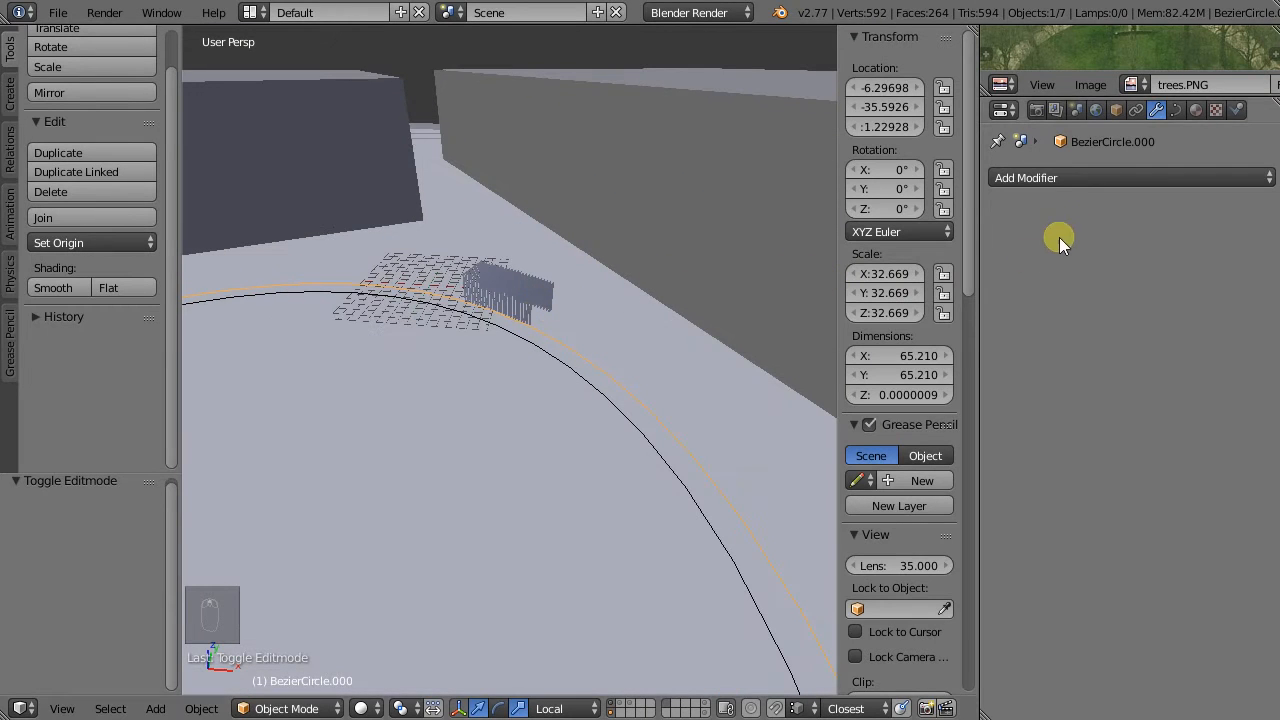
Add a Solidify modifier to the concept slat and set its thickness to 0.1.
right_click(524, 285)
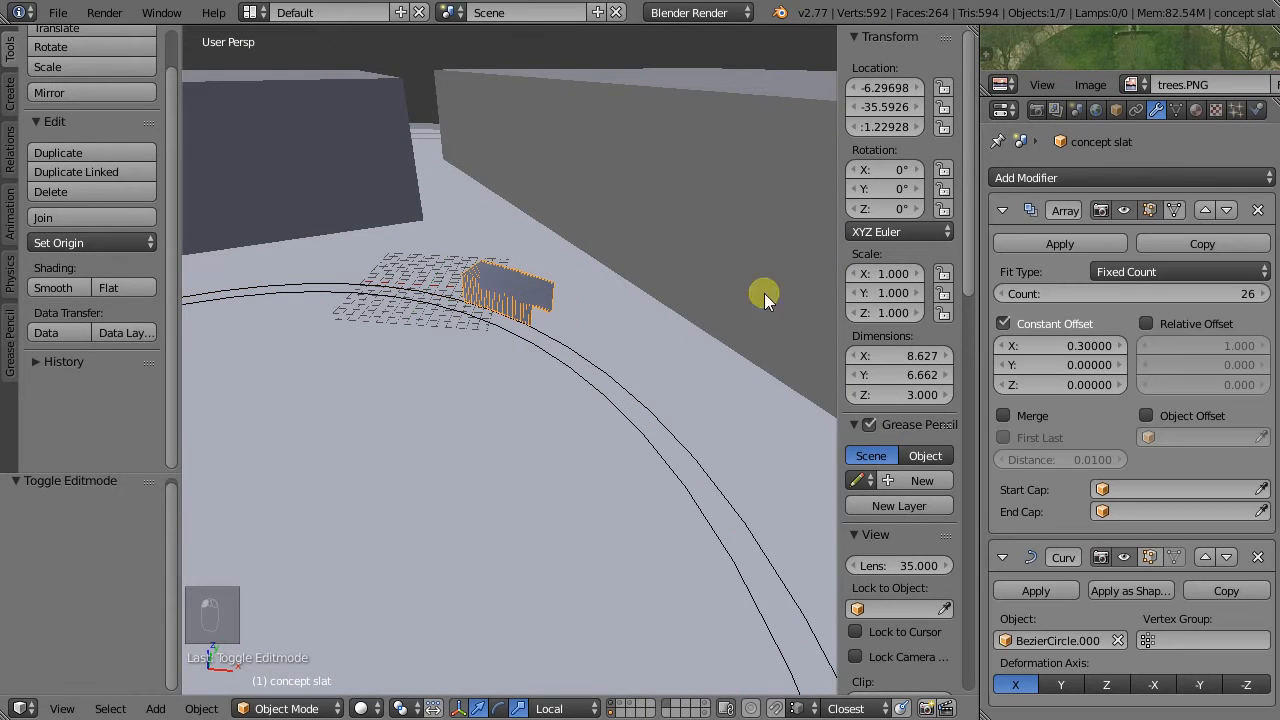
left_click(1105, 178)
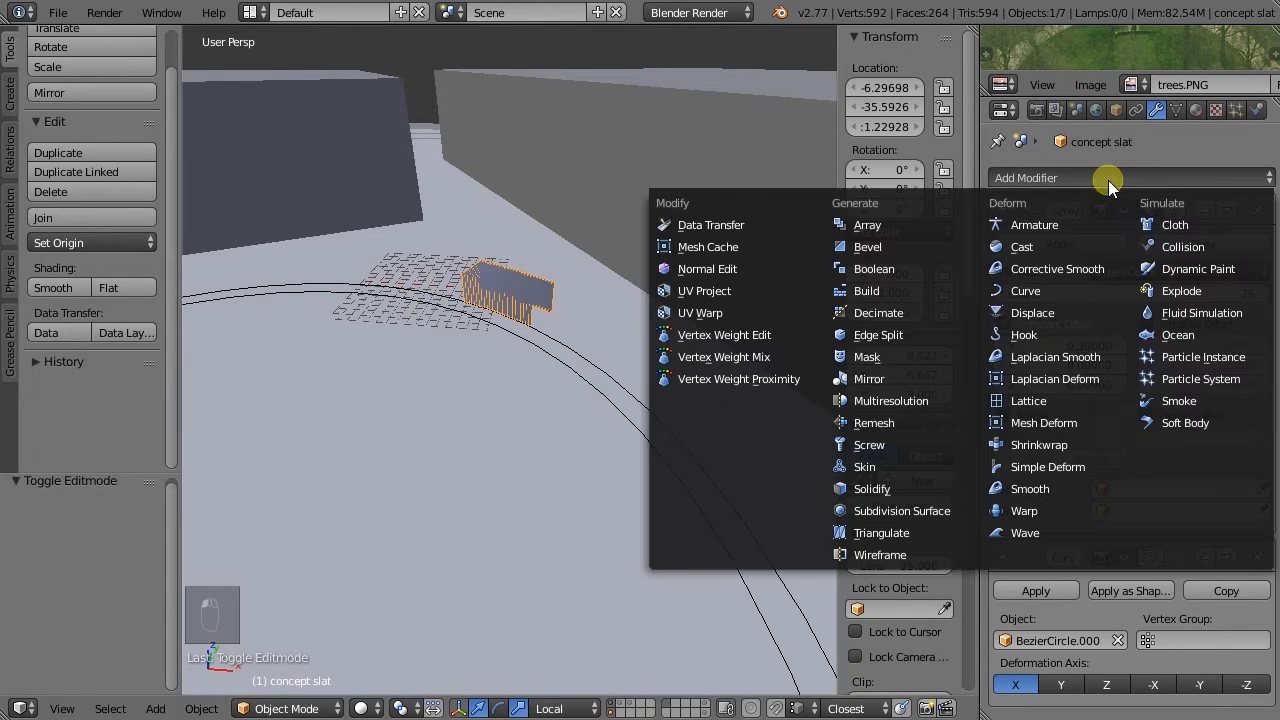
left_click(884, 494)
scroll(1000, 540, "down", 7)
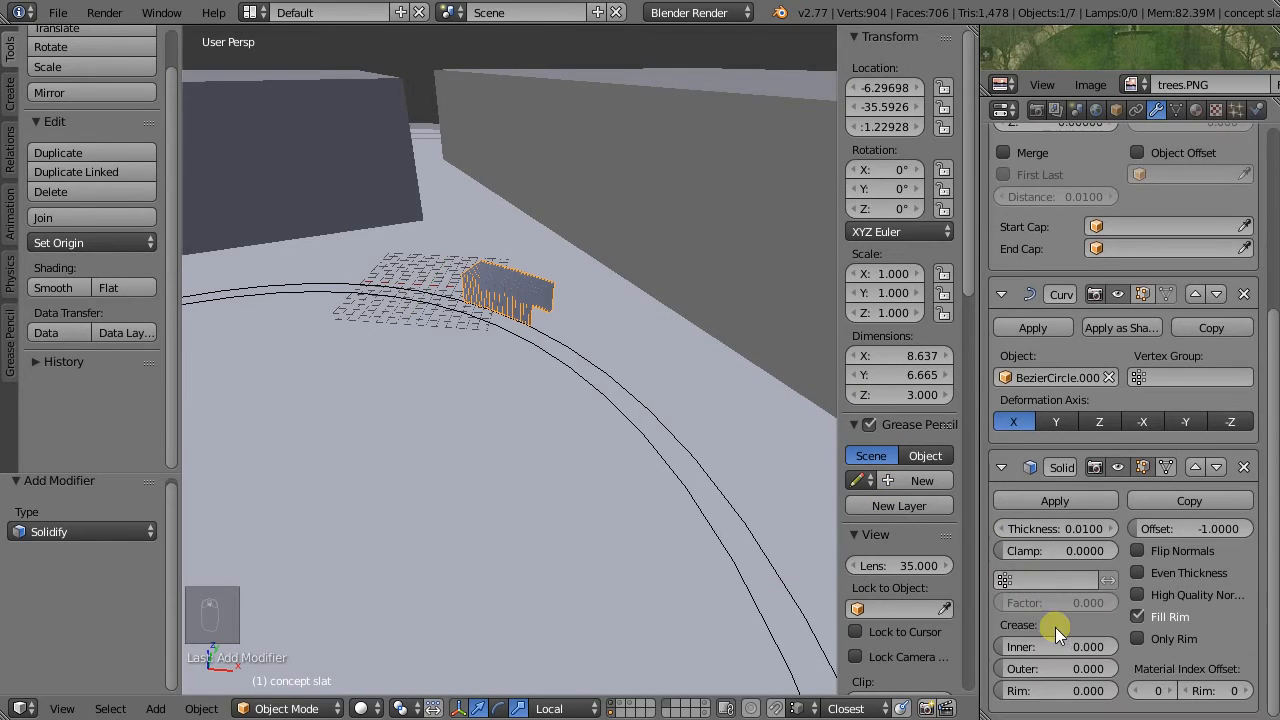
left_click(1092, 533)
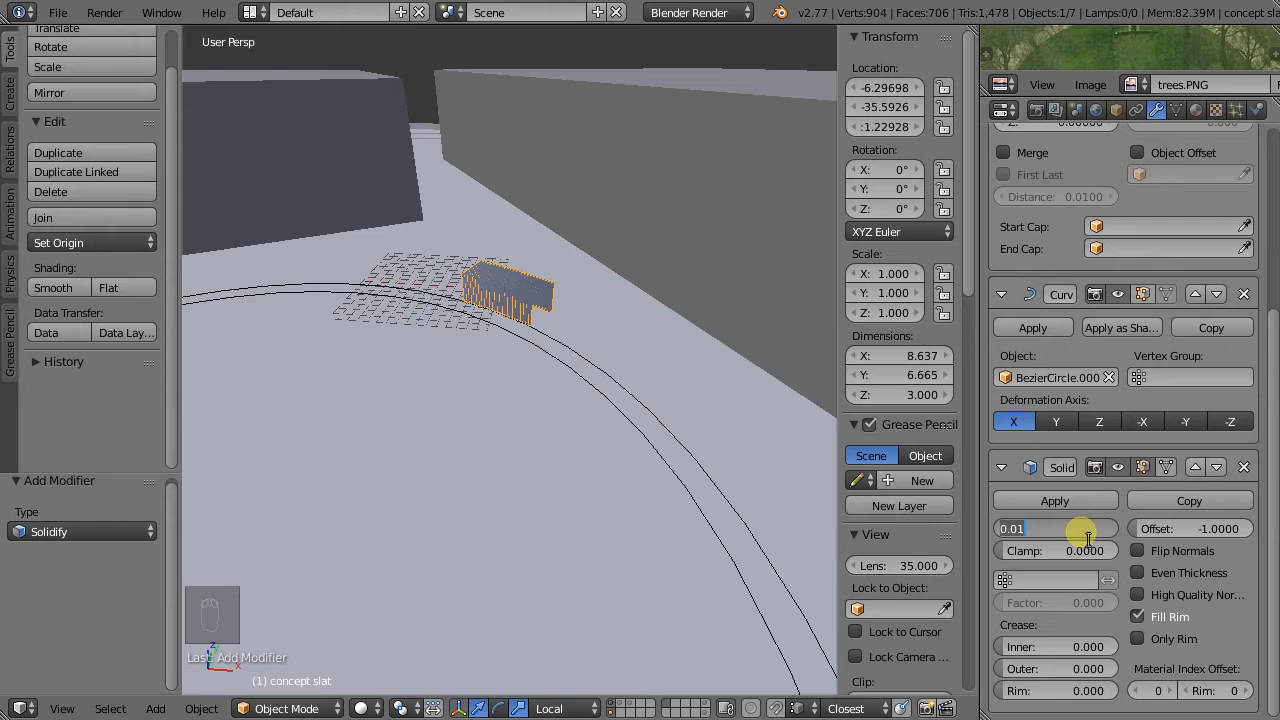
type("0.1")
key("Return")
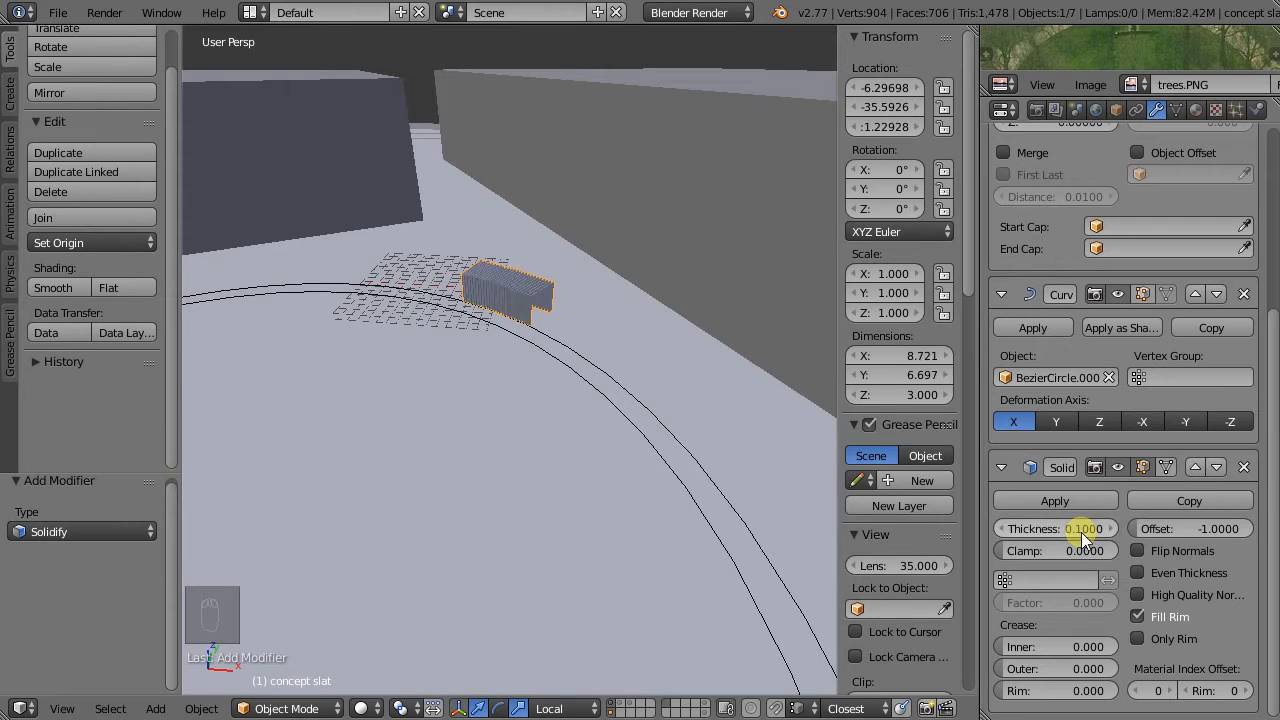
Increase the concept slat's Array count to 37.
middle_click_drag(448, 330, 480, 350)
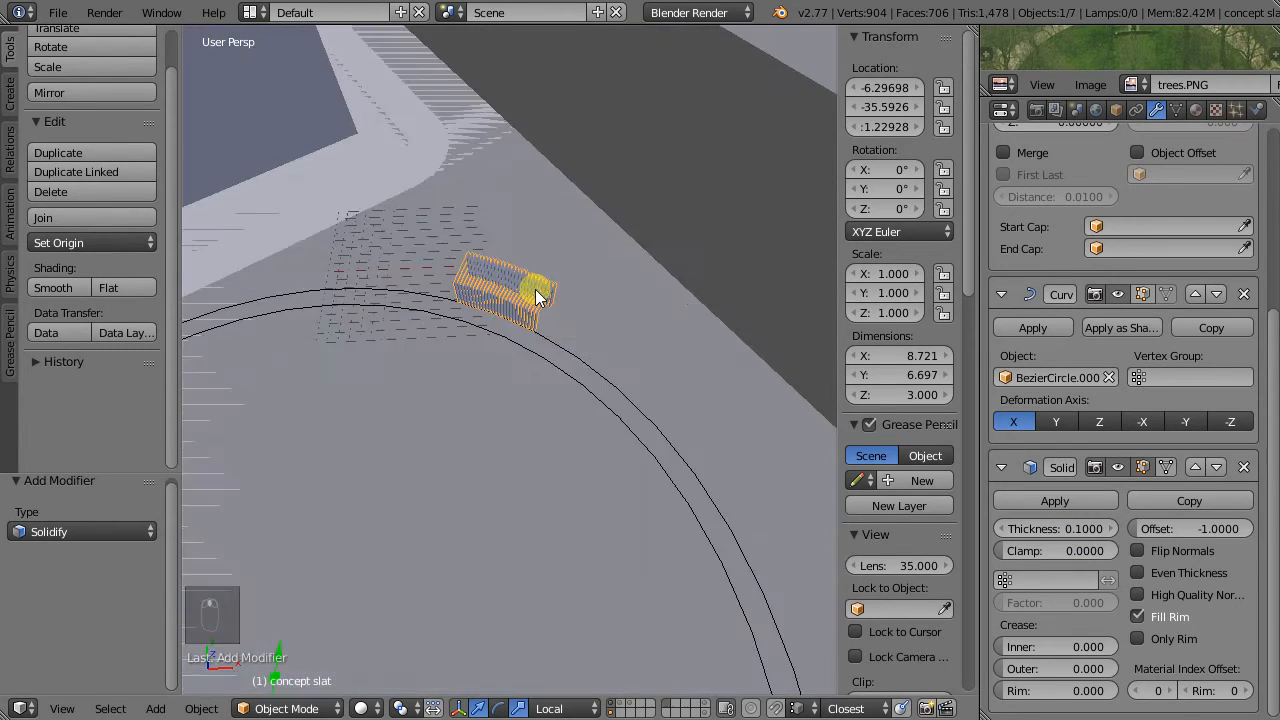
scroll(528, 276, "up", 2)
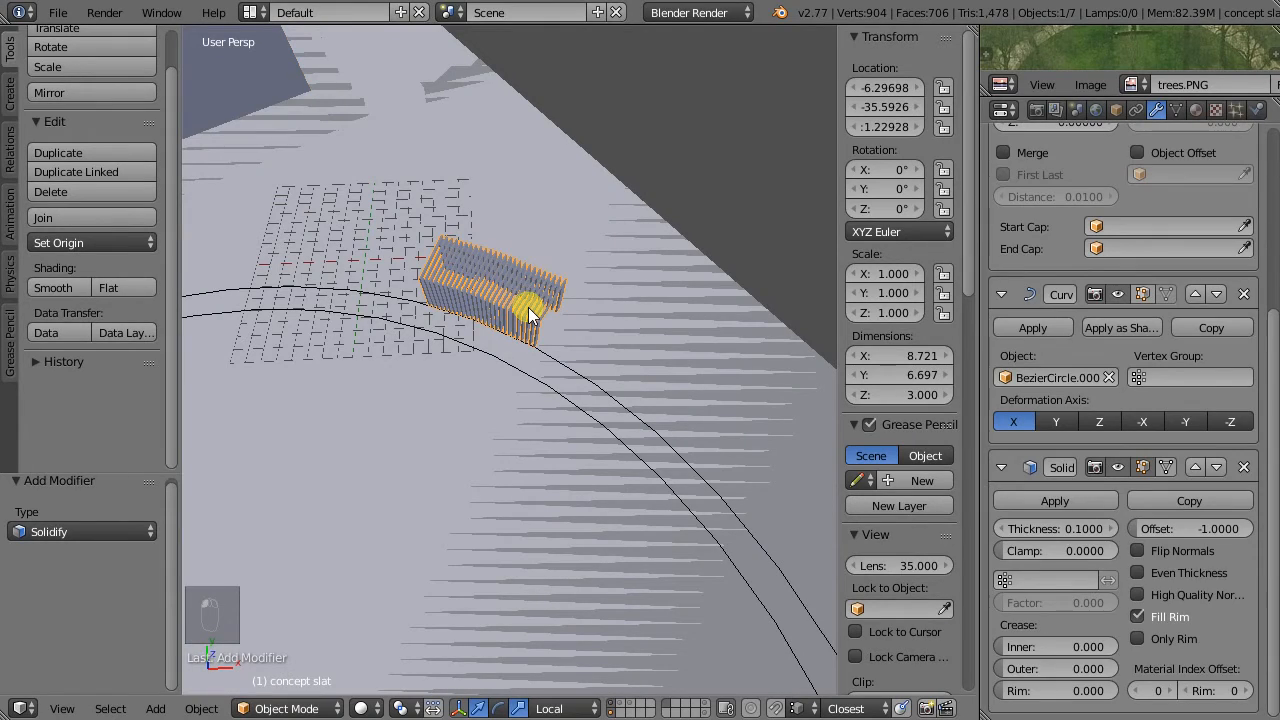
key("ctrl+6")
middle_click_drag(531, 388, 520, 350)
scroll(1089, 356, "up", 5)
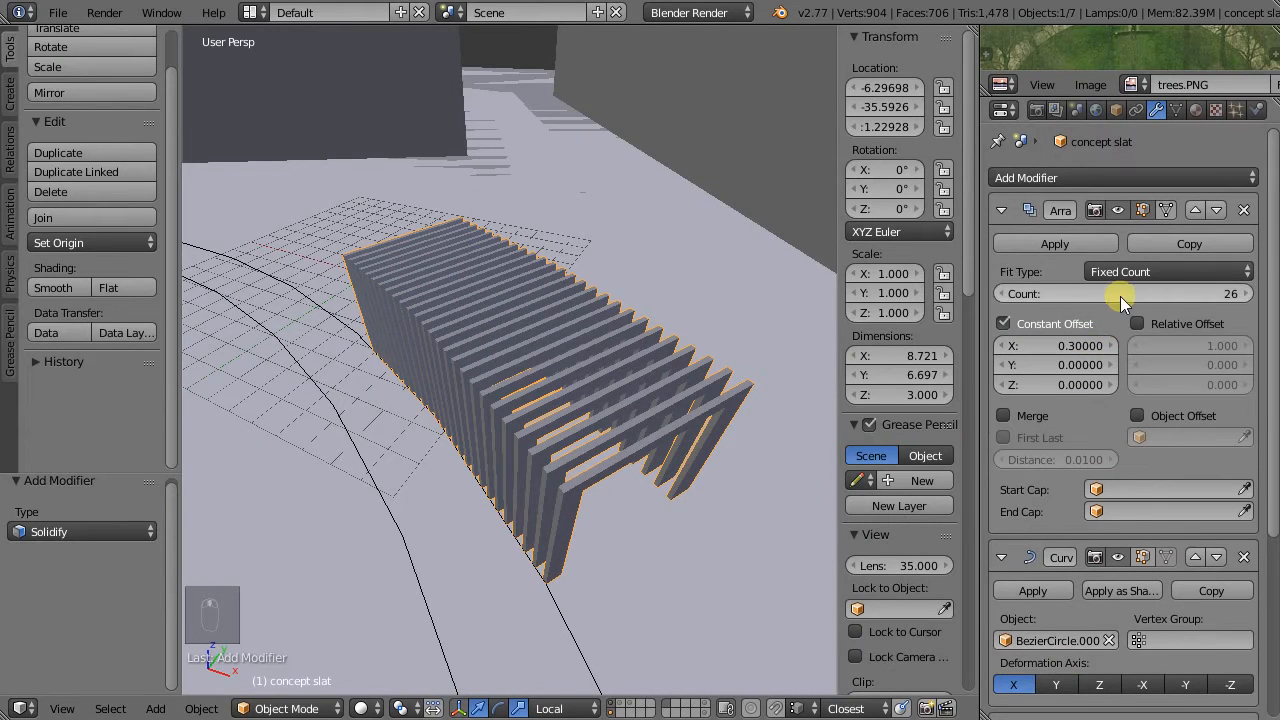
left_click_drag(1181, 286, 1222, 291)
Inspect the lengthened slat tunnel and its fit along the circle from several angles.
middle_click_drag(664, 433, 603, 390)
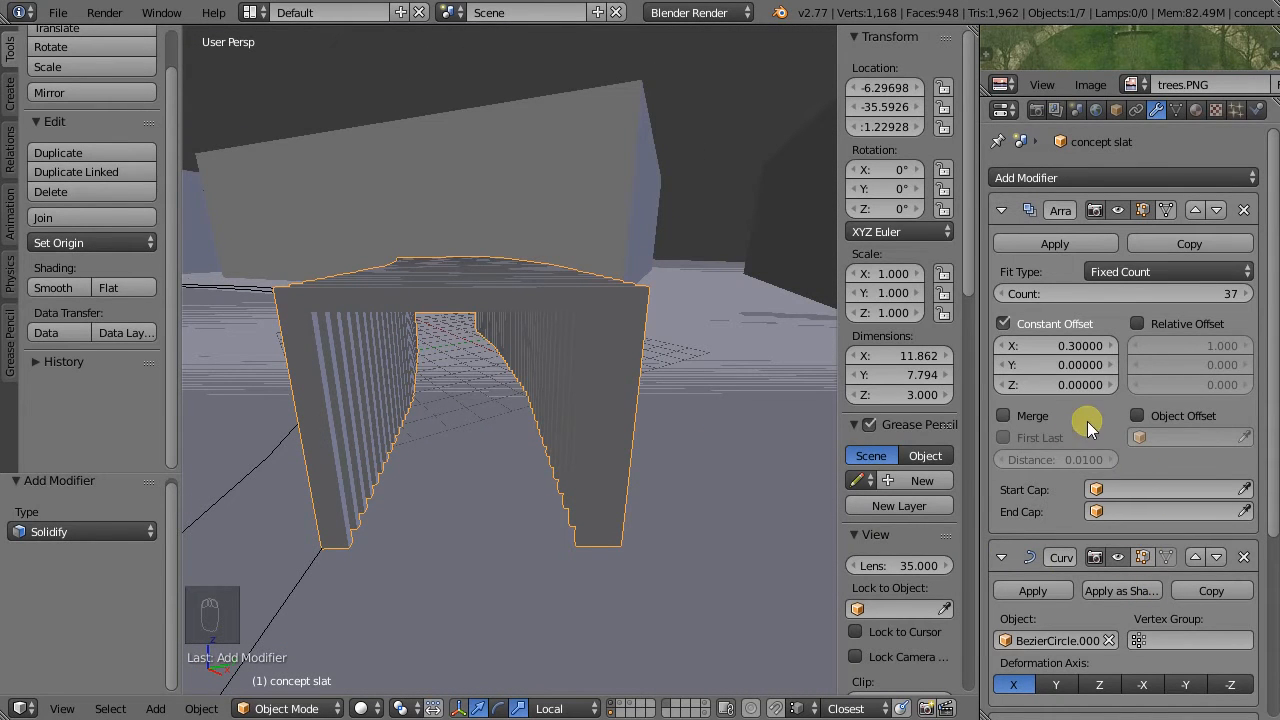
scroll(1087, 421, "down", 2)
scroll(545, 384, "down", 6)
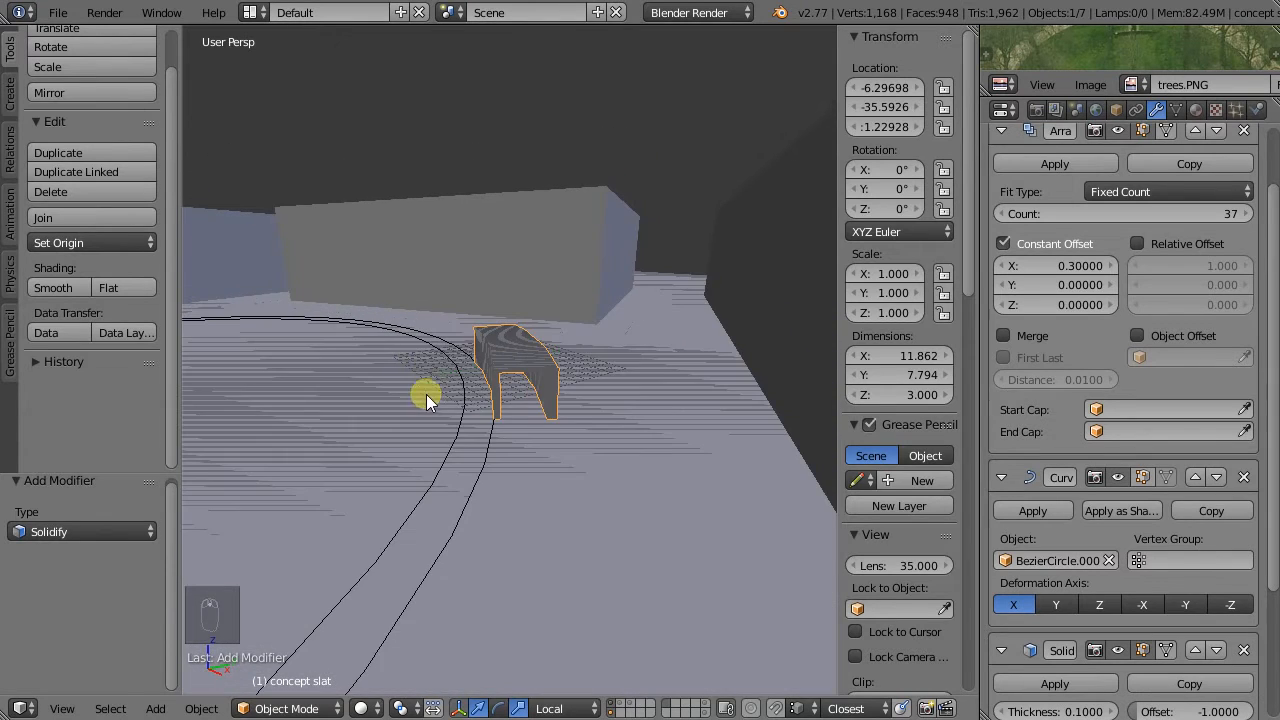
middle_click_drag(437, 383, 620, 442)
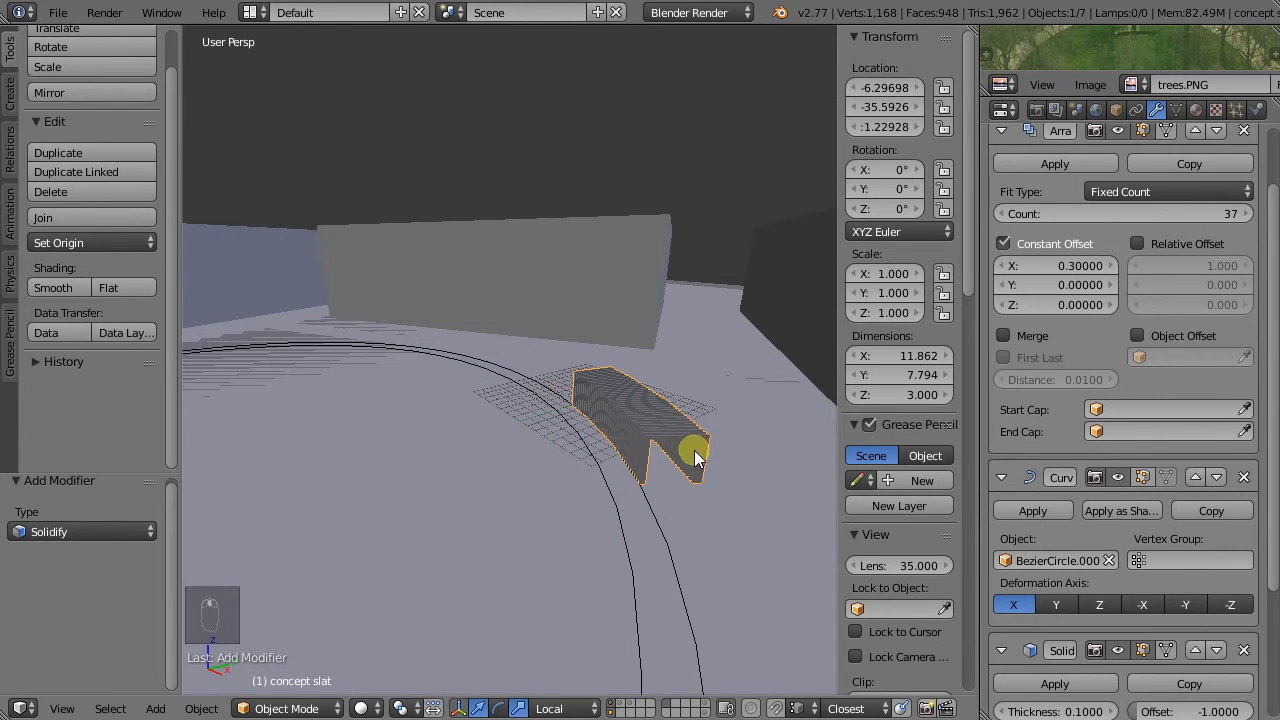
middle_click_drag(742, 450, 567, 452)
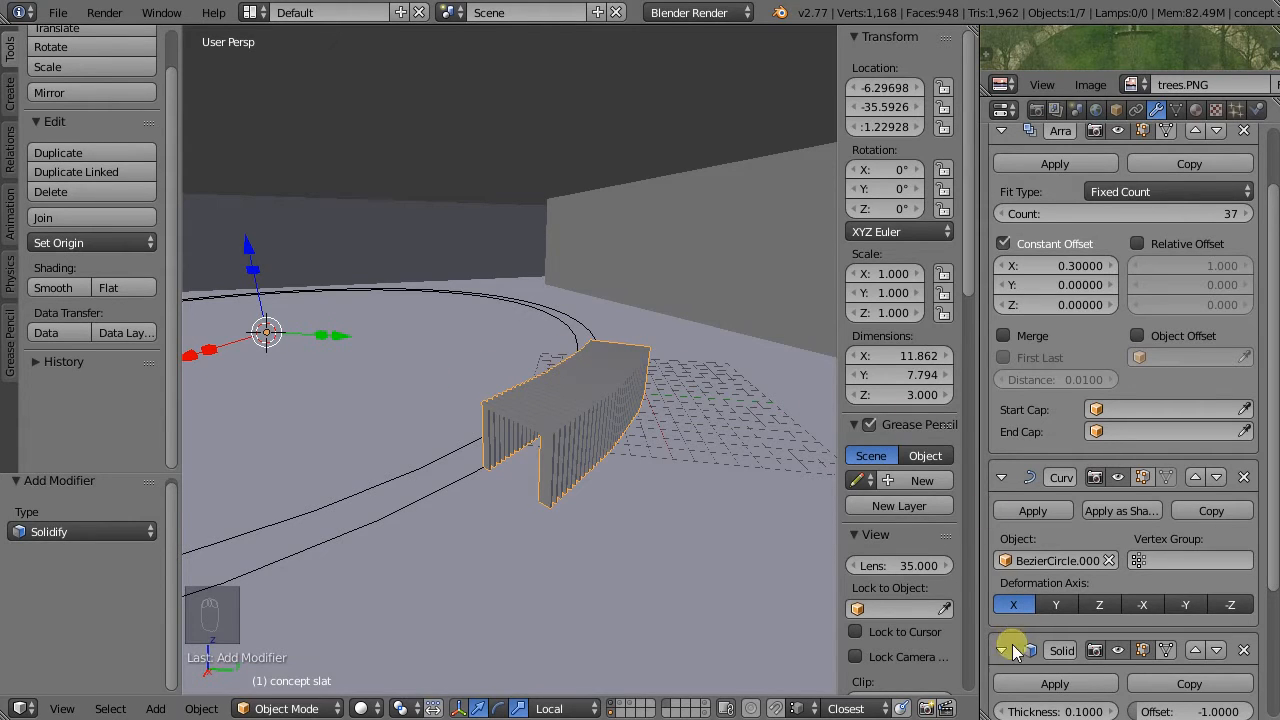
scroll(1120, 568, "down", 3)
middle_click_drag(366, 449, 503, 471)
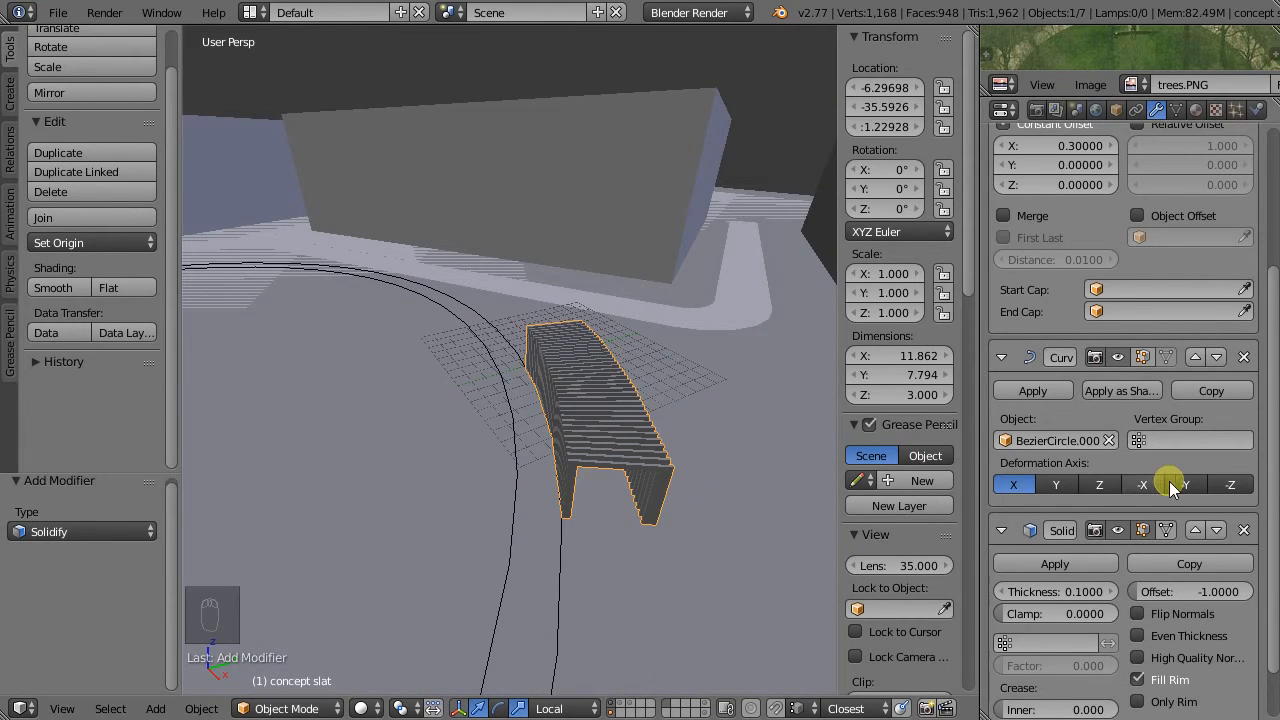
Collapse the settings of the Solidify, Curve and Array modifiers in the slat's modifier stack.
left_click(1001, 531)
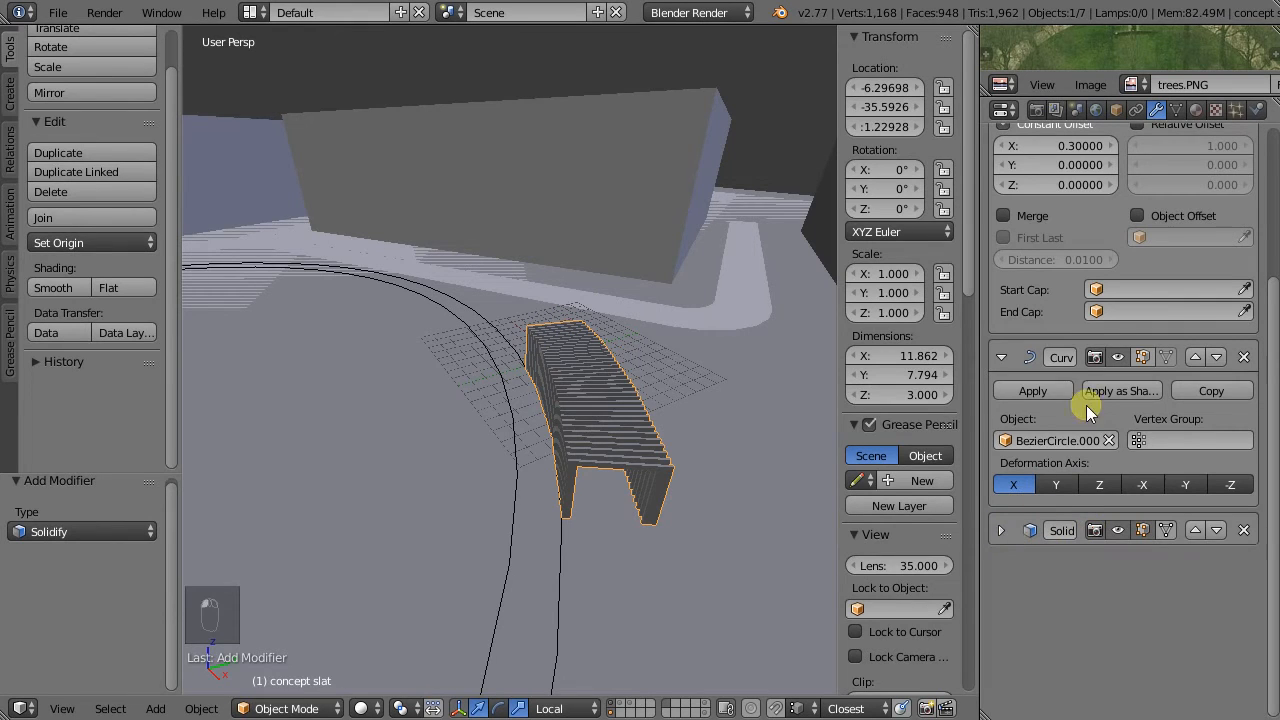
left_click(1001, 357)
scroll(1041, 344, "up", 4)
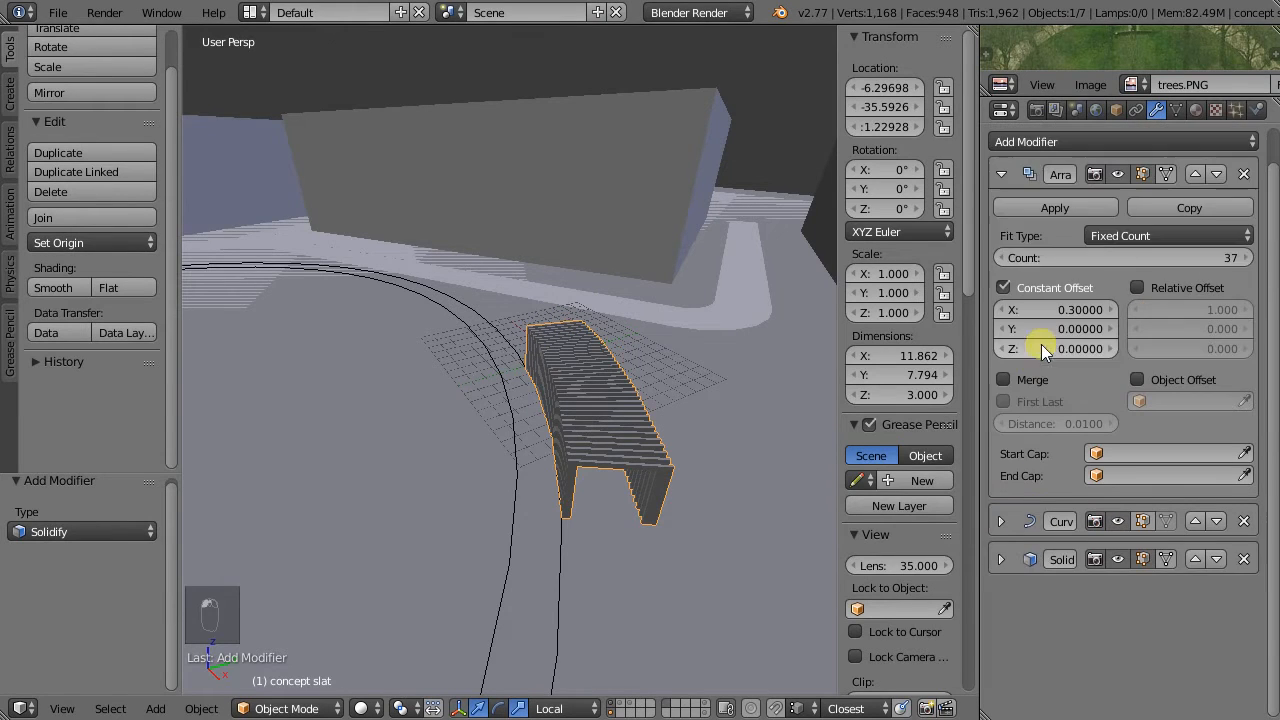
left_click(1001, 174)
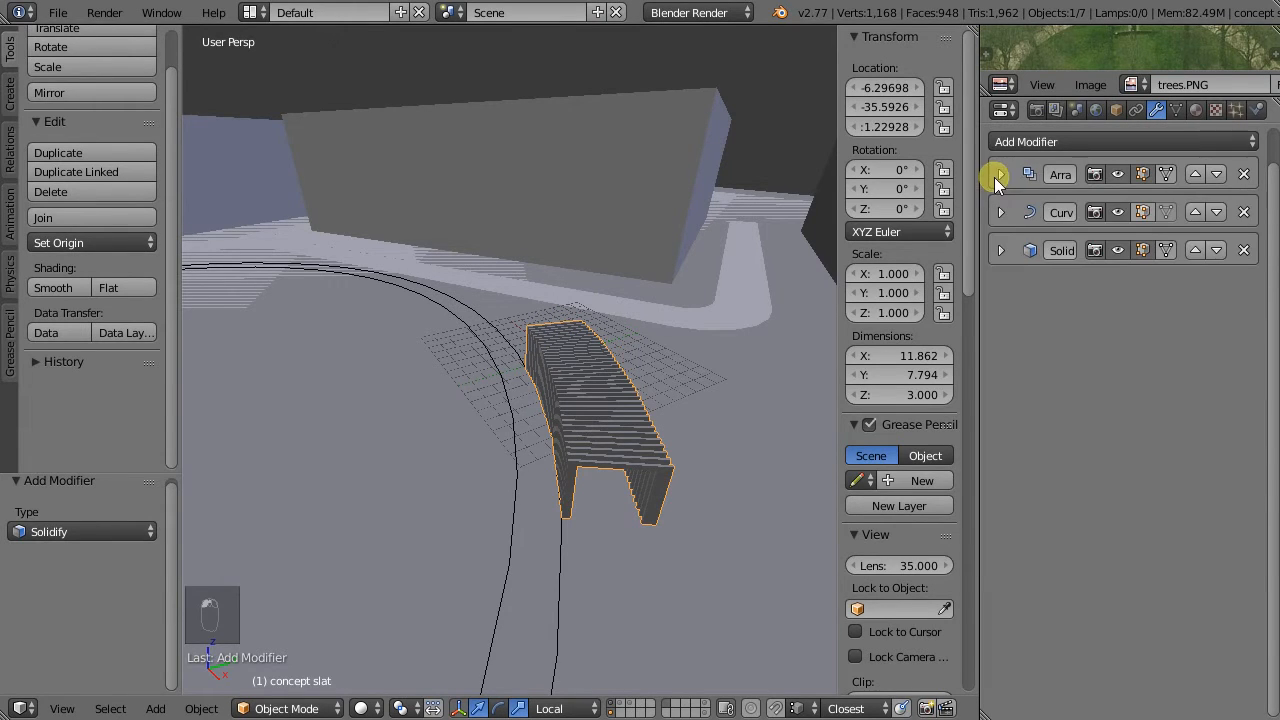
Turn off the Curve modifier's viewport display to show the straight slat row at its origin.
left_click(1117, 211)
middle_click_drag(516, 331, 330, 365)
scroll(330, 365, "up", 2)
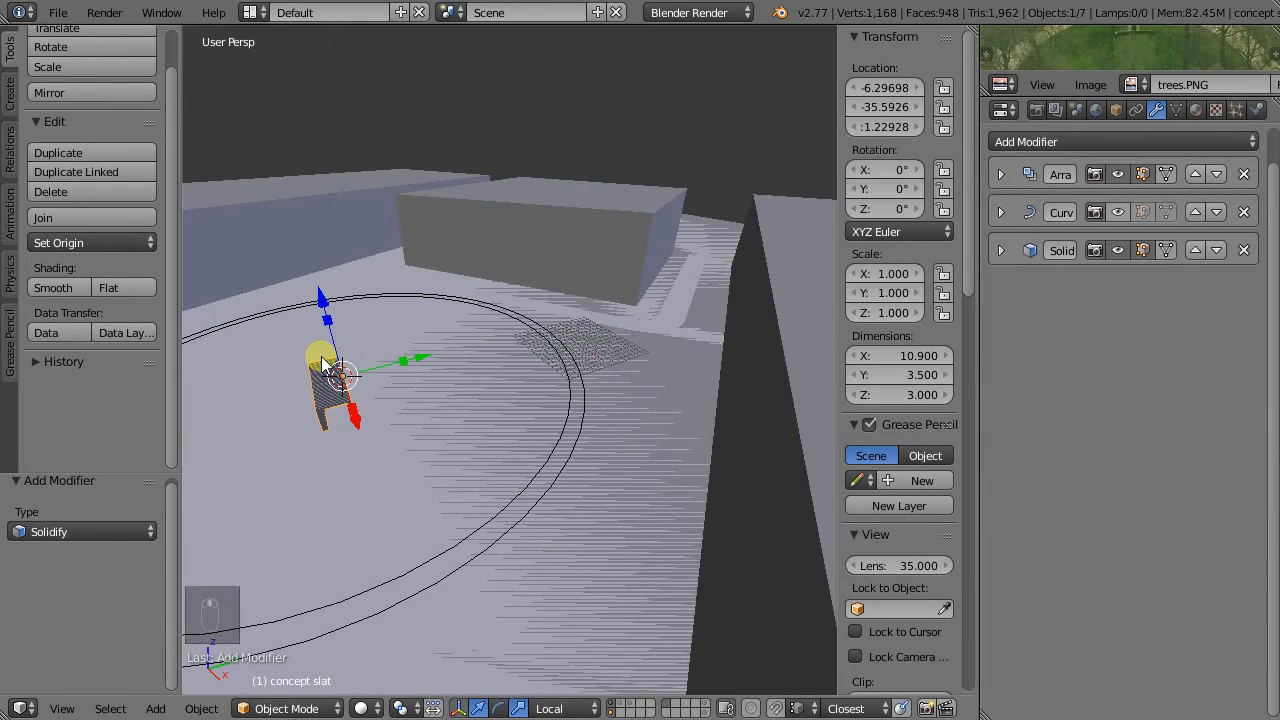
Display the straight slat row in wireframe from the top view with both side panels hidden.
key("ctrl+1")
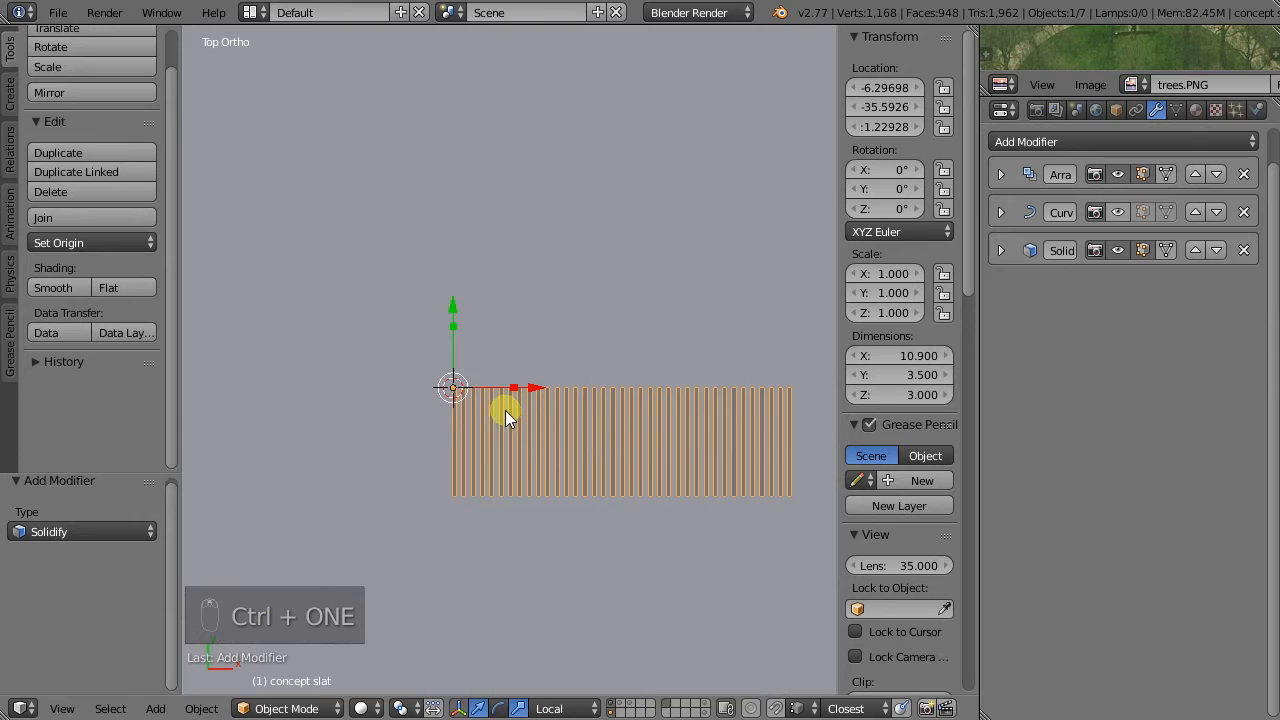
key("z")
middle_click_drag(657, 528, 283, 467, "shift")
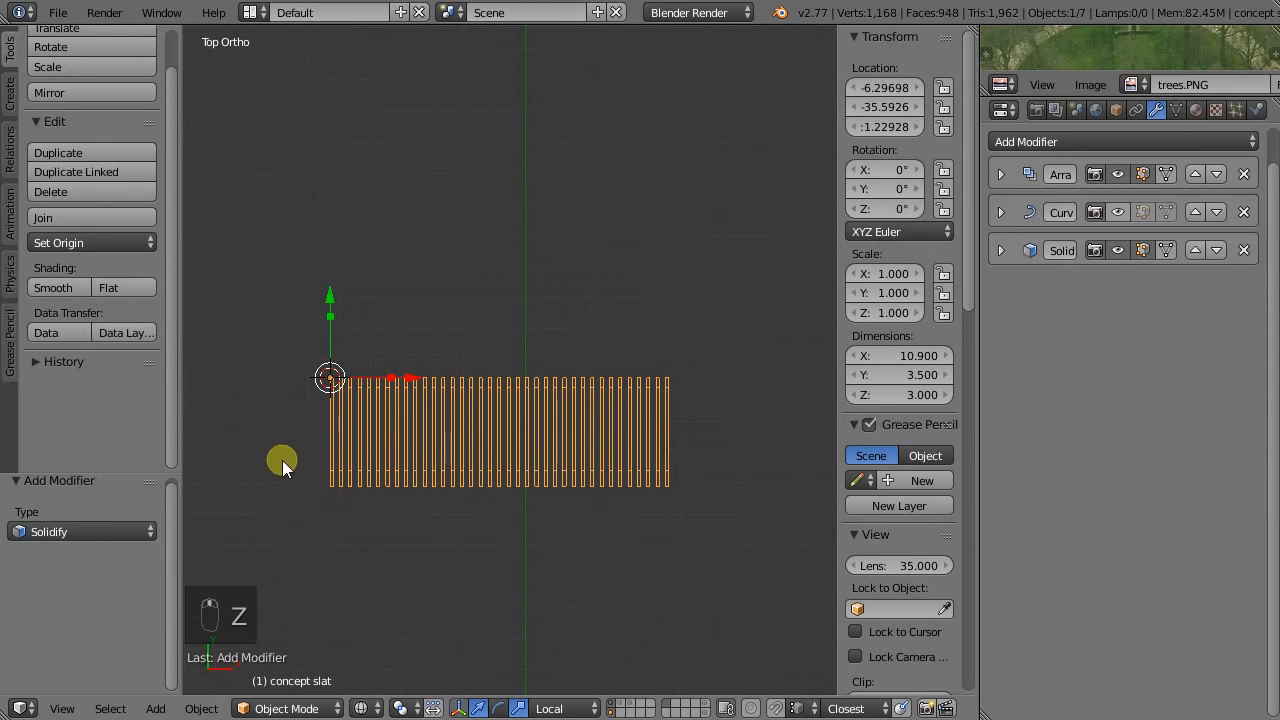
key("t")
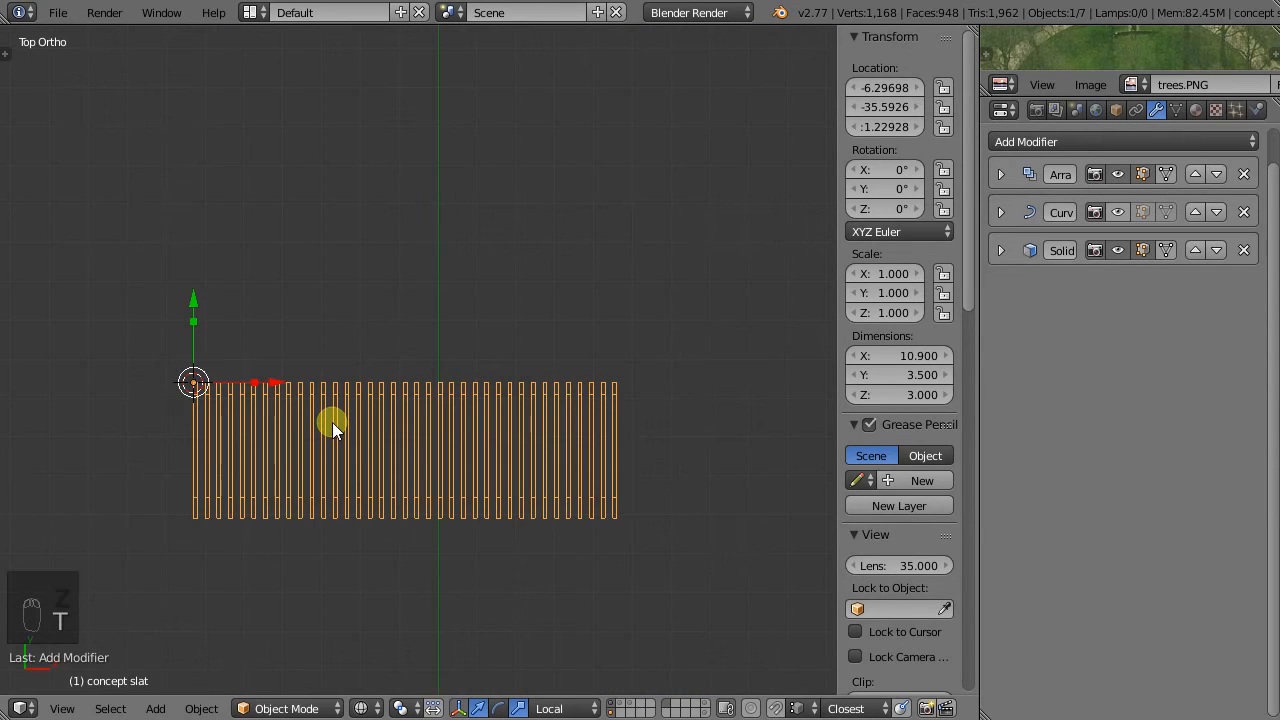
key("n")
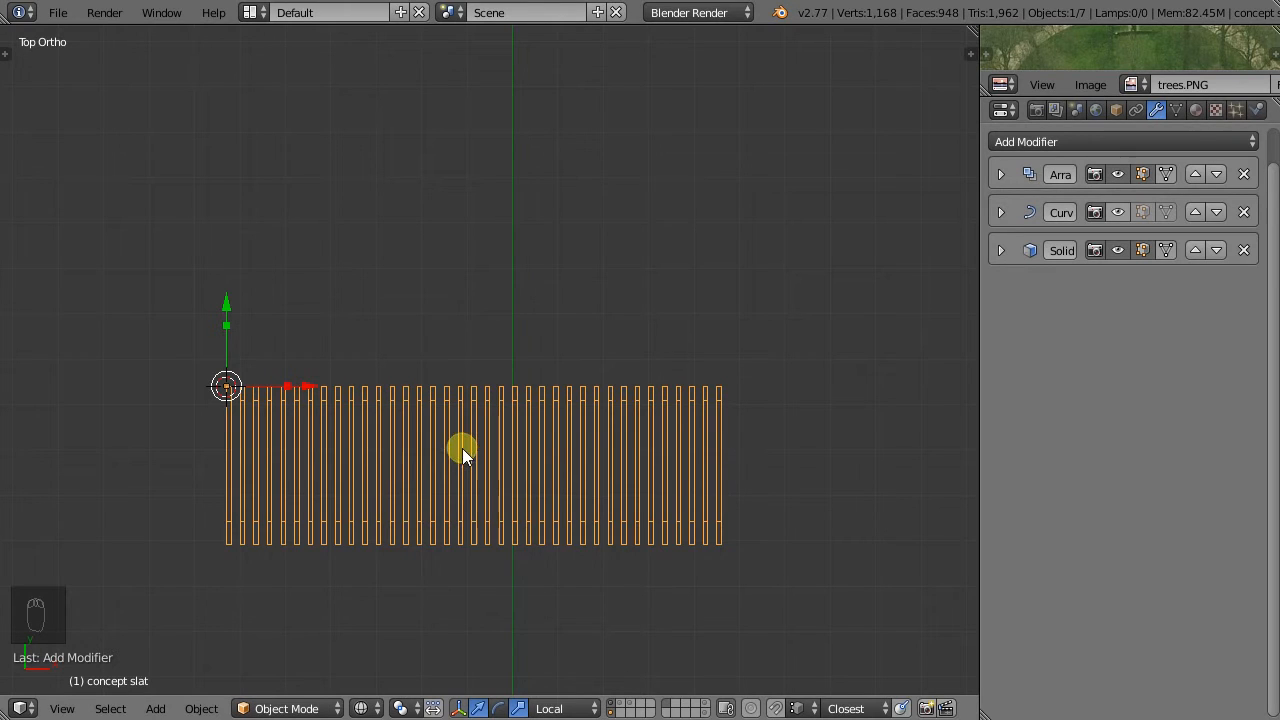
Add a lattice over the slat row and scale it along its local X axis to roughly the row's length.
key("shift+a")
mouse_move(455, 480)
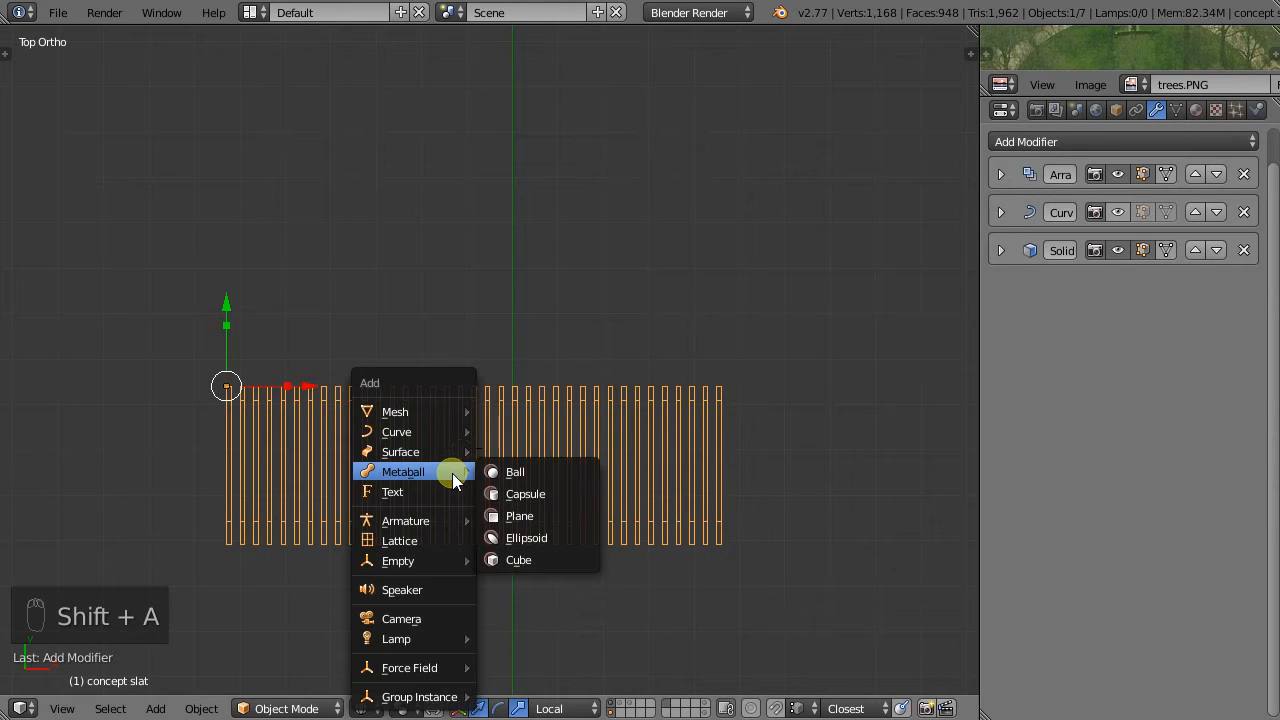
left_click(427, 541)
key("s")
key("x")
key("x")
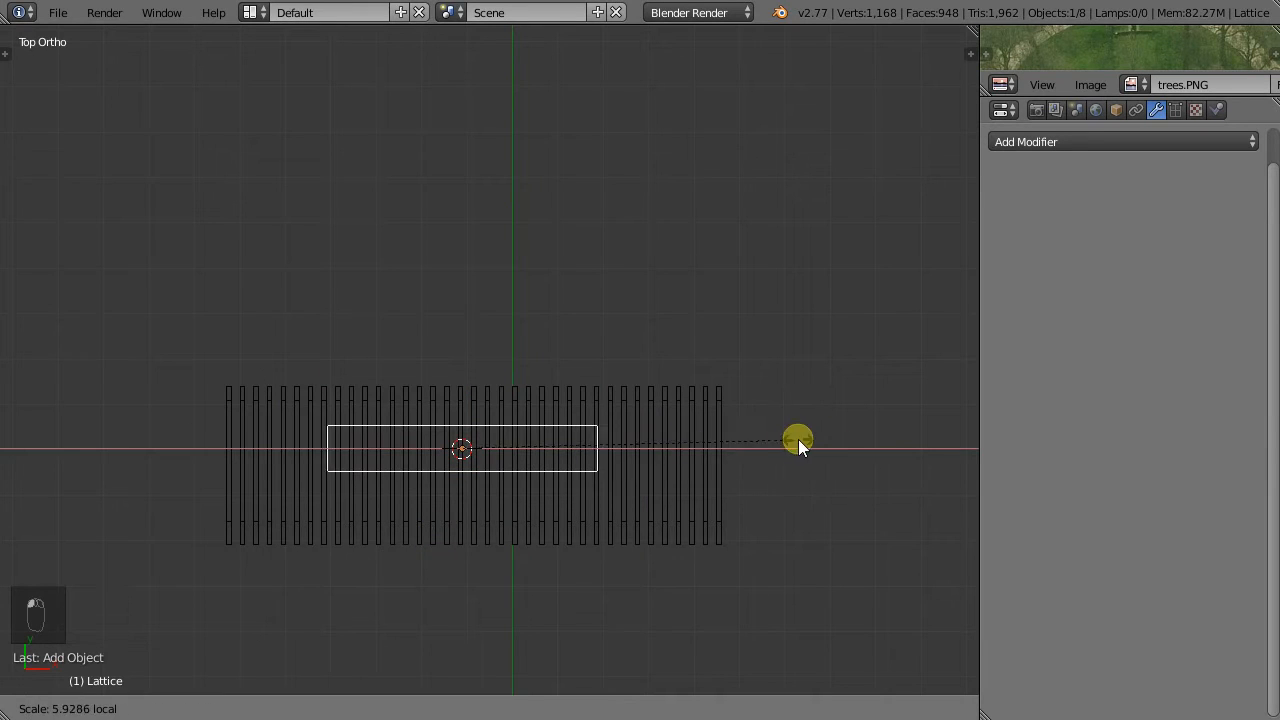
left_click(105, 436)
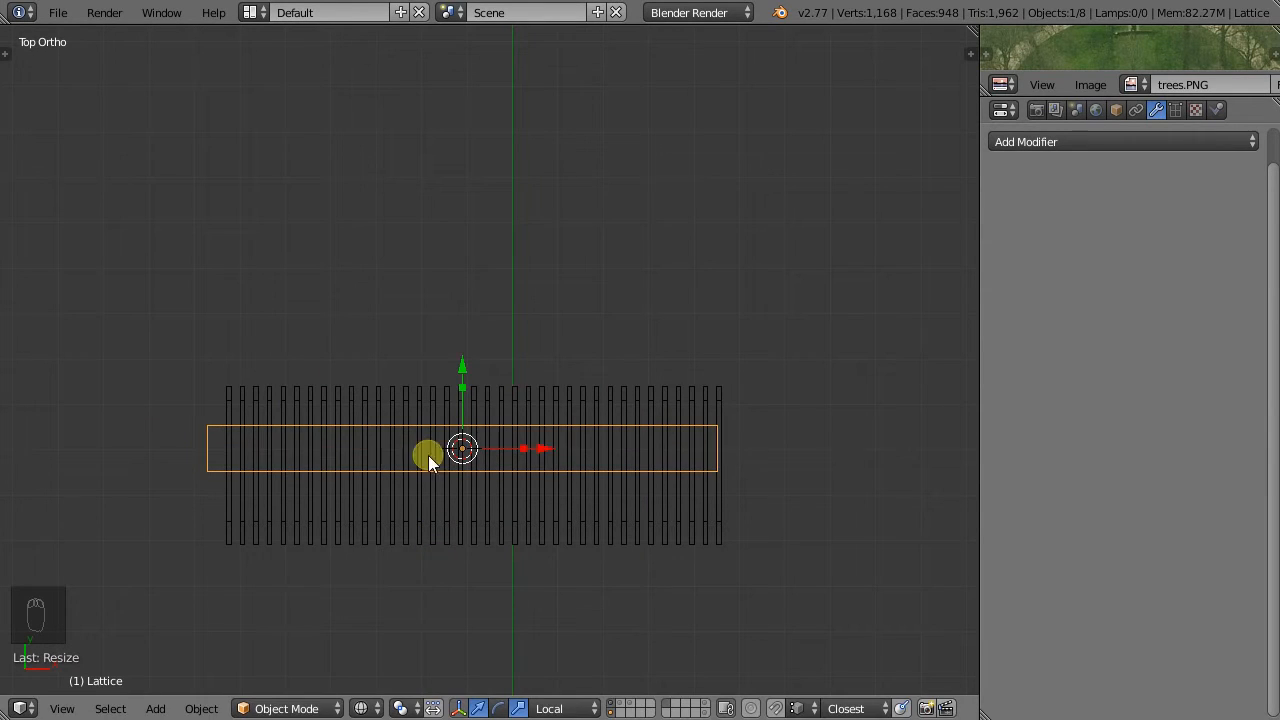
Adjust the lattice's position and size along local X and Y so it encloses the slat row in plan.
left_click_drag(547, 445, 565, 446)
mouse_move(480, 384)
left_mouse_down()
mouse_move(469, 240)
mouse_move(480, 386)
left_mouse_up()
left_click_drag(530, 465, 535, 464)
left_click_drag(483, 388, 483, 382)
Scale the lattice up along its local Z axis to approach the height of the slats.
middle_click_drag(451, 486, 466, 423)
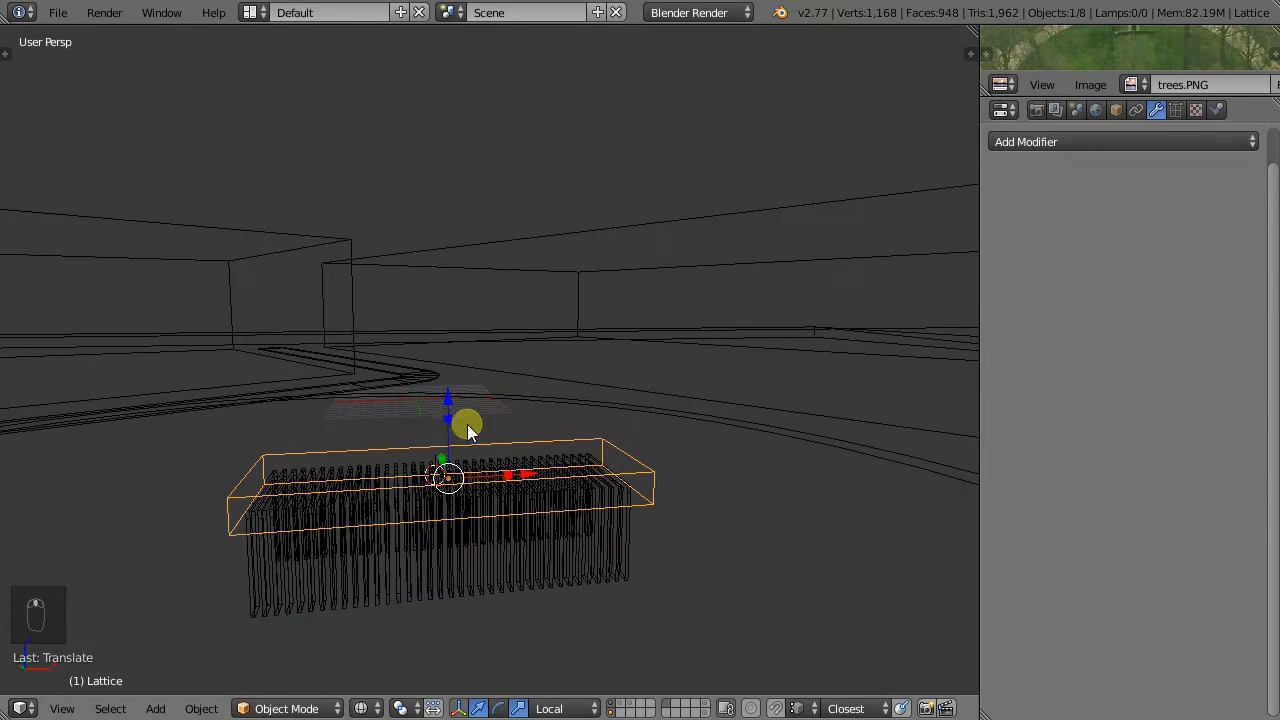
key("s")
key("z")
key("z")
left_click(429, 302)
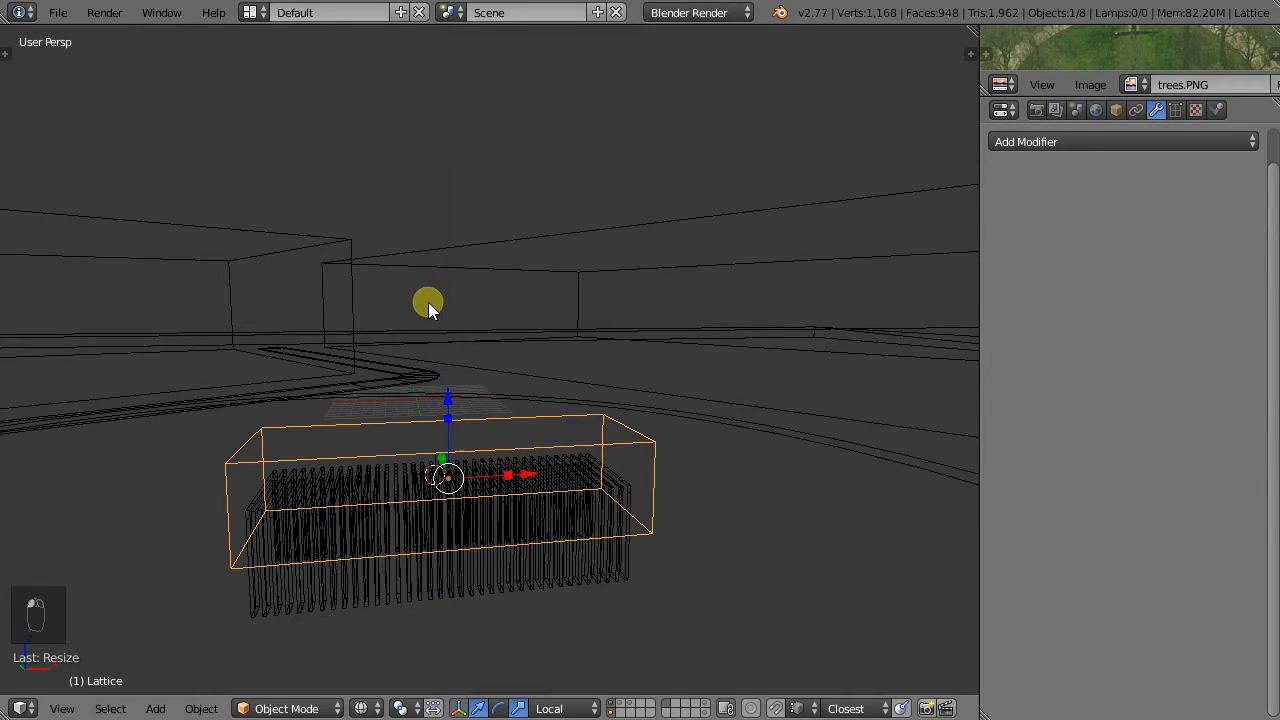
Lower the lattice about 1.5 units along local Z and stretch its height slightly to enclose the slats.
key("ctrl+2")
scroll(461, 412, "up", 4)
key("g")
key("z")
key("z")
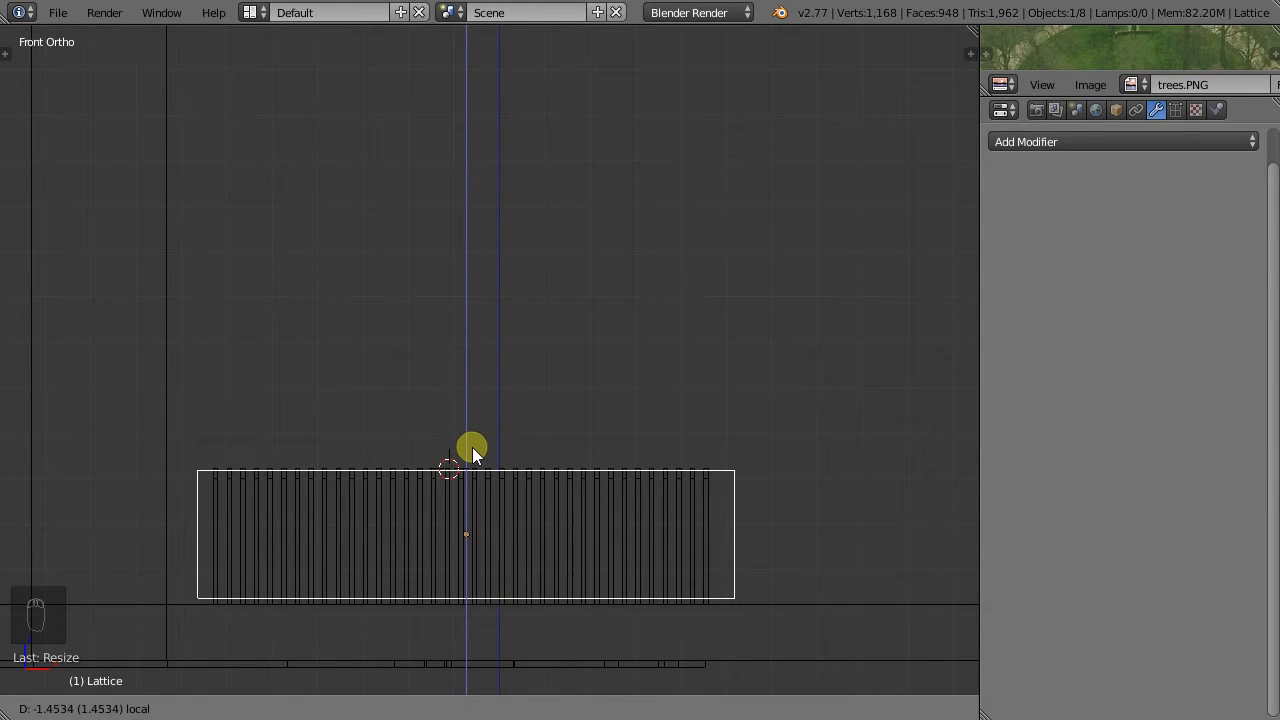
left_click(470, 452)
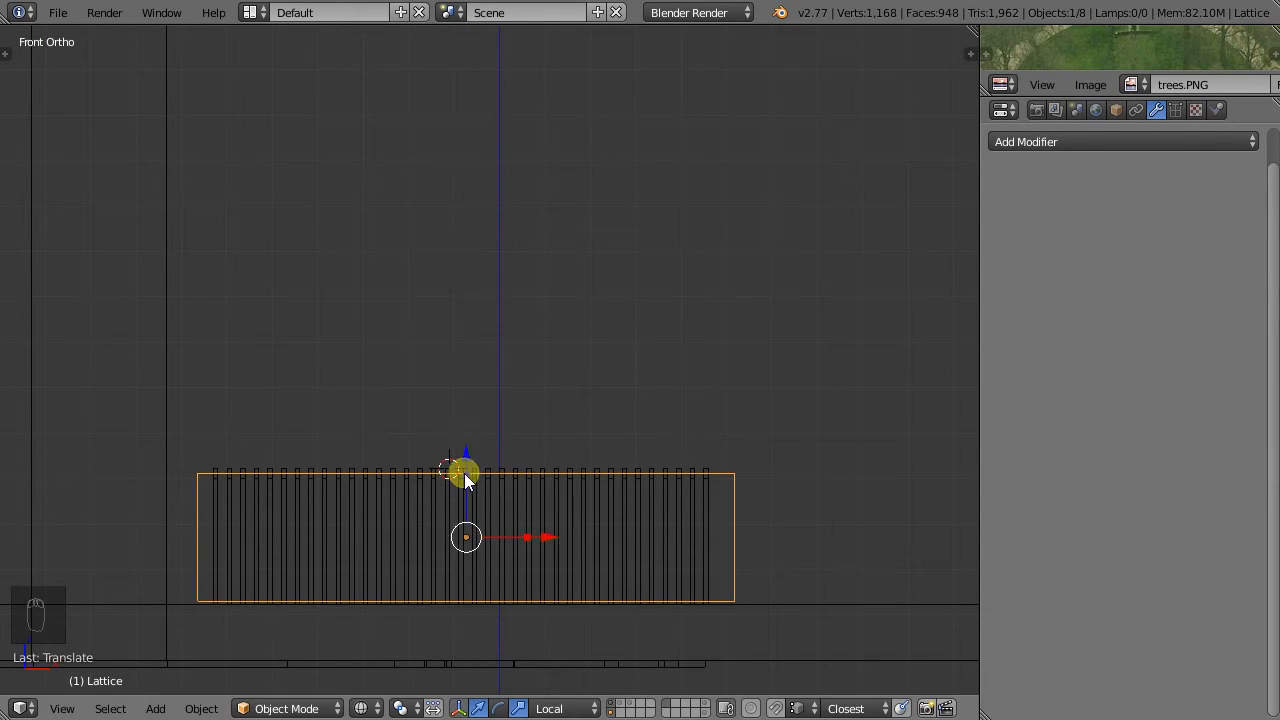
key("s")
key("z")
key("z")
left_click(466, 460)
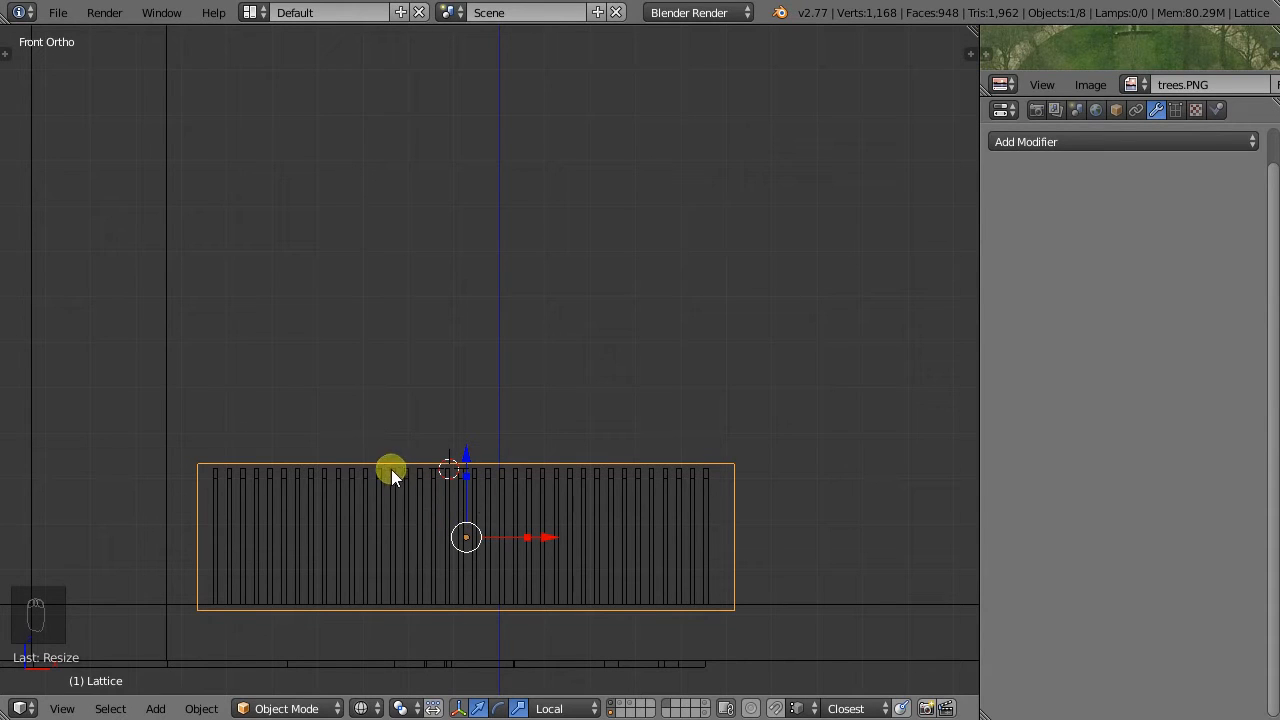
Check the lattice from the top, front and side, and shift it slightly along local Y to fit around the slats.
mouse_move(402, 478)
middle_mouse_down()
mouse_move(426, 500)
mouse_move(423, 534)
middle_mouse_up()
key("ctrl+1")
scroll(441, 530, "up", 5)
middle_click_drag(441, 530, 420, 478)
key("ctrl+2")
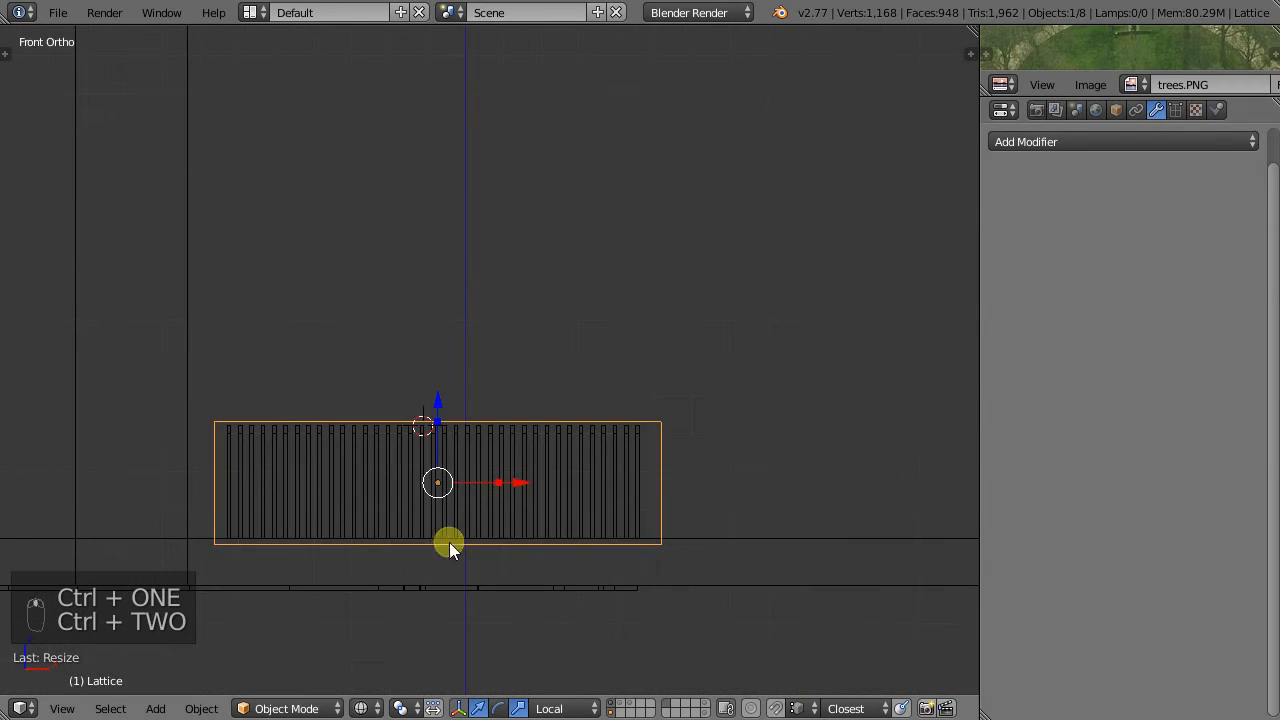
key("ctrl+3")
scroll(449, 491, "up", 2)
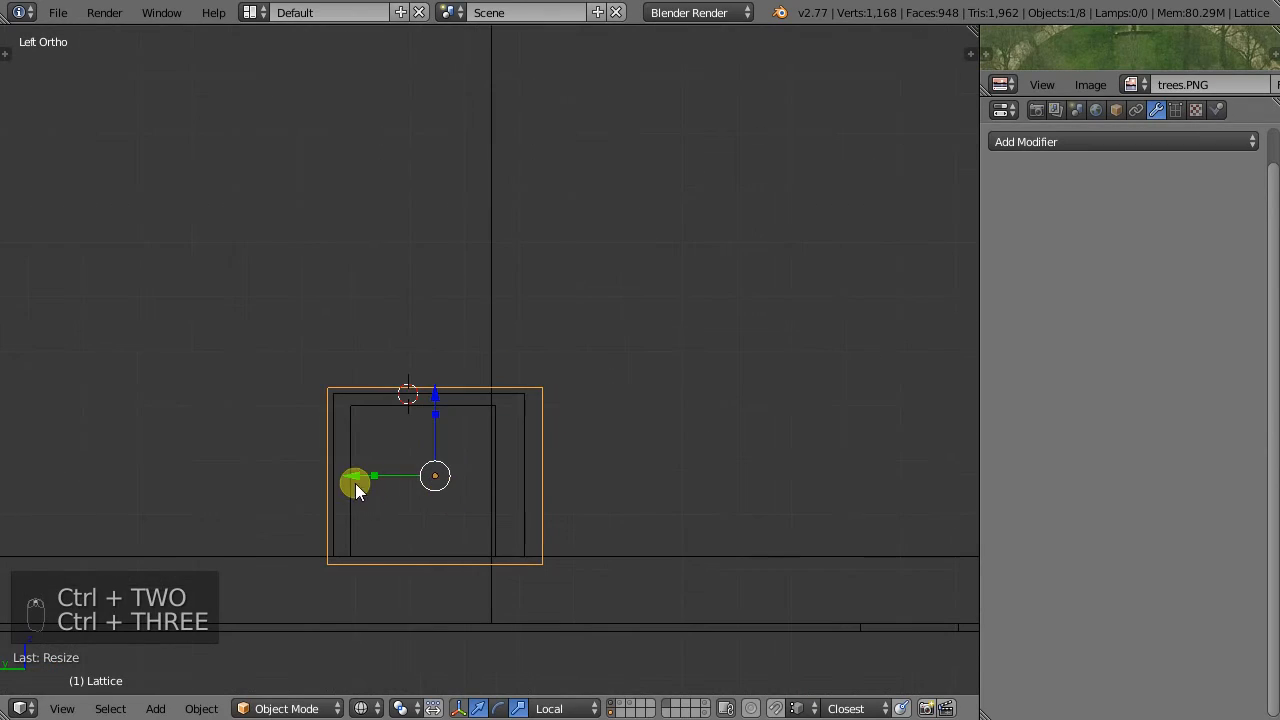
left_click_drag(344, 476, 337, 473)
middle_click_drag(319, 440, 430, 469)
scroll(431, 472, "down", 9)
scroll(433, 487, "up", 3)
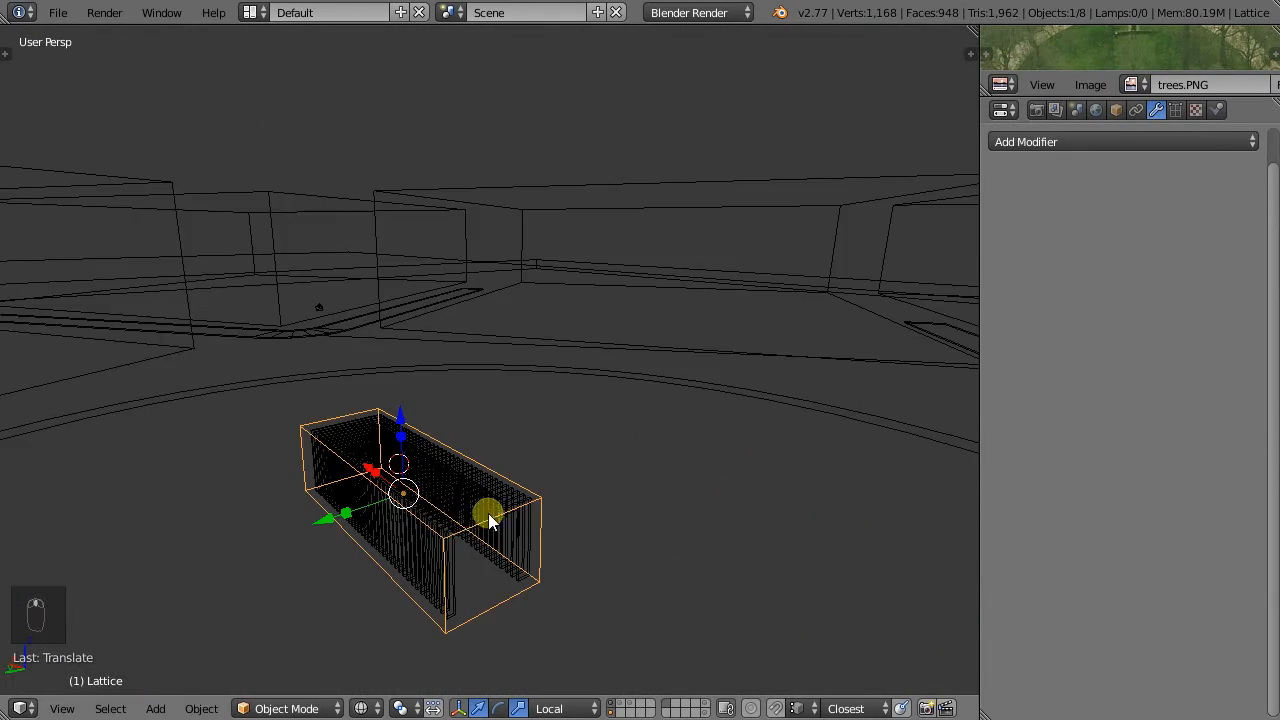
Add a Lattice modifier to the concept slat with the Lattice object as its deformer.
right_click(485, 492)
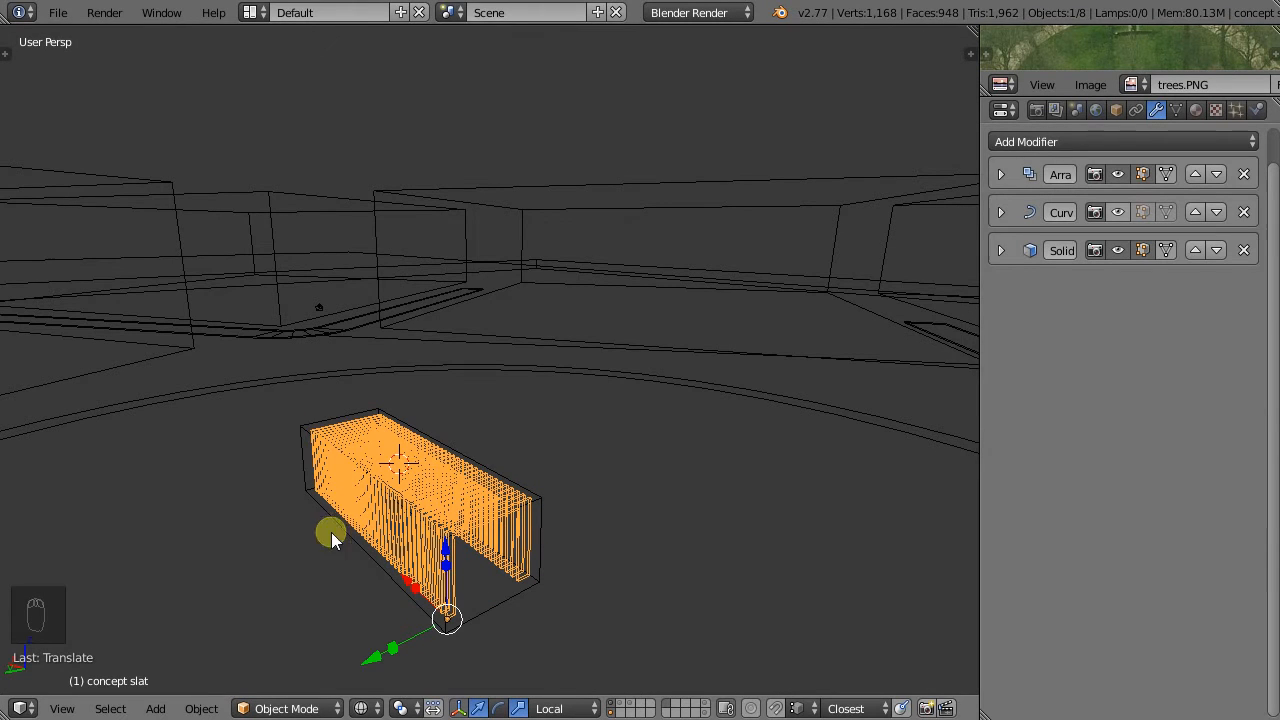
left_click(1088, 144)
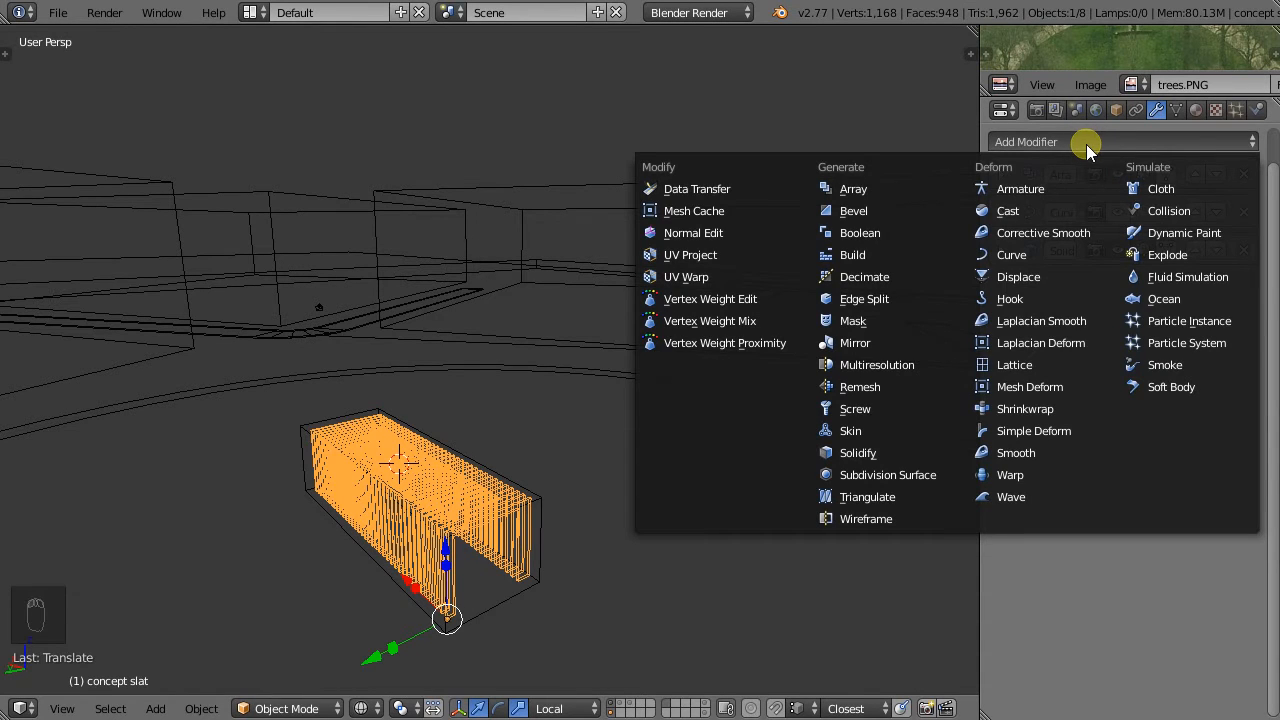
left_click(1009, 364)
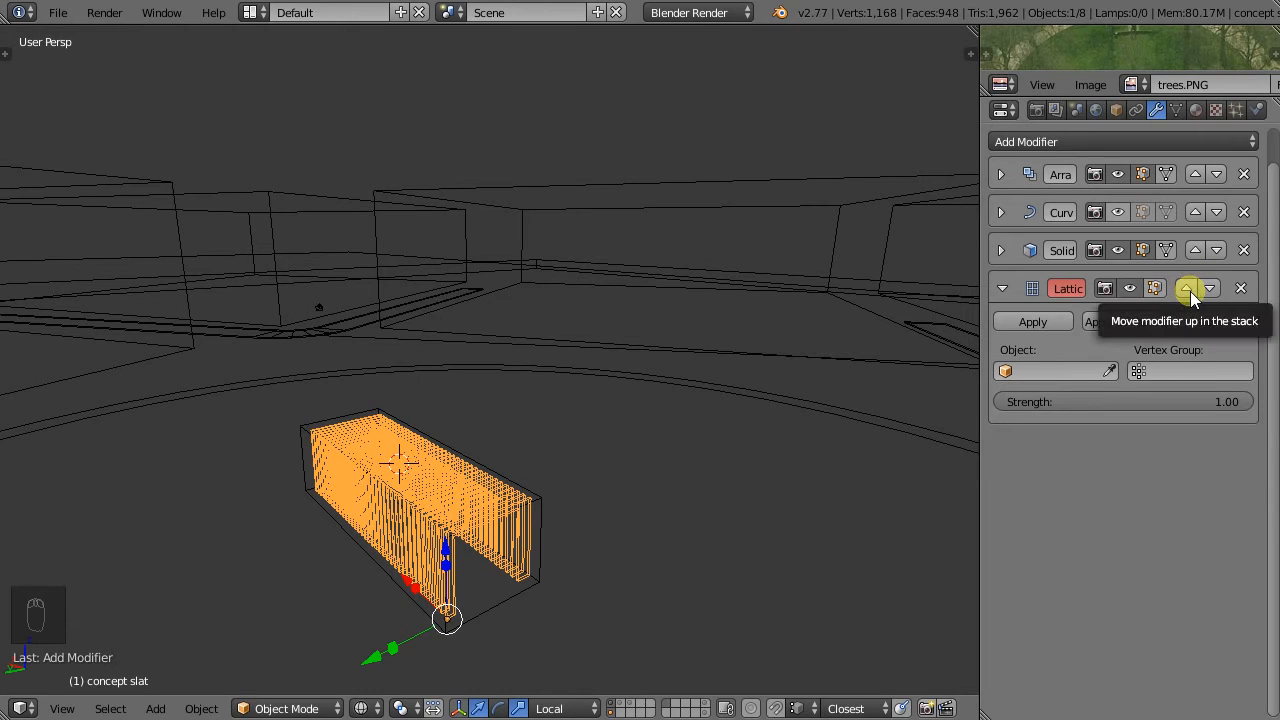
left_click(1068, 372)
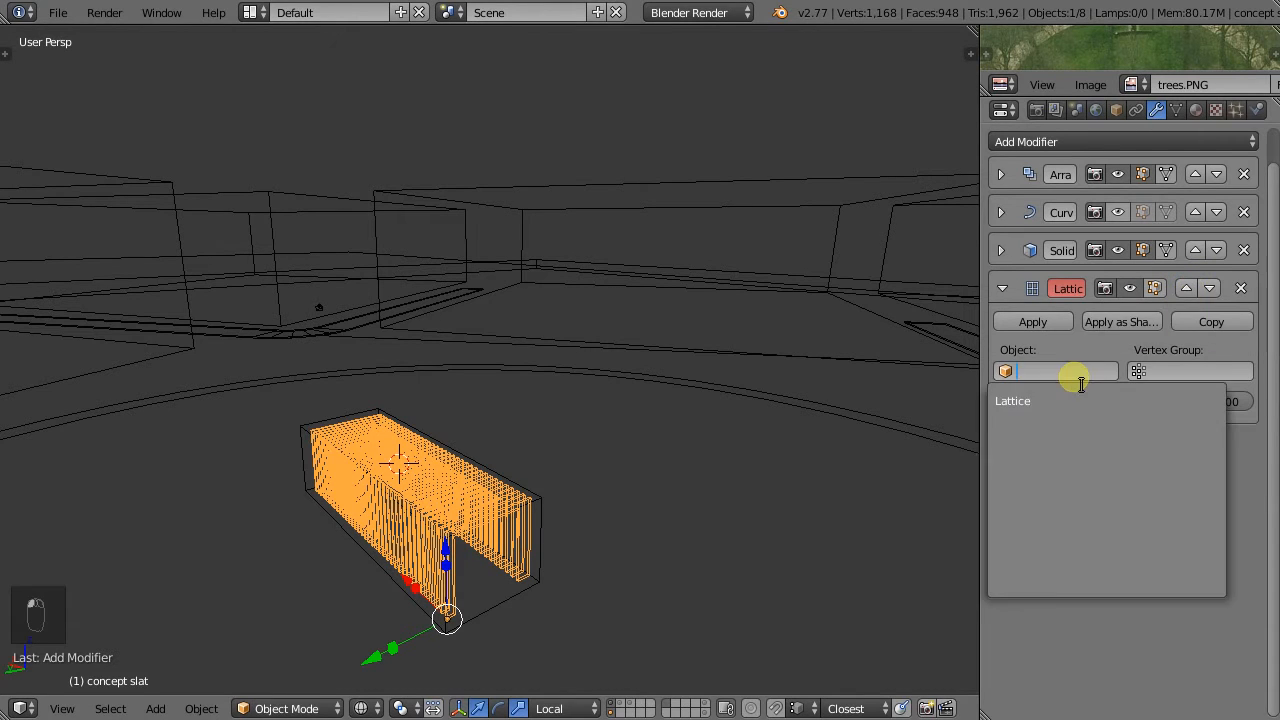
left_click(1046, 402)
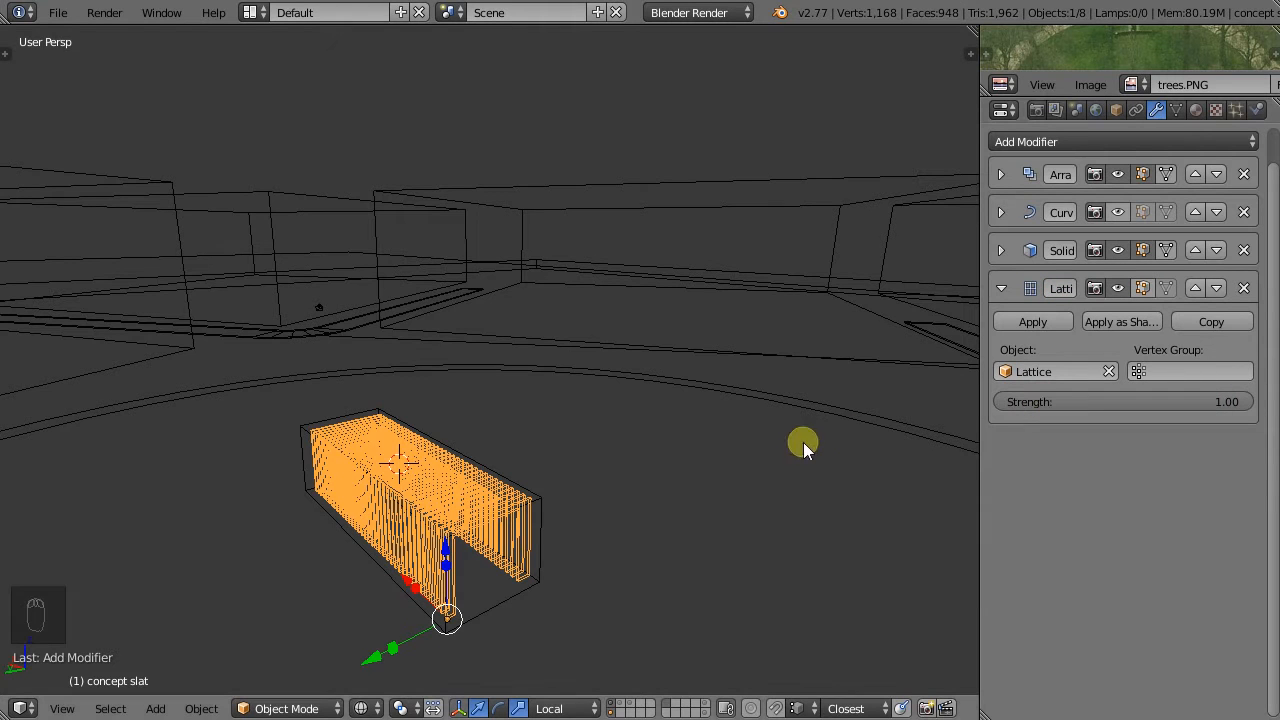
In the lattice's Edit Mode, raise one upper corner point at the near end along local Z.
right_click(541, 502)
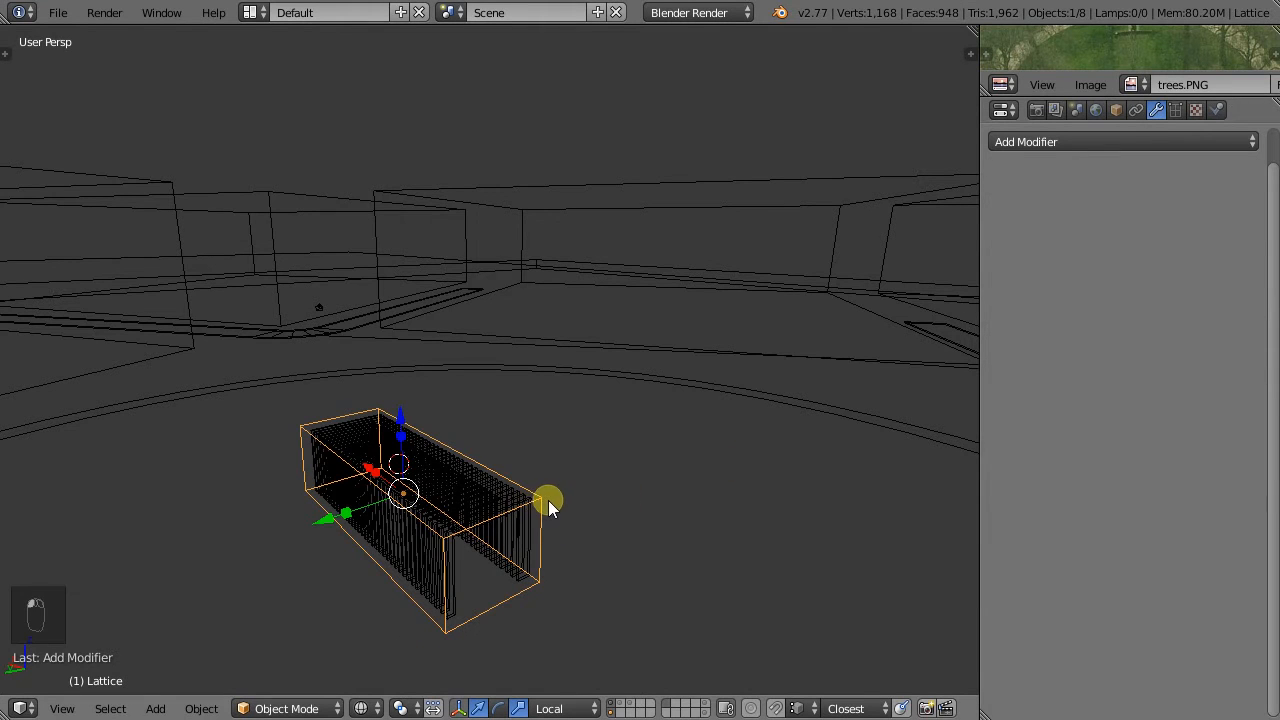
left_click(245, 708)
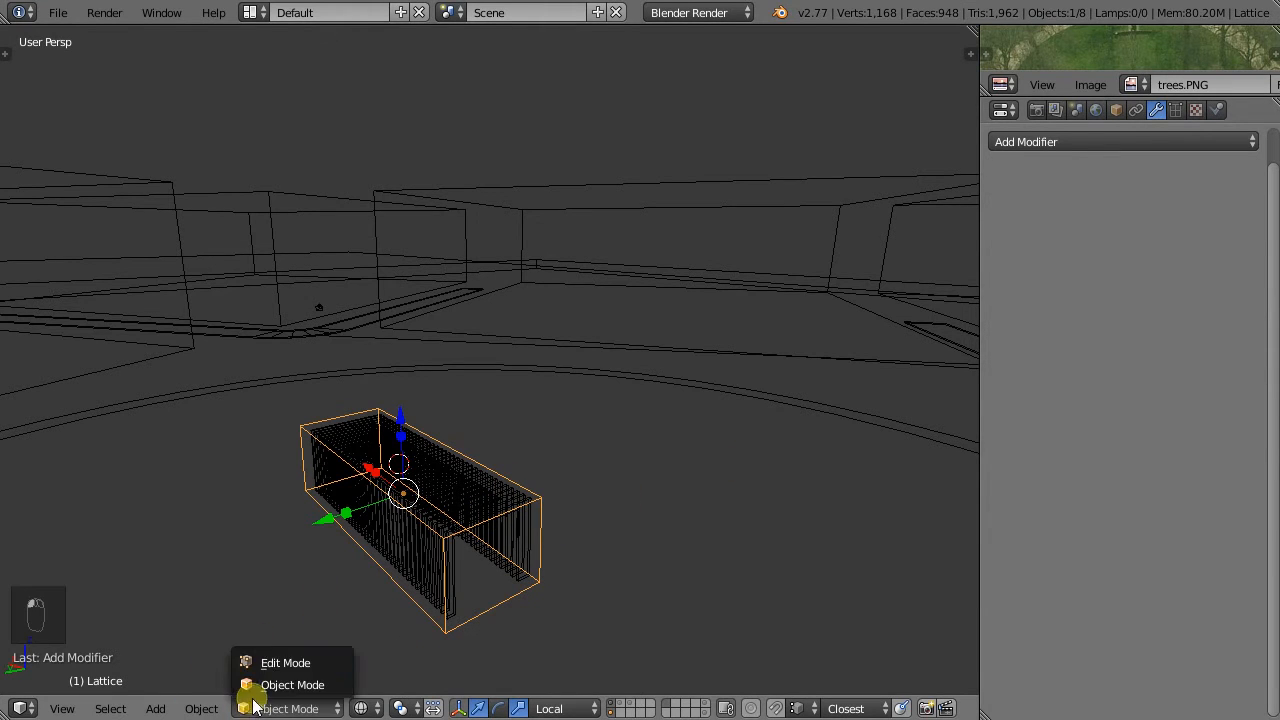
left_click(250, 659)
right_click(553, 511)
key("g")
key("z")
key("z")
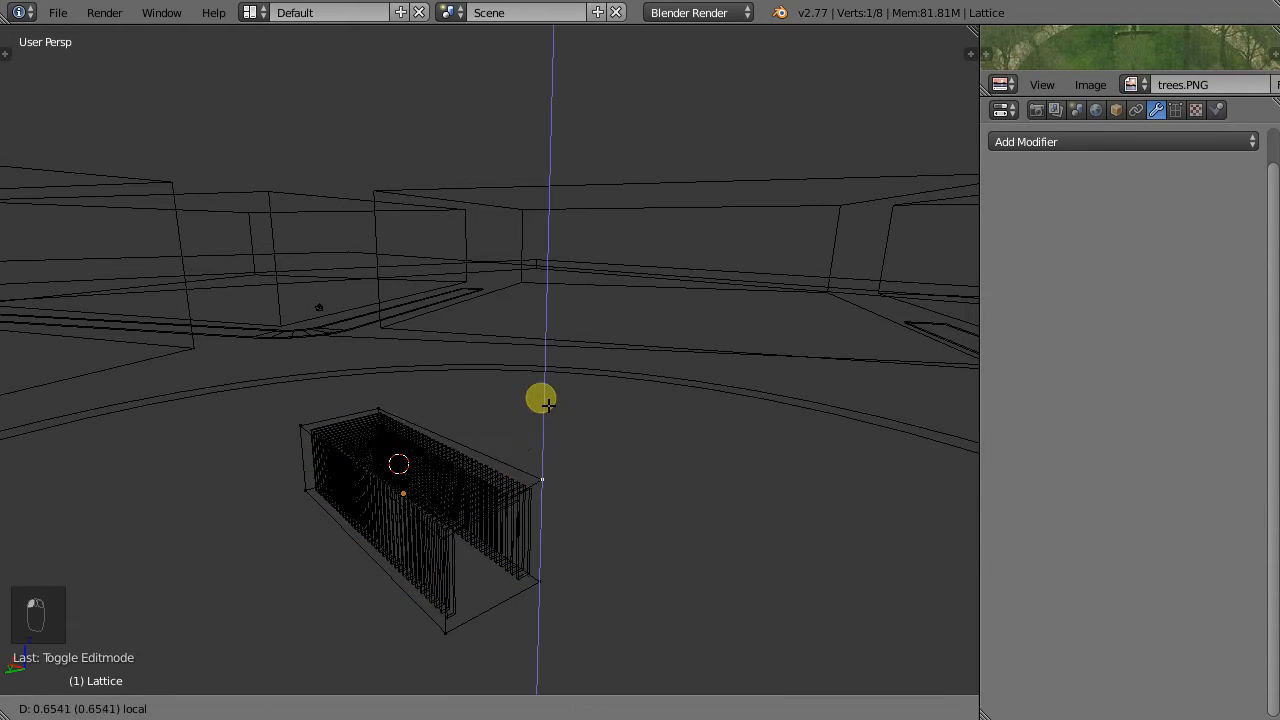
left_click(548, 313)
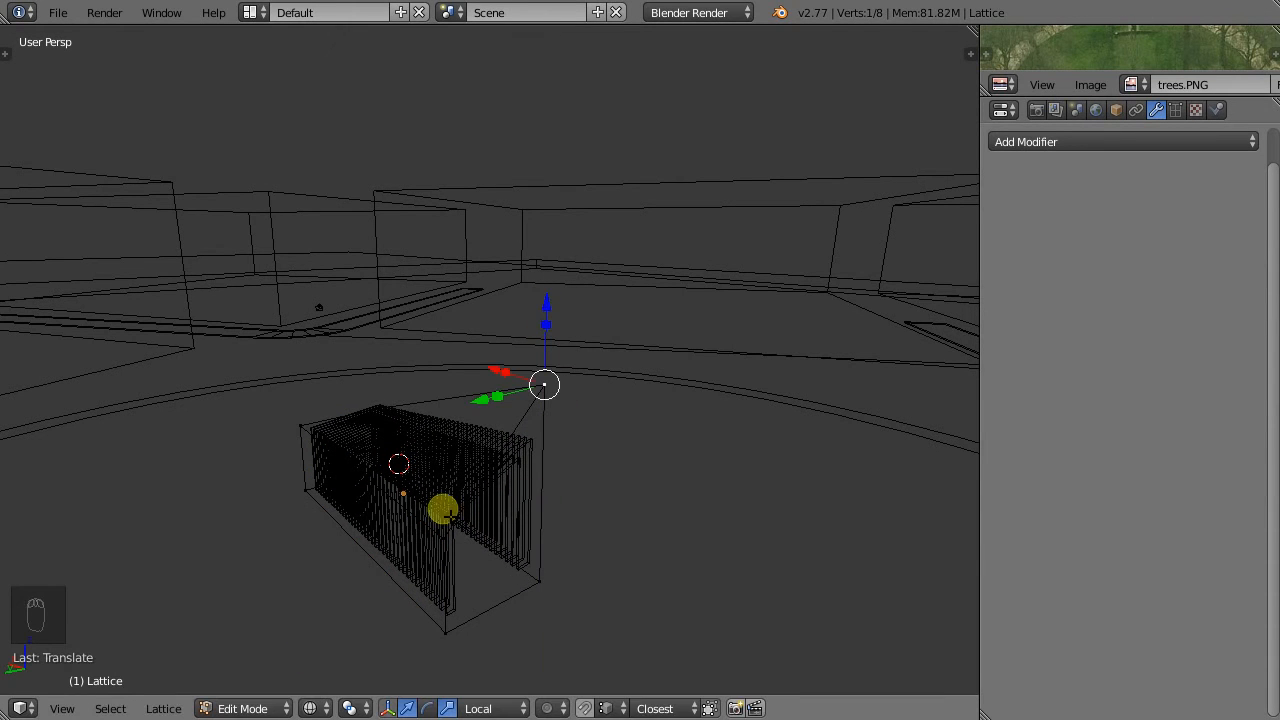
Move the raised lattice corner outward along local Y, then return to Object Mode with solid shading.
key("g")
key("y")
key("y")
left_click(592, 372)
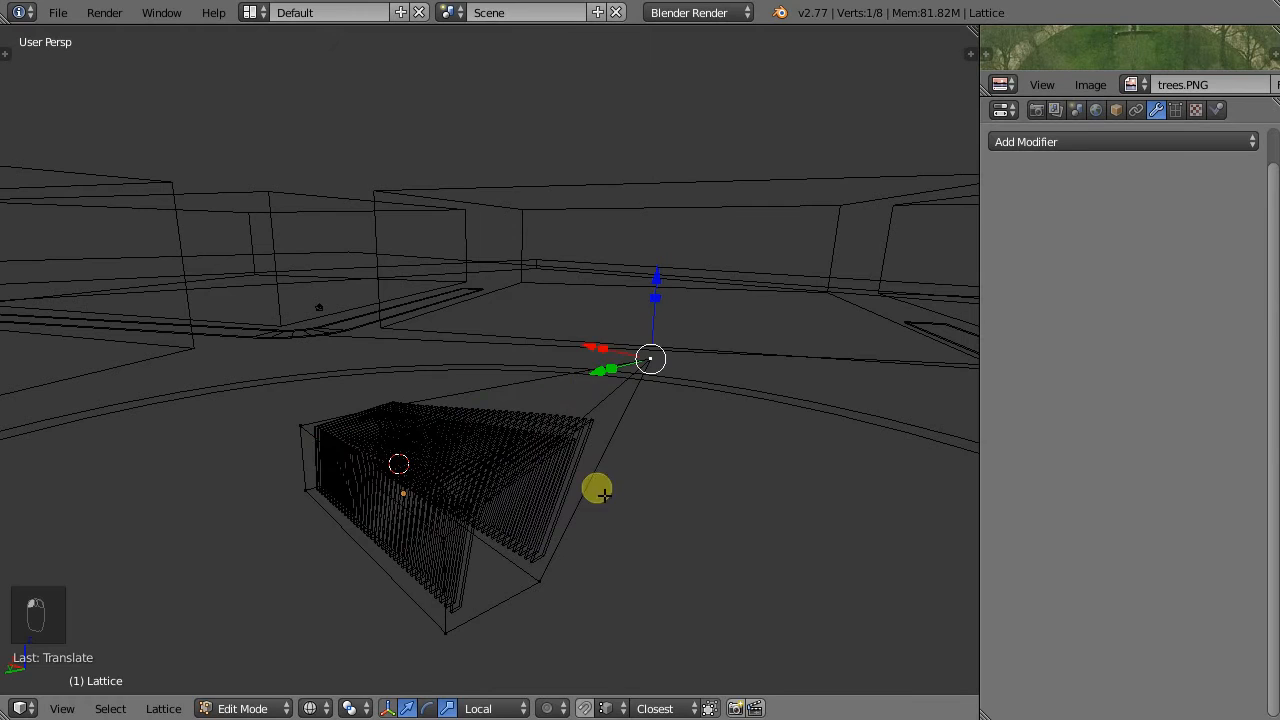
key("Tab")
key("z")
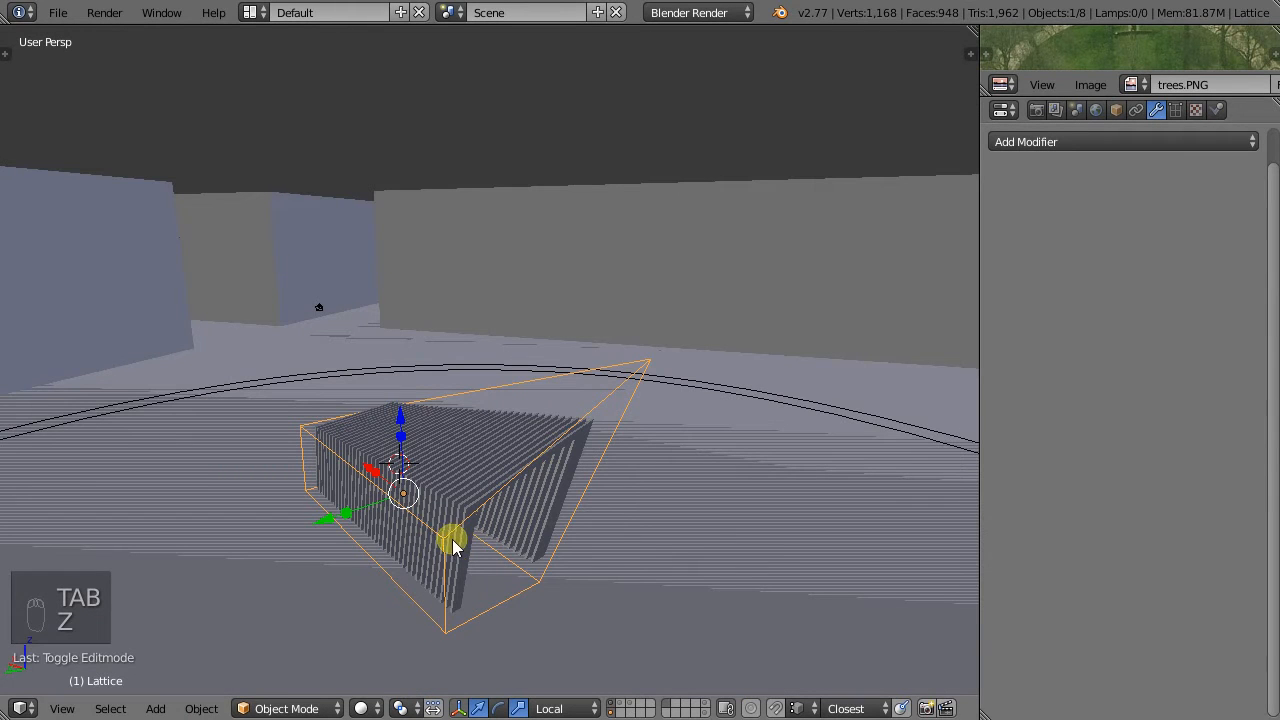
Move the concept slat's Lattice modifier up the stack to sit directly after Array and before Curve.
right_click(465, 540)
middle_click_drag(380, 514, 425, 515)
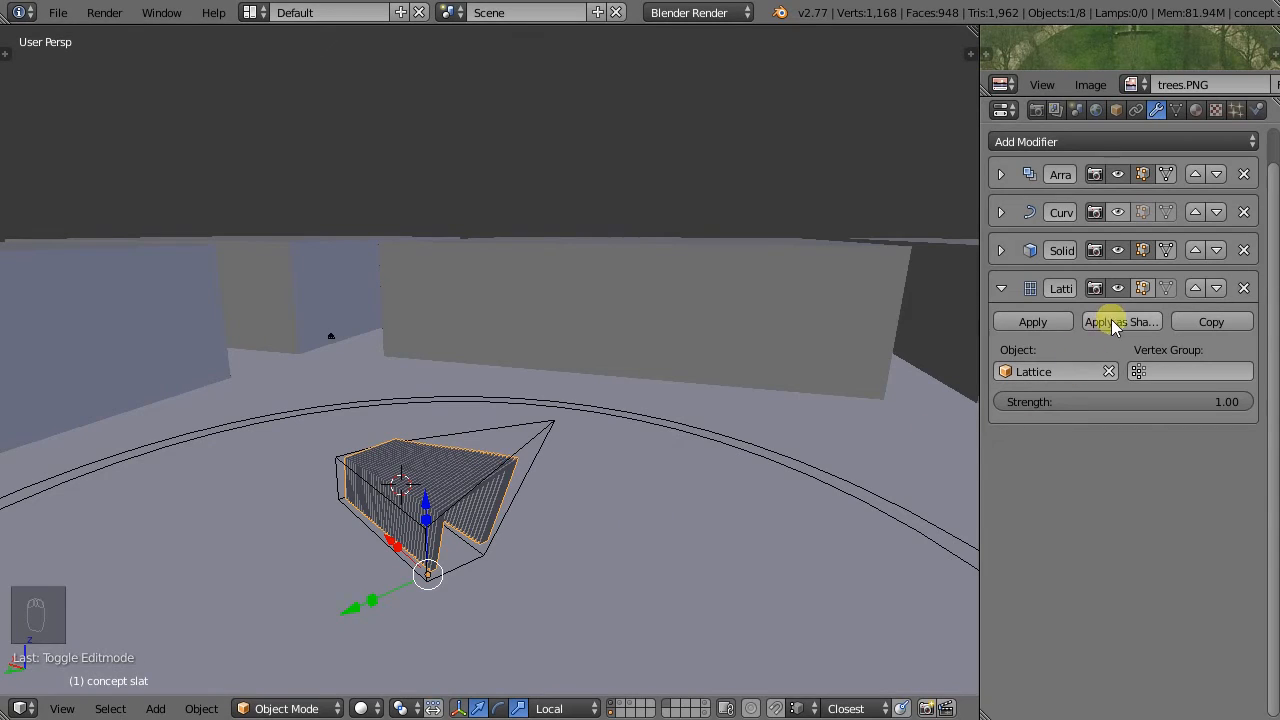
left_click(1196, 288)
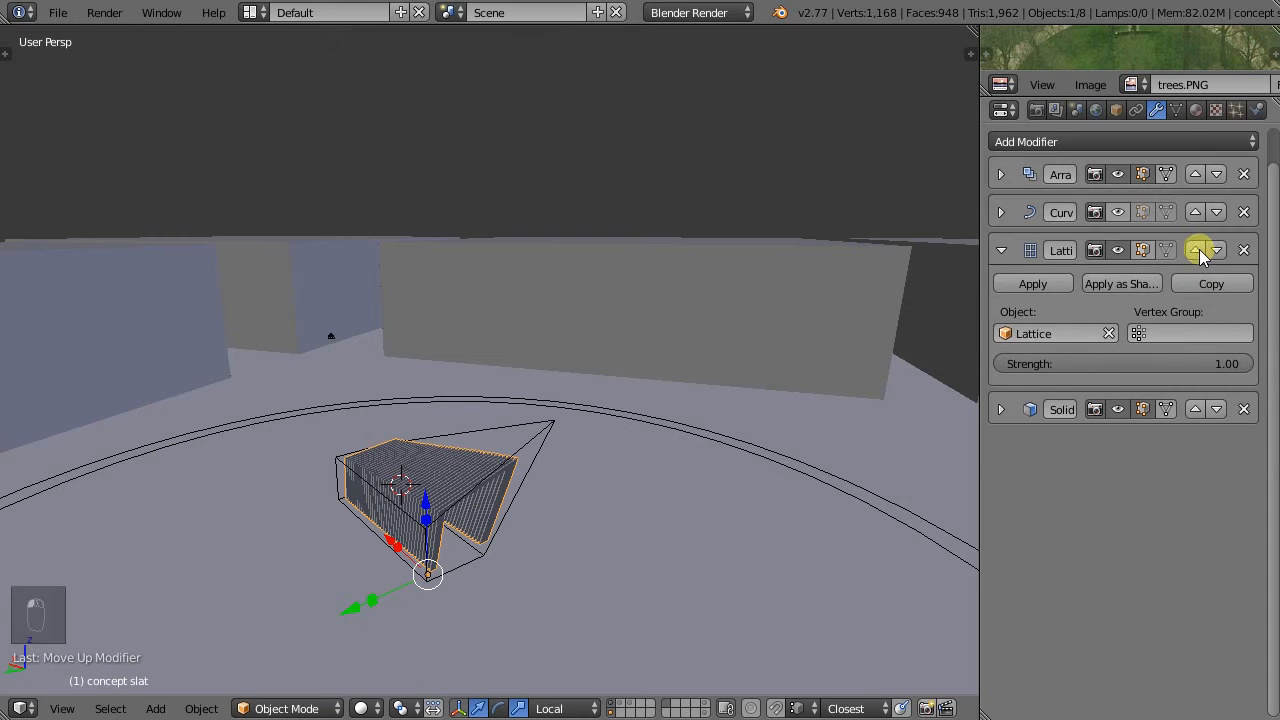
left_click(1197, 250)
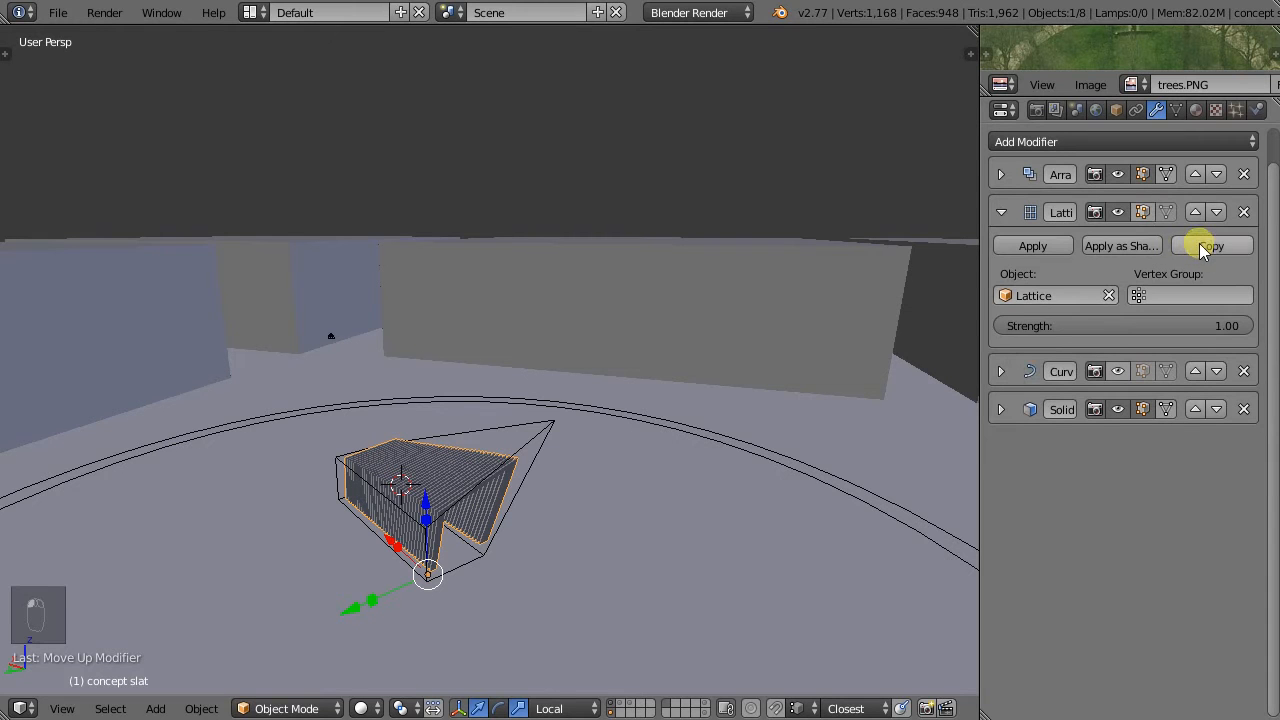
Turn the Curve modifier's viewport display back on and view the deformed slats along the circle.
left_click(1115, 369)
scroll(335, 455, "down", 5)
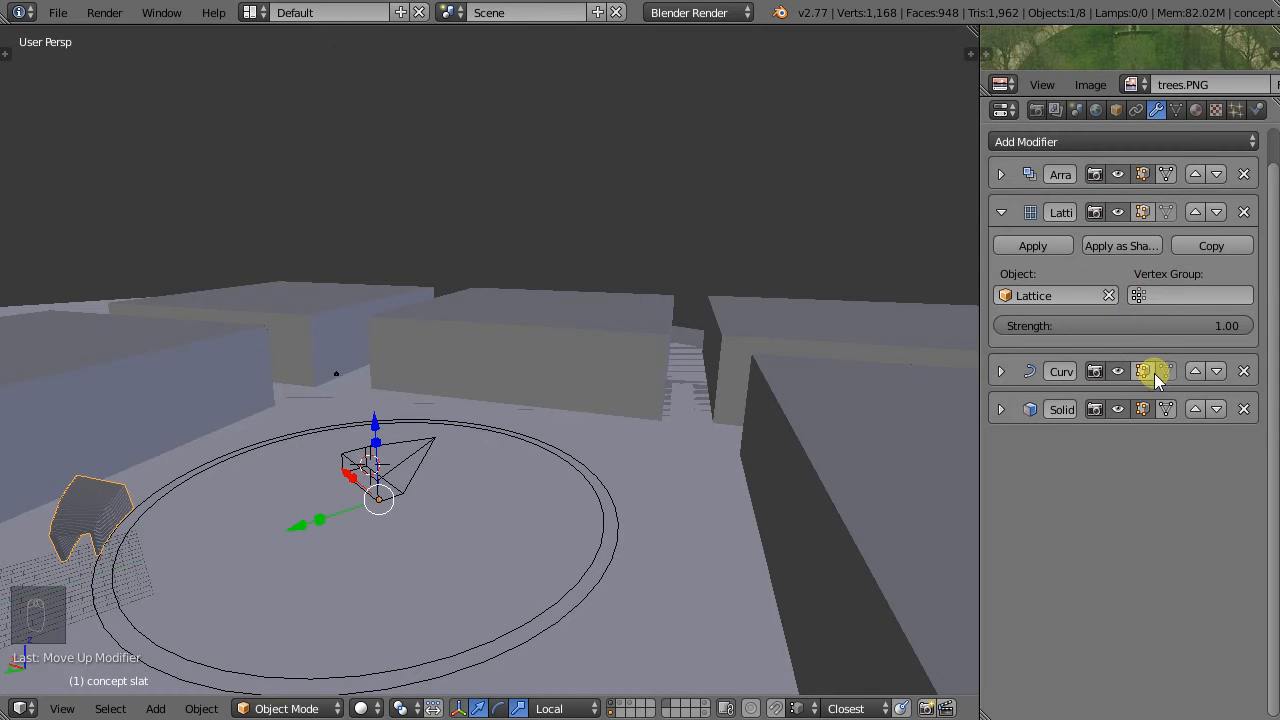
middle_click_drag(415, 504, 454, 437)
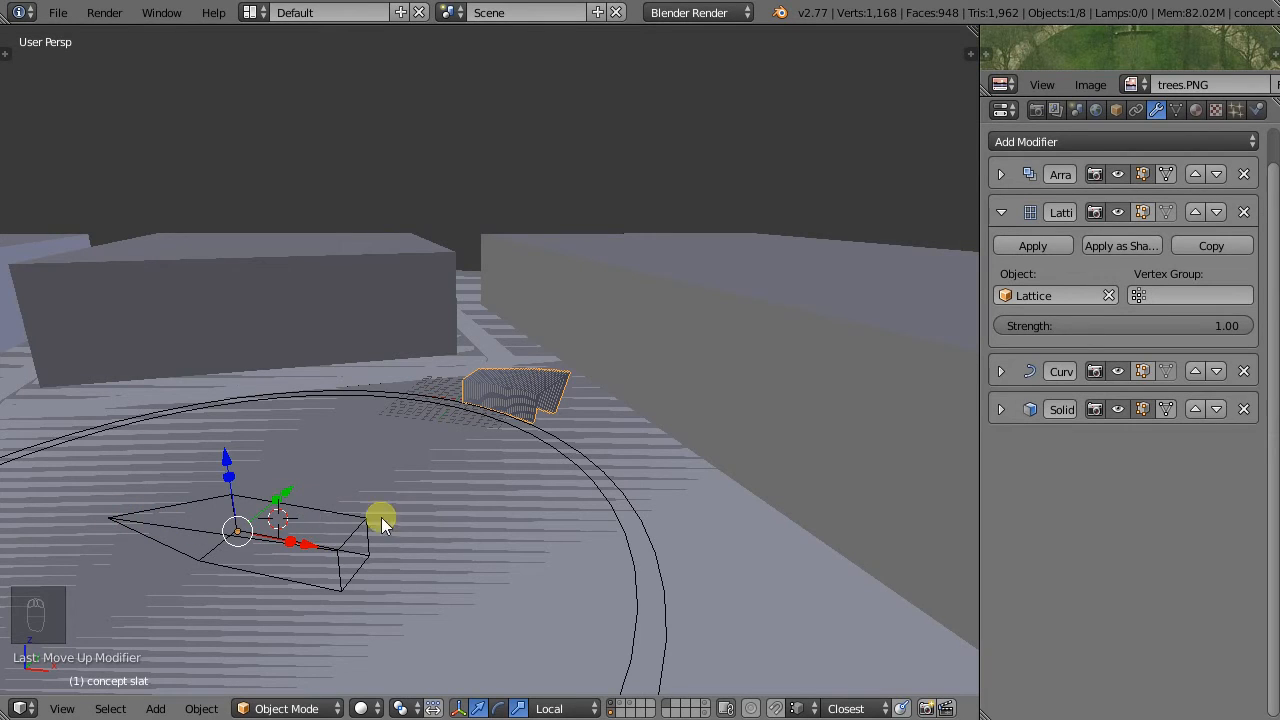
Select the lattice and show only the first layer to hide the surrounding buildings.
right_click(172, 532)
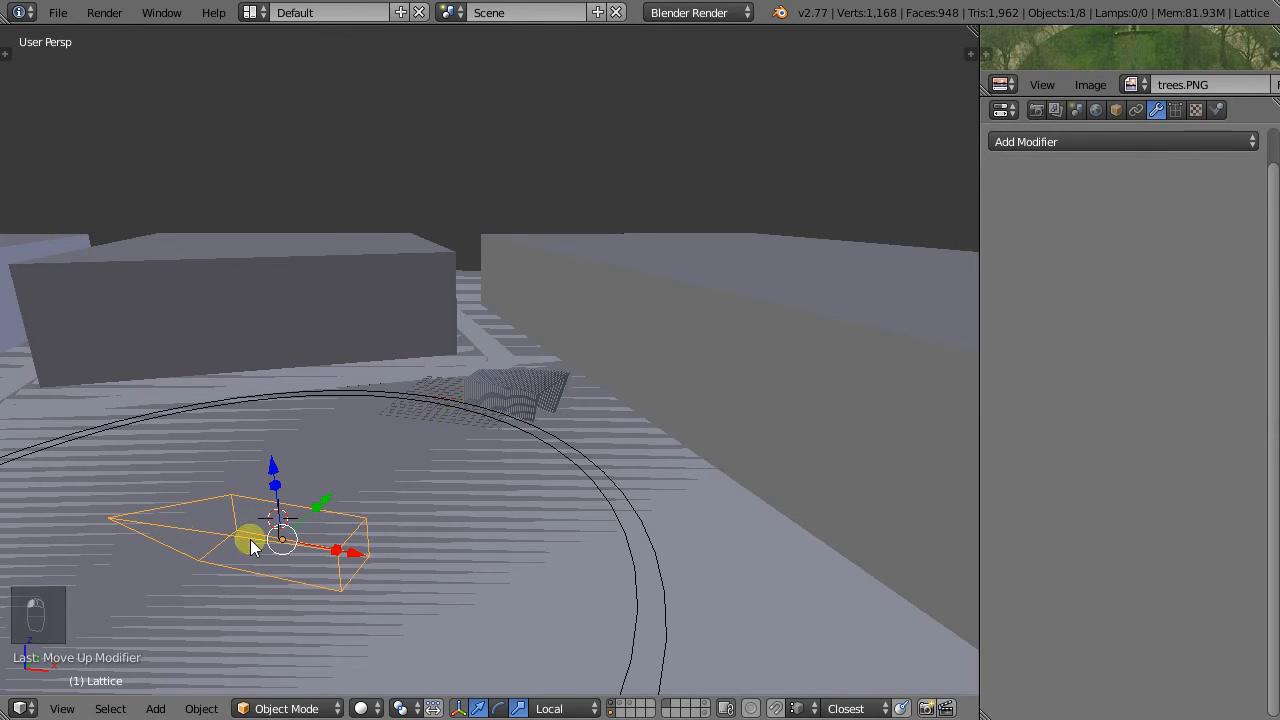
middle_click_drag(311, 565, 360, 506)
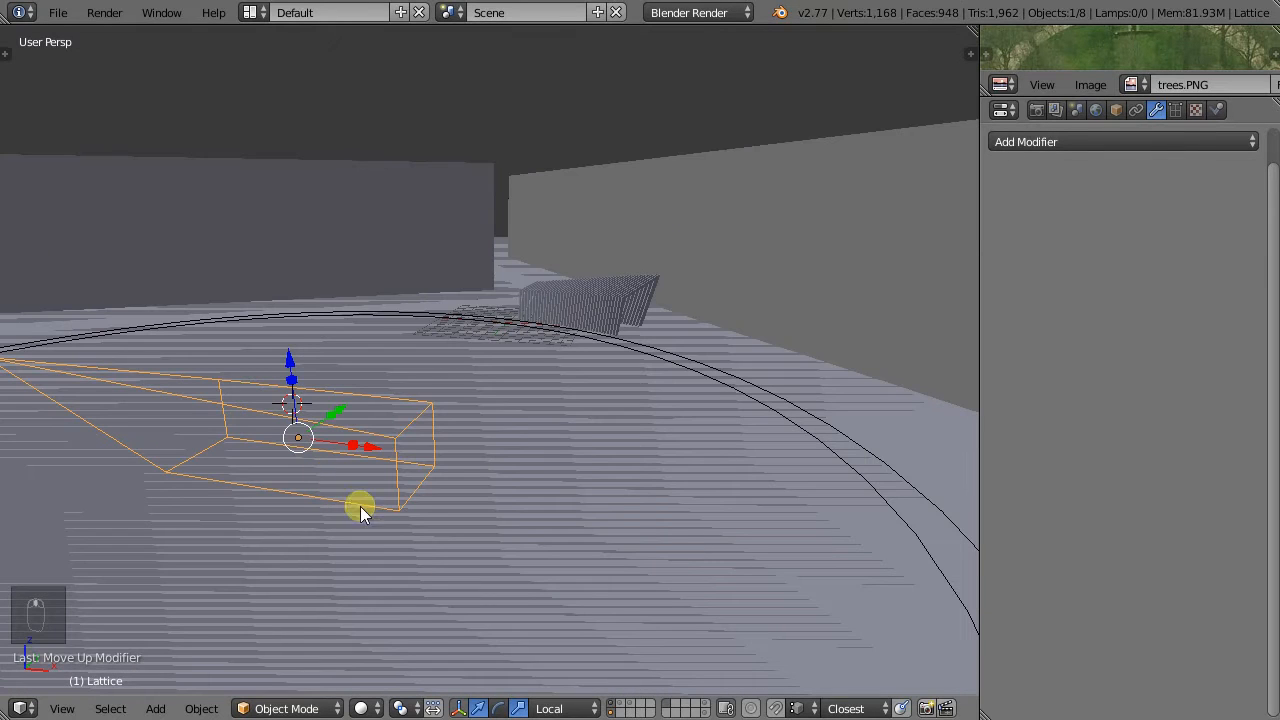
left_click(614, 712)
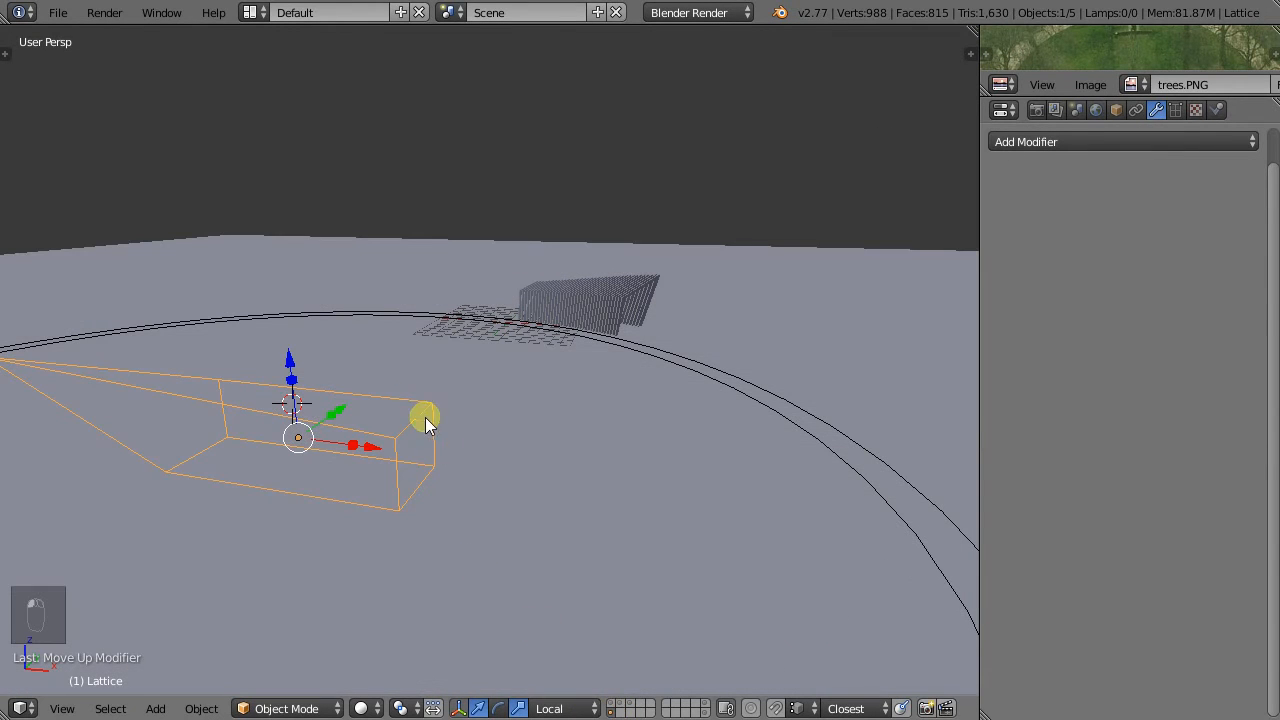
scroll(335, 457, "down", 2)
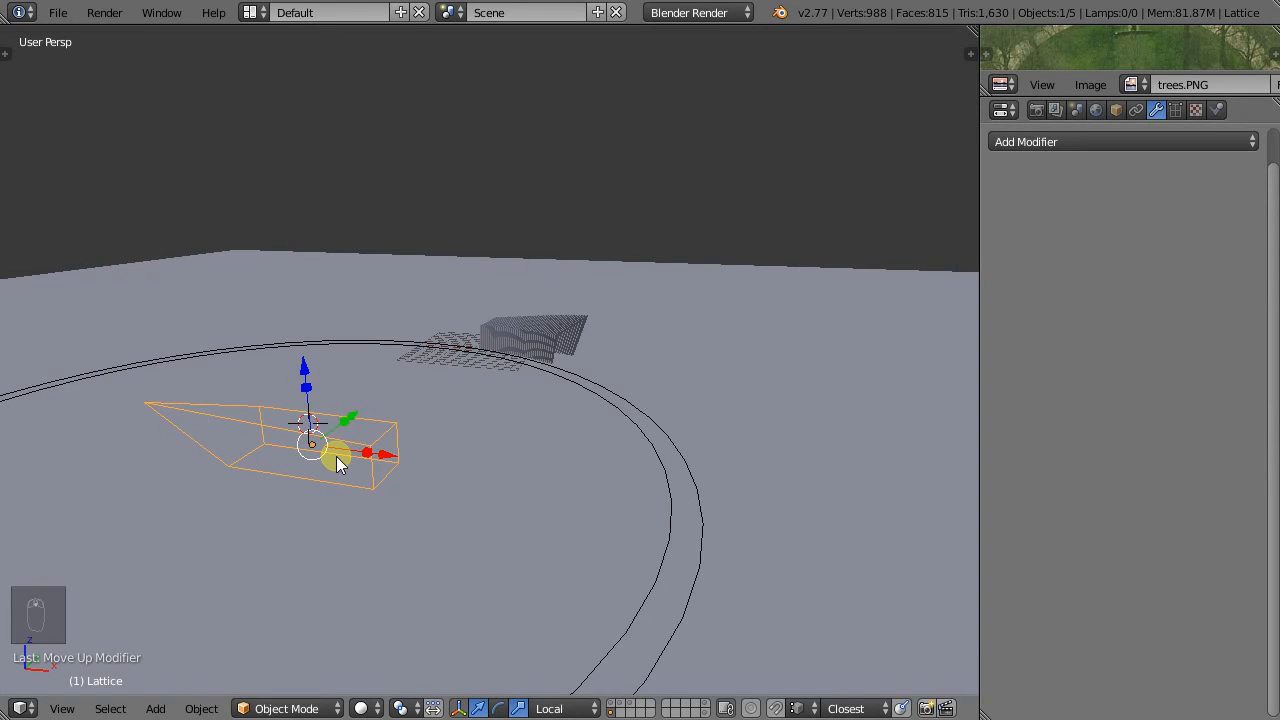
Enter Edit Mode on the lattice and undo the earlier outward and upward moves of its corner.
key("Tab")
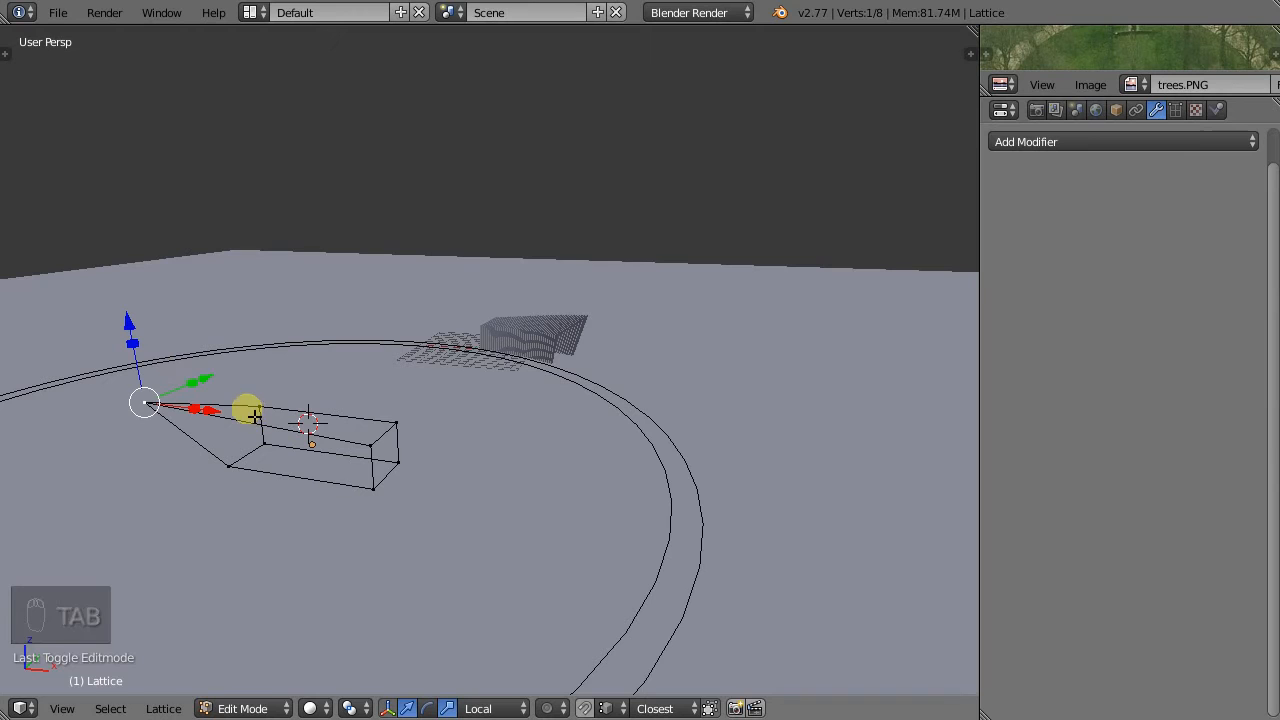
key("ctrl+z")
key("ctrl+z")
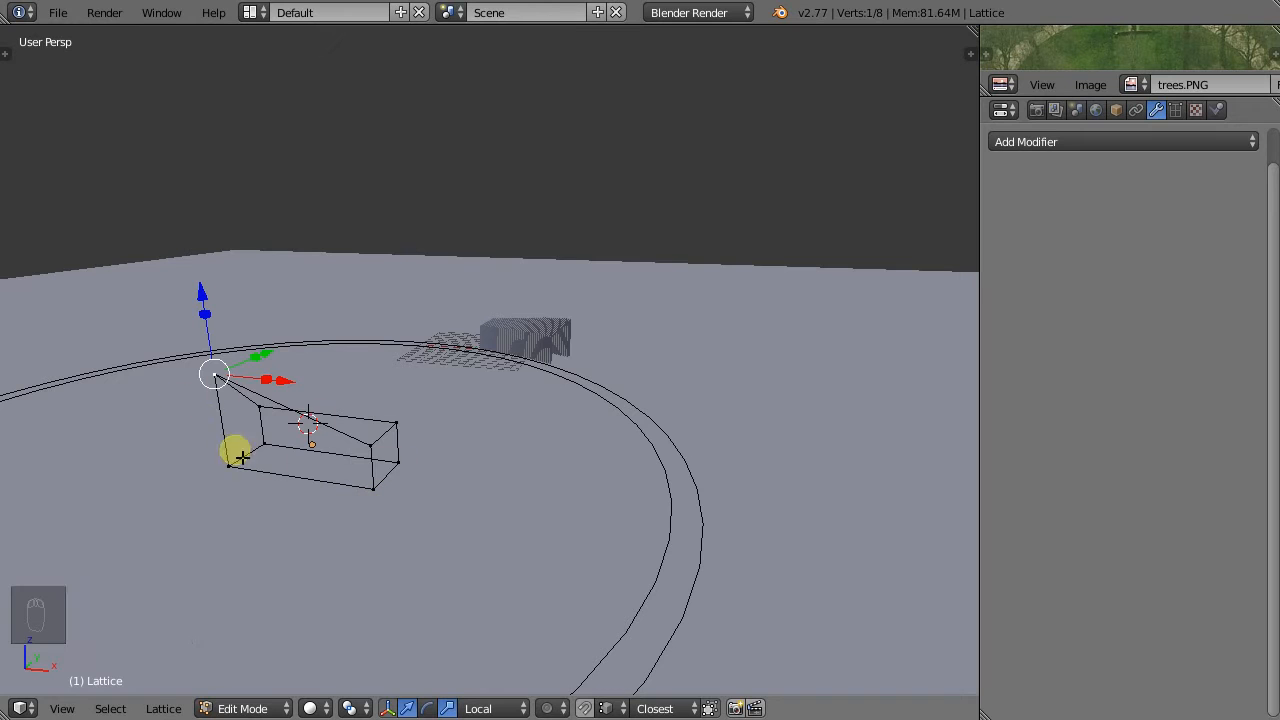
key("ctrl+z")
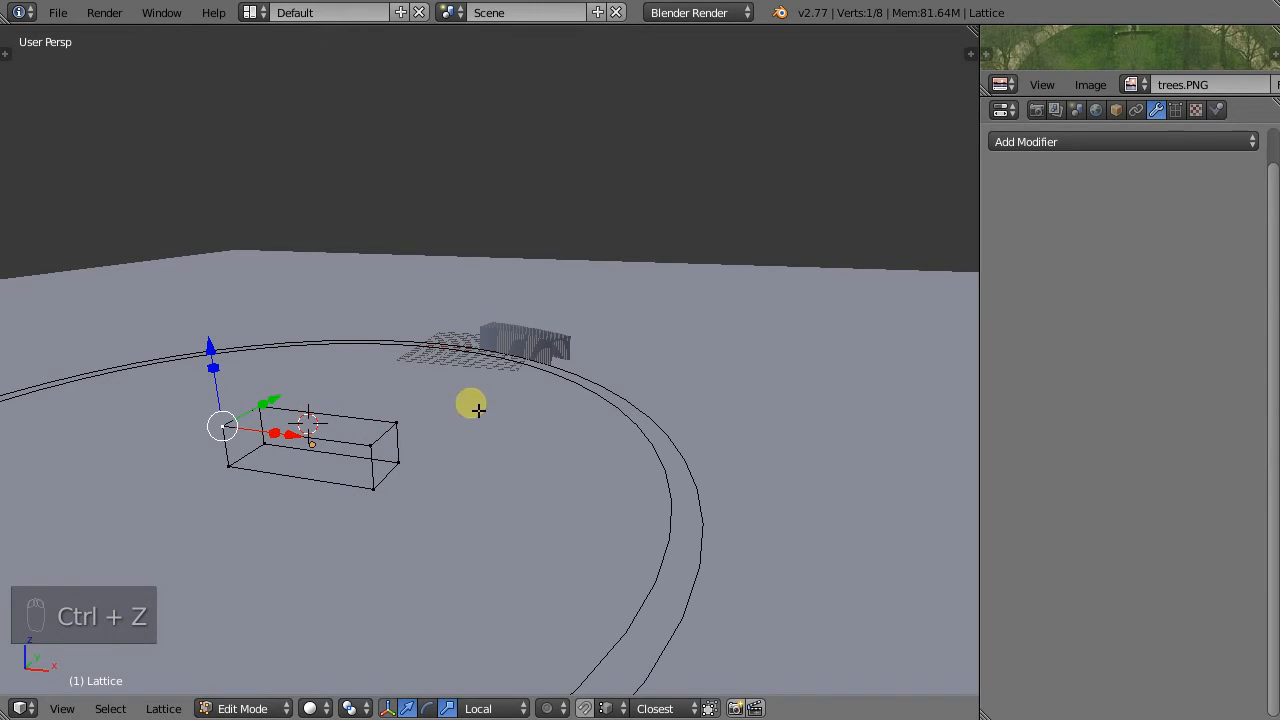
middle_click_drag(581, 368, 497, 383)
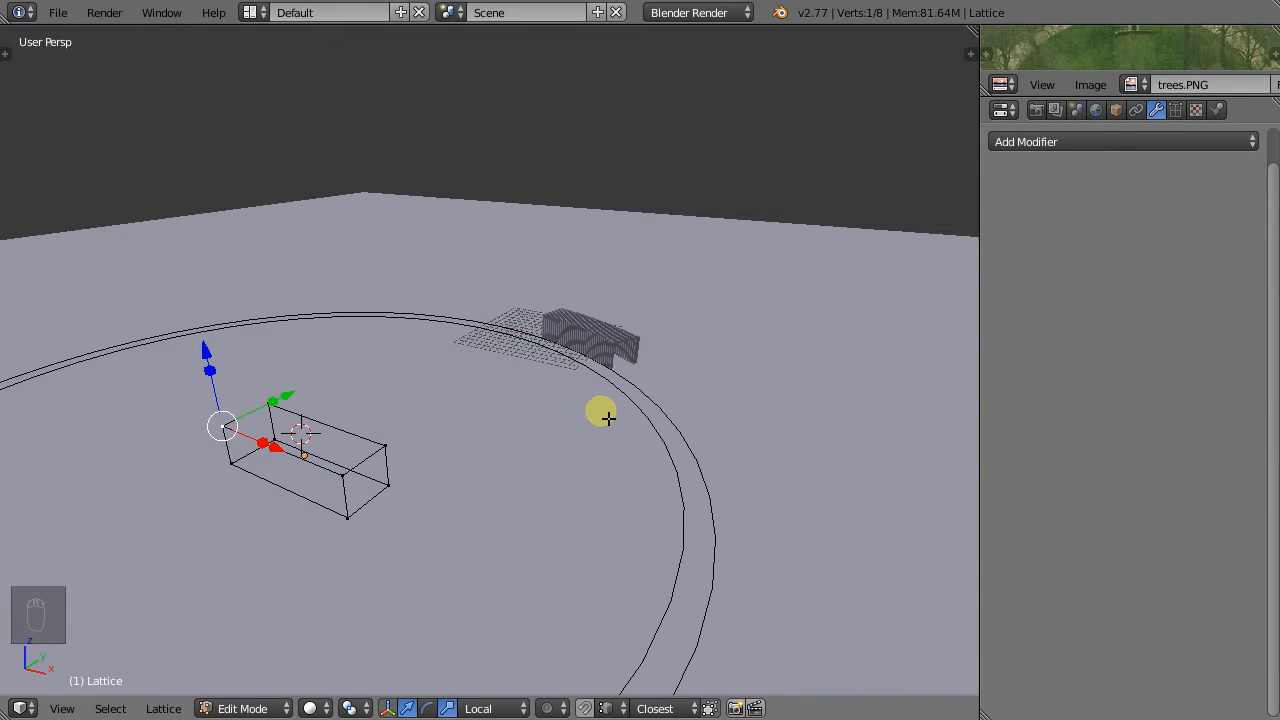
Set the lattice resolution to U 5, V 3 and W 3.
left_click(1180, 107)
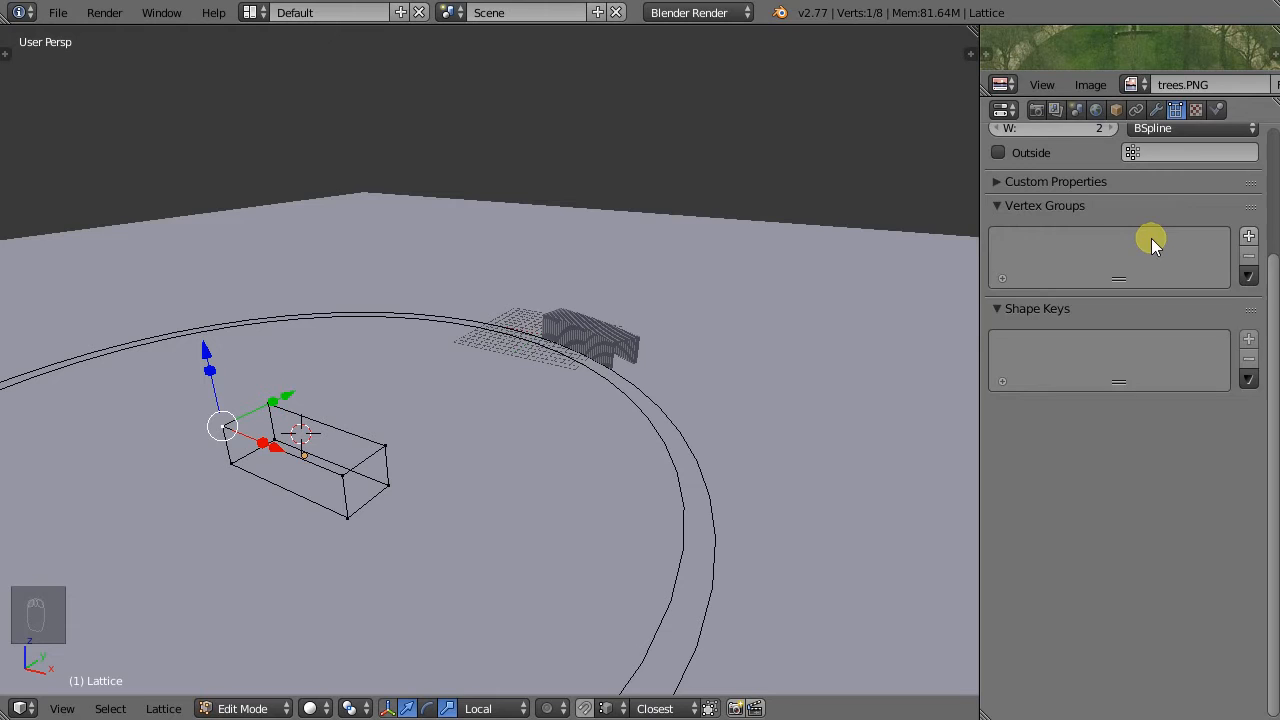
scroll(1151, 238, "up", 4)
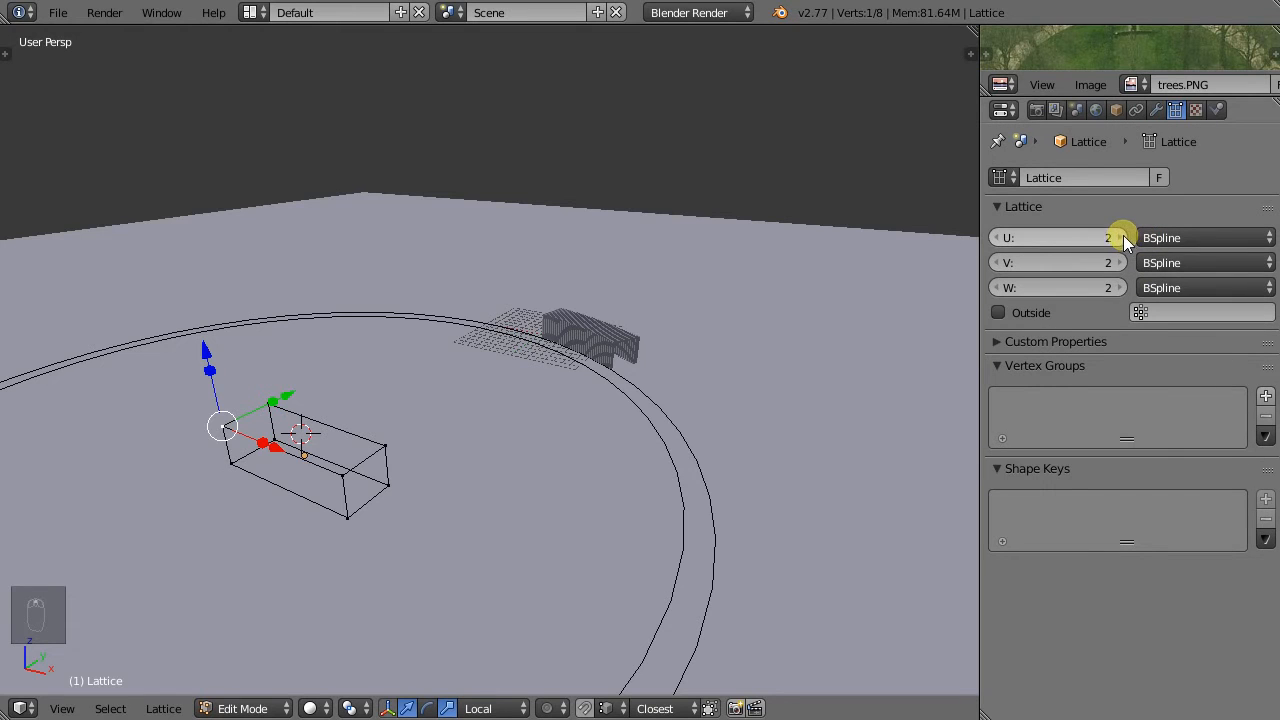
left_click(1123, 237)
left_click(1124, 237)
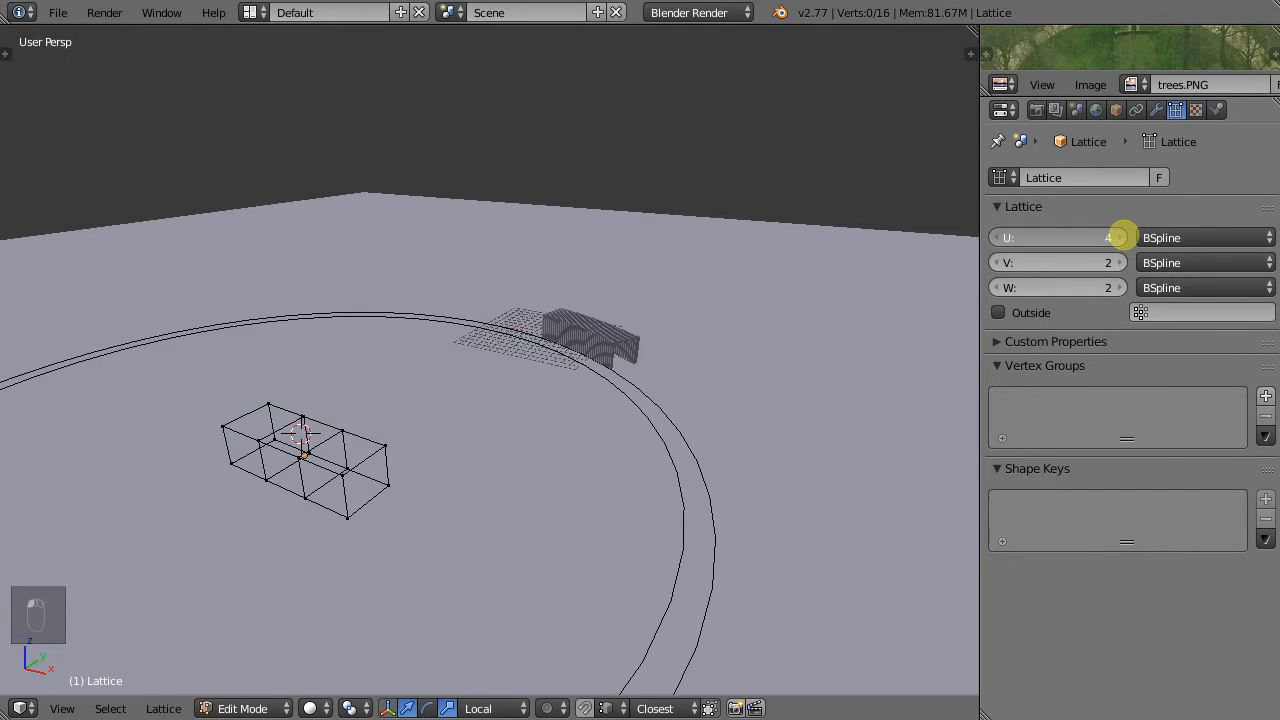
left_click(1124, 263)
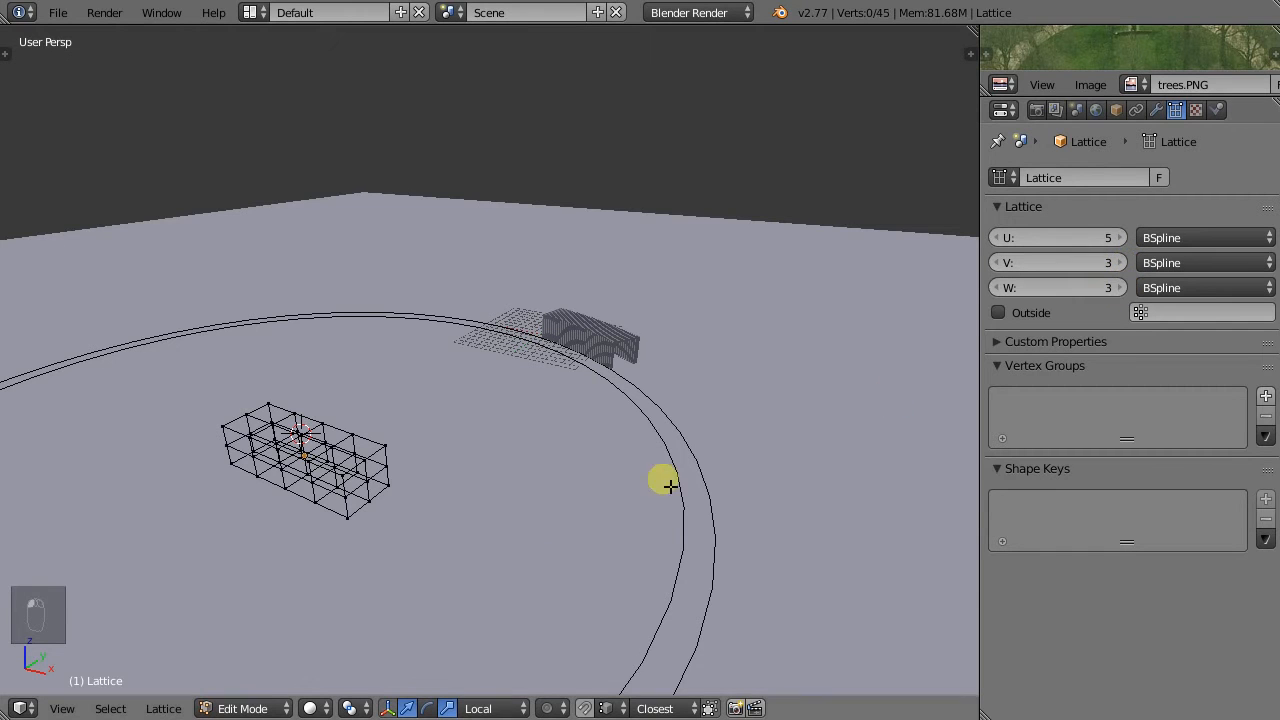
middle_click_drag(511, 440, 312, 473)
middle_click_drag(375, 431, 327, 426)
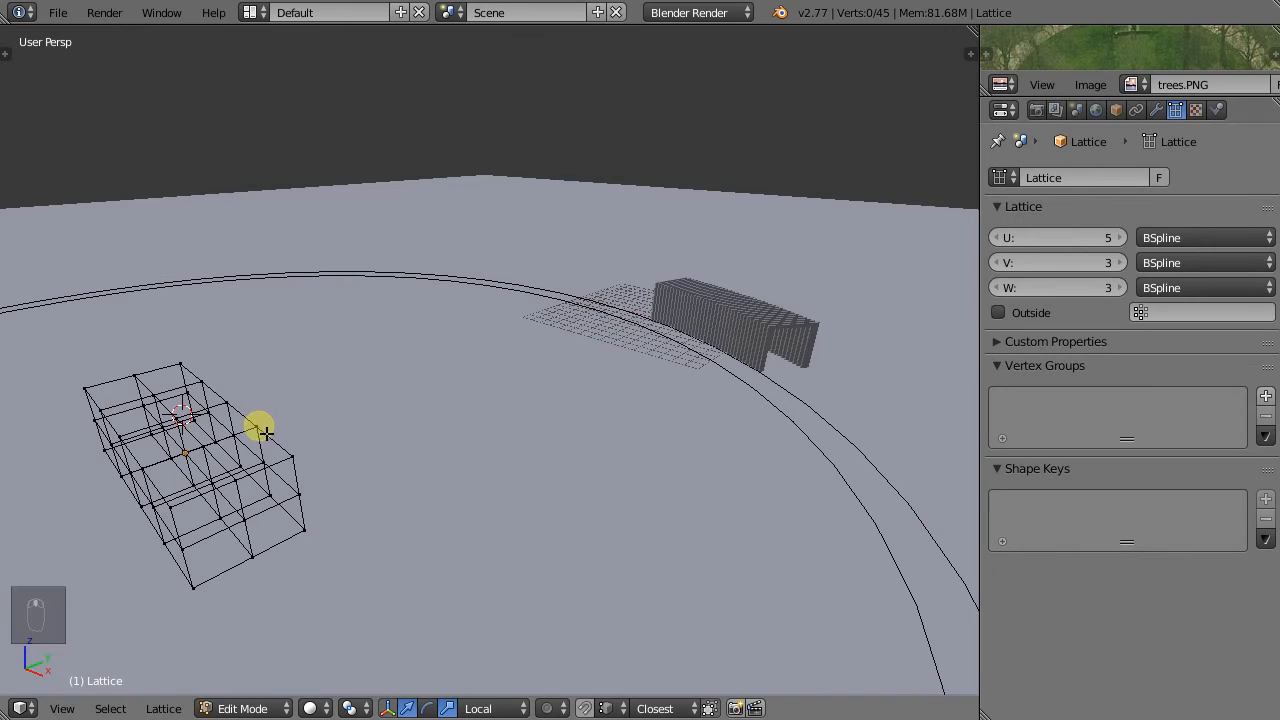
Raise the second-from-end point of the lattice's far upper edge along local Z and pull it outward along local Y.
left_click_drag(254, 360, 243, 240)
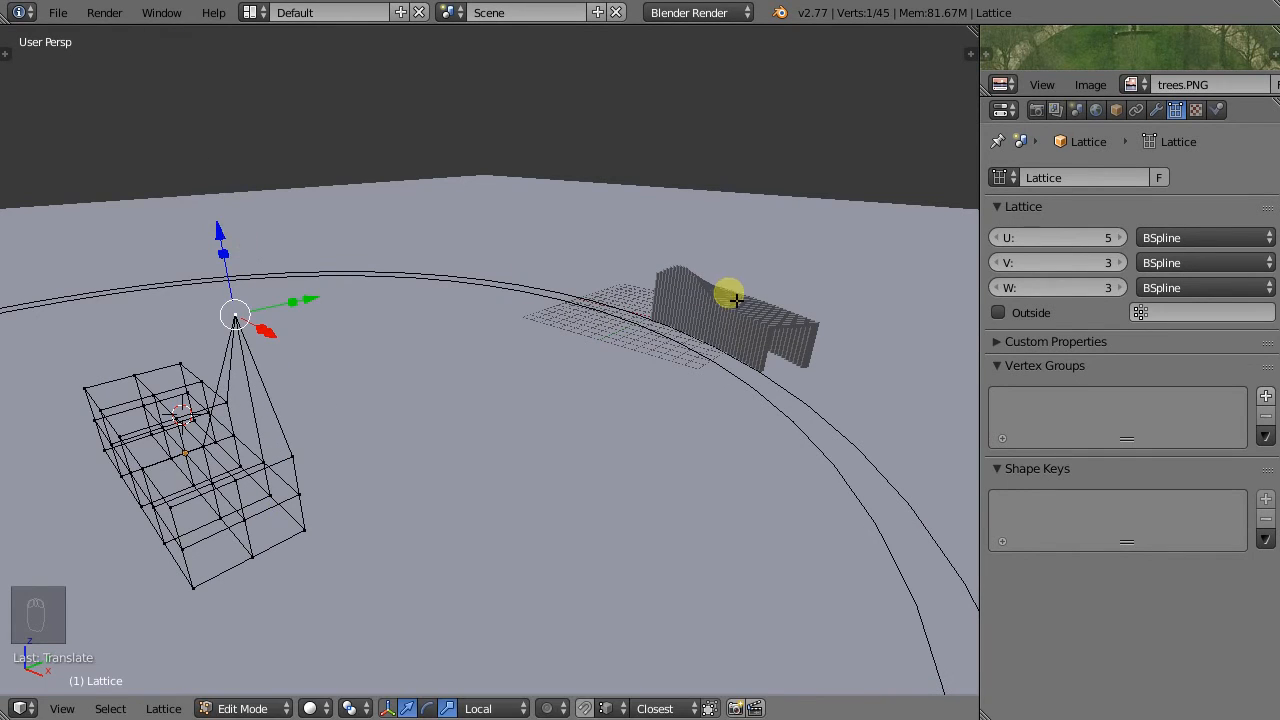
left_click_drag(316, 303, 420, 291)
middle_click_drag(570, 410, 471, 410)
scroll(471, 410, "down", 4)
middle_click_drag(717, 503, 703, 457)
middle_click_drag(249, 390, 343, 423)
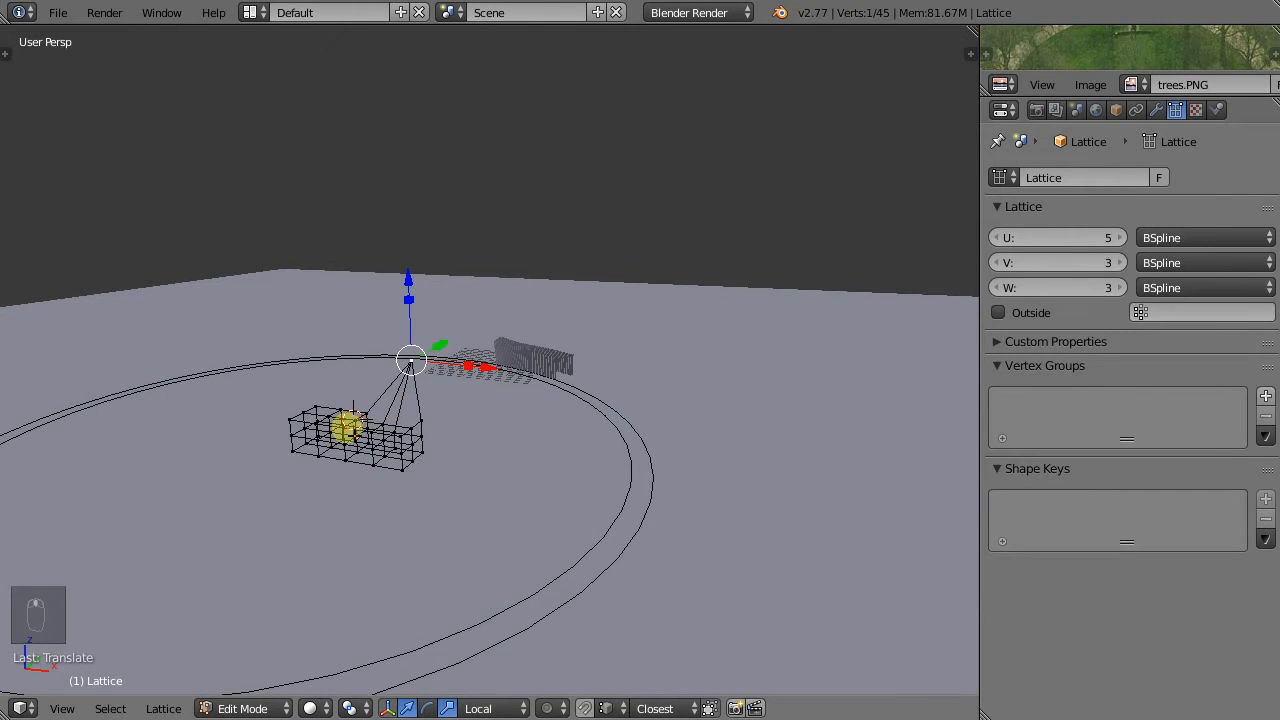
Select two near-side upper points at the lattice's opposite end and lower them along local Z.
scroll(320, 429, "up", 3)
left_click(242, 407, "shift")
left_click_drag(264, 337, 276, 366)
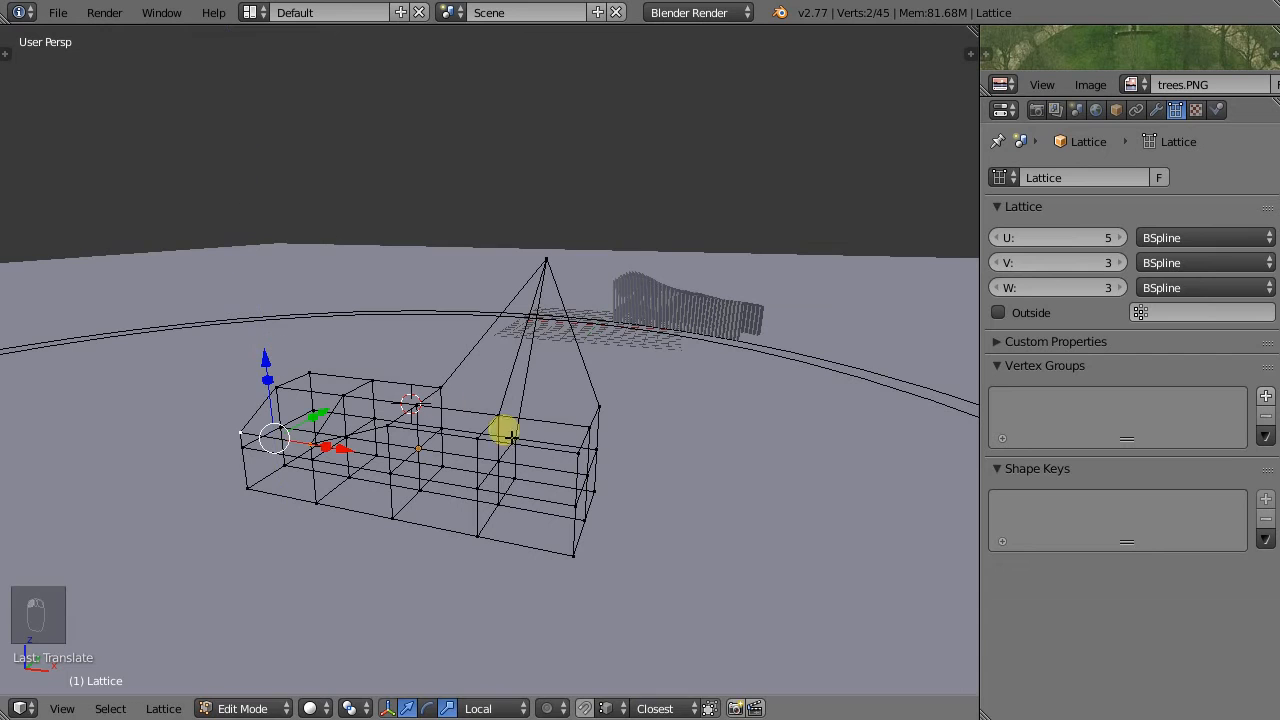
Select a single upper lattice point and raise it along local Z.
middle_click_drag(492, 443, 457, 449)
left_click(467, 463)
left_click_drag(473, 394, 455, 317)
right_click(447, 403)
scroll(421, 387, "down", 5)
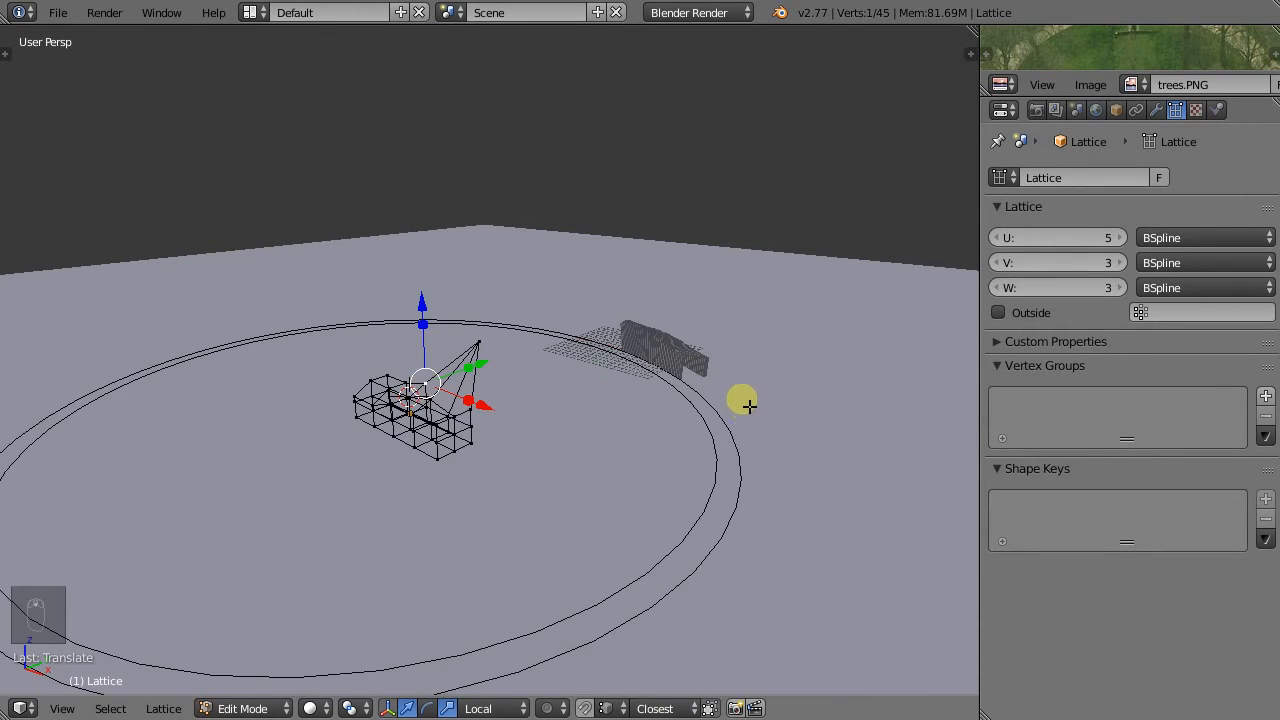
Move two neighbouring side points of the lattice about 0.12 along local Y.
scroll(747, 409, "up", 4)
middle_click_drag(649, 389, 540, 385)
scroll(590, 395, "down", 6)
middle_click_drag(161, 418, 338, 427)
scroll(303, 440, "up", 8)
scroll(303, 440, "down", 6)
left_click(347, 400)
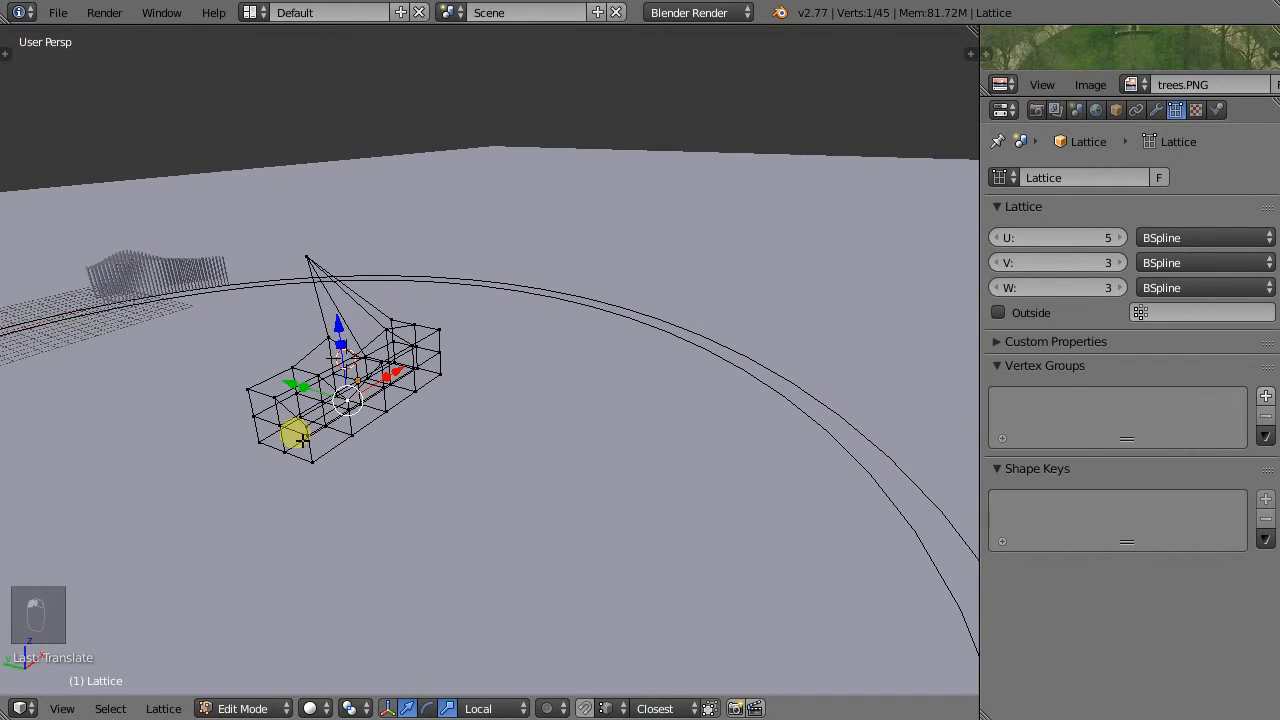
right_click(303, 411, "shift")
key("g")
key("y")
key("y")
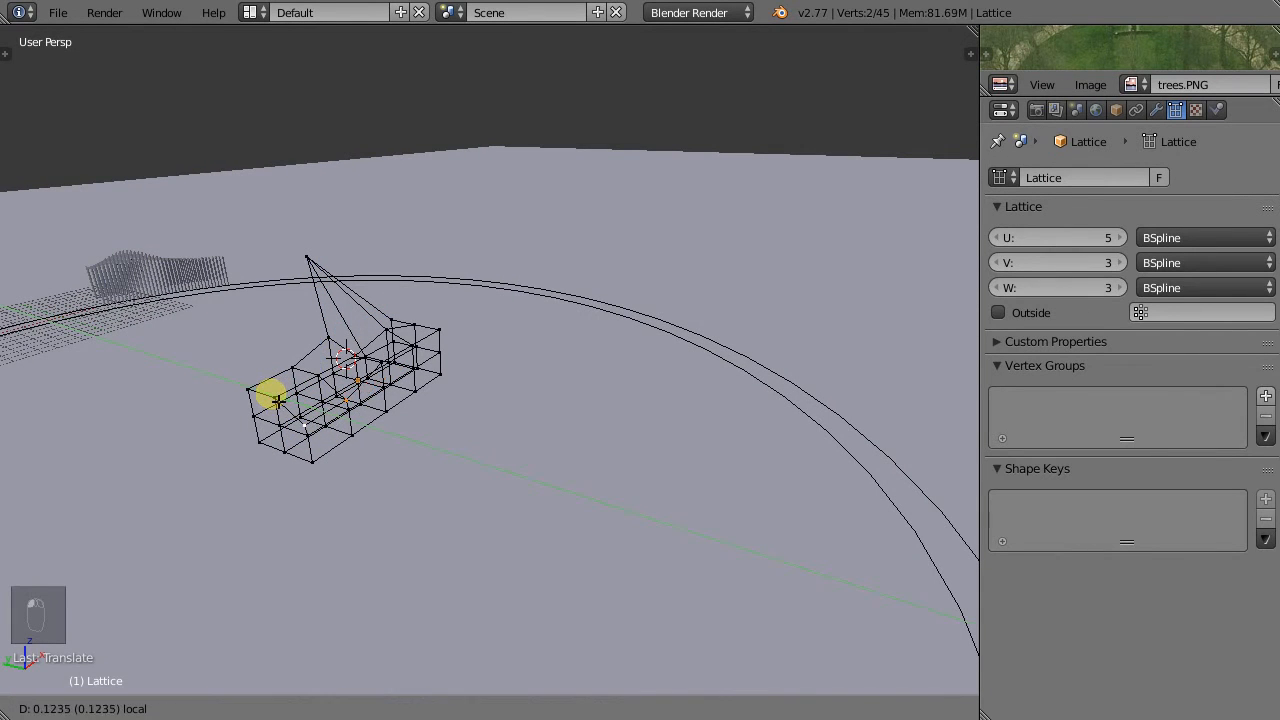
left_click(270, 400)
Select two points beside the raised lattice peak and move them about 0.57 outward along local Y.
middle_click_drag(271, 386, 271, 343)
right_click(271, 334)
right_click(248, 352, "shift")
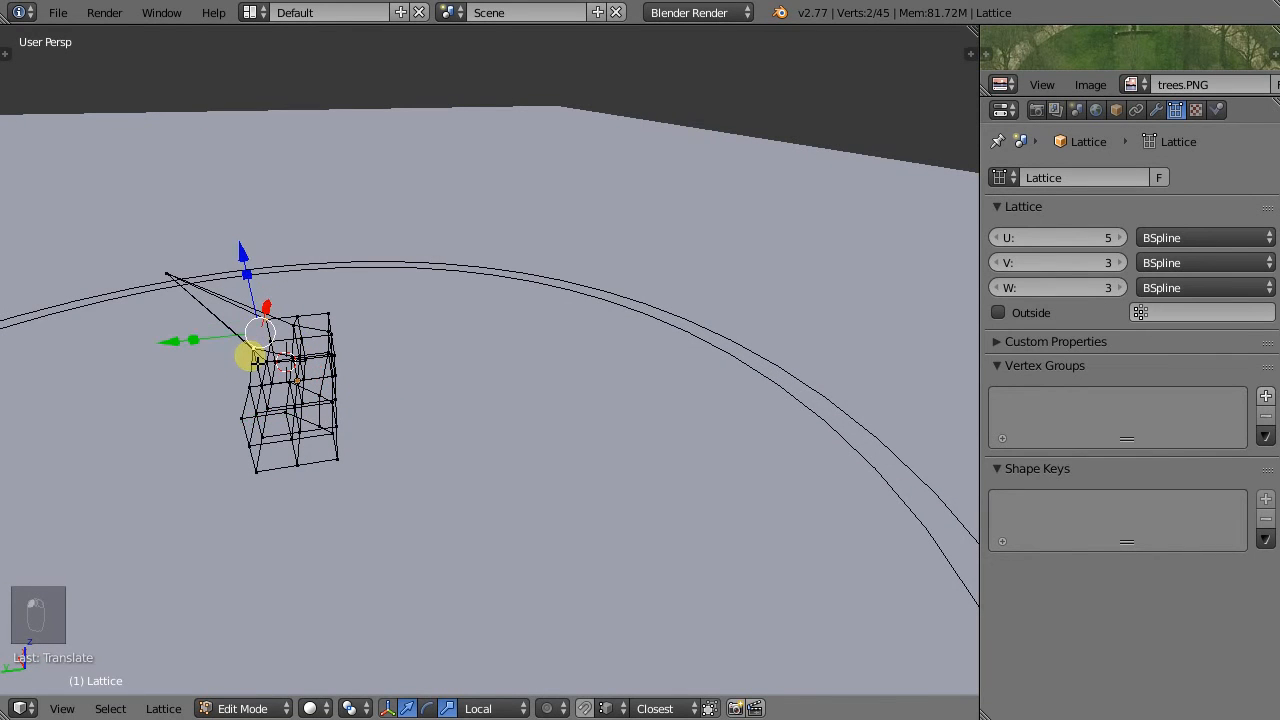
key("g")
key("y")
key("y")
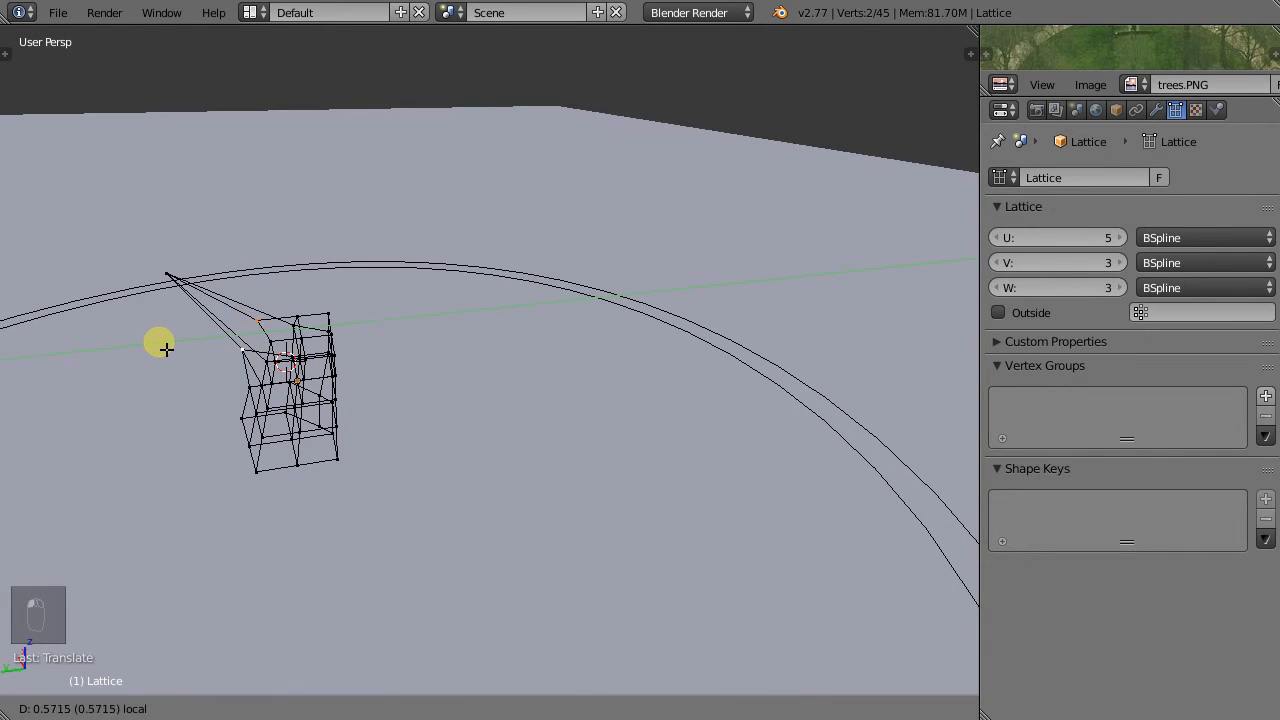
left_click(165, 347)
left_click_drag(178, 357, 170, 352)
Inspect the reshaped slats, and reduce the lattice resolution to U 2, V 2 and W 2.
scroll(334, 448, "down", 5)
middle_click_drag(400, 451, 337, 429)
scroll(135, 412, "up", 5)
middle_click_drag(163, 443, 536, 514)
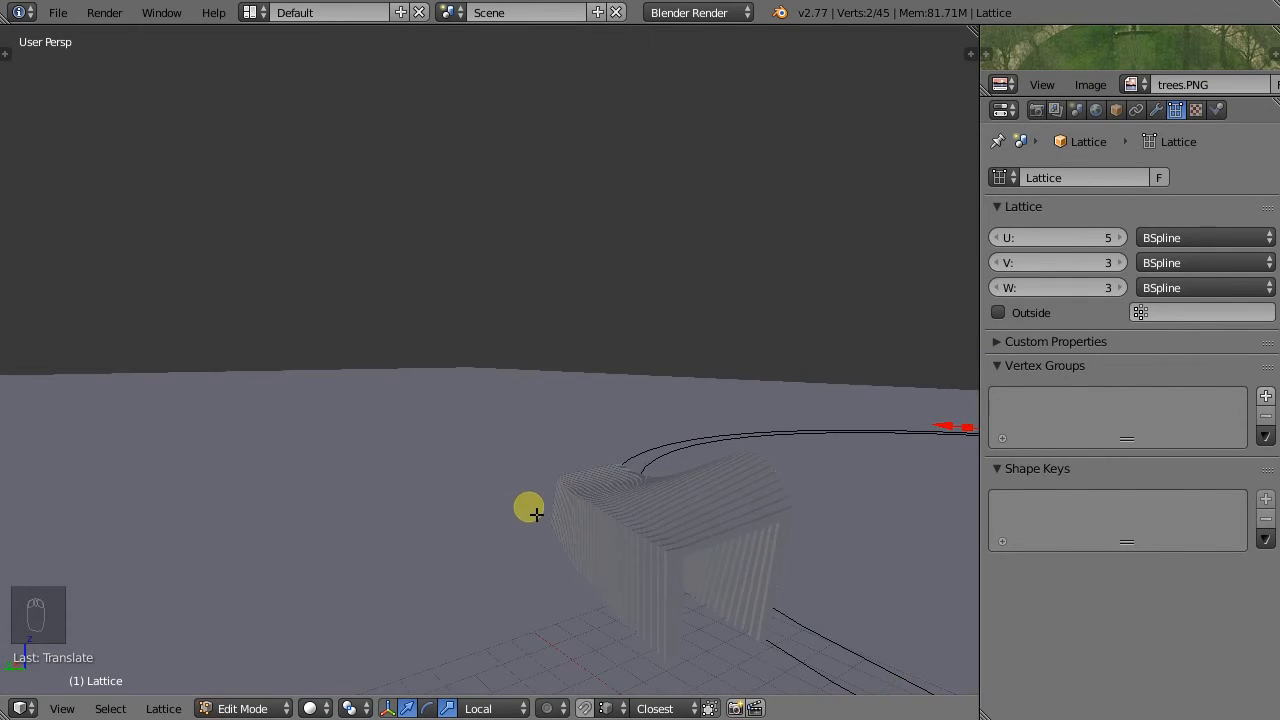
middle_click_drag(694, 509, 597, 600)
middle_click_drag(851, 494, 900, 430)
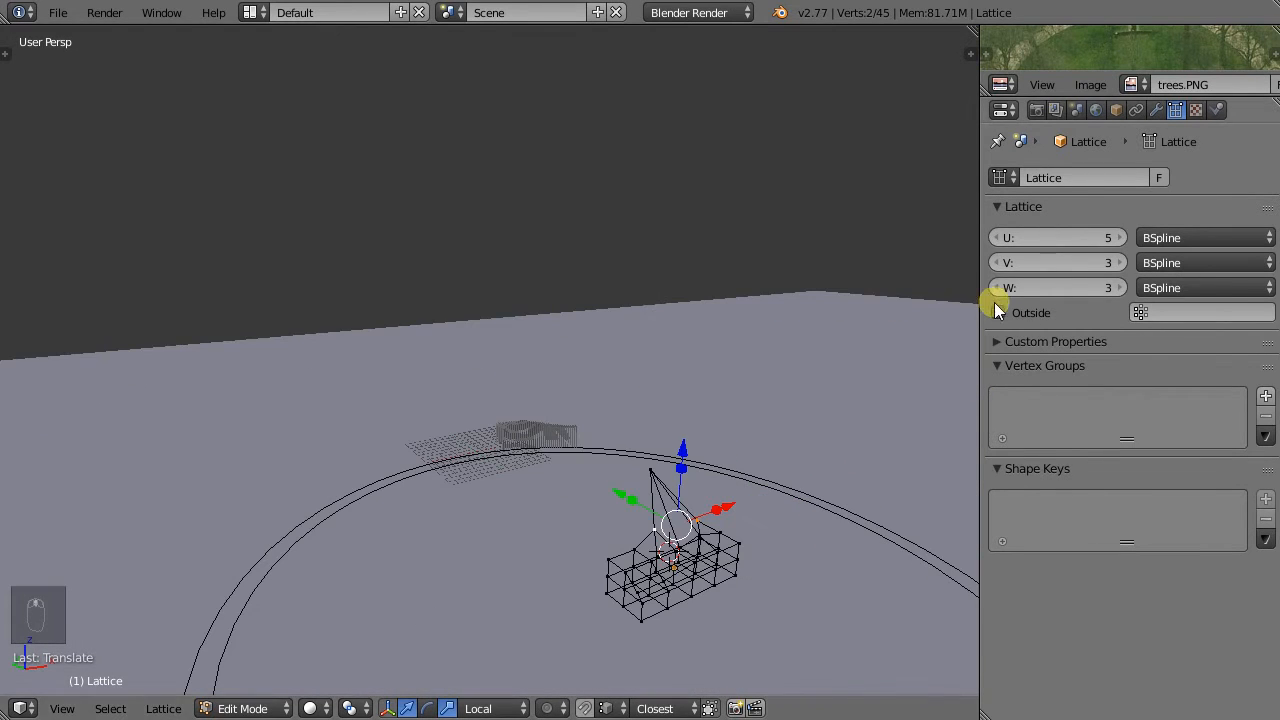
left_click(998, 238)
left_click(998, 238)
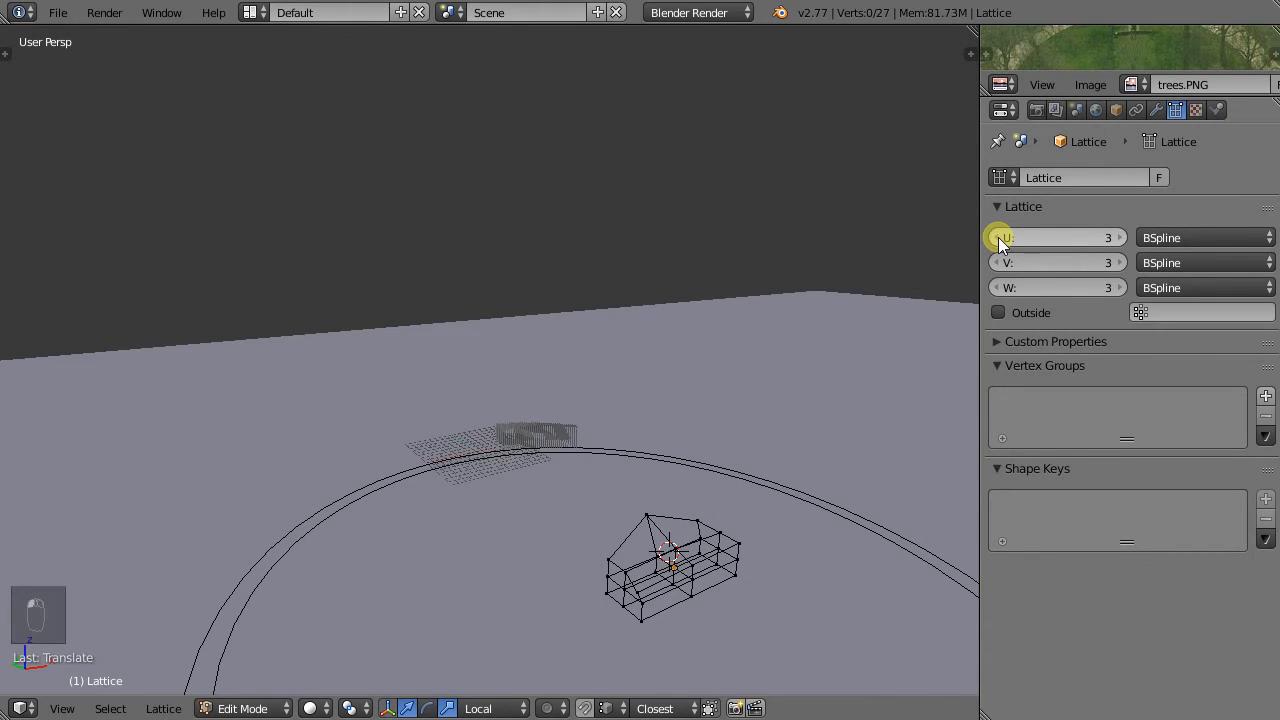
left_click(998, 238)
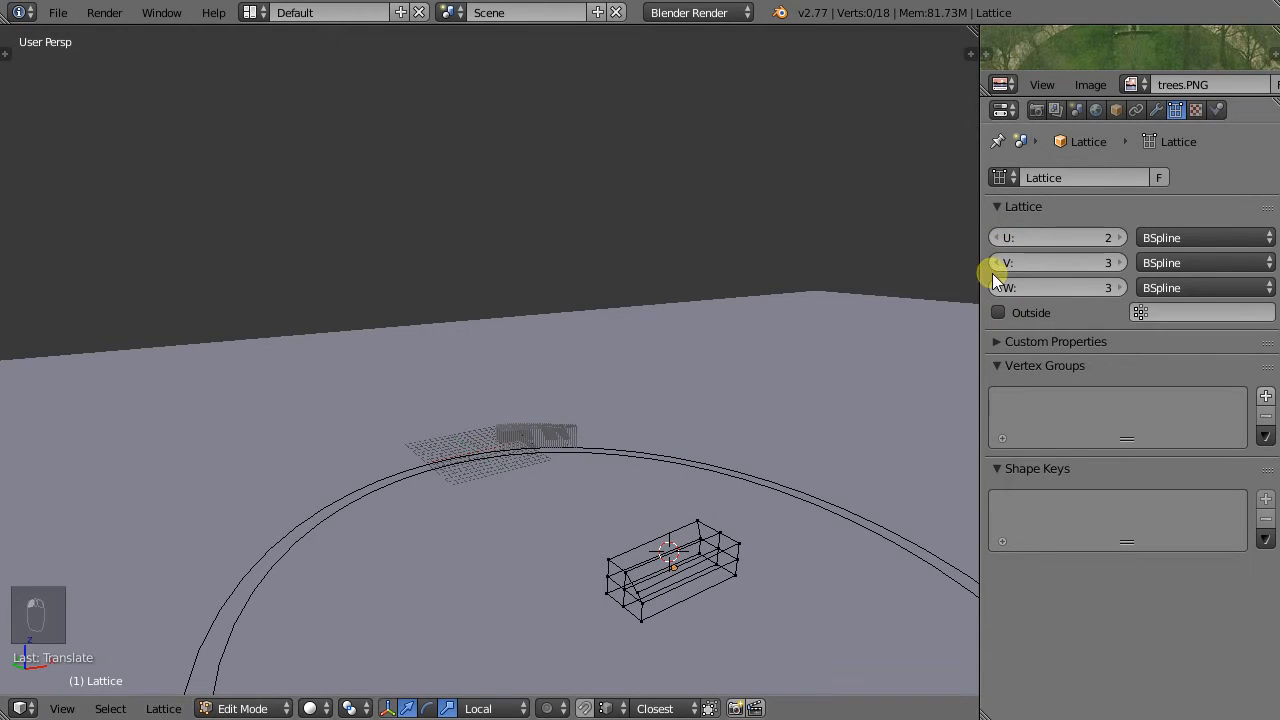
left_click(996, 264)
left_click(1000, 288)
middle_click_drag(791, 517, 770, 558)
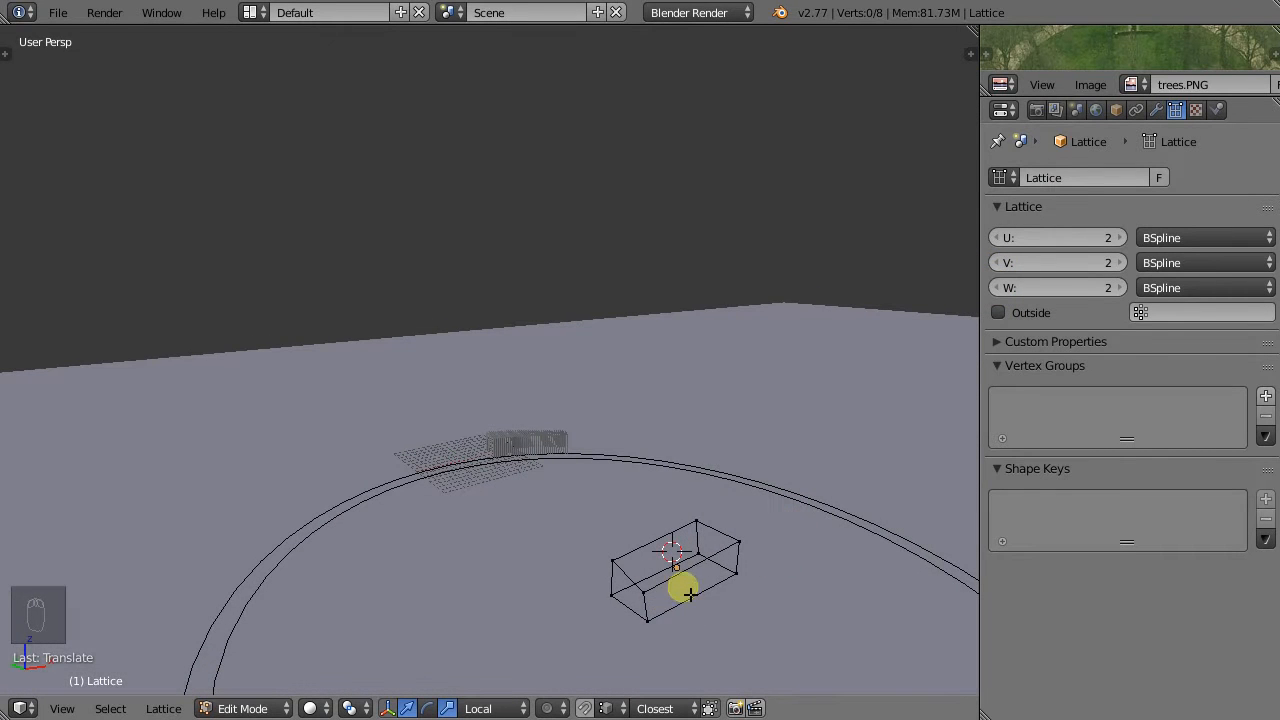
Undo the previous lattice point moves to restore the plain box shape.
key("ctrl+z")
key("ctrl+z")
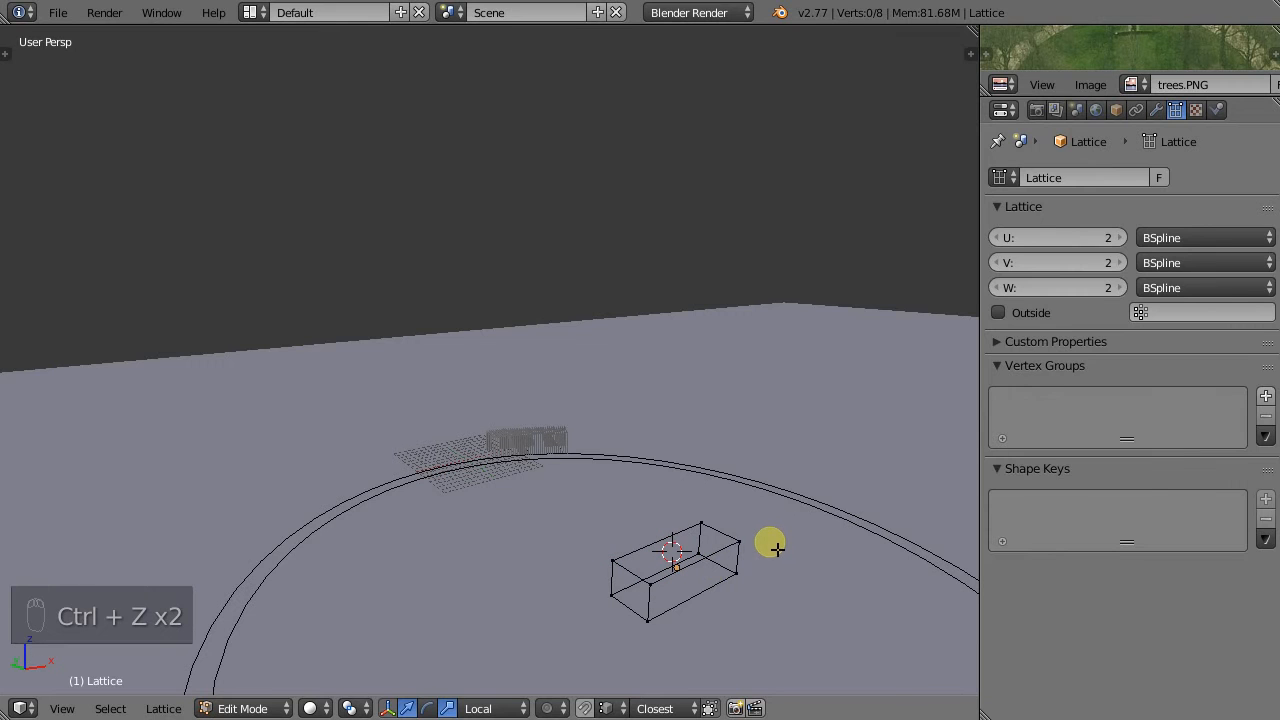
key("ctrl+z")
mouse_move(708, 603)
middle_mouse_down()
mouse_move(709, 580)
mouse_move(771, 537)
mouse_move(715, 609)
middle_mouse_up()
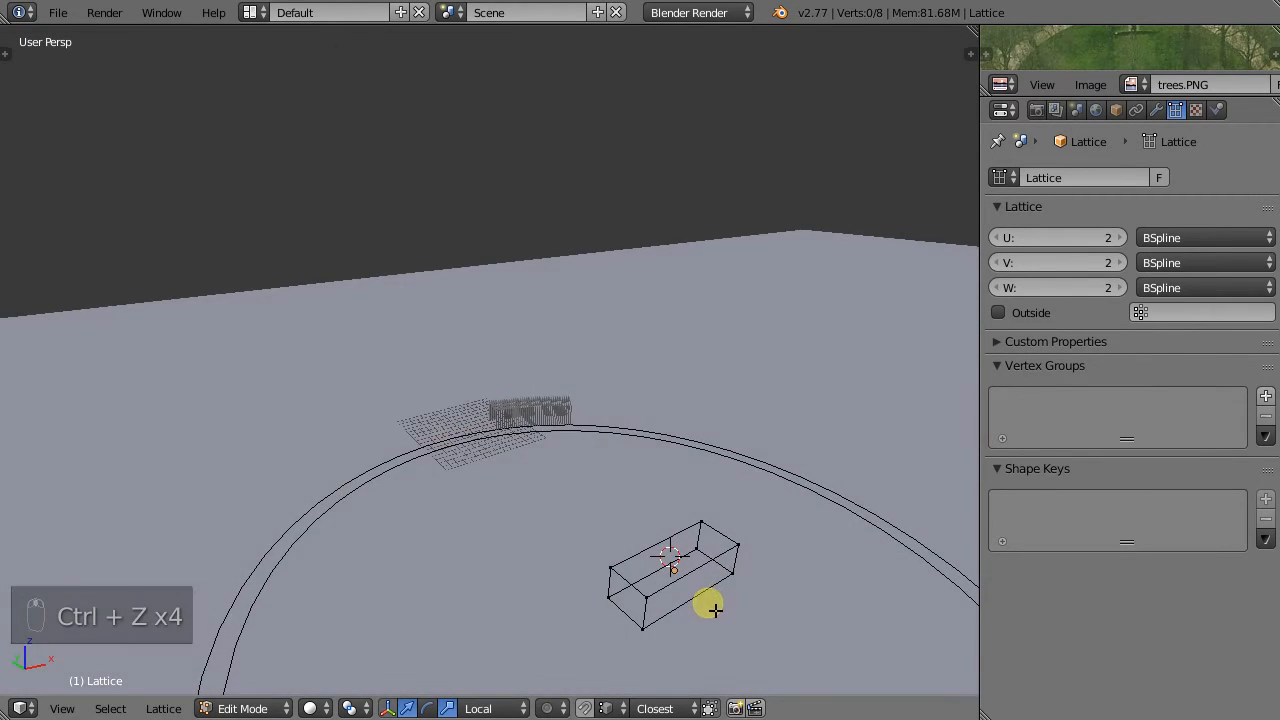
Set the lattice's U resolution to 4, and move the far upper edge's end corner and adjacent point outward along local Y and upward.
left_click(1118, 238)
left_click(1118, 238)
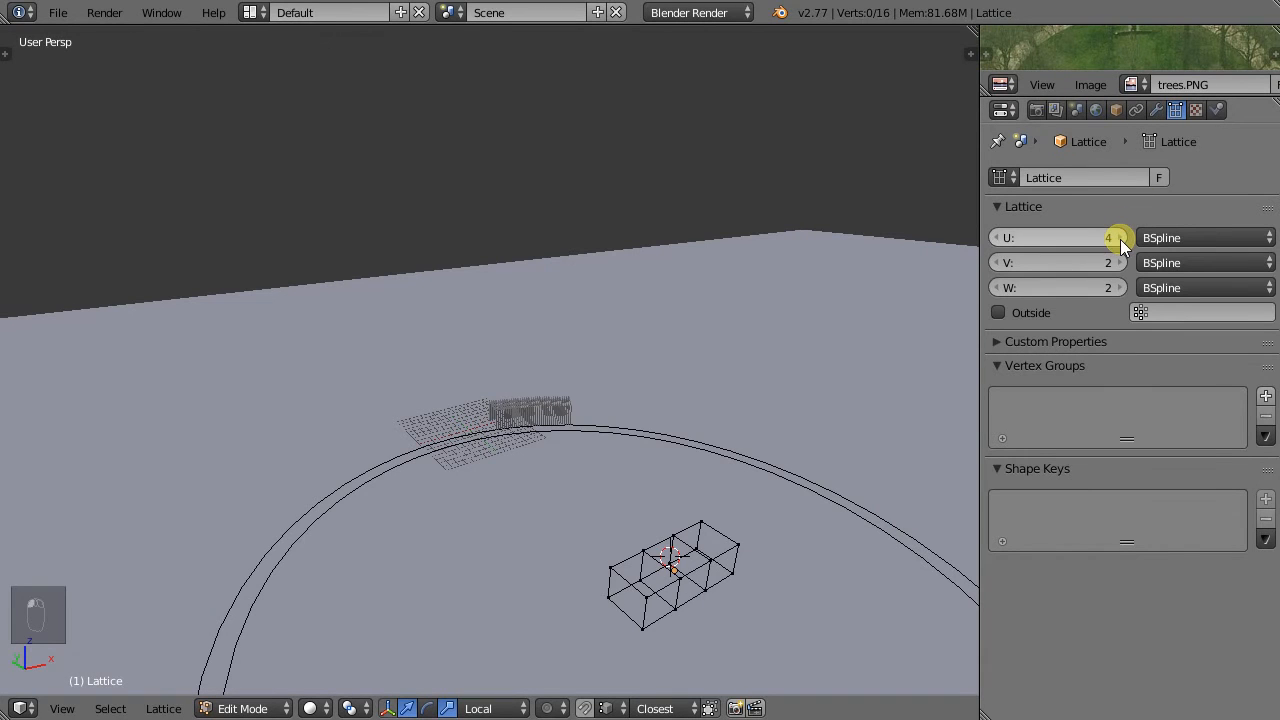
right_click(675, 541, "shift")
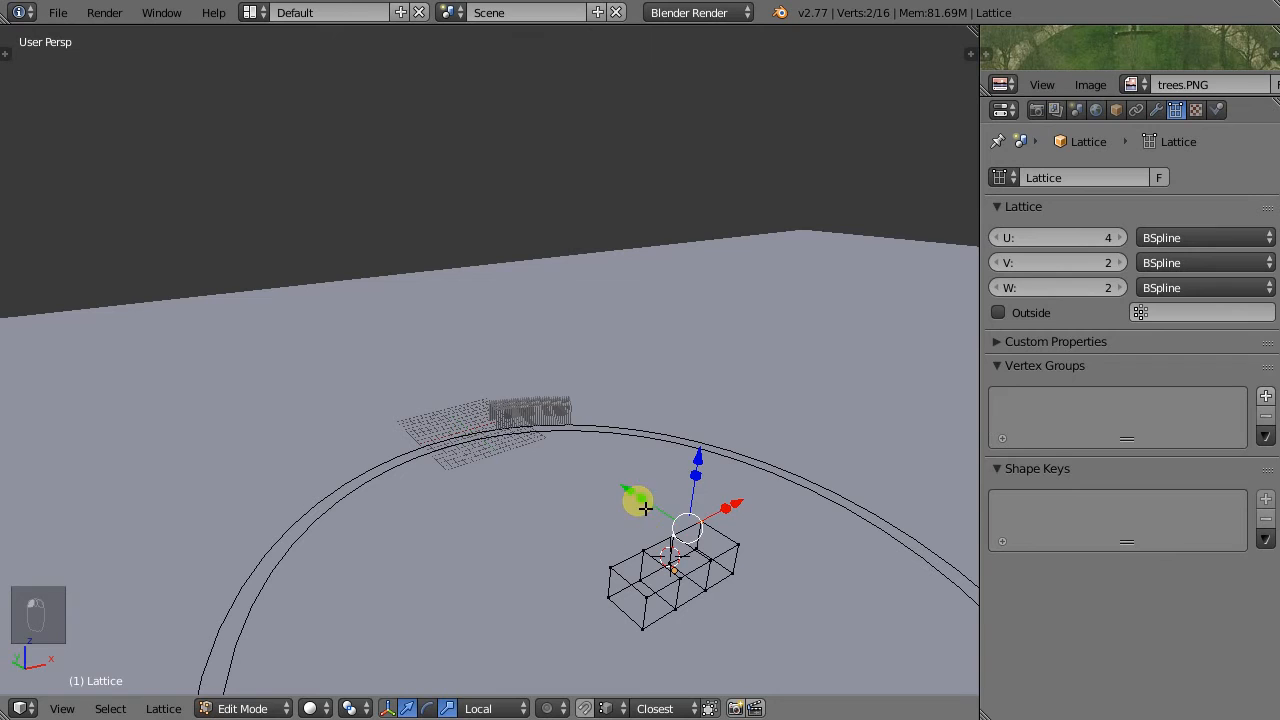
left_click_drag(634, 497, 627, 490)
left_click_drag(678, 456, 696, 431)
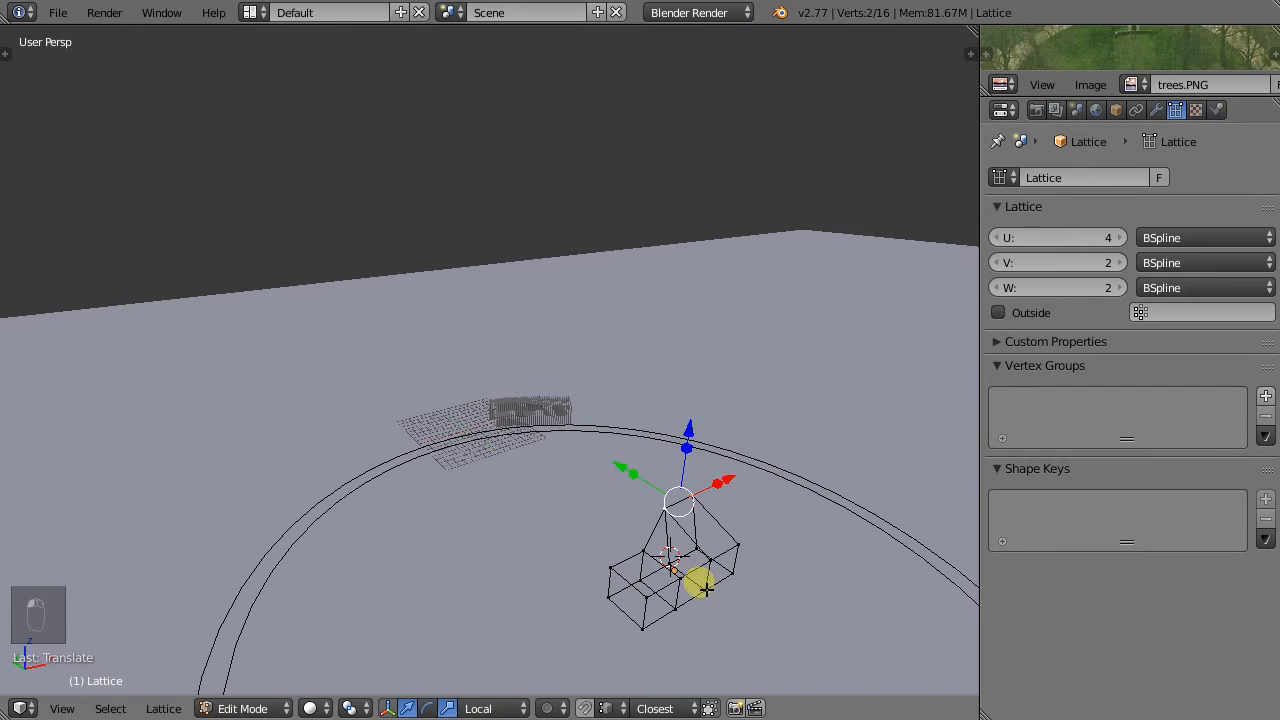
Select the two near-side upper points at the lattice's opposite end, lower them slightly and shift them along local Y.
right_click(686, 589)
right_click(646, 606, "shift")
middle_click_drag(640, 593, 688, 565)
left_click_drag(678, 517, 678, 523)
middle_click_drag(660, 594, 630, 597)
left_click_drag(606, 577, 593, 569)
Move the raised pair of far-side upper lattice points further outward along local Y.
right_click(630, 483)
left_click_drag(592, 451, 578, 454)
middle_click_drag(451, 491, 708, 441)
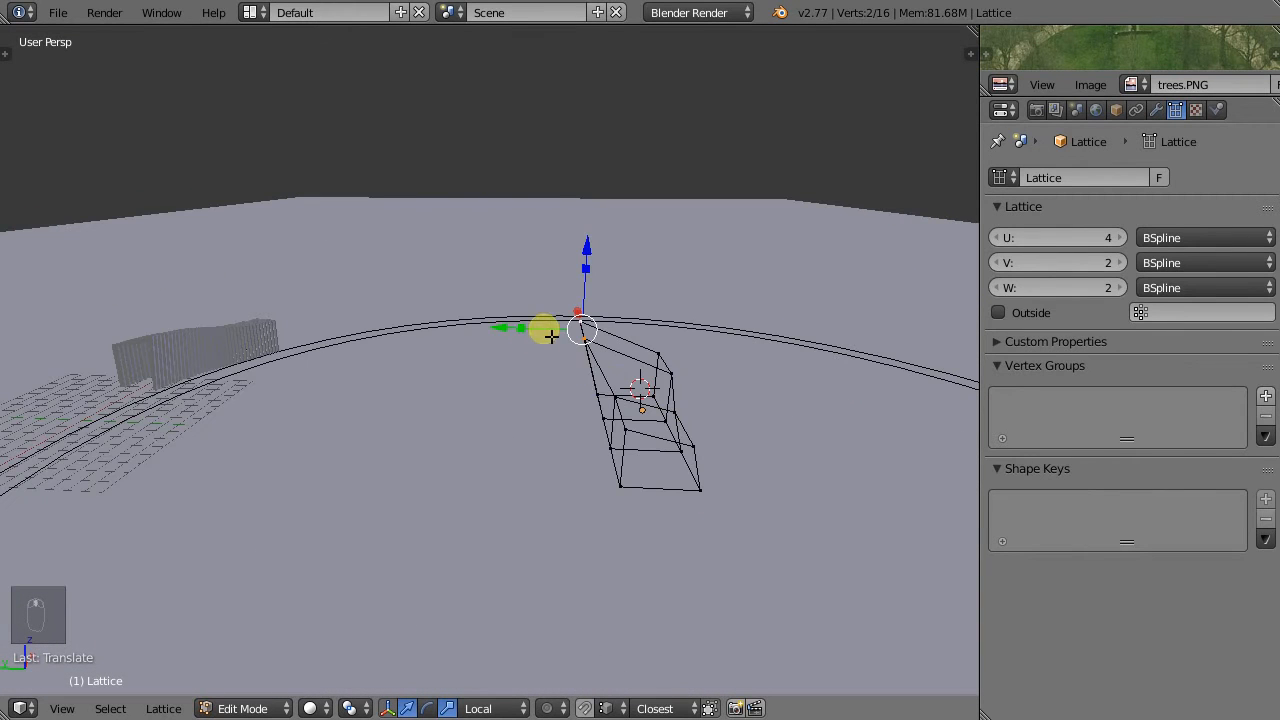
left_click_drag(512, 335, 494, 331)
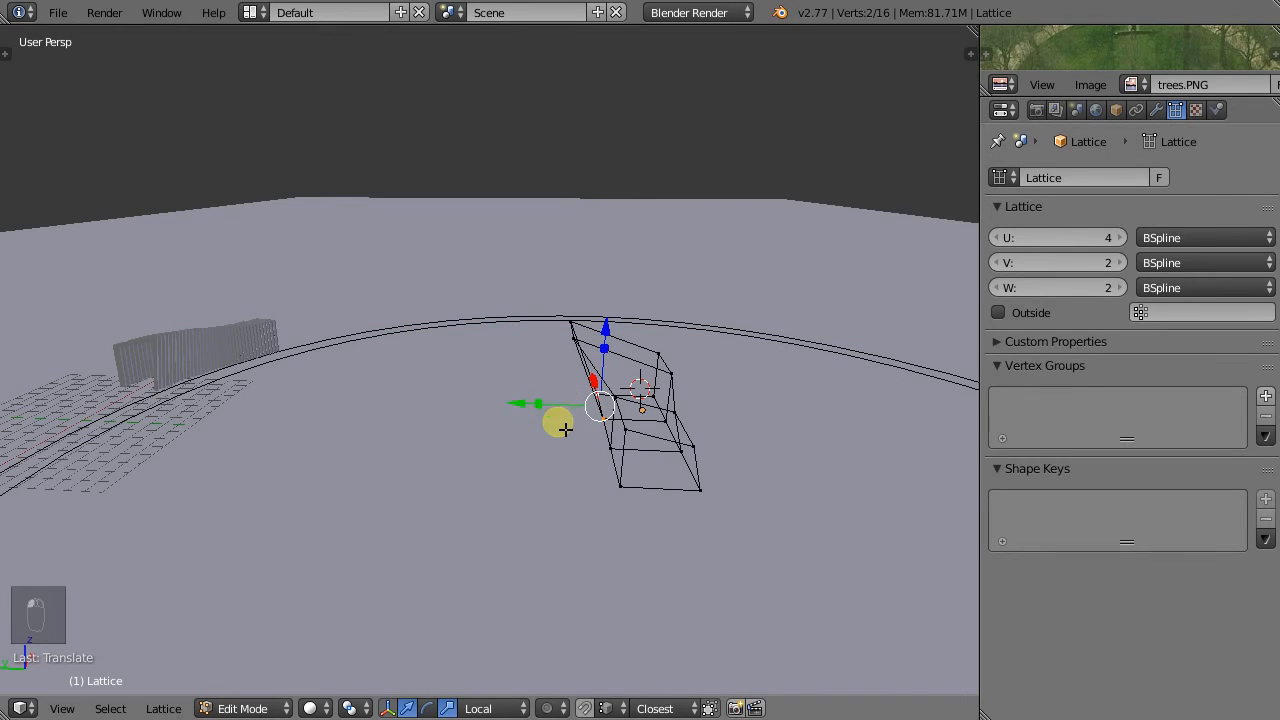
Move the pair of lattice points below the raised ones outward along local Y.
middle_click_drag(587, 431, 594, 437)
scroll(585, 436, "down", 2)
left_click_drag(527, 434, 512, 432)
middle_click_drag(369, 431, 619, 446)
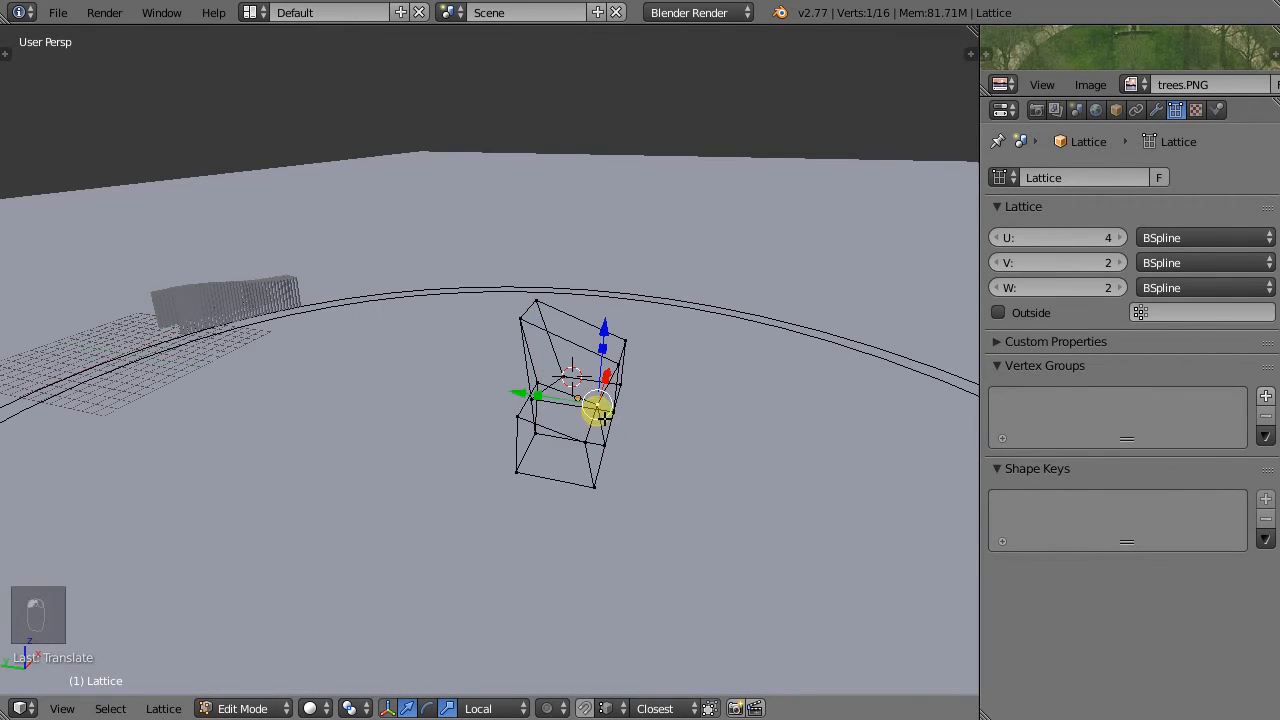
Move the two near-side upper points at the opposite end about 0.35 inward along local Y.
right_click(587, 451, "shift")
key("g")
key("y")
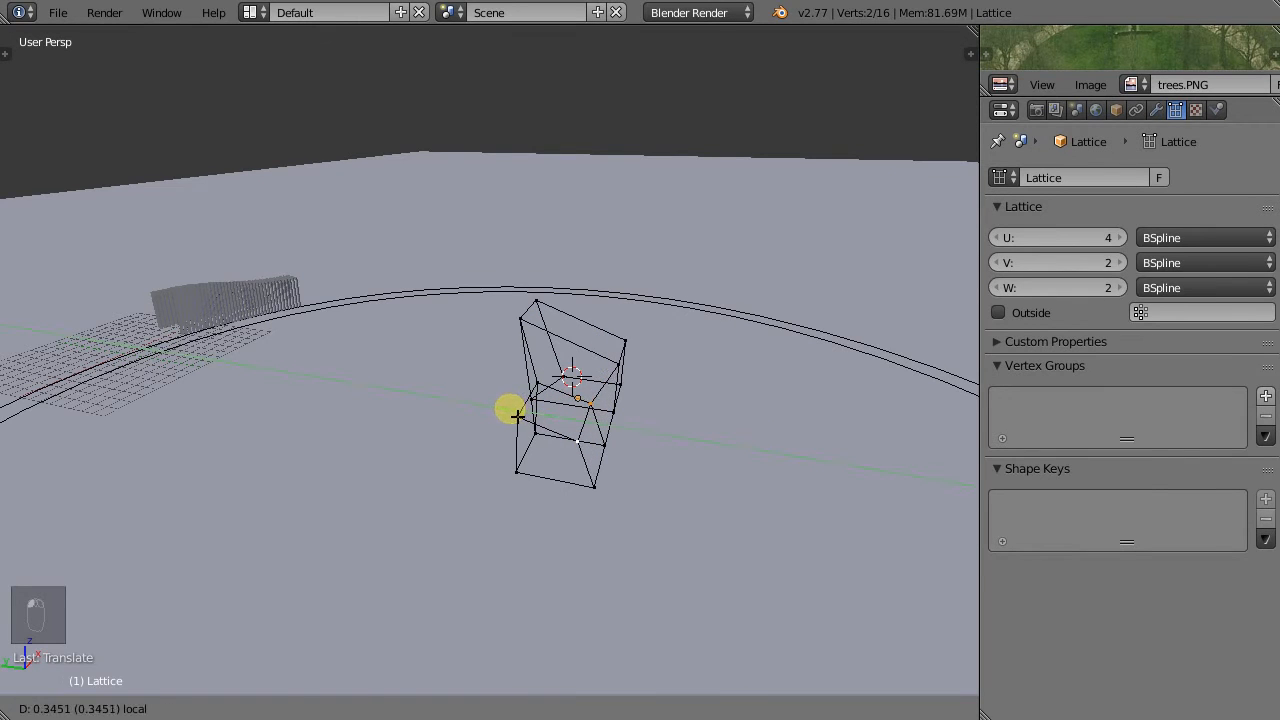
left_click(516, 414)
middle_click_drag(426, 420, 452, 540)
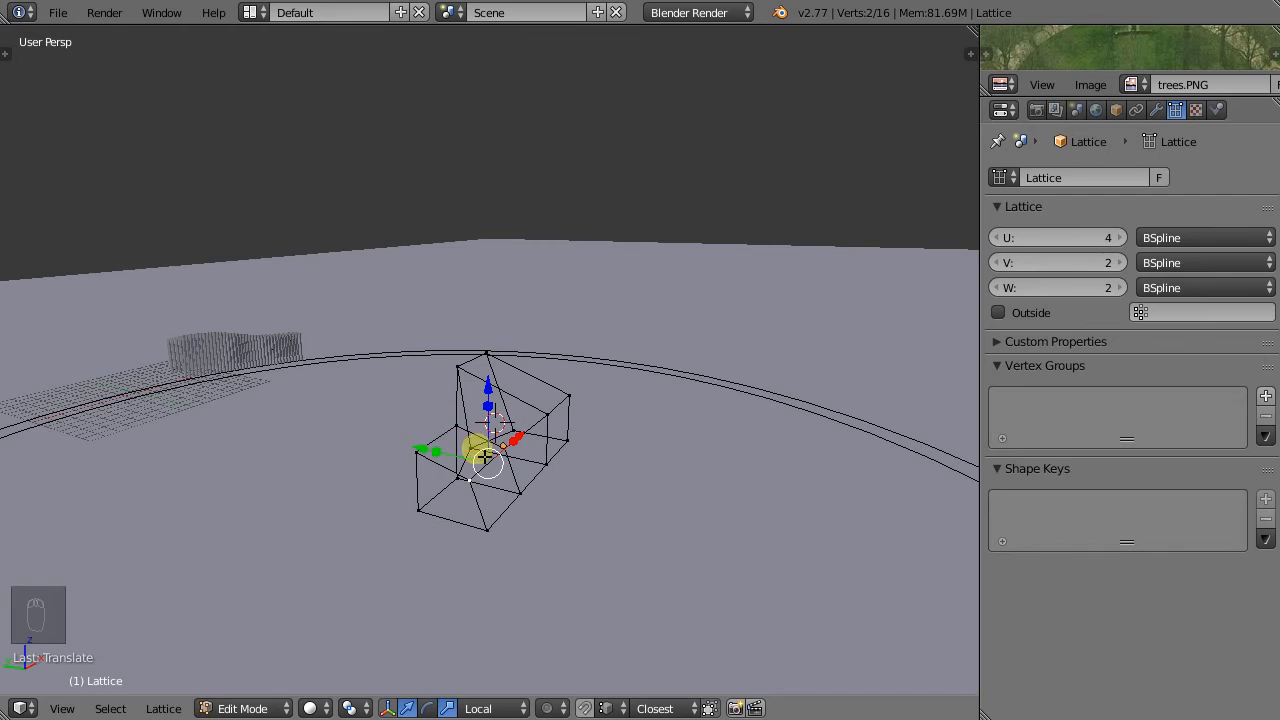
Refine the reshaped lattice to a resolution of U 5, V 3 and W 3.
left_click(1123, 237)
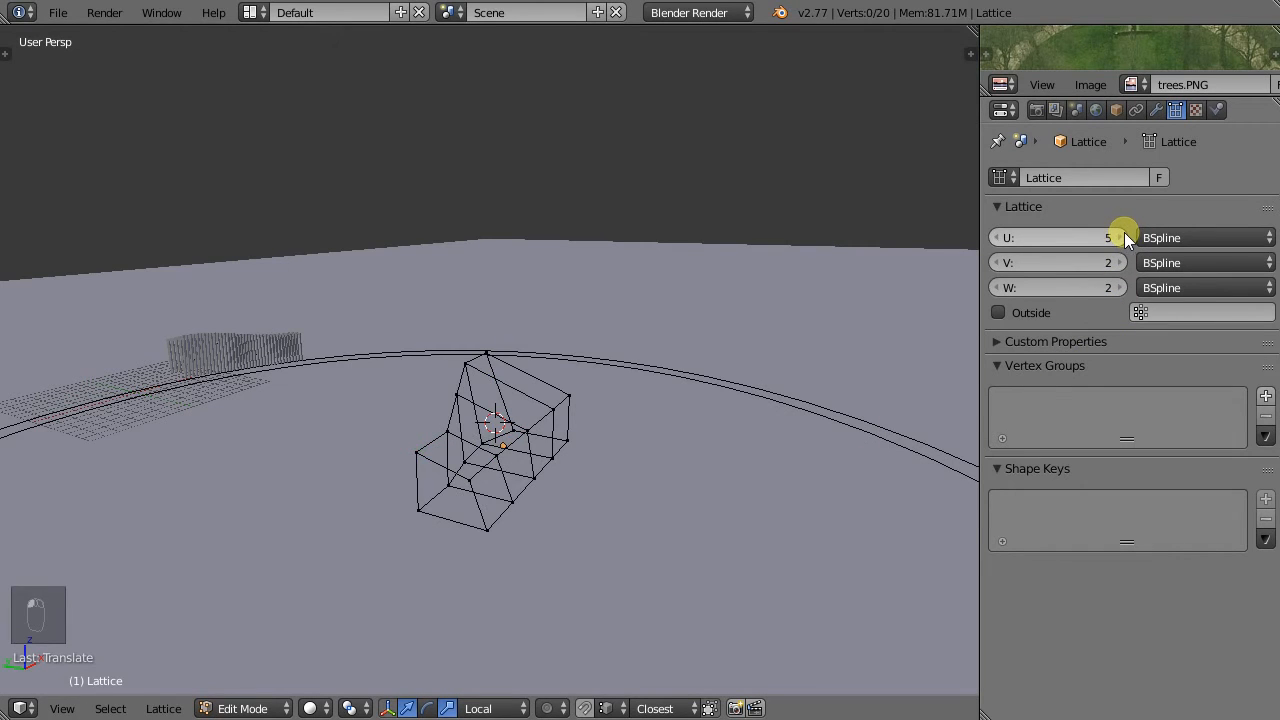
left_click(1117, 260)
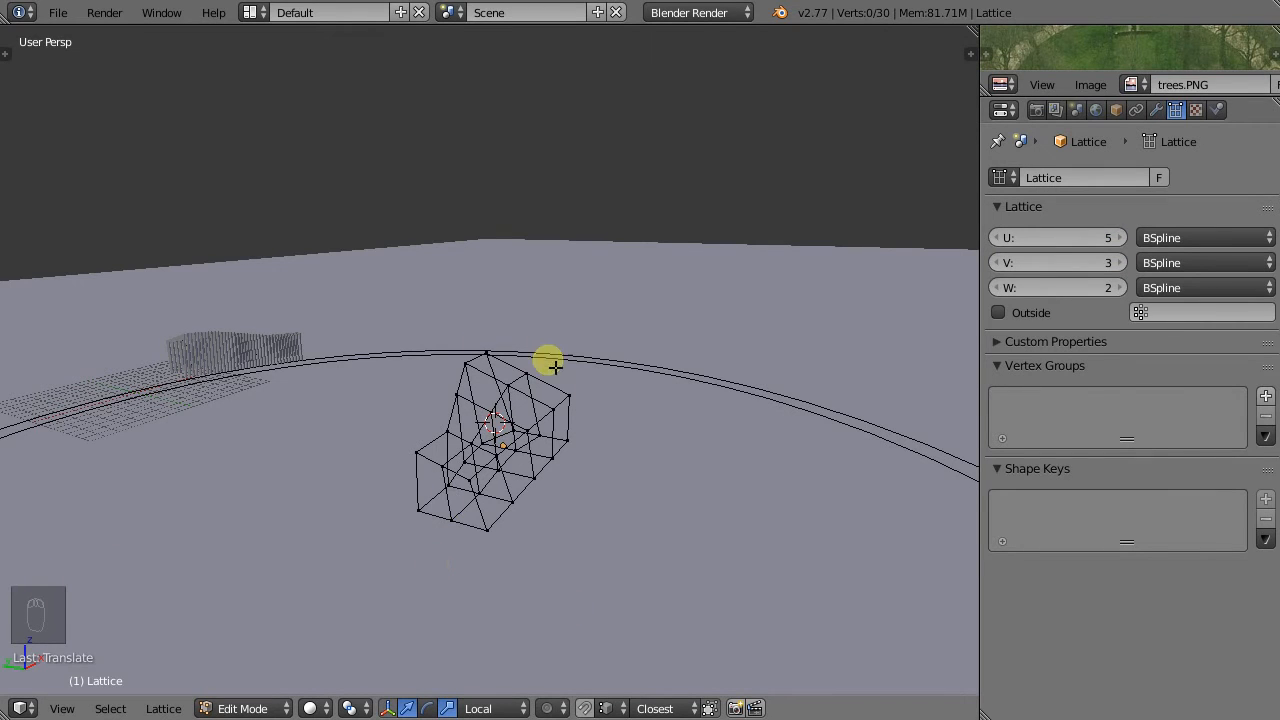
left_click(1119, 288)
middle_click_drag(494, 491, 437, 514)
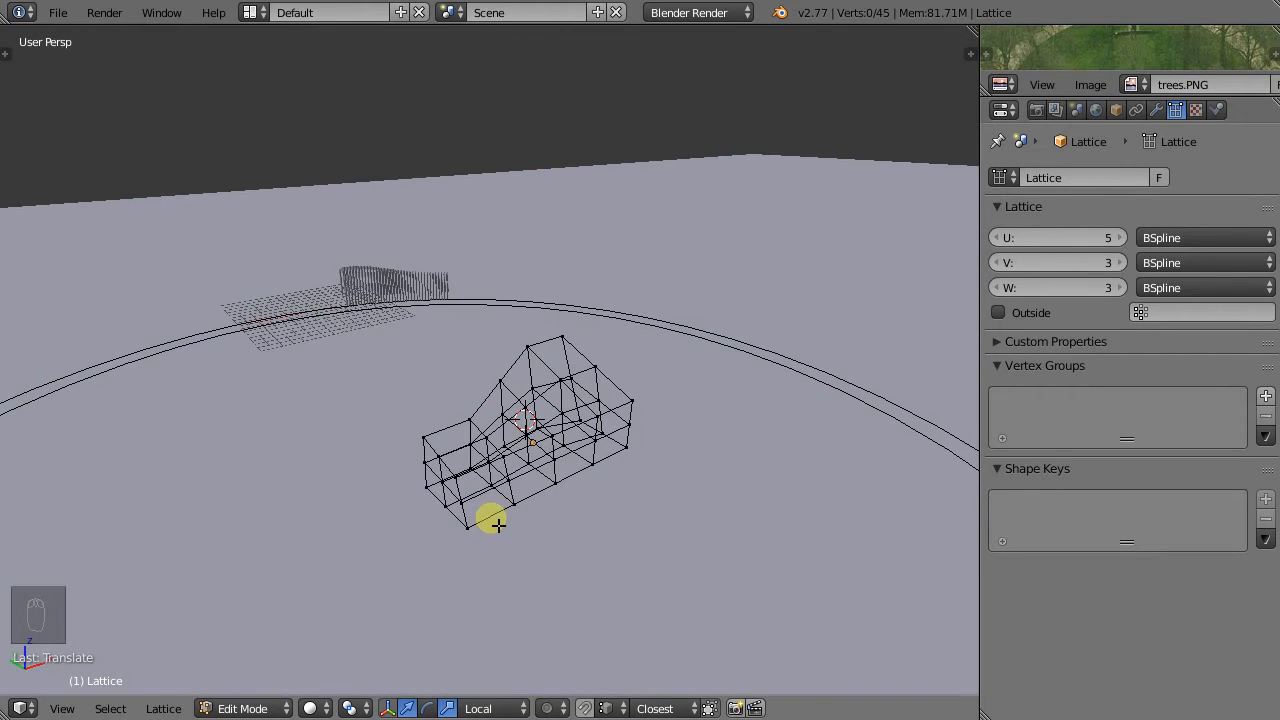
Increase the lattice's U resolution to 7.
scroll(509, 517, "up", 2)
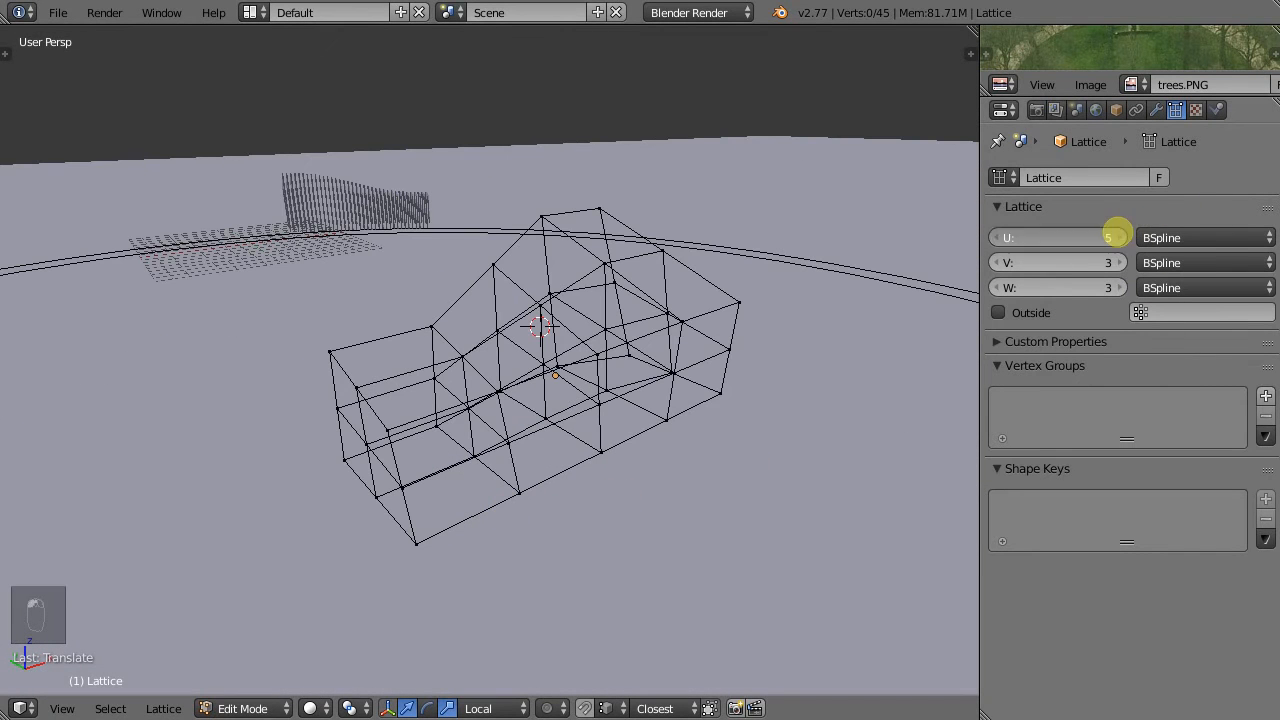
left_click(1117, 236)
left_click(1117, 236)
Try raising a single lower-edge lattice point, and a pair of points by about 1.3, along local Z.
mouse_move(491, 486)
middle_mouse_down()
mouse_move(500, 429)
mouse_move(481, 489)
middle_mouse_up()
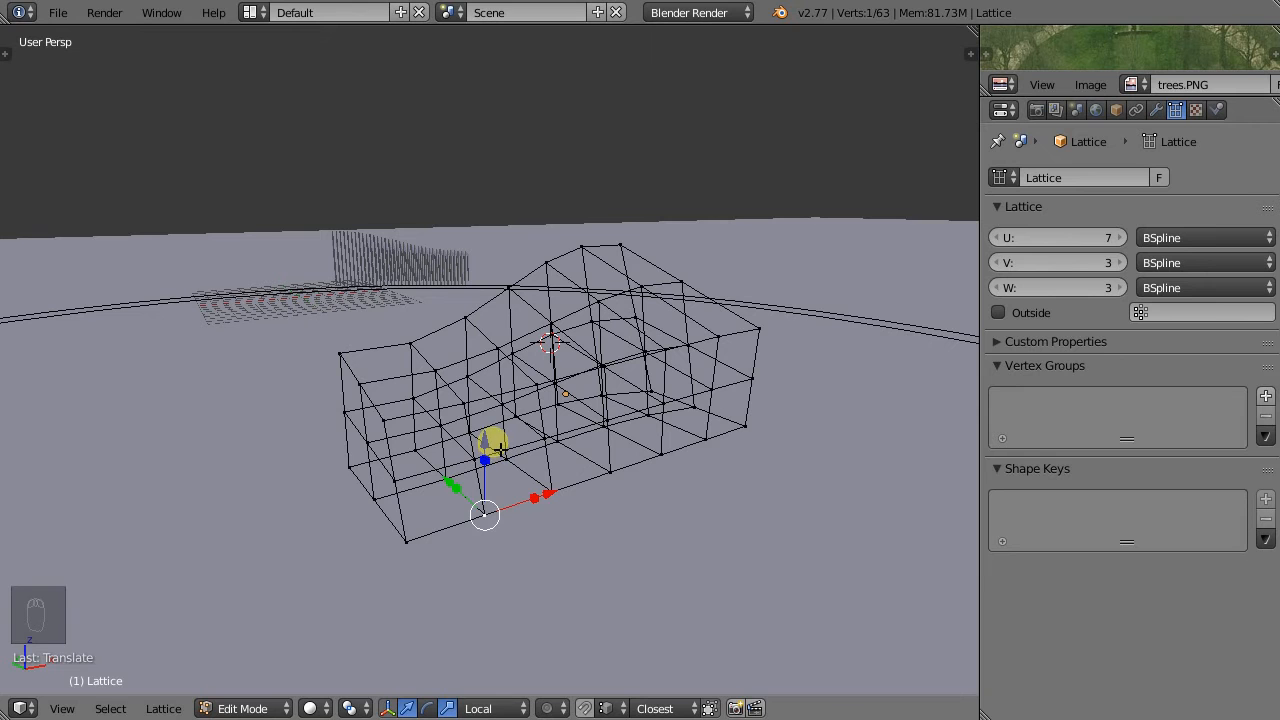
left_click_drag(493, 446, 490, 436)
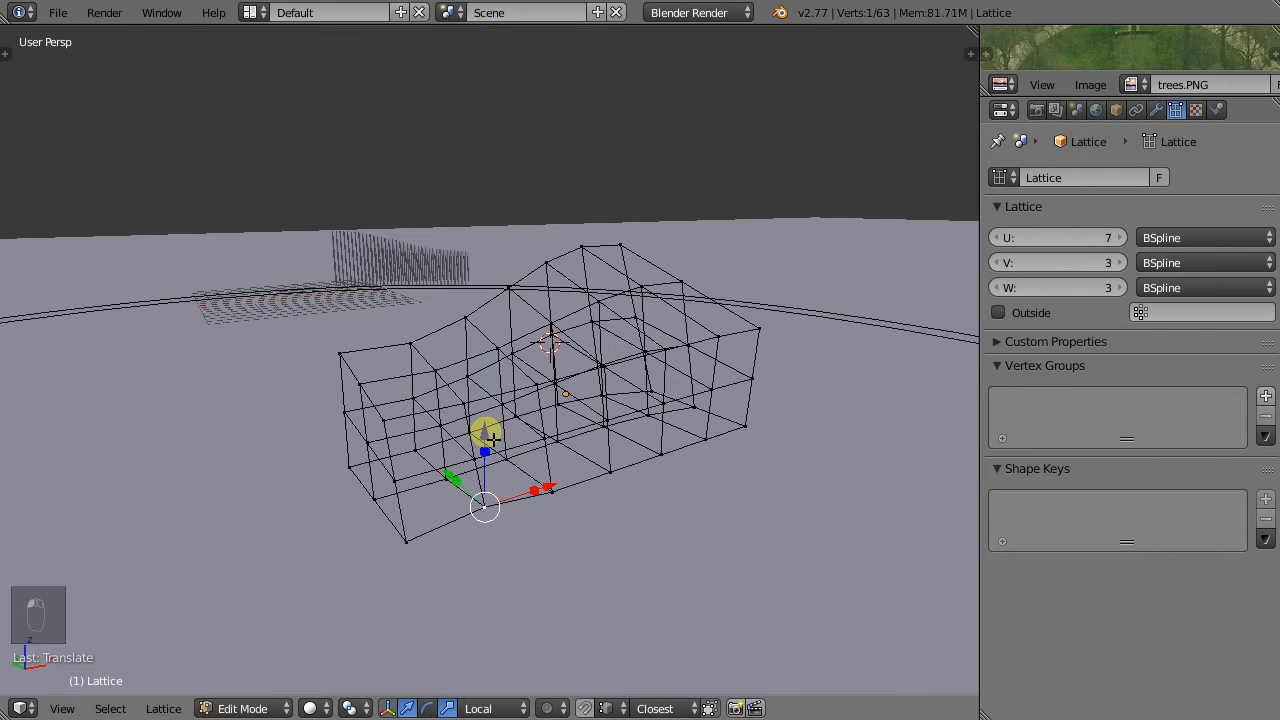
key("ctrl+z")
middle_click_drag(447, 453, 502, 494)
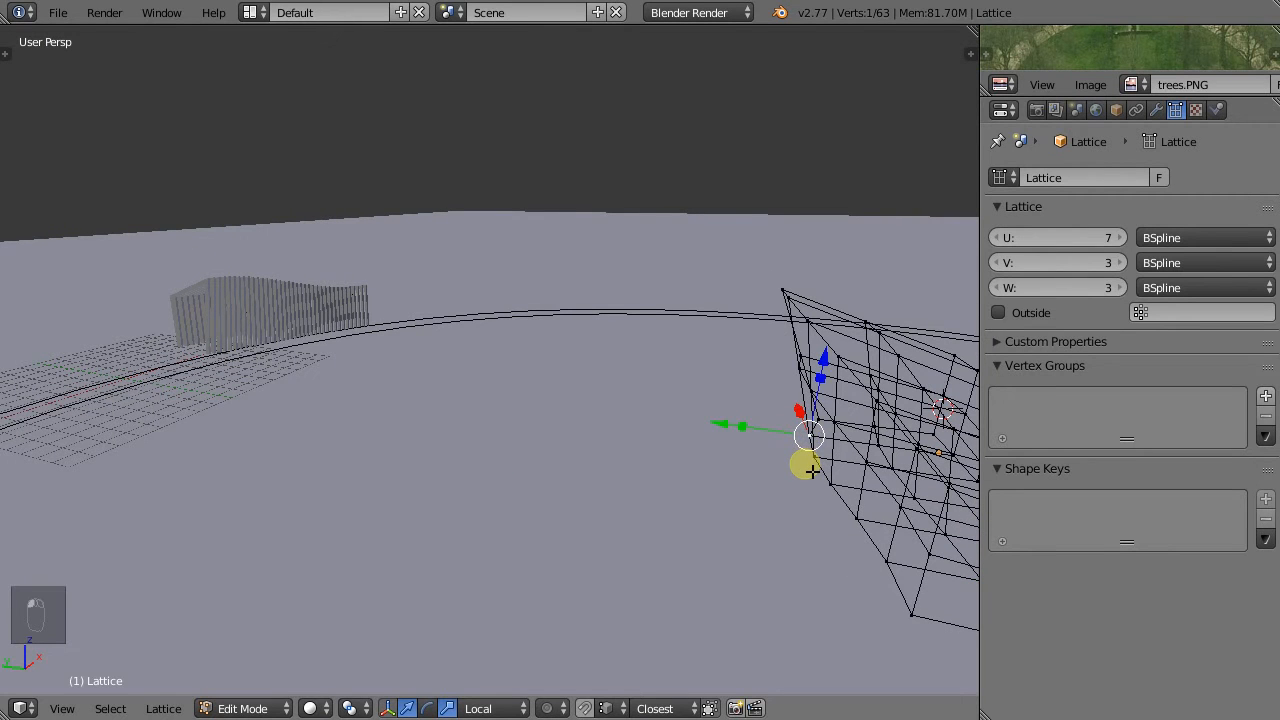
left_click_drag(836, 370, 846, 341)
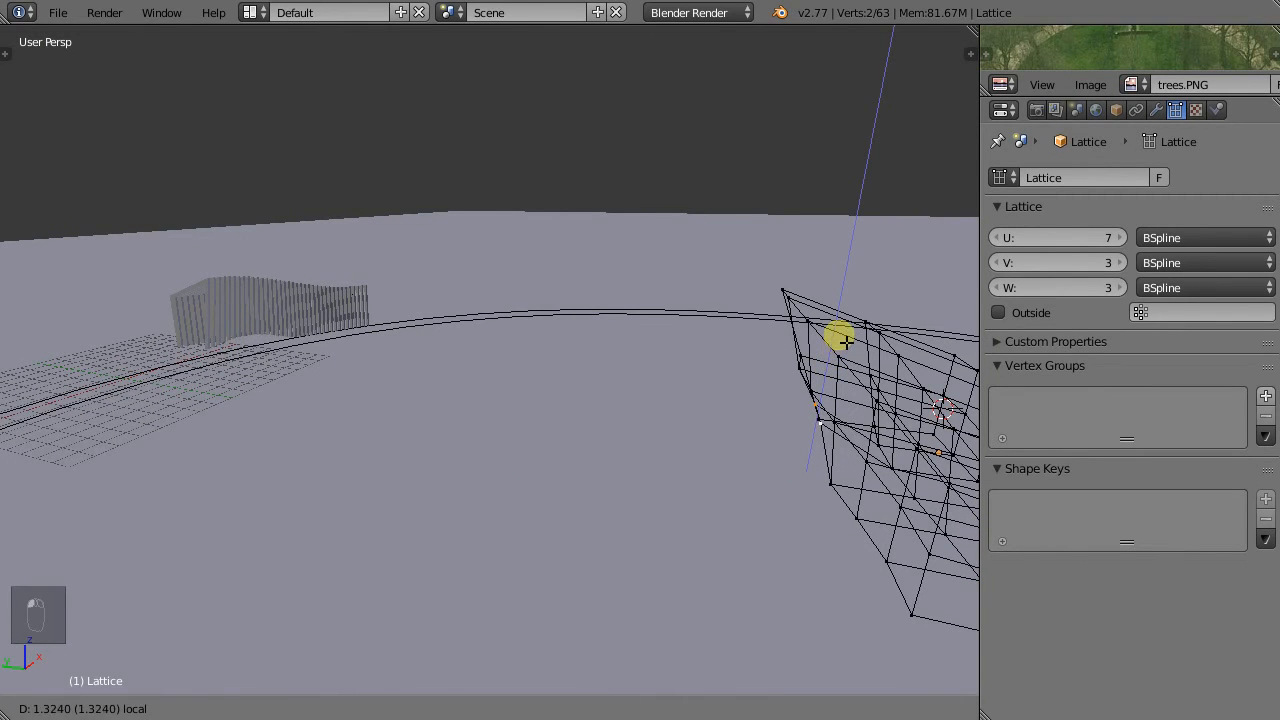
left_click(814, 345)
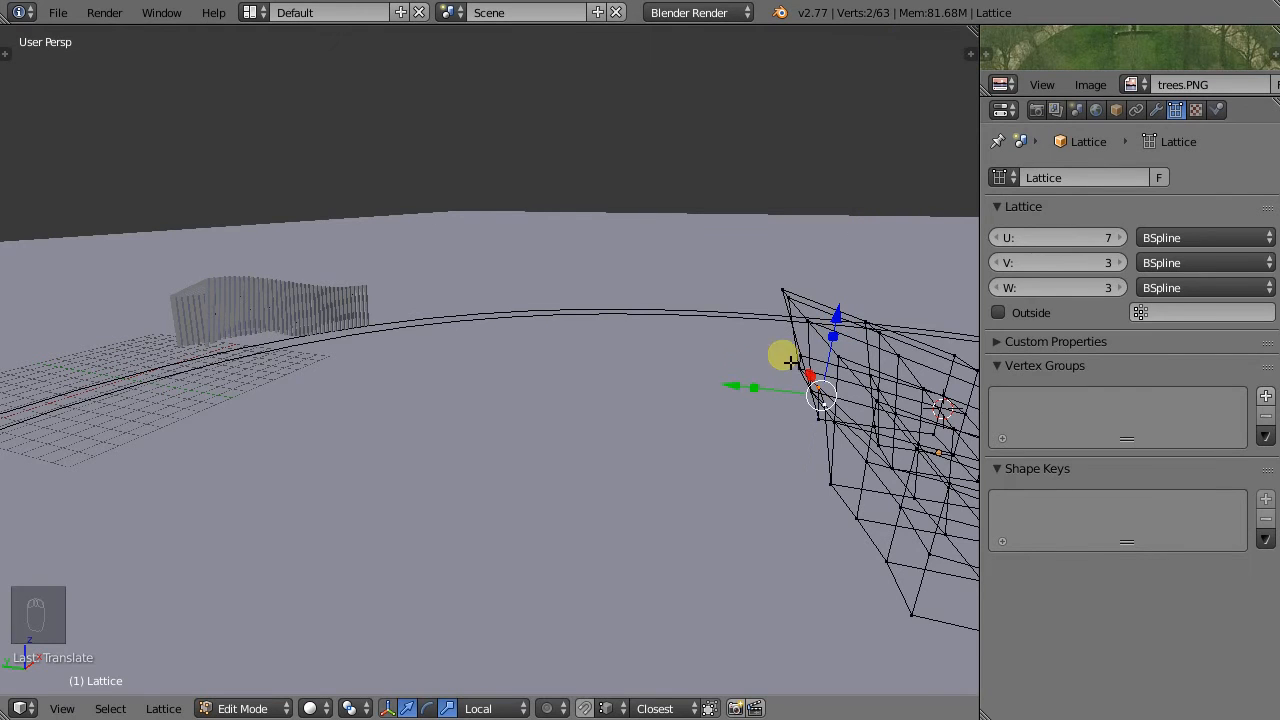
key("ctrl+z")
Raise a single far-side lower-edge lattice point along local Z and move it about 3 outward along local Y.
right_click(822, 483)
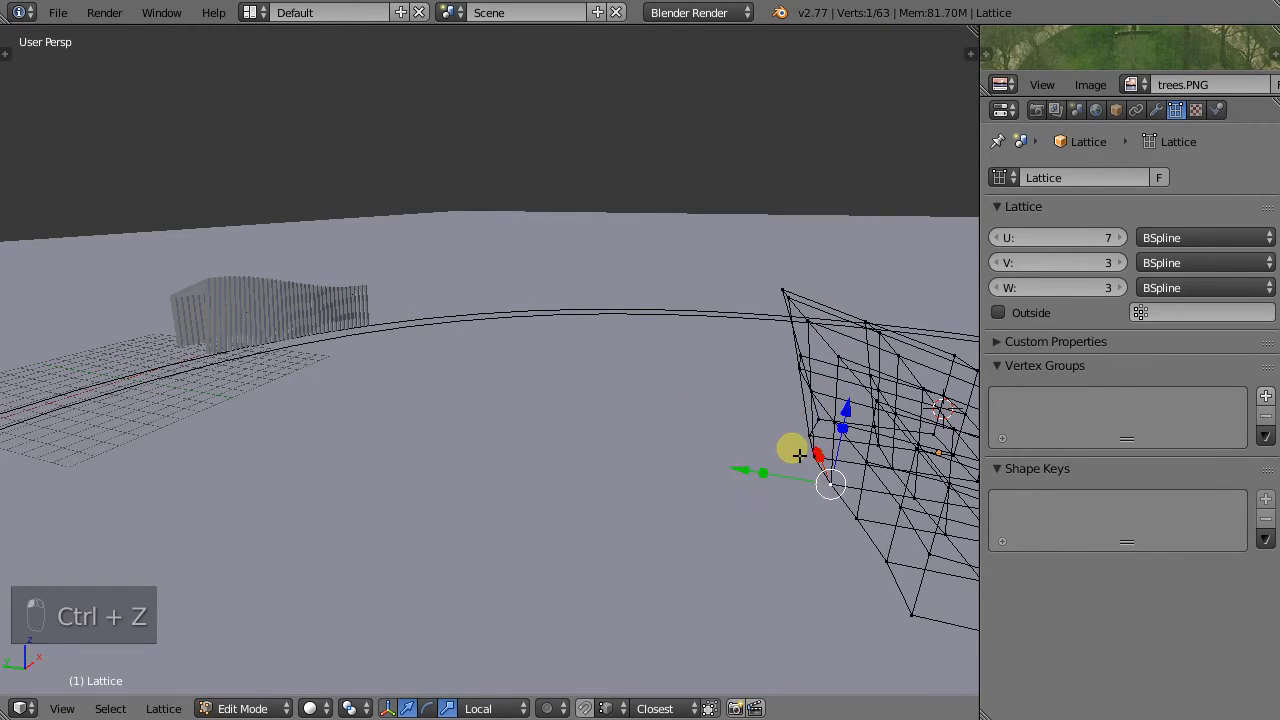
left_click_drag(833, 382, 856, 278)
left_click(853, 284)
key("g")
key("y")
key("y")
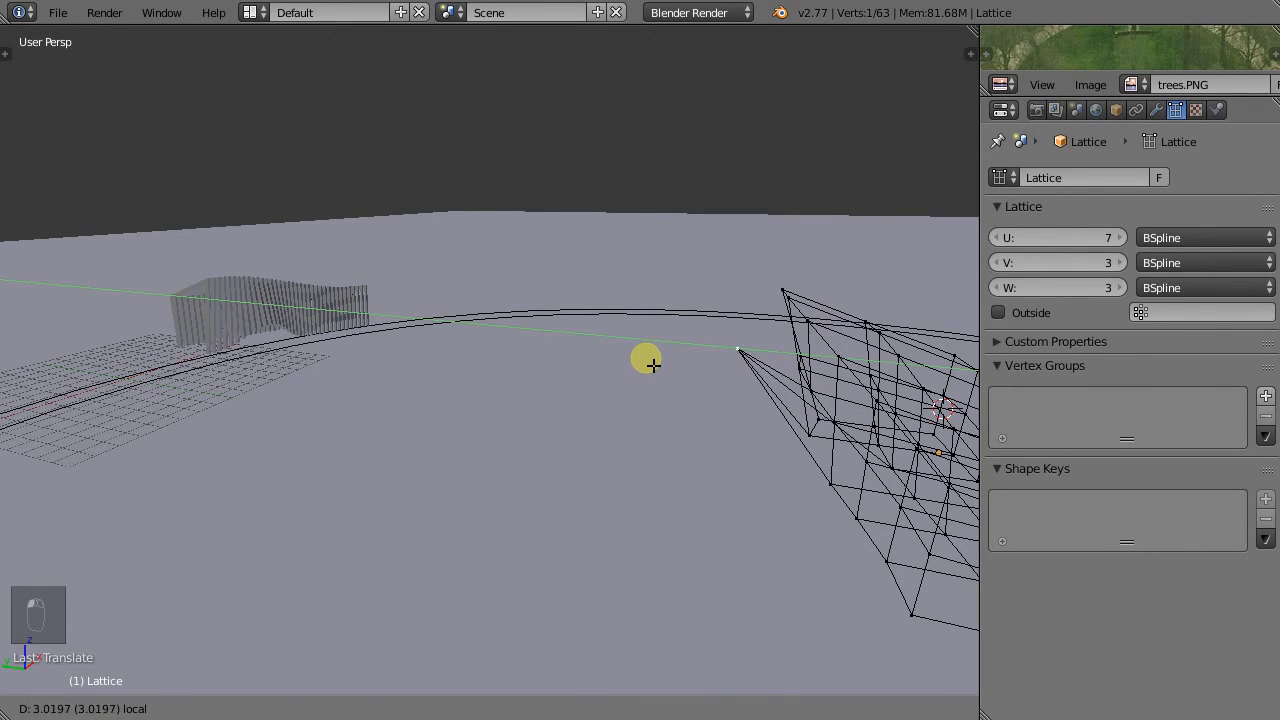
left_click(652, 360)
Raise the pulled-out lattice point further along local Z, well above the top of the lattice.
left_click_drag(747, 277, 740, 199)
middle_click_drag(298, 344, 303, 449)
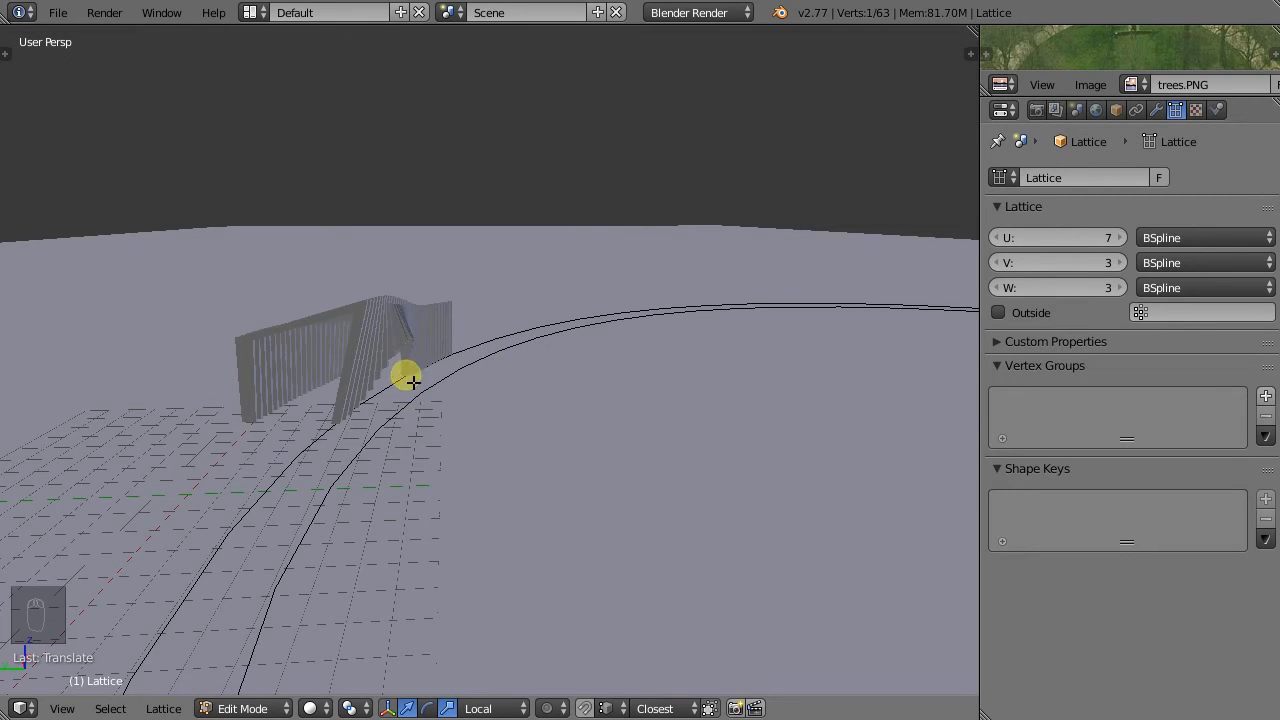
scroll(380, 440, "down", 6)
scroll(535, 398, "up", 4)
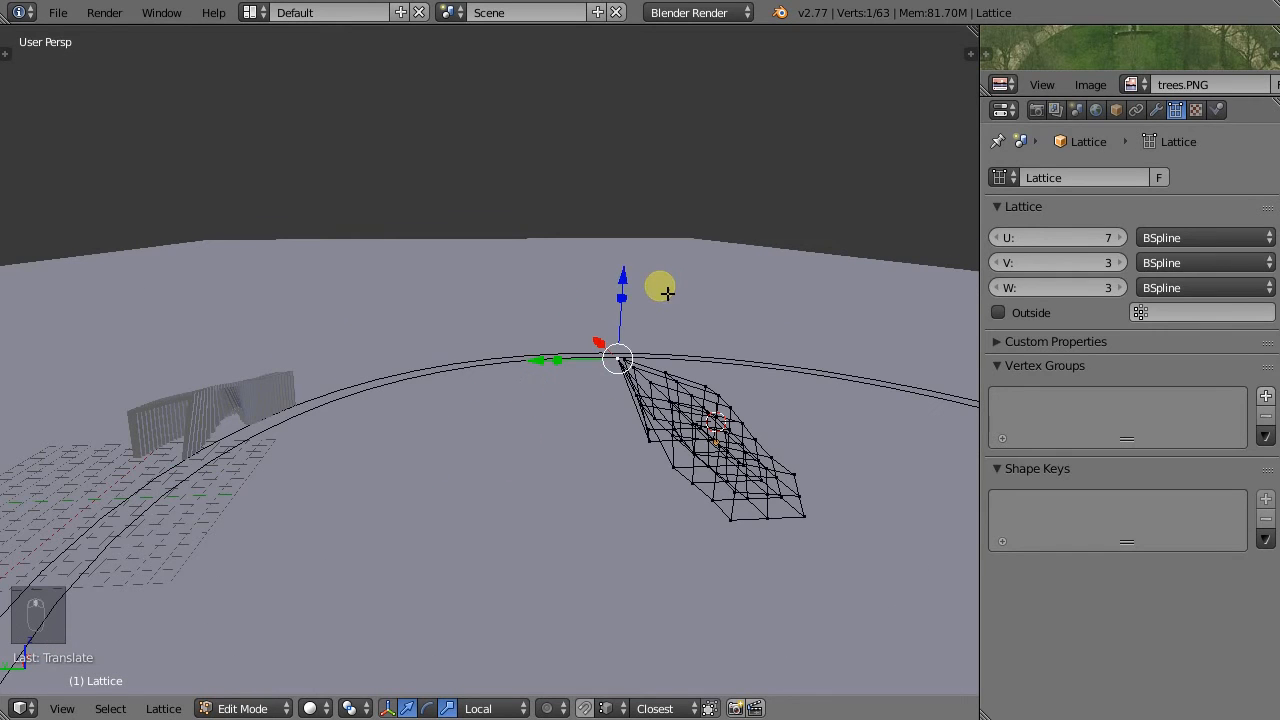
mouse_move(630, 281)
left_mouse_down()
mouse_move(626, 260)
mouse_move(614, 266)
left_mouse_up()
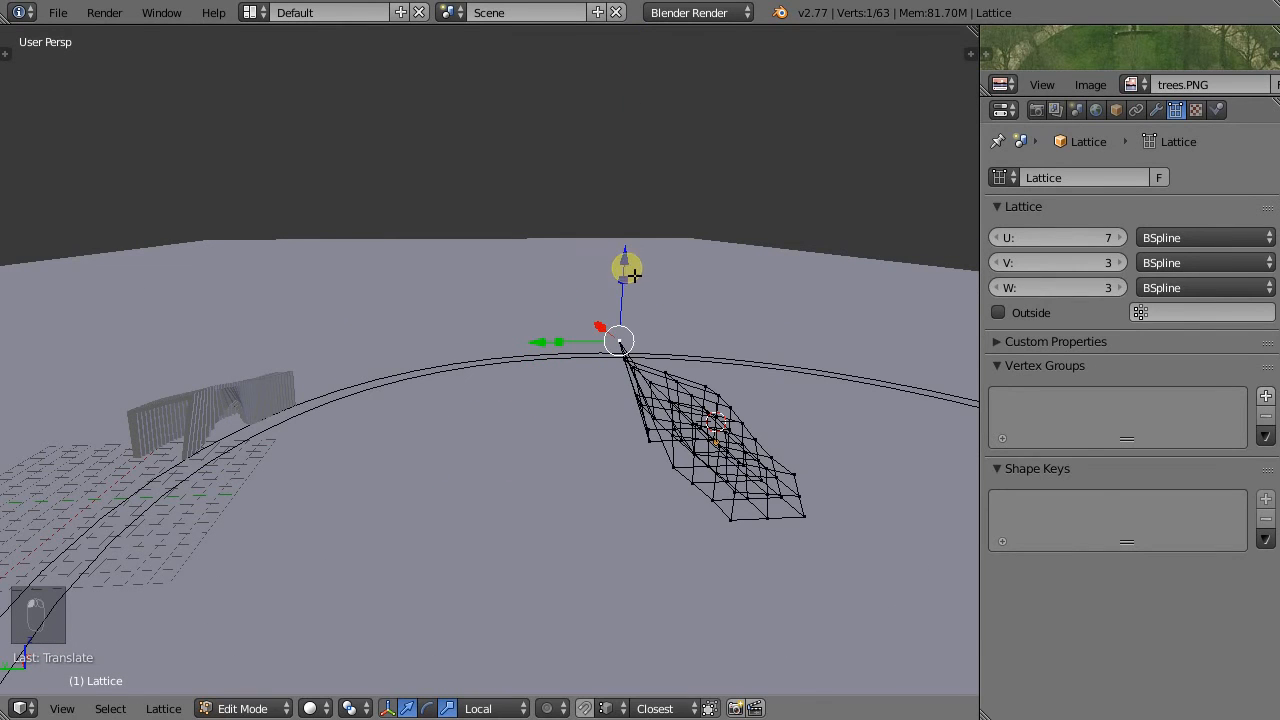
middle_click_drag(660, 363, 513, 398)
middle_click_drag(800, 545, 518, 533)
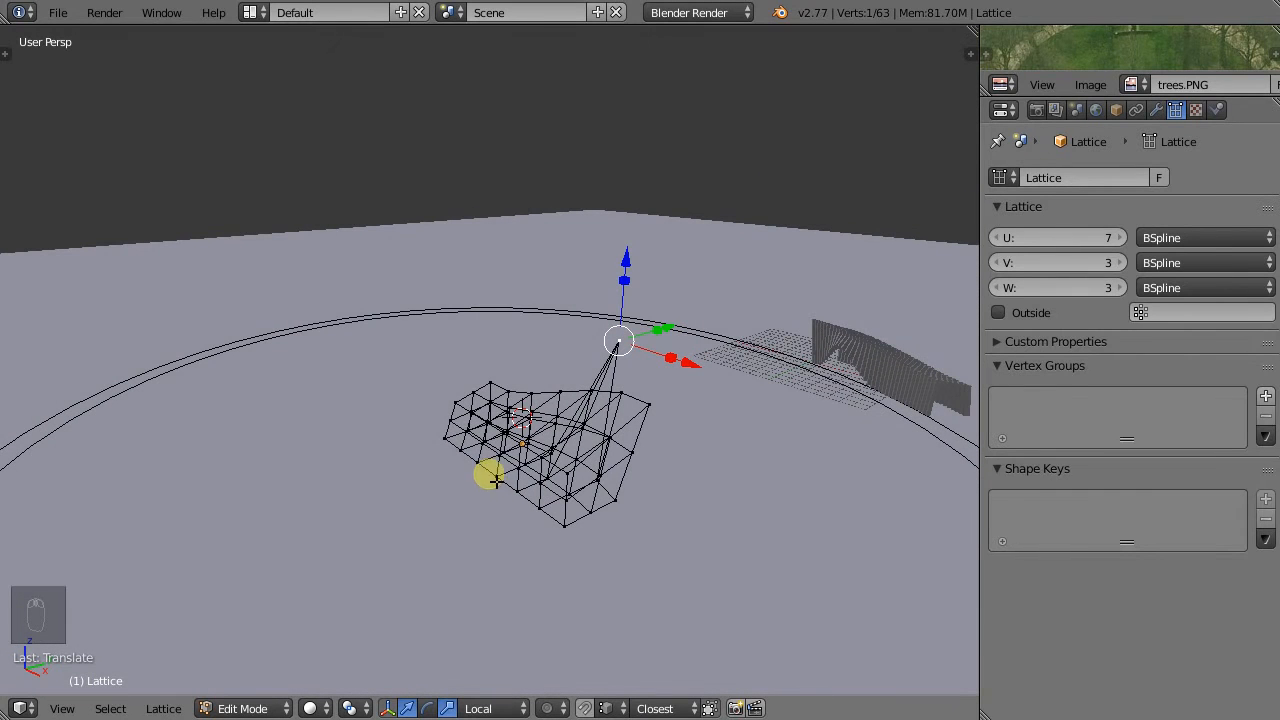
Try to raise two lattice points at the low end of the opposite side along Z.
right_click(467, 459)
scroll(472, 478, "up", 2)
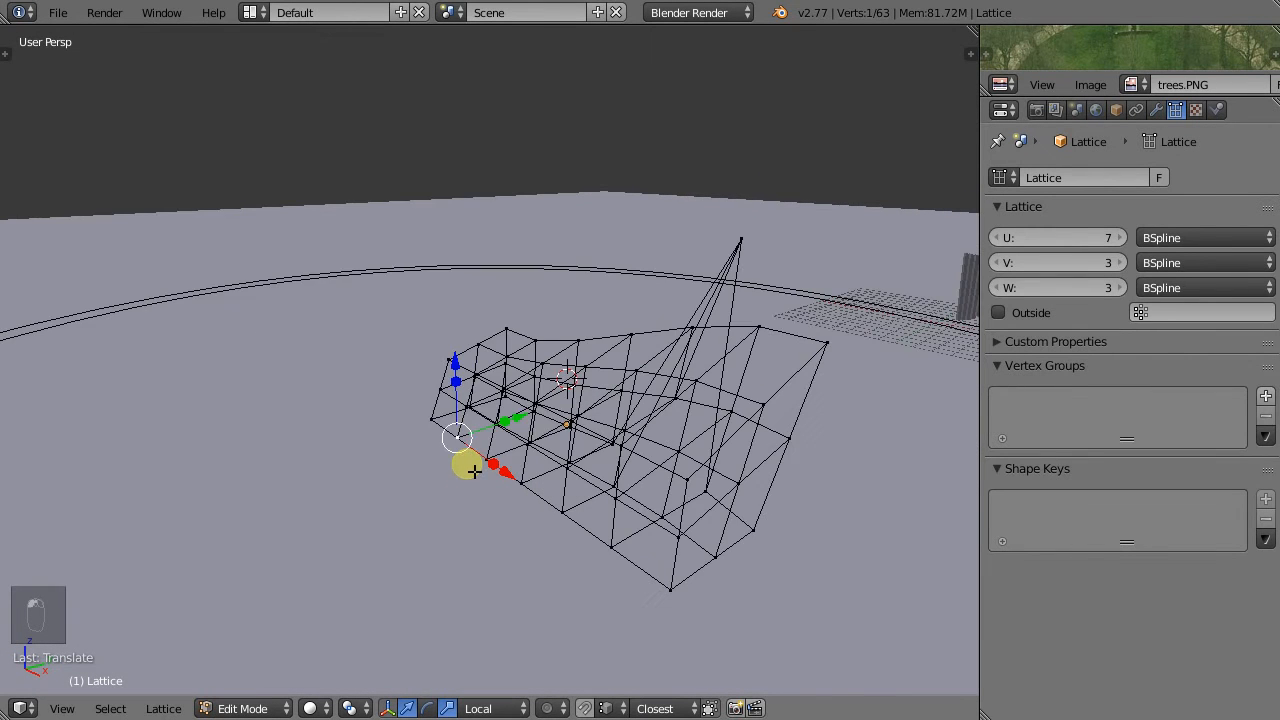
scroll(476, 421, "up", 2)
right_click(447, 421, "shift")
key("g")
key("z")
left_click(451, 337)
right_click(422, 448)
key("ctrl+z")
key("ctrl+z")
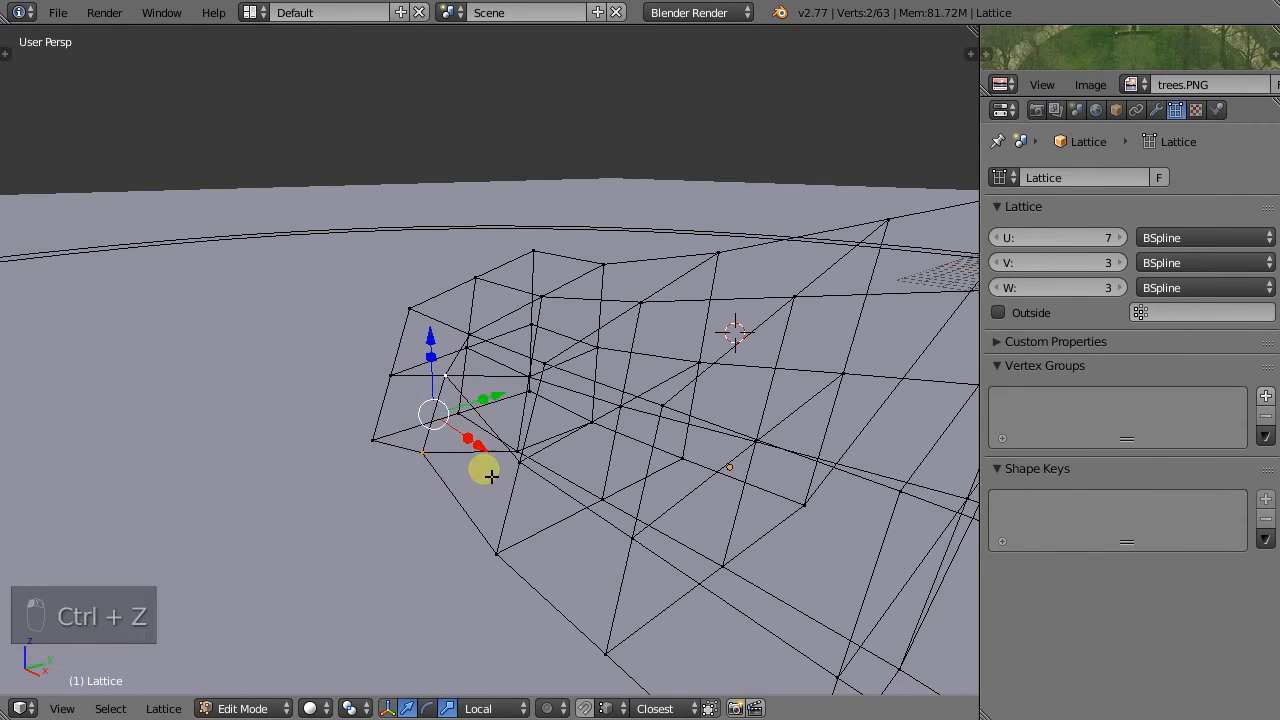
Try raising the second lower-edge lattice point at the low end much higher along local Z.
left_click_drag(430, 430, 430, 240)
scroll(332, 376, "down", 5)
scroll(332, 376, "down", 6)
middle_click_drag(833, 421, 608, 400)
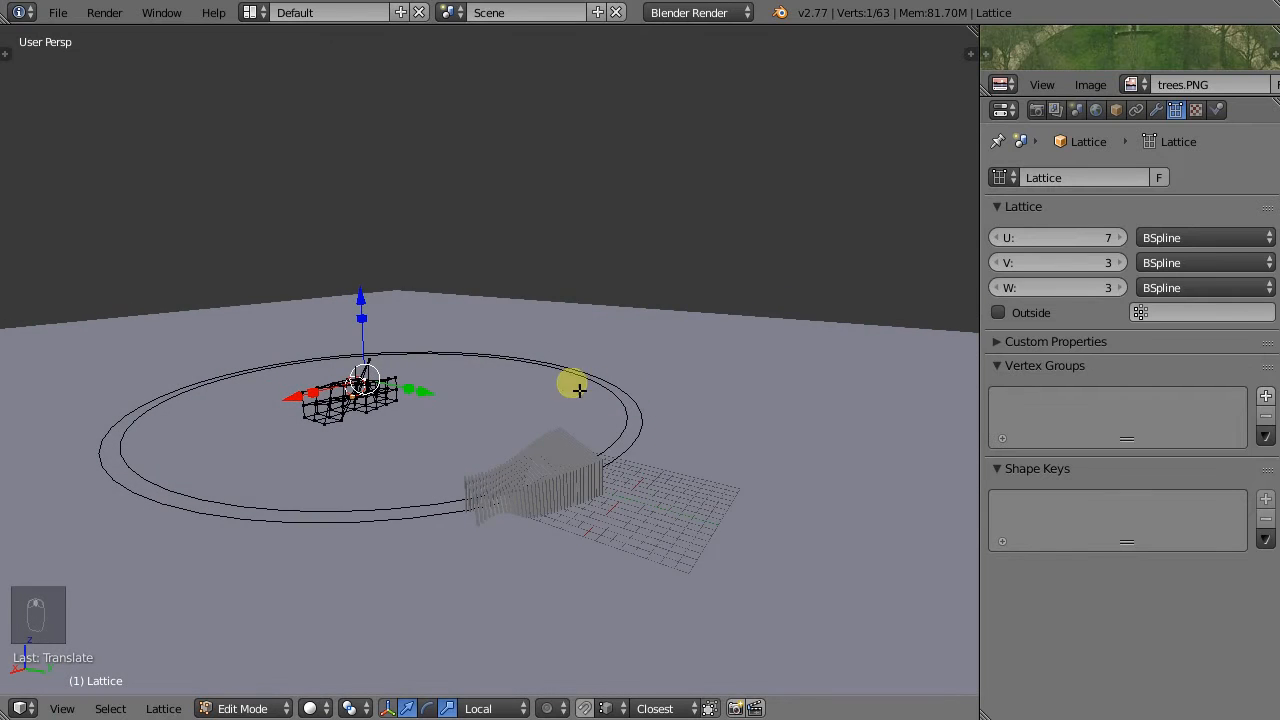
left_click_drag(379, 294, 366, 274)
middle_click_drag(374, 354, 563, 360)
key("ctrl+z")
key("ctrl+z")
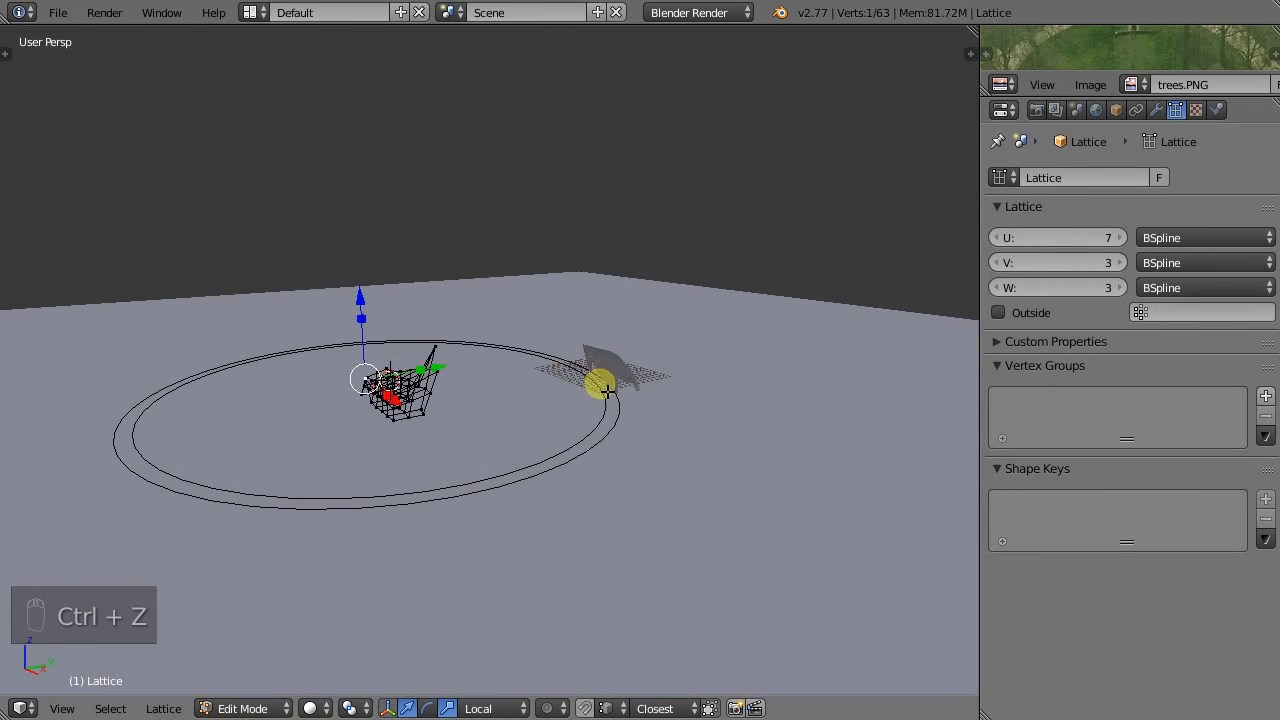
Raise the third lattice point along the near lower edge by about 4.55 along global Z.
middle_click_drag(416, 454, 397, 397)
scroll(366, 417, "up", 5)
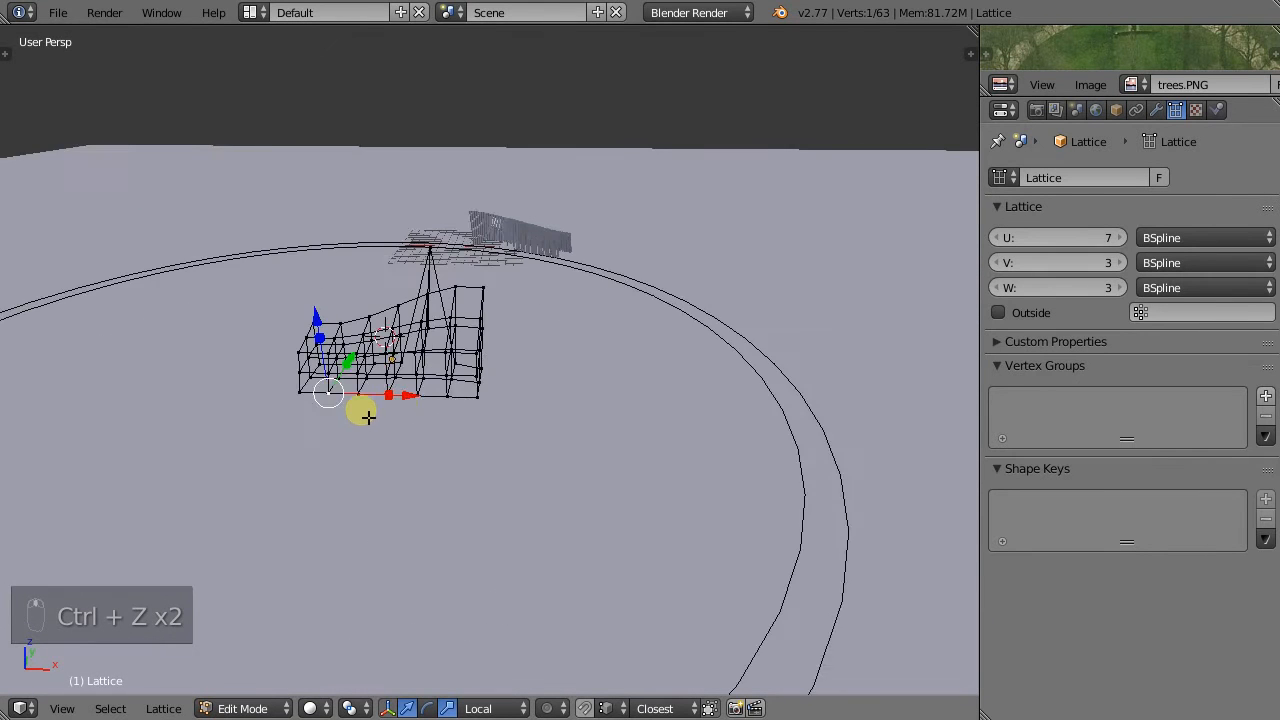
right_click(362, 414)
middle_click_drag(290, 407, 321, 505)
scroll(325, 507, "down", 5)
middle_click_drag(667, 525, 323, 451)
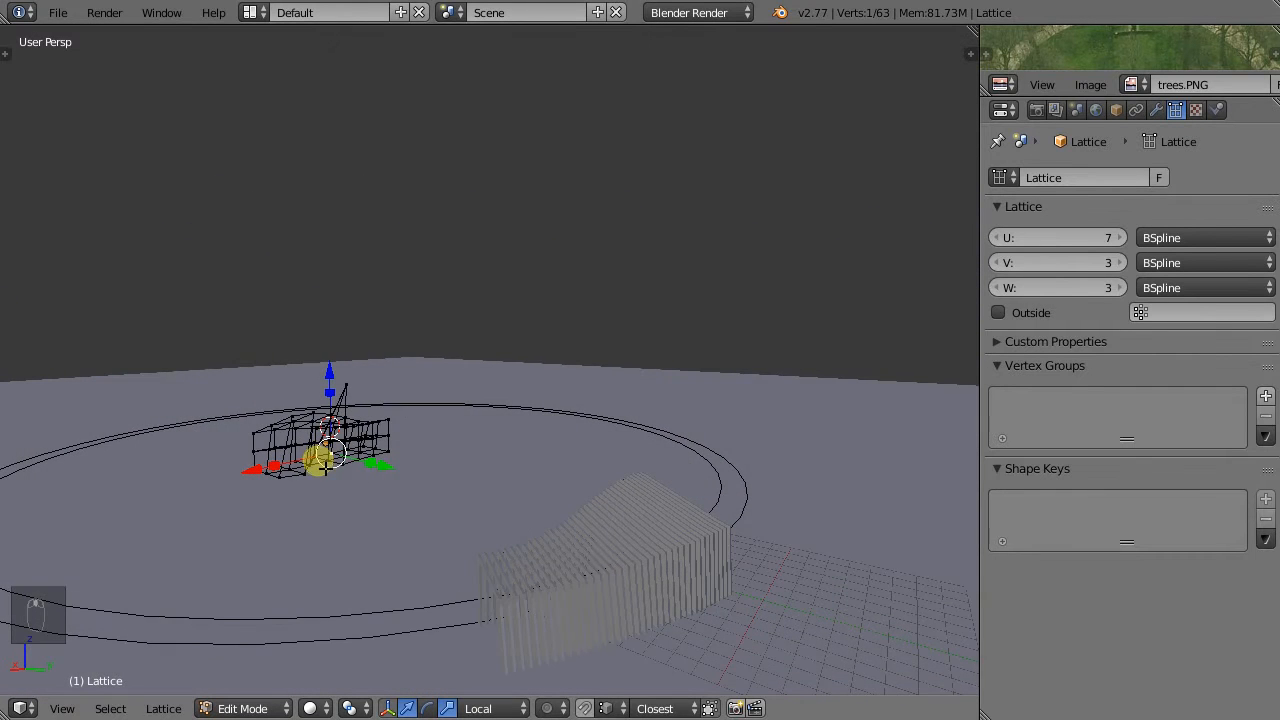
middle_click_drag(497, 567, 485, 538)
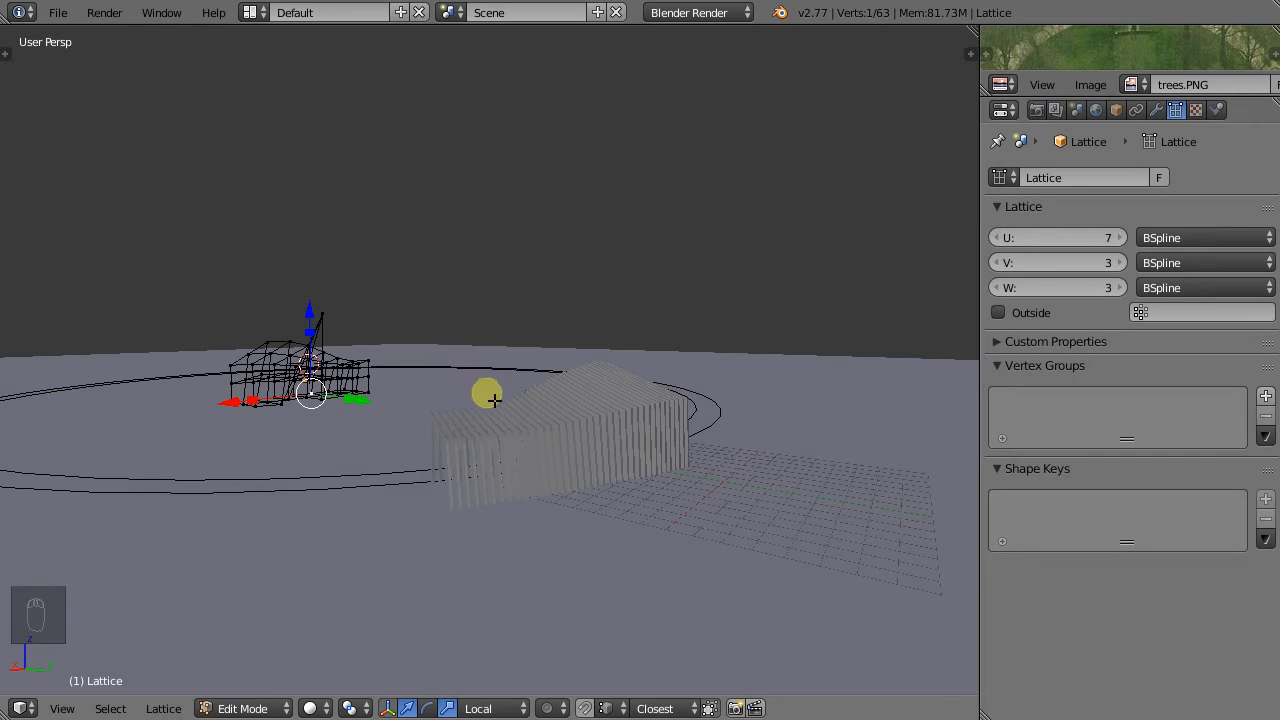
key("g")
key("z")
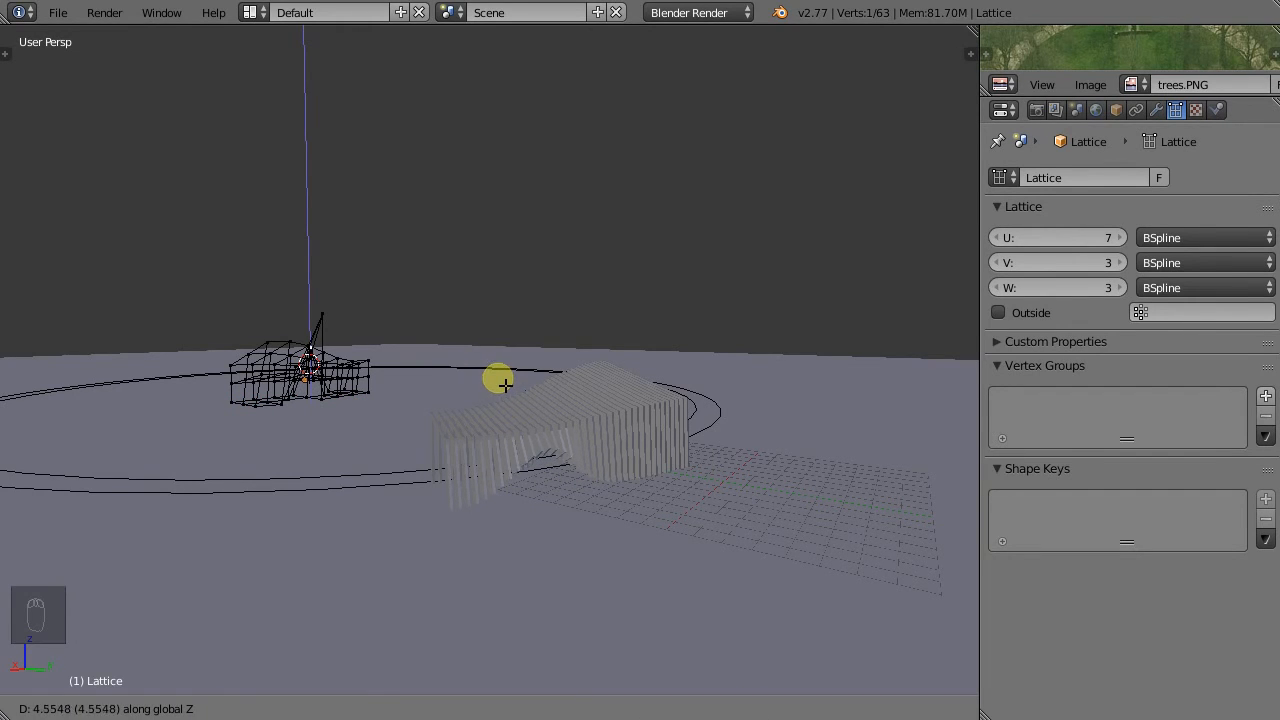
left_click(503, 383)
middle_click_drag(526, 409, 726, 433)
scroll(703, 475, "up", 3)
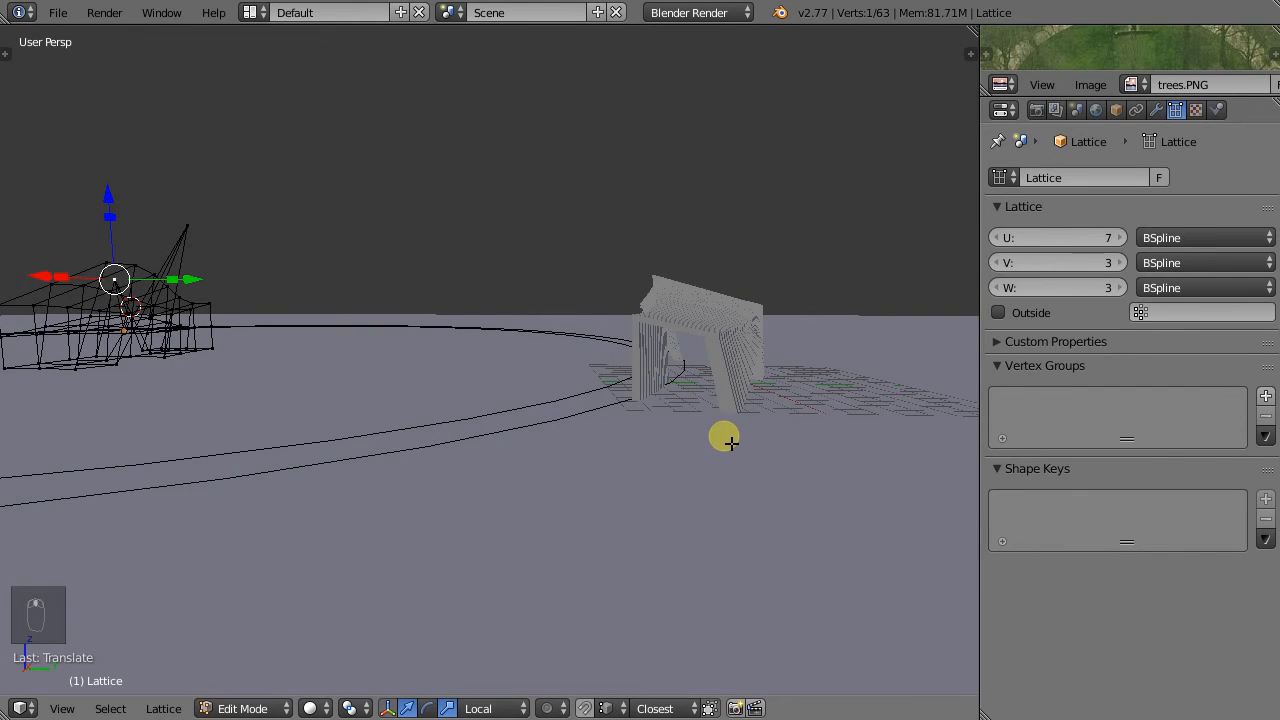
Leave lattice editing, select the concept slat tunnel and examine its deformed slats from several angles.
key("Tab")
scroll(720, 446, "down", 4)
middle_click_drag(597, 383, 652, 474)
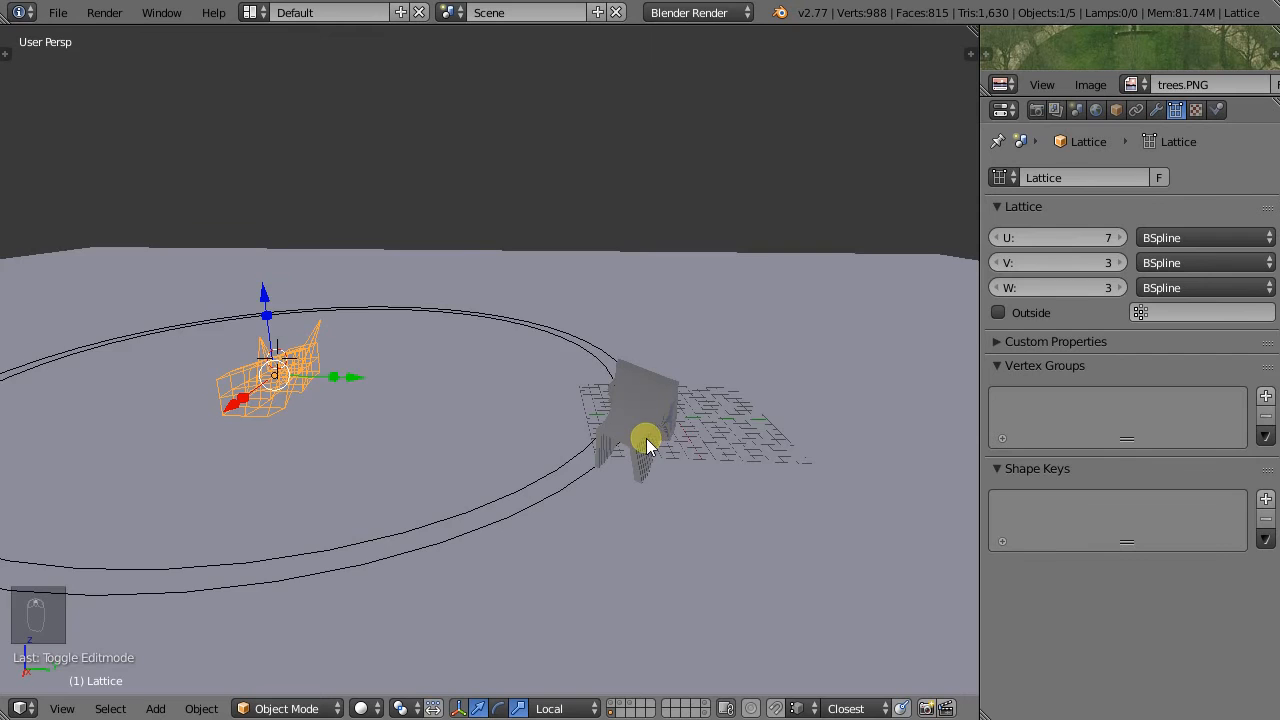
scroll(646, 440, "up", 2)
right_click(640, 449)
middle_click_drag(641, 447, 545, 495)
scroll(580, 400, "up", 6)
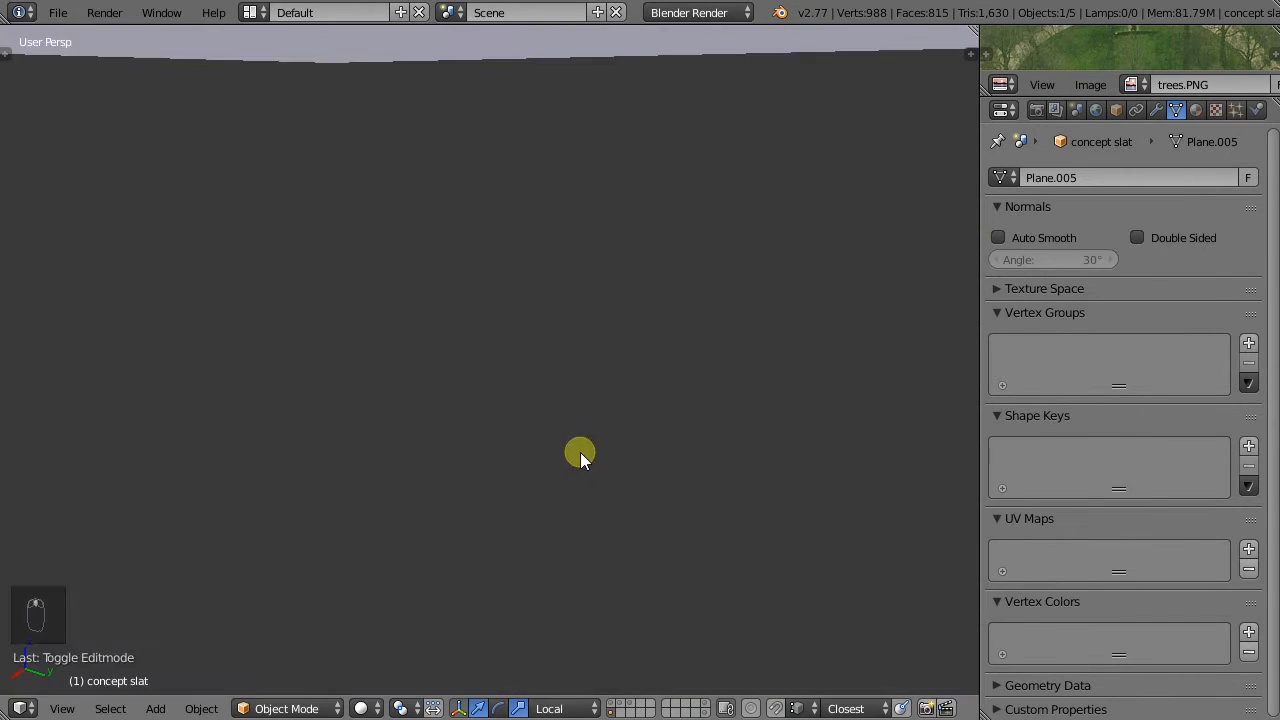
scroll(582, 455, "down", 3)
scroll(588, 620, "down", 2)
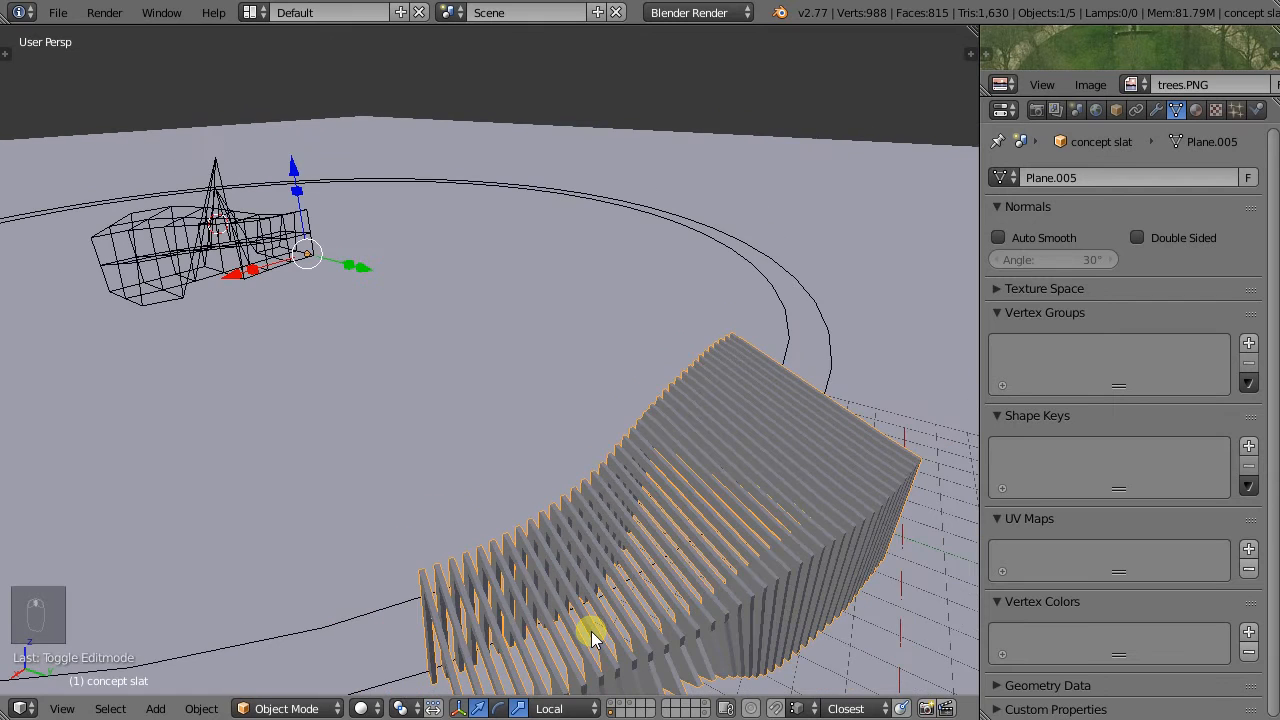
middle_click_drag(638, 605, 647, 528)
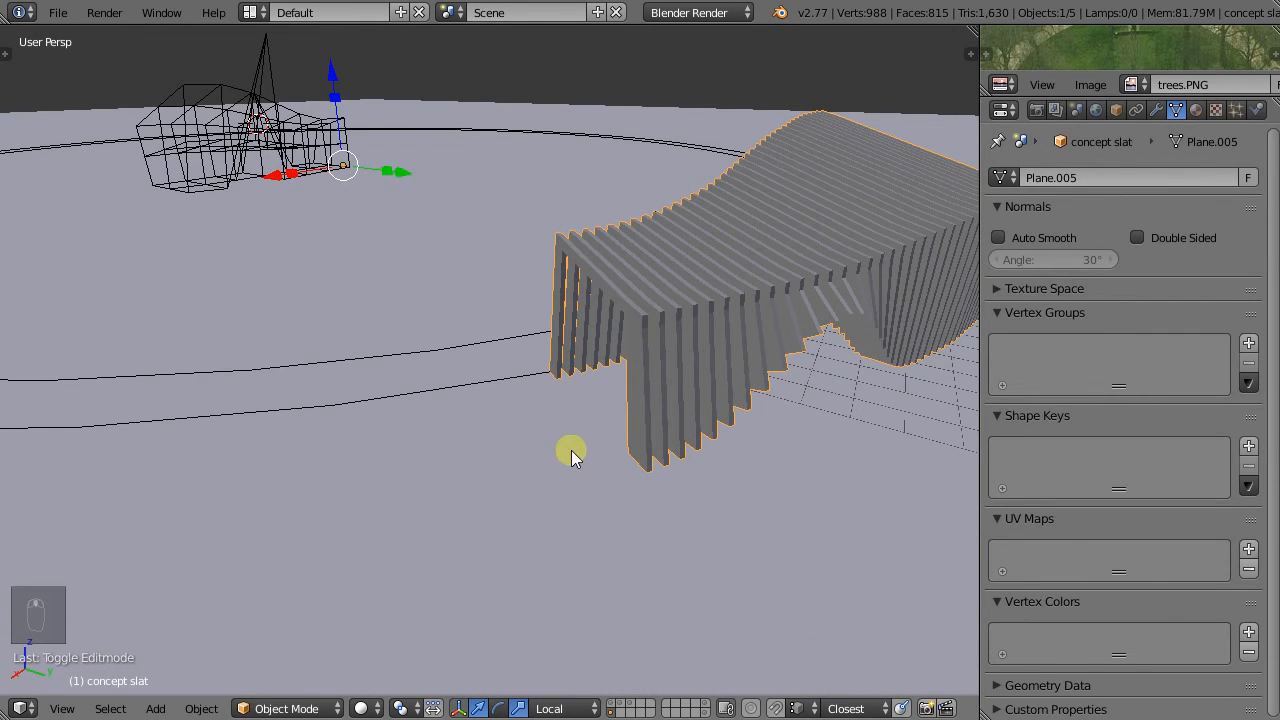
middle_click_drag(566, 395, 638, 408)
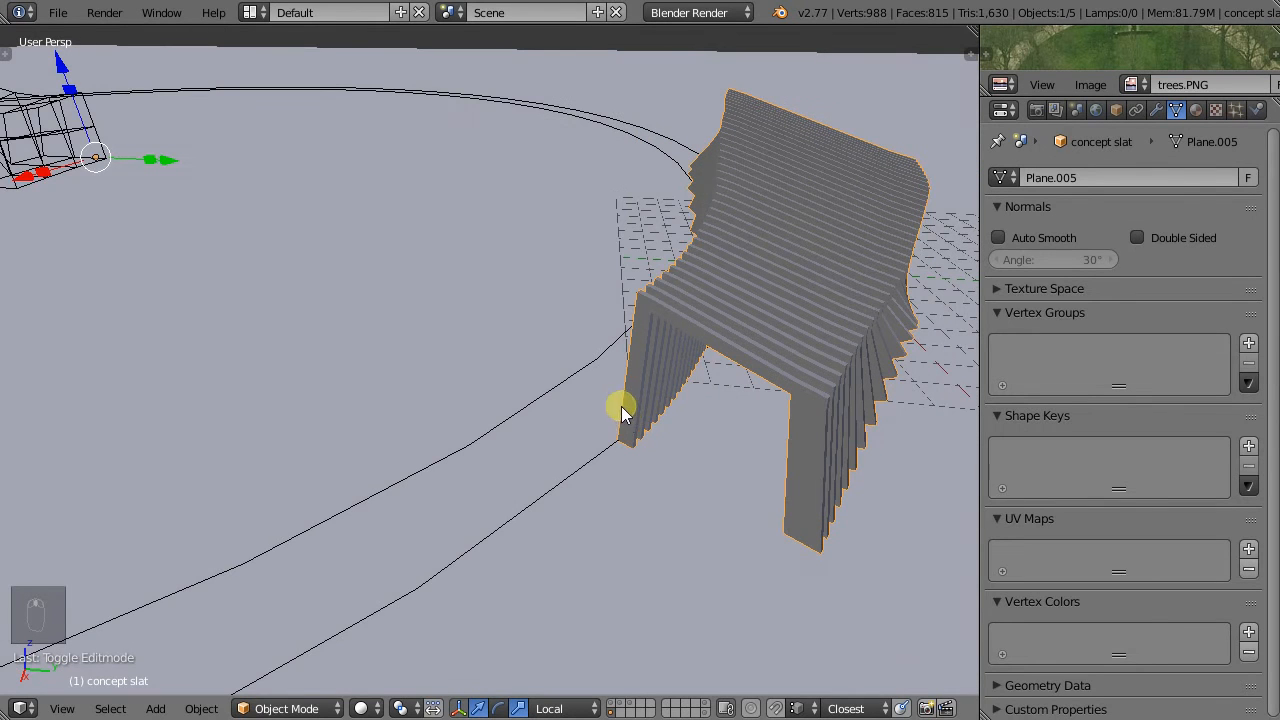
Duplicate the concept slat in place and turn off viewport display of the copy's Array, Lattice, Curve and Solidify modifiers.
key("shift+d")
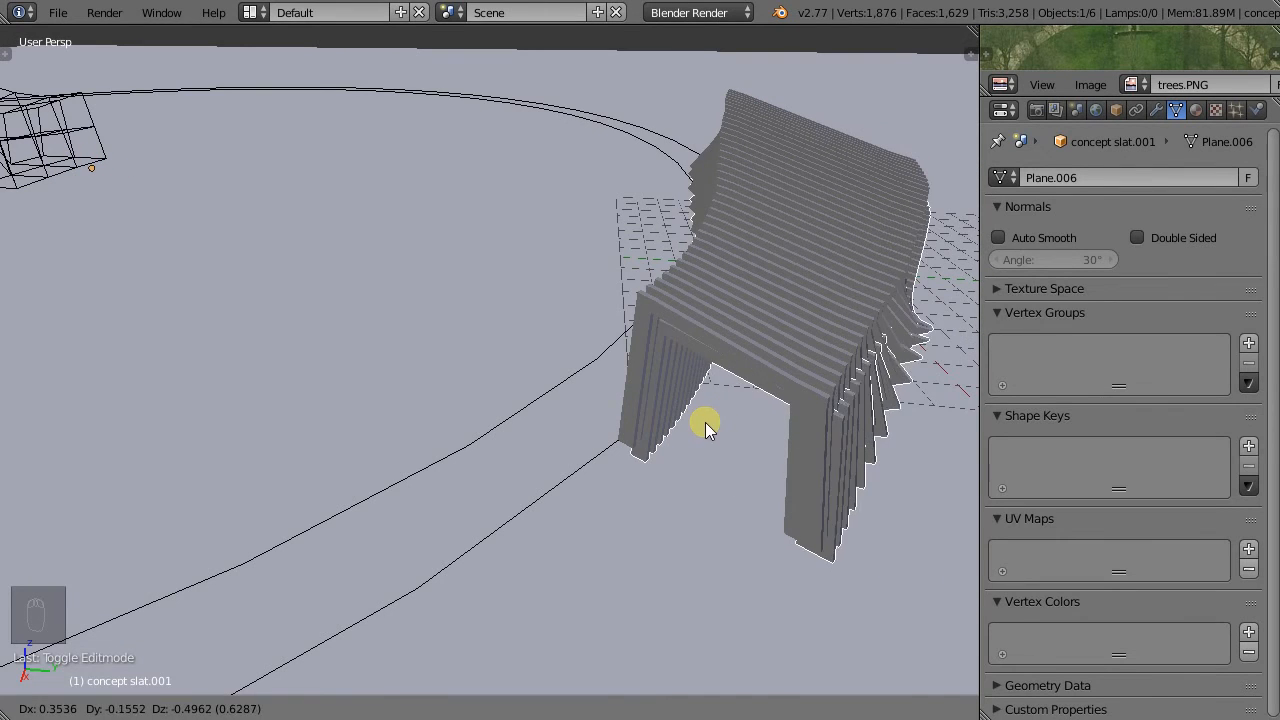
right_click(705, 423)
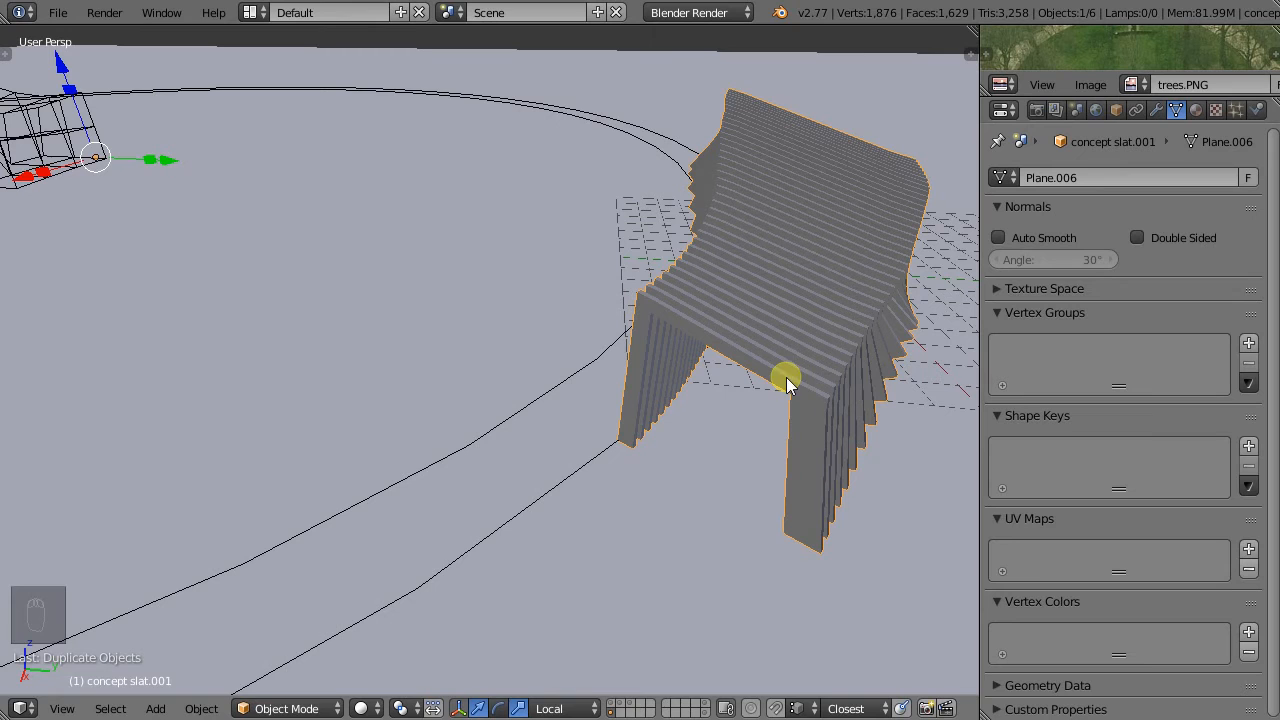
left_click(1154, 110)
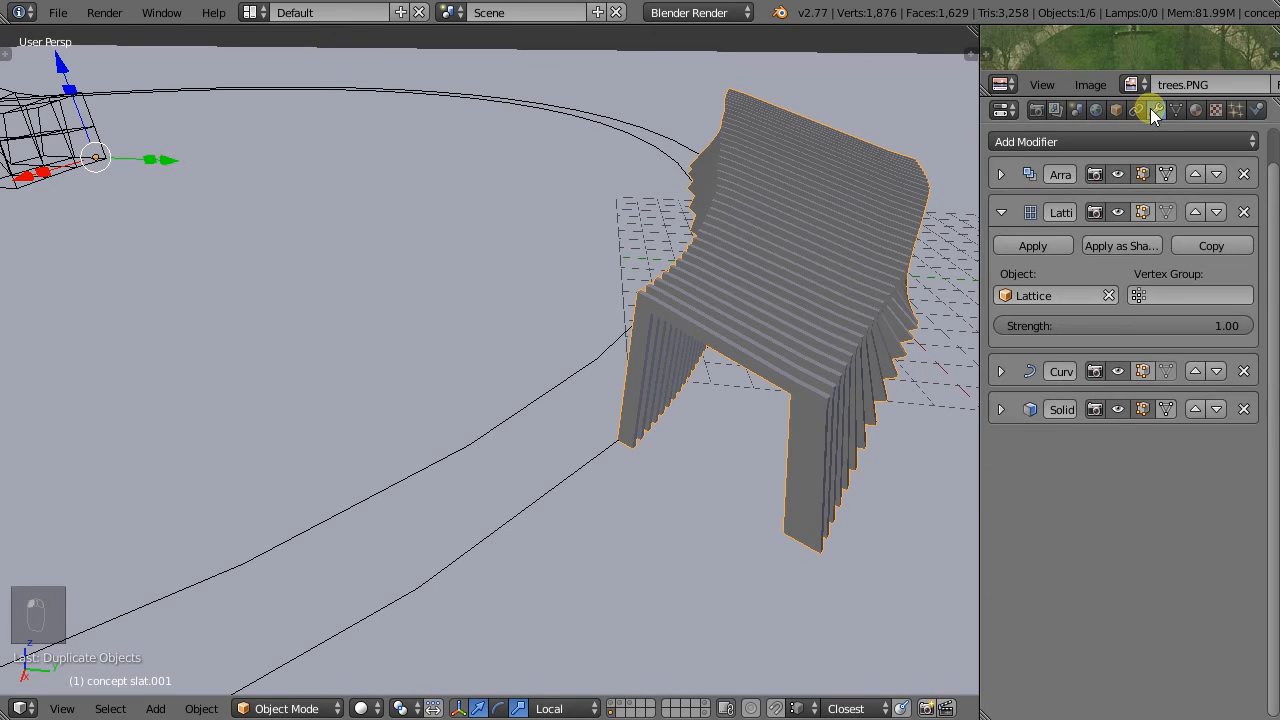
left_click(1118, 212)
left_click(1117, 173)
left_click(1117, 371)
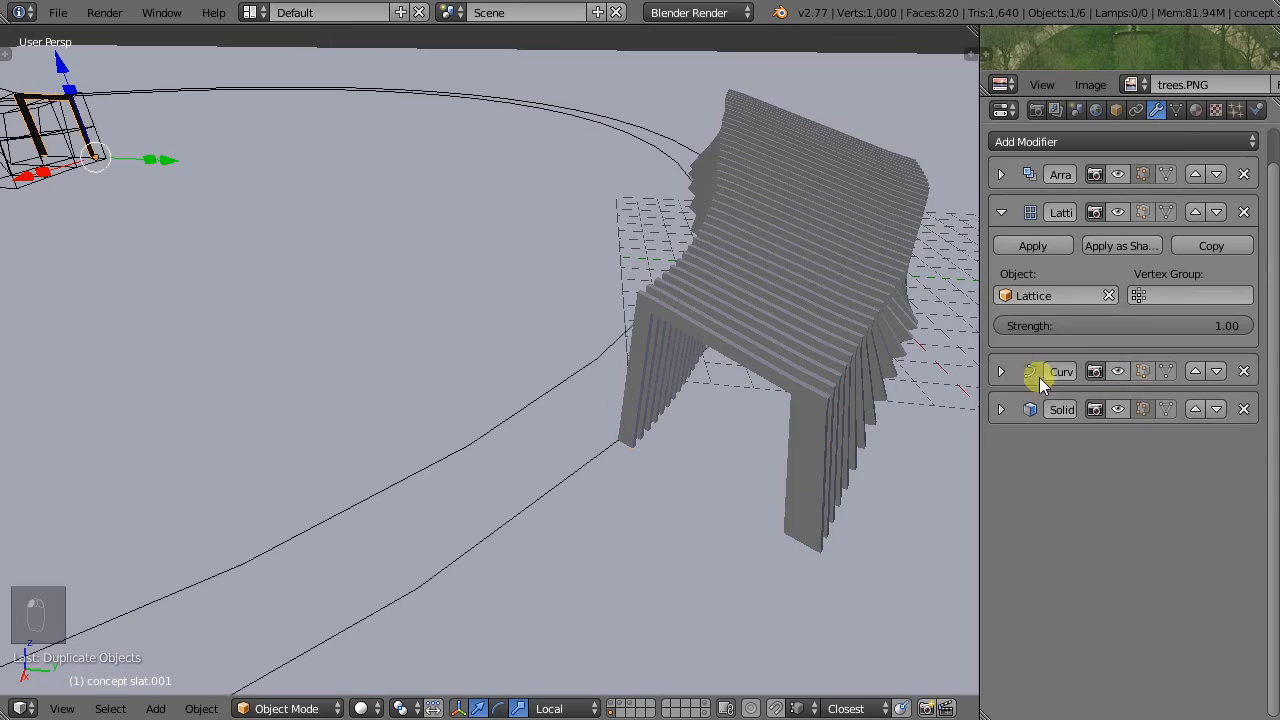
Isolate the duplicated single slat frame in local view.
scroll(688, 461, "down", 7)
scroll(452, 318, "up", 6)
scroll(427, 324, "up", 2)
middle_click_drag(427, 324, 715, 310)
scroll(522, 258, "up", 3)
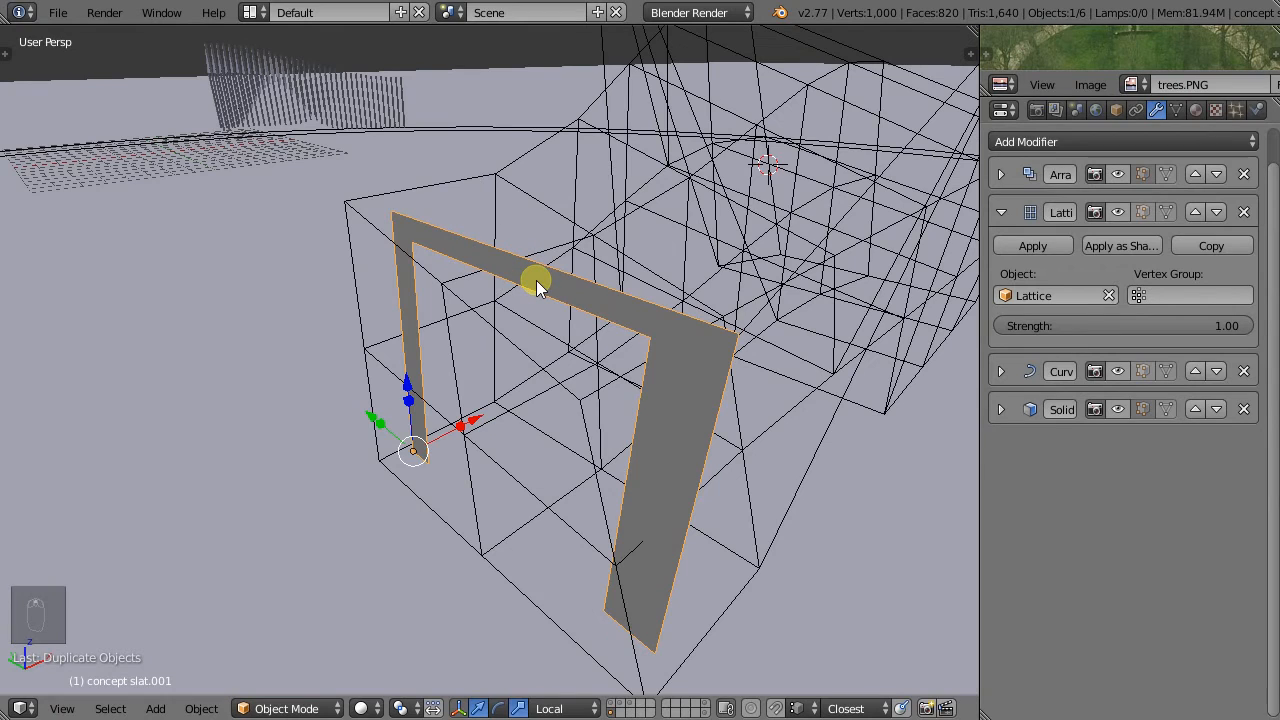
key("shift+slash")
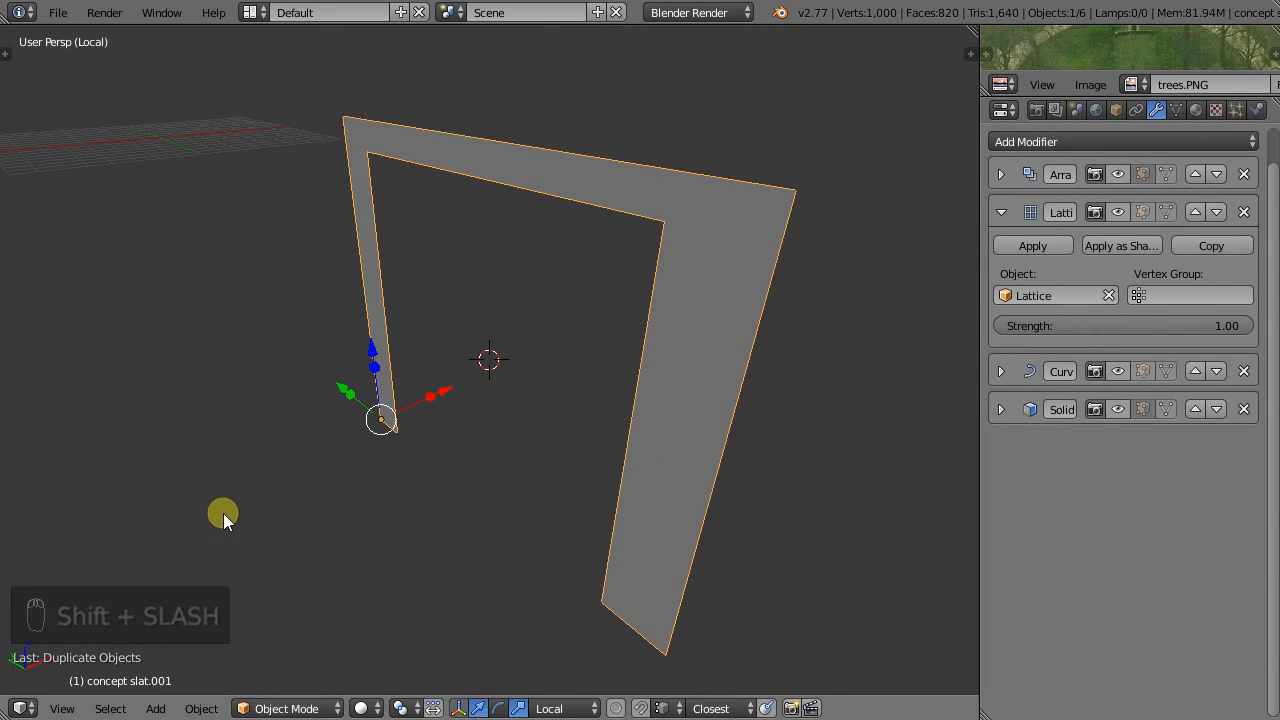
left_click(62, 708)
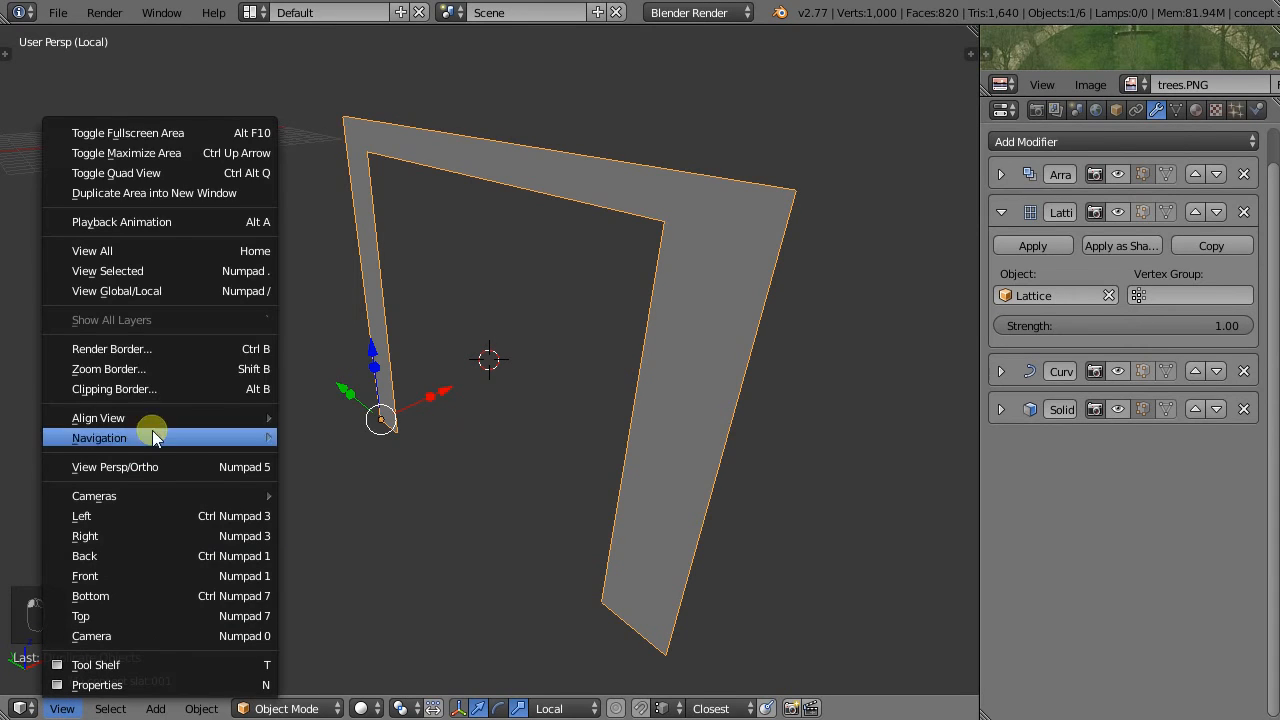
left_click(147, 297)
Enter mesh editing on the slat copy, switch to face selection and select its two upper corner faces.
key("Tab")
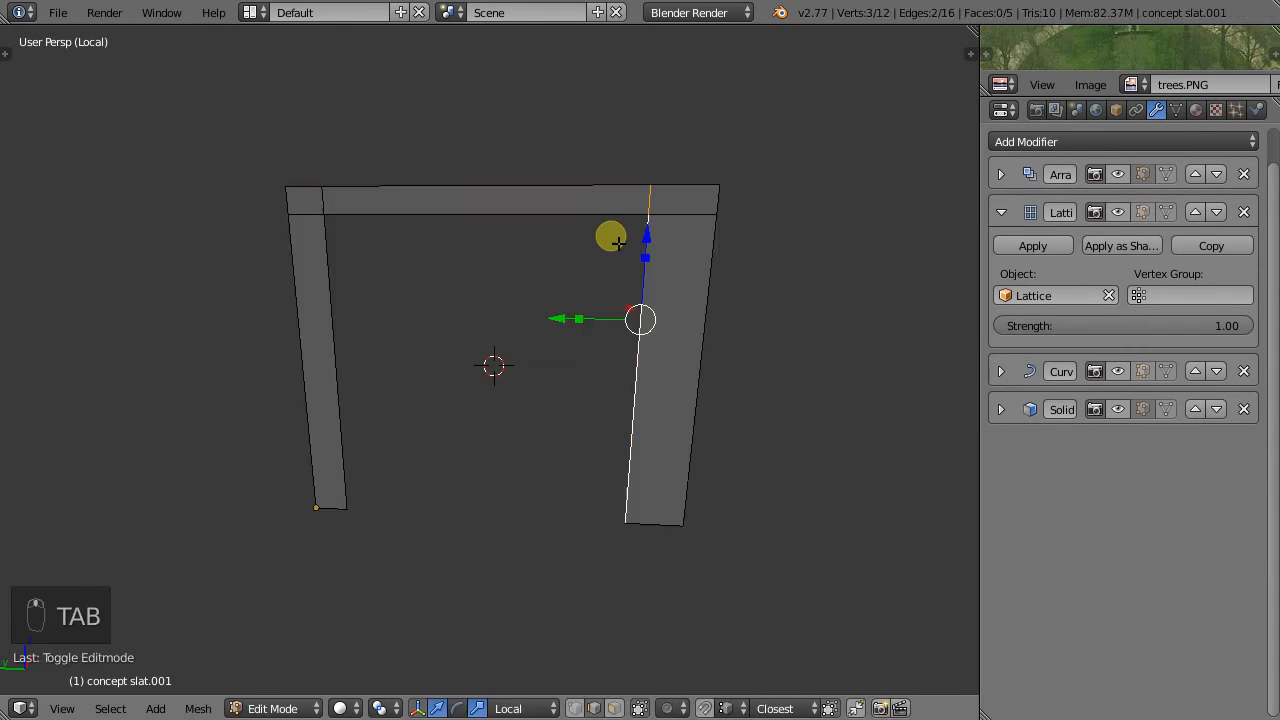
key("ctrl+Tab")
left_click(289, 221)
right_click(292, 214)
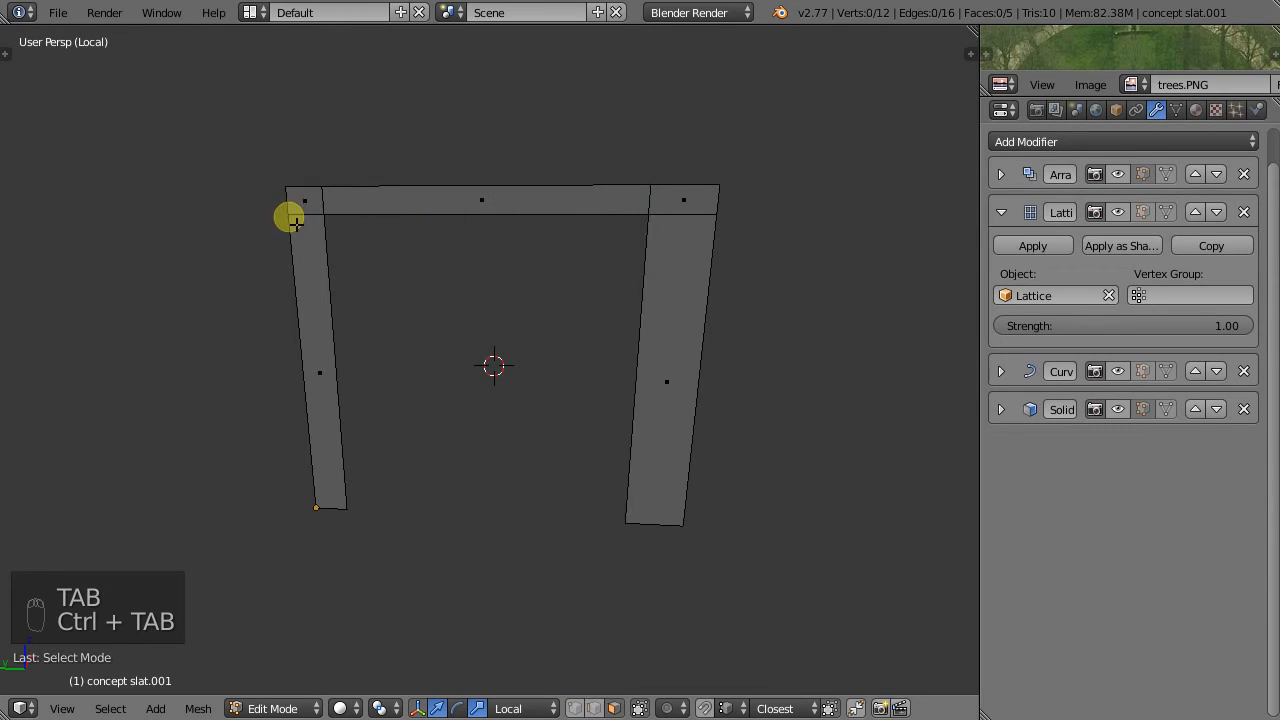
right_click(724, 204, "shift")
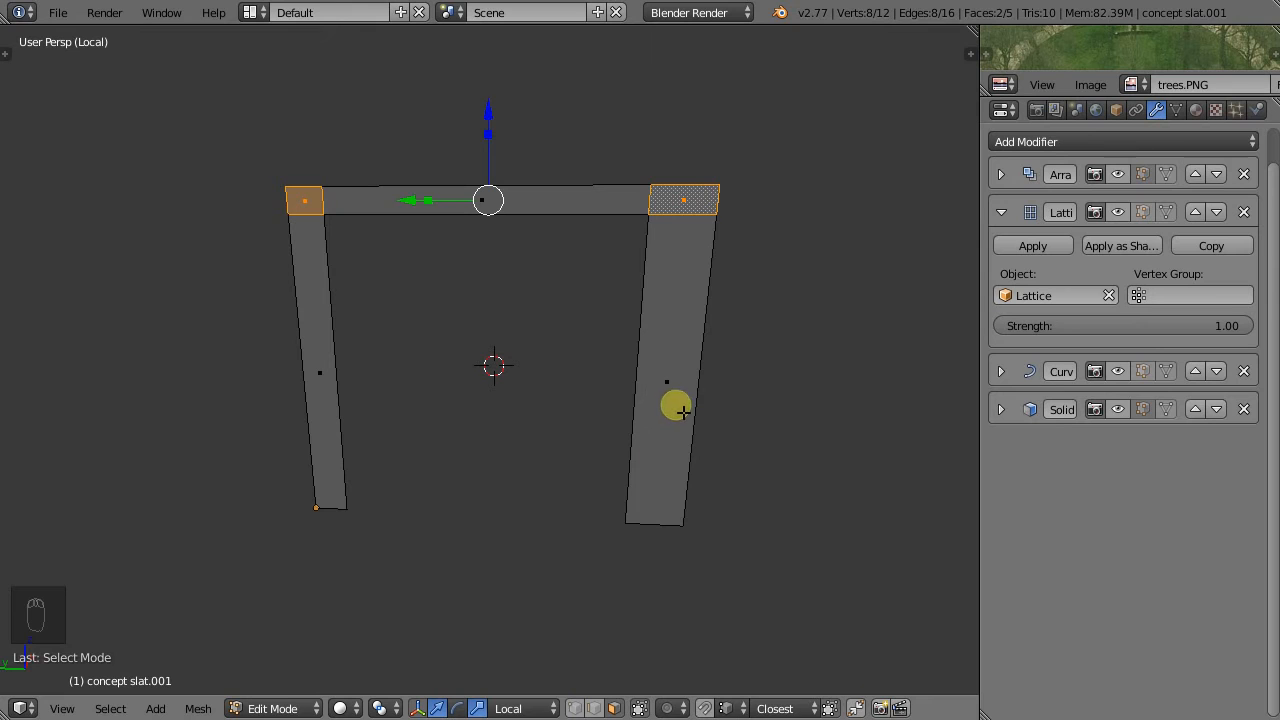
Add a loop cut close to the lower end of each of the slat frame's two legs.
key("ctrl+r")
left_click(675, 404)
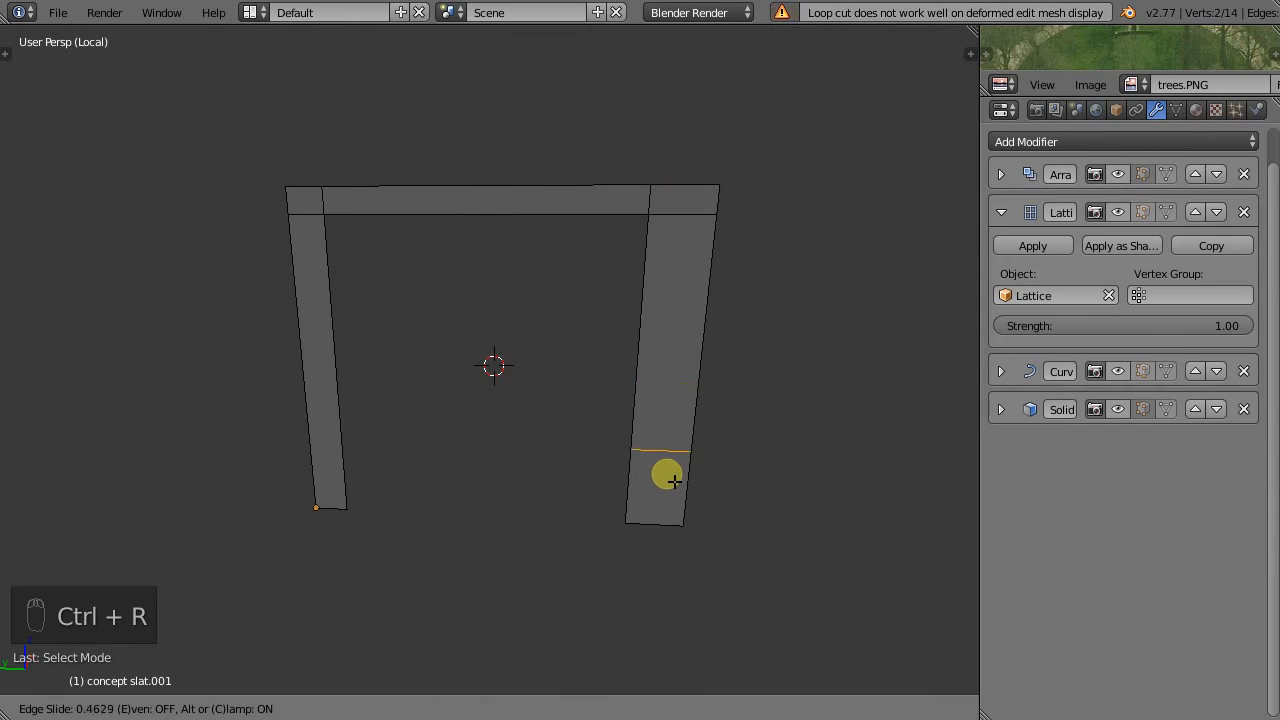
left_click(662, 537)
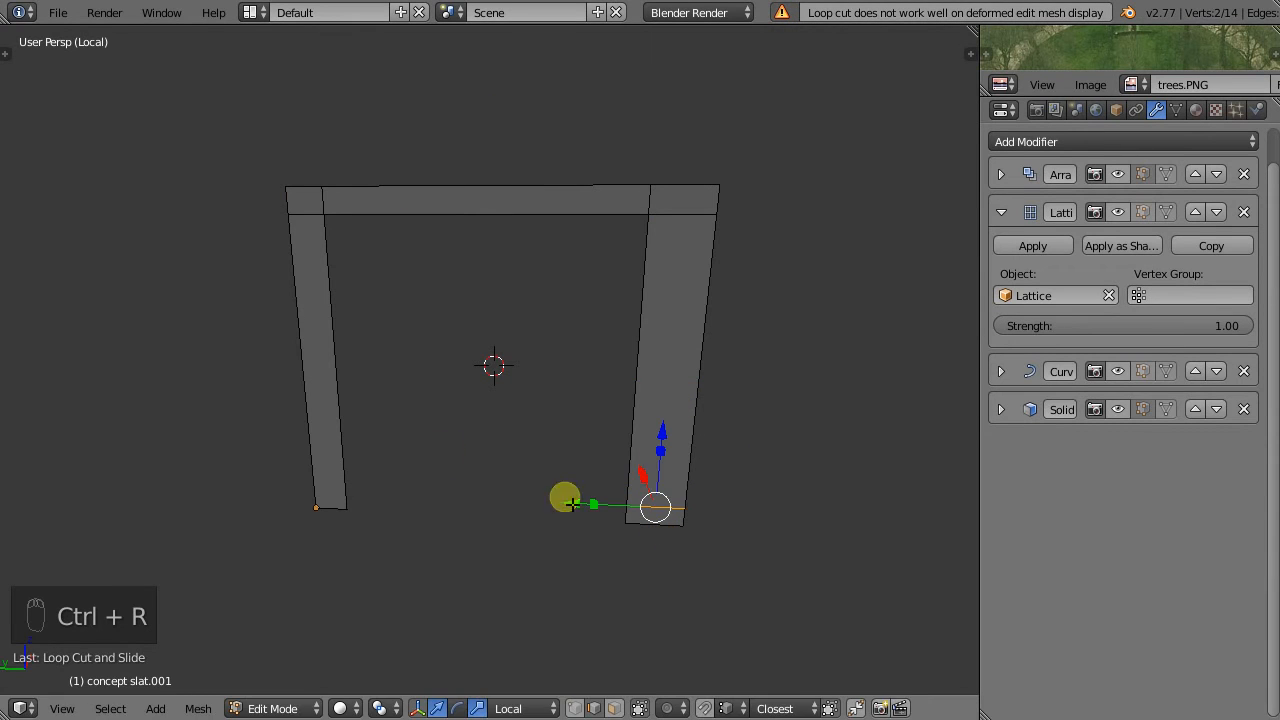
key("ctrl+r")
left_click(314, 324)
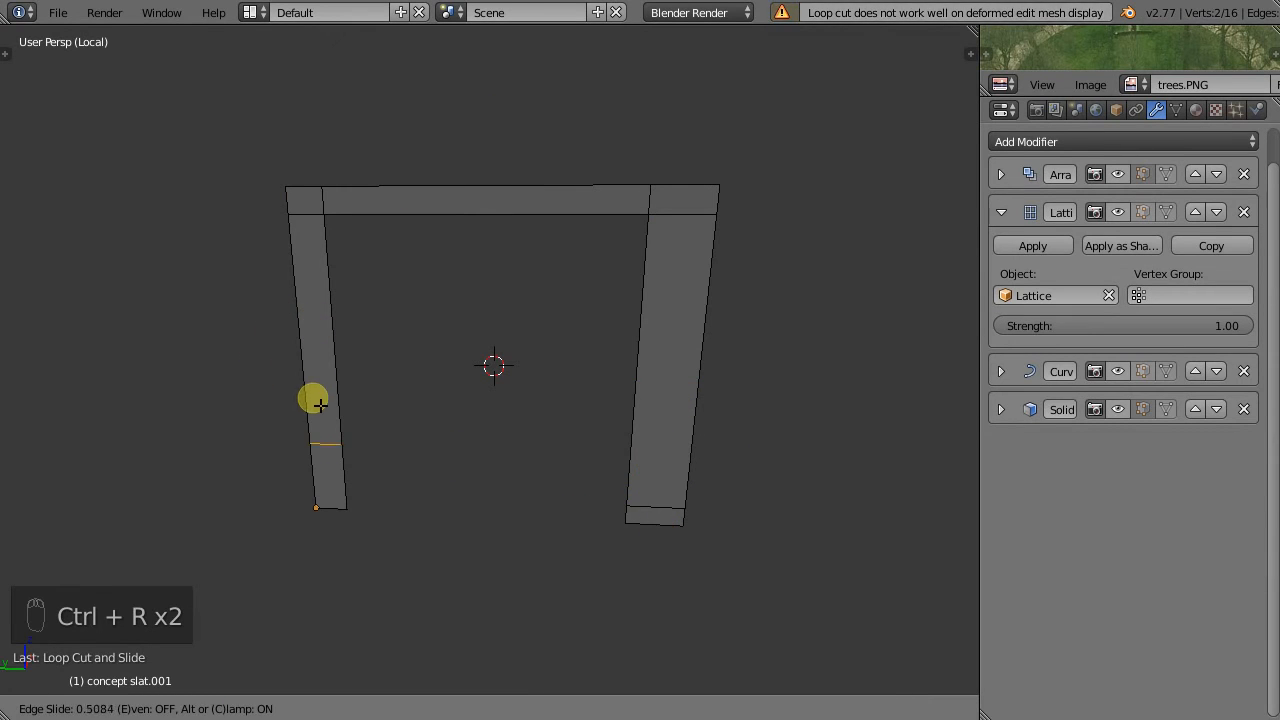
left_click(318, 466)
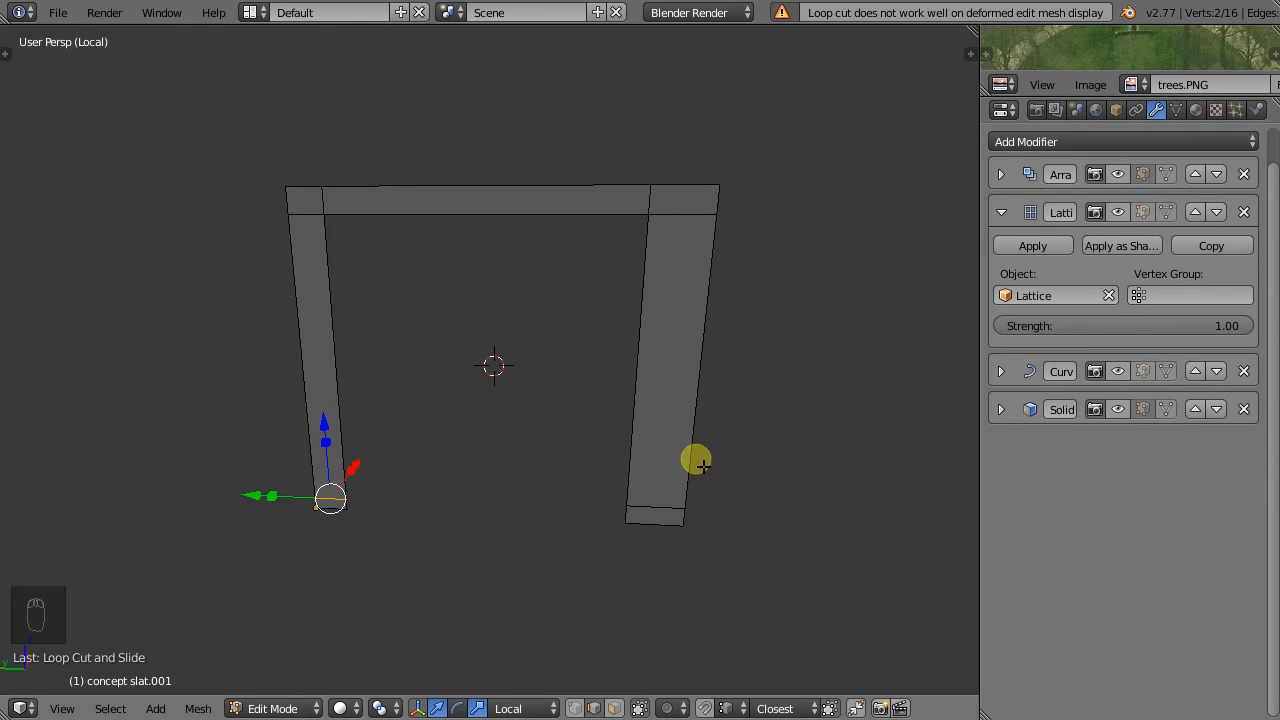
Delete the long faces of both legs and the top beam, keeping only the corner and foot faces.
key("ctrl+Tab")
left_click(656, 478)
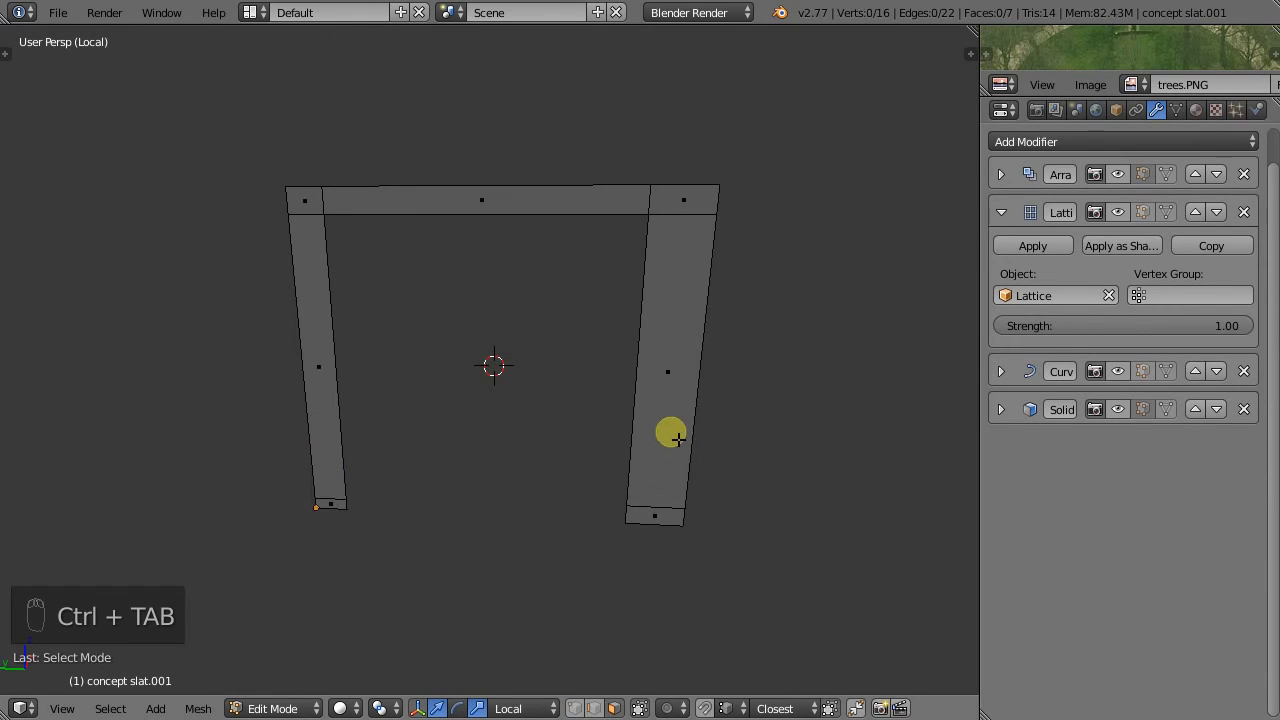
right_click(669, 431)
right_click(472, 201, "shift")
right_click(333, 359, "shift")
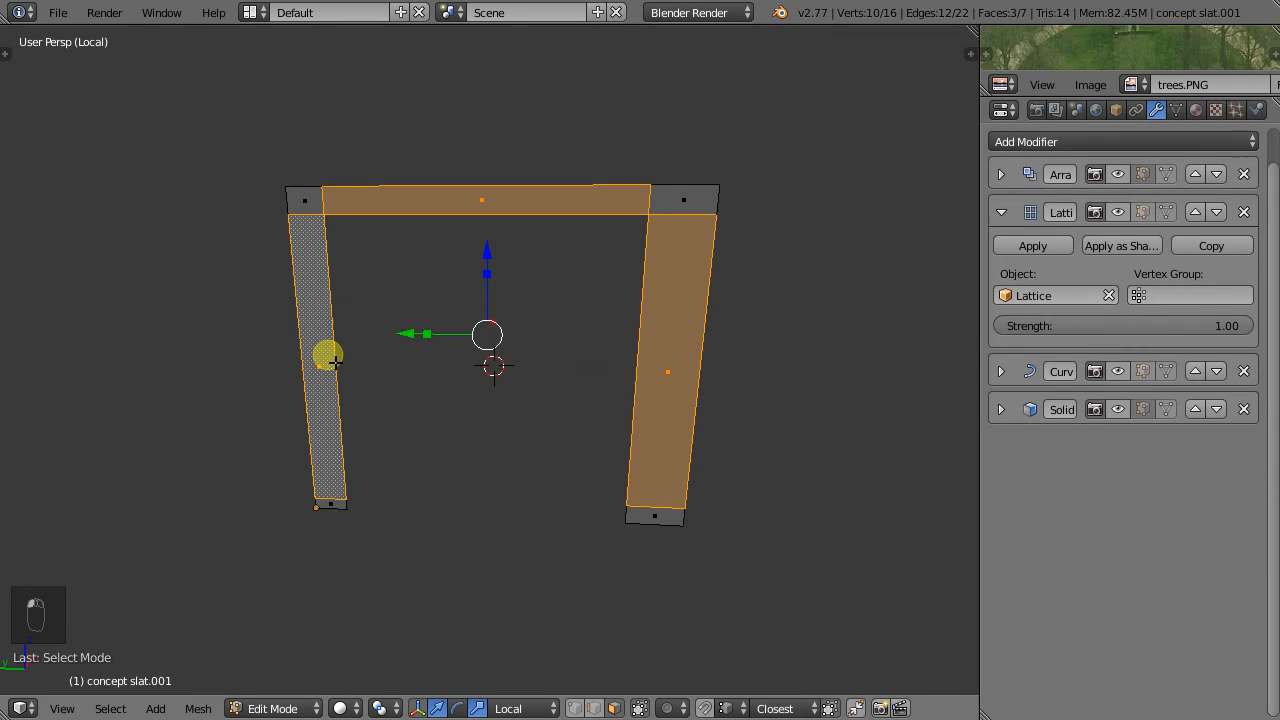
key("x")
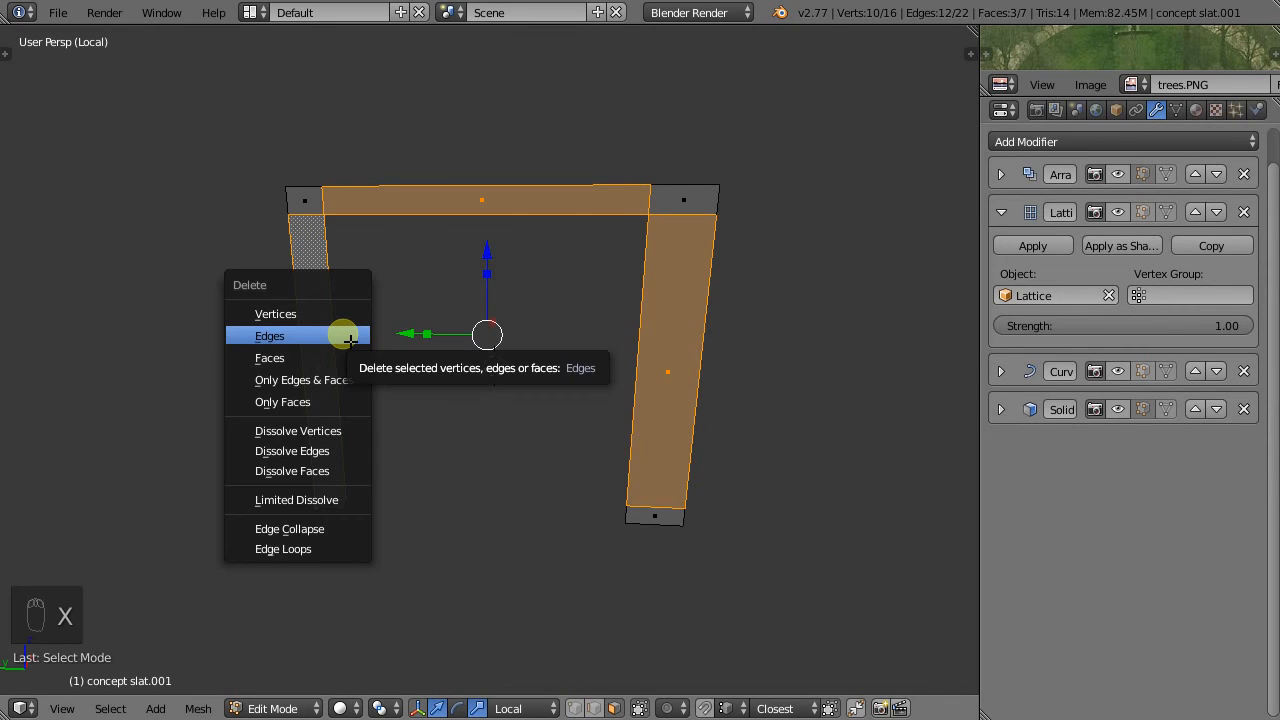
left_click(336, 357)
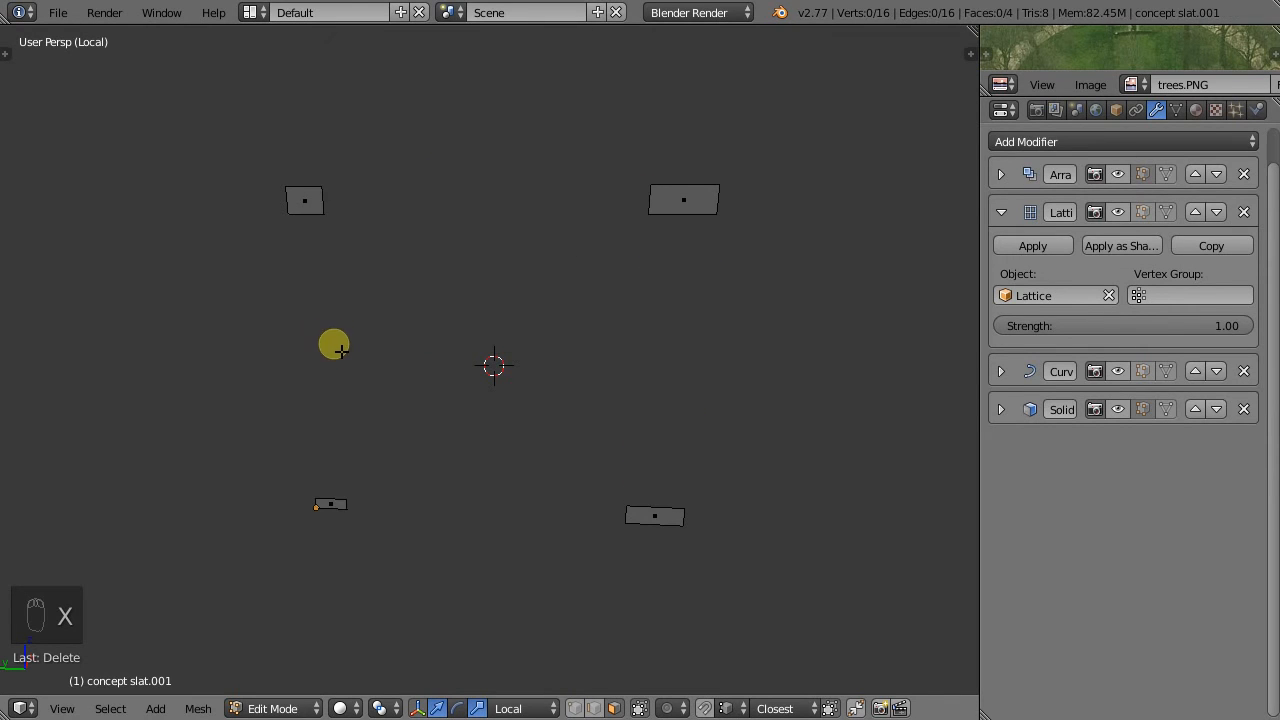
Select the four remaining corner and foot faces and try scaling them together about their common median point.
right_click(336, 212)
right_click(666, 201, "shift")
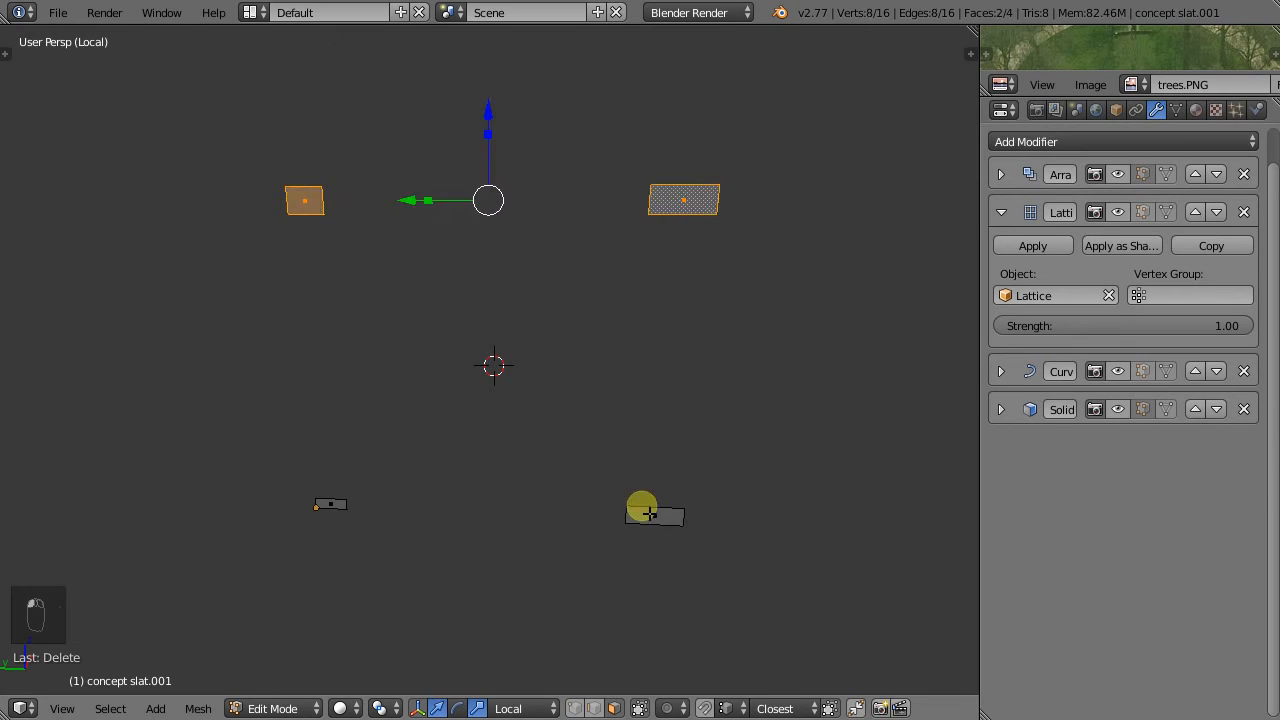
right_click(638, 516, "shift")
right_click(340, 510, "shift")
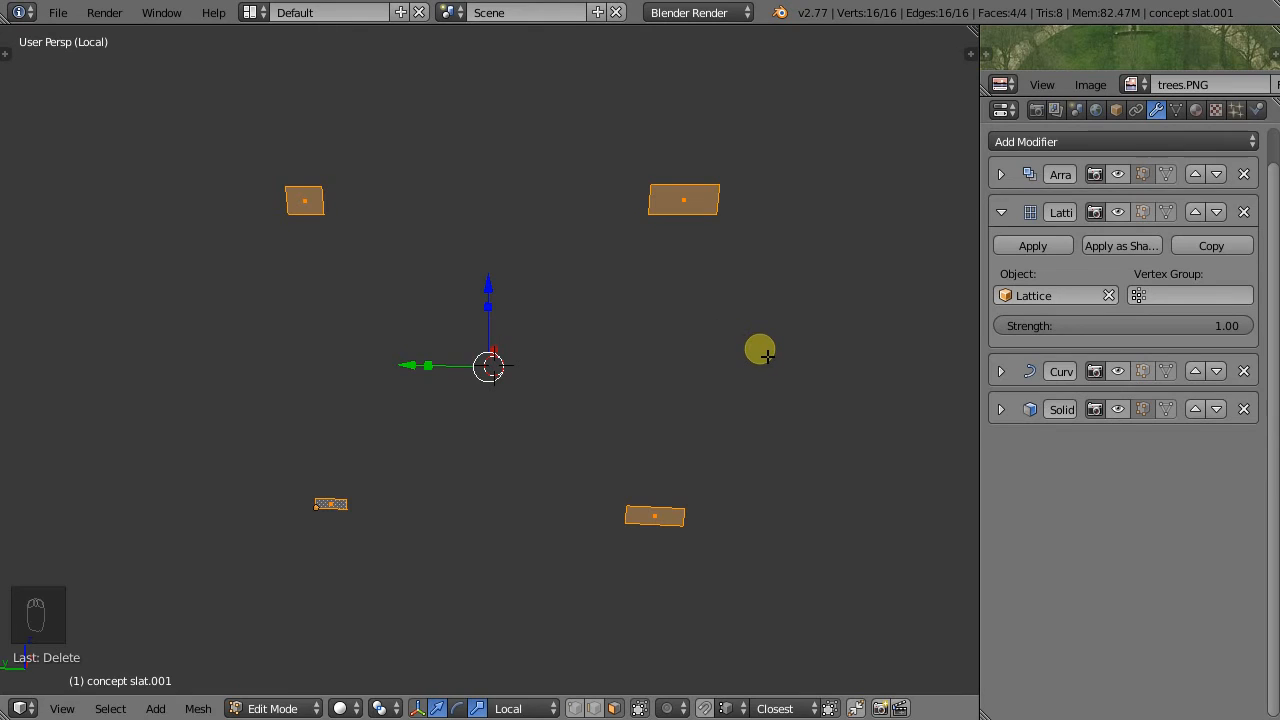
key("s")
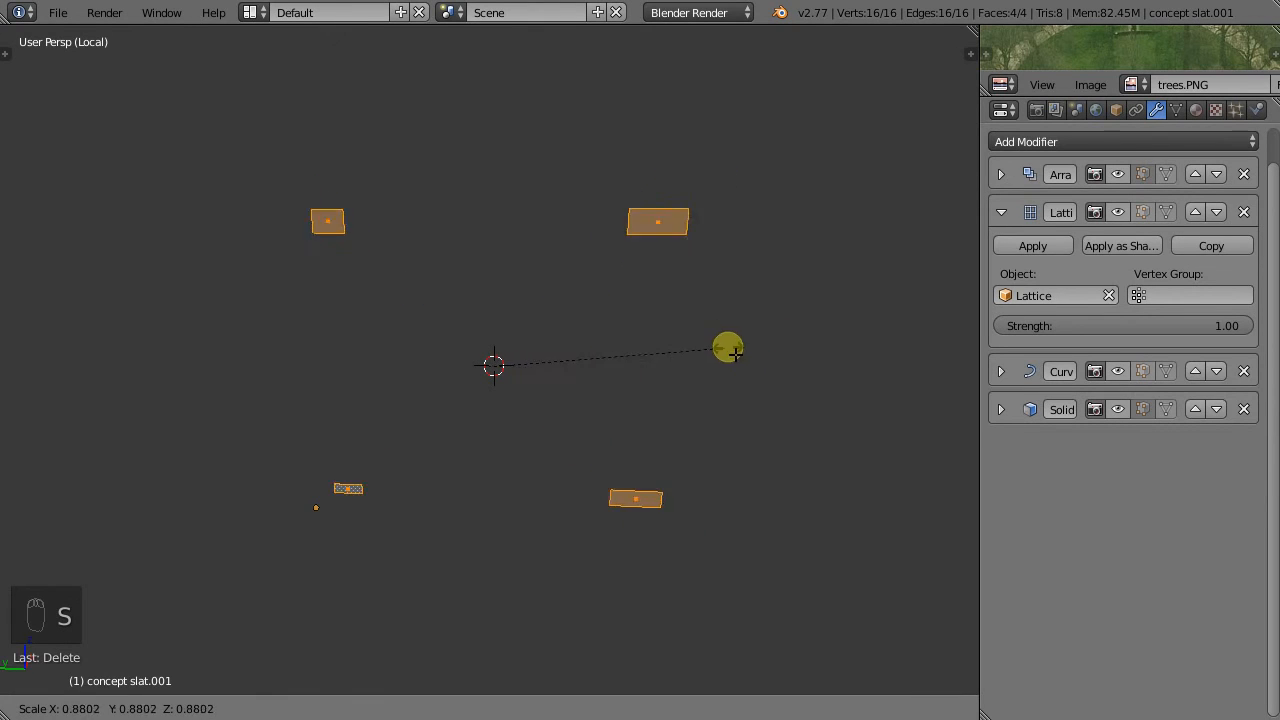
right_click(612, 352)
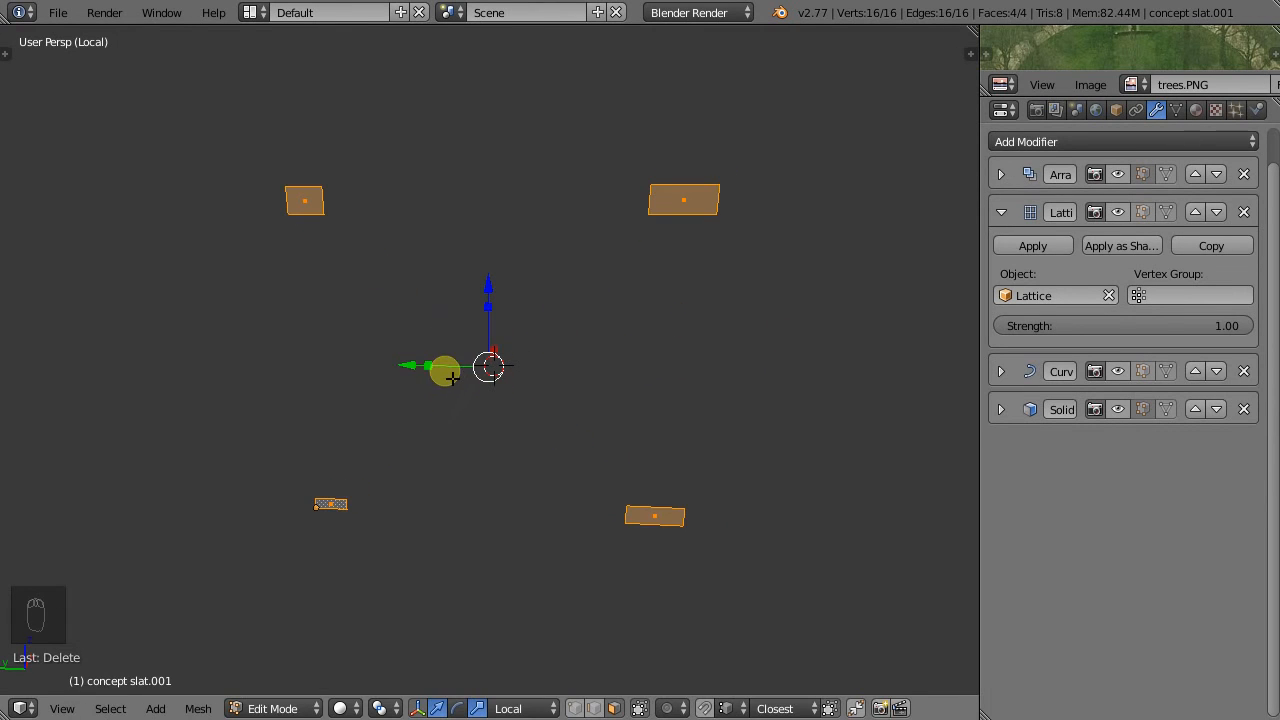
Scale each of the four faces by 0.88 about its individual origin, and leave mesh editing.
left_click(379, 708)
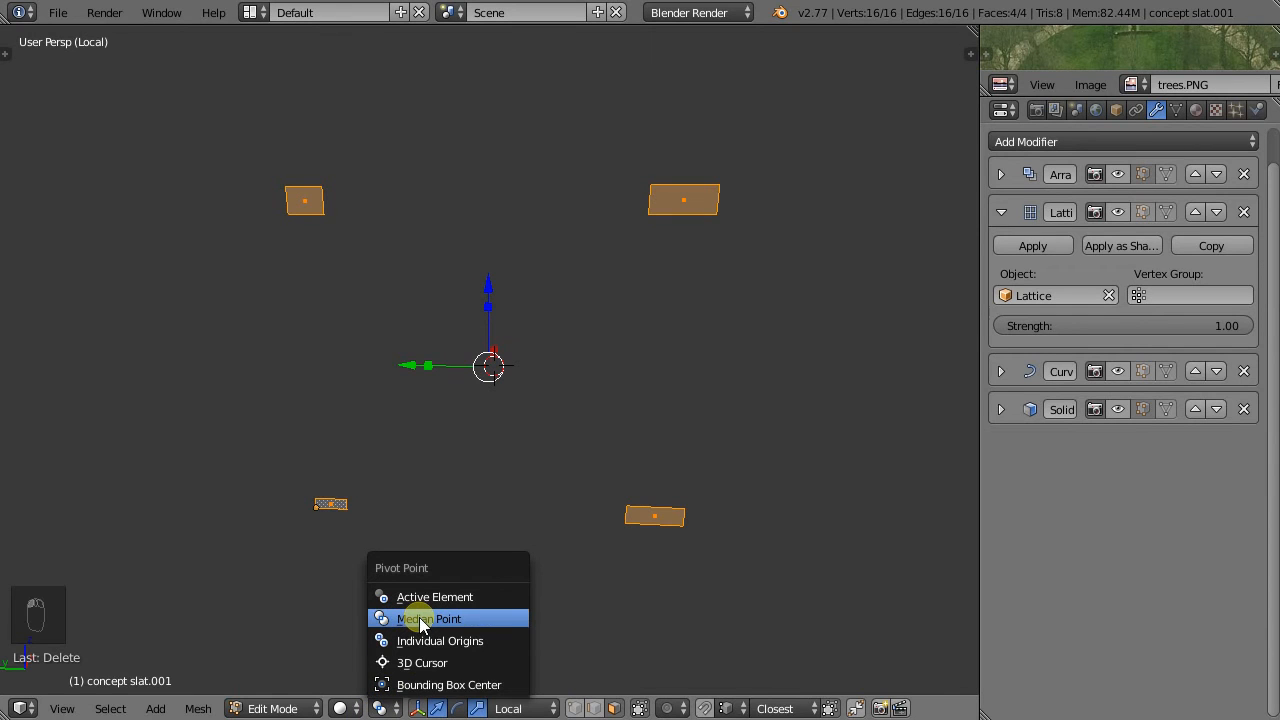
left_click(446, 645)
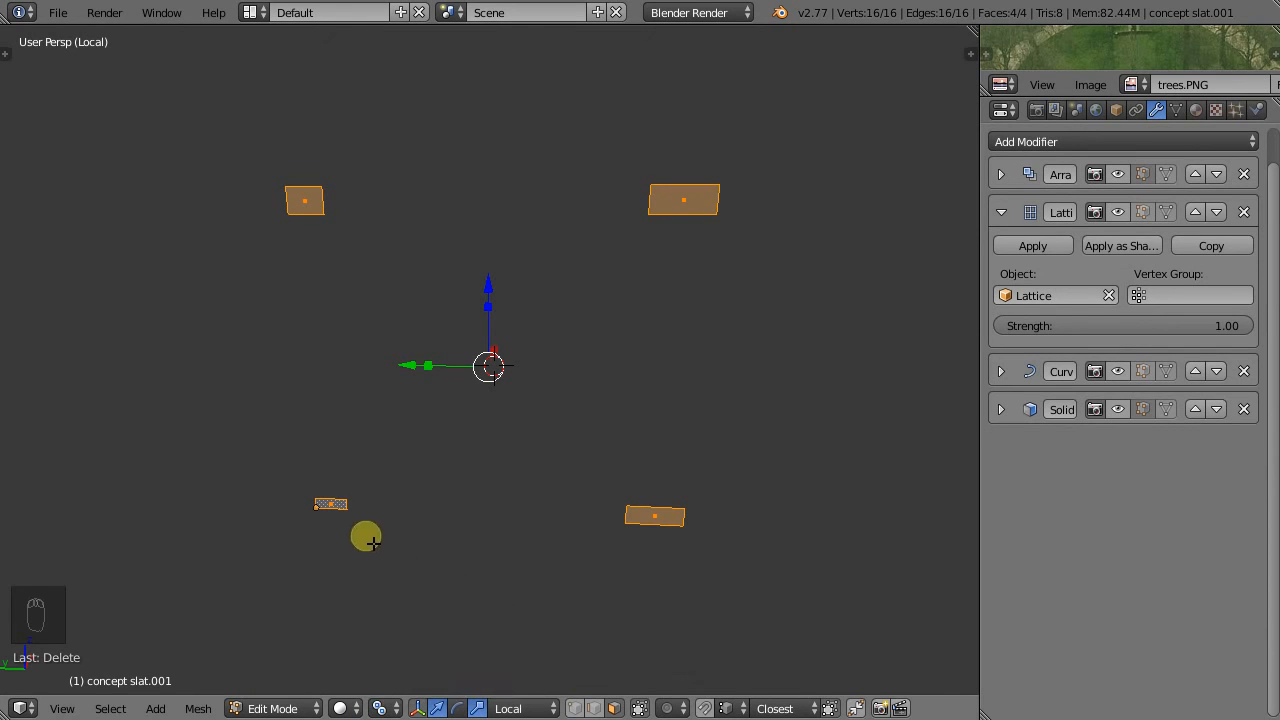
key("d")
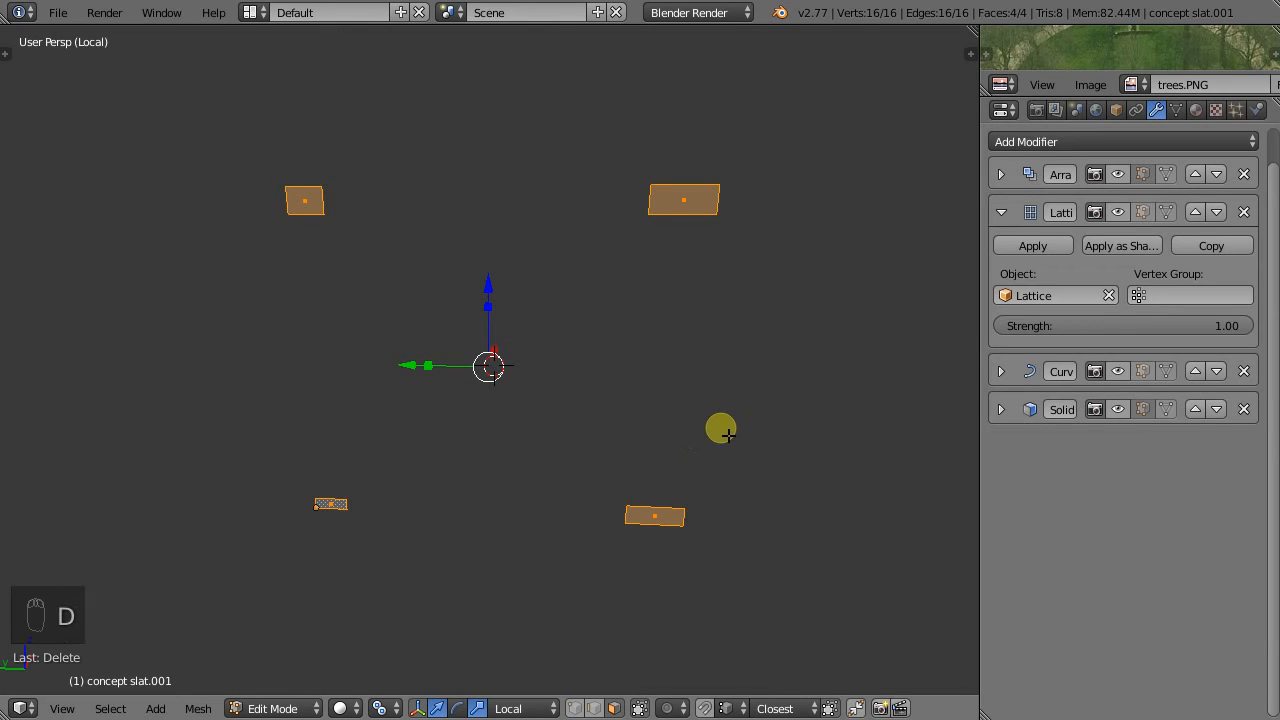
key("s")
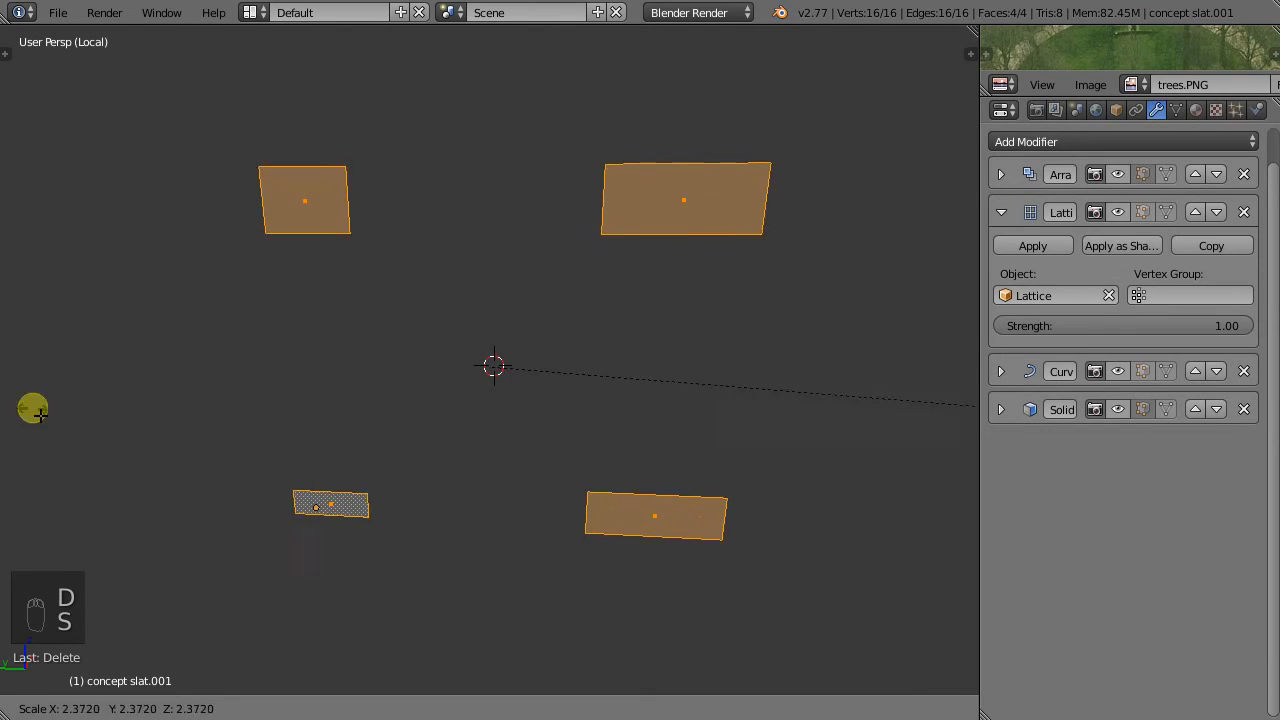
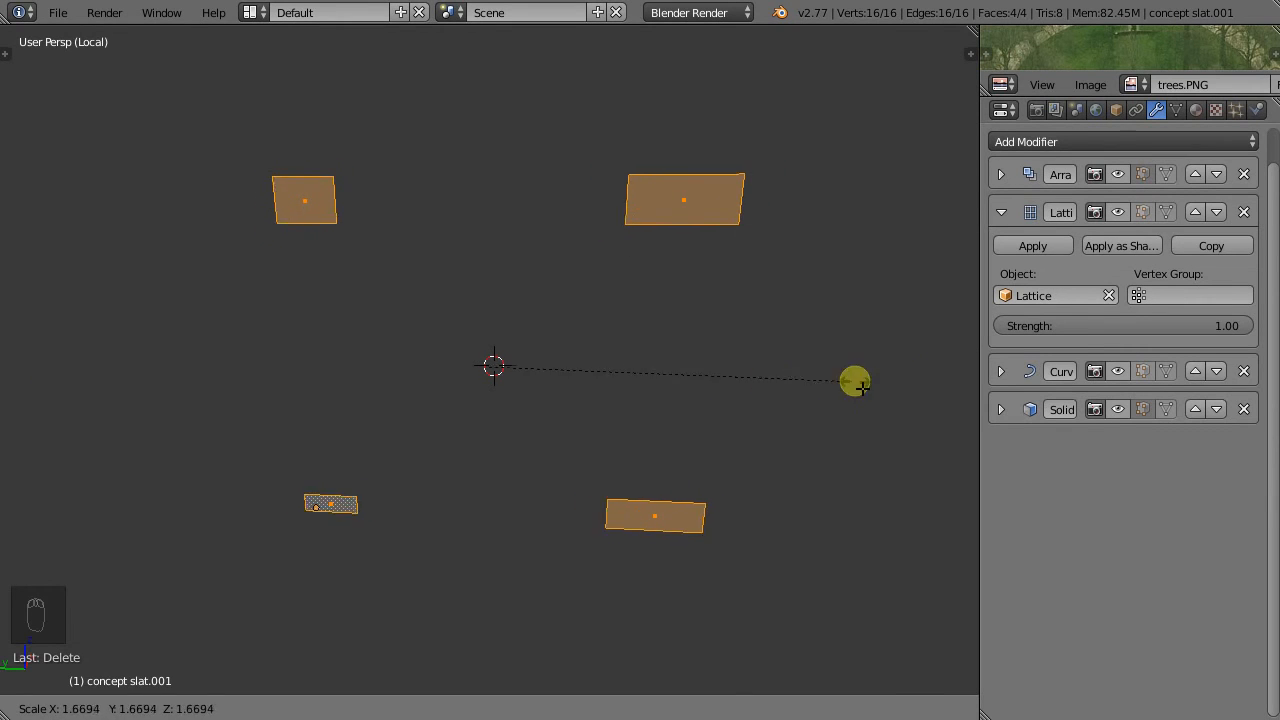
right_click(823, 388)
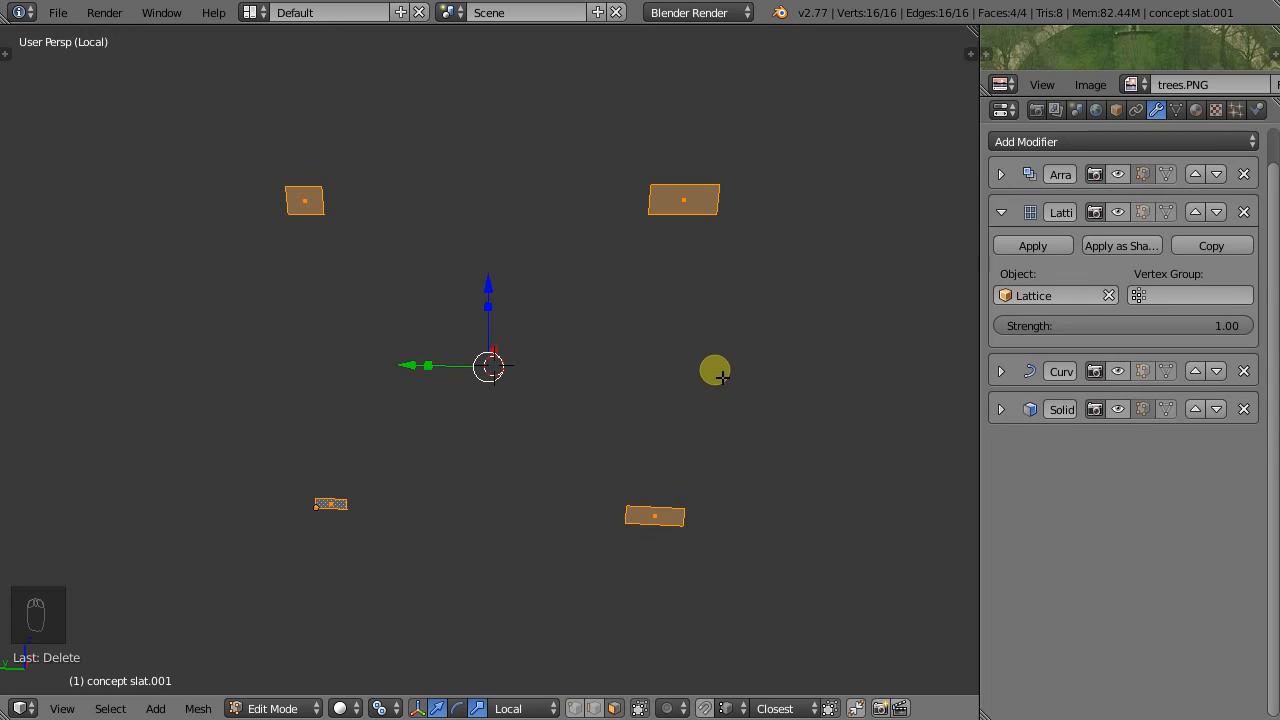
key("s")
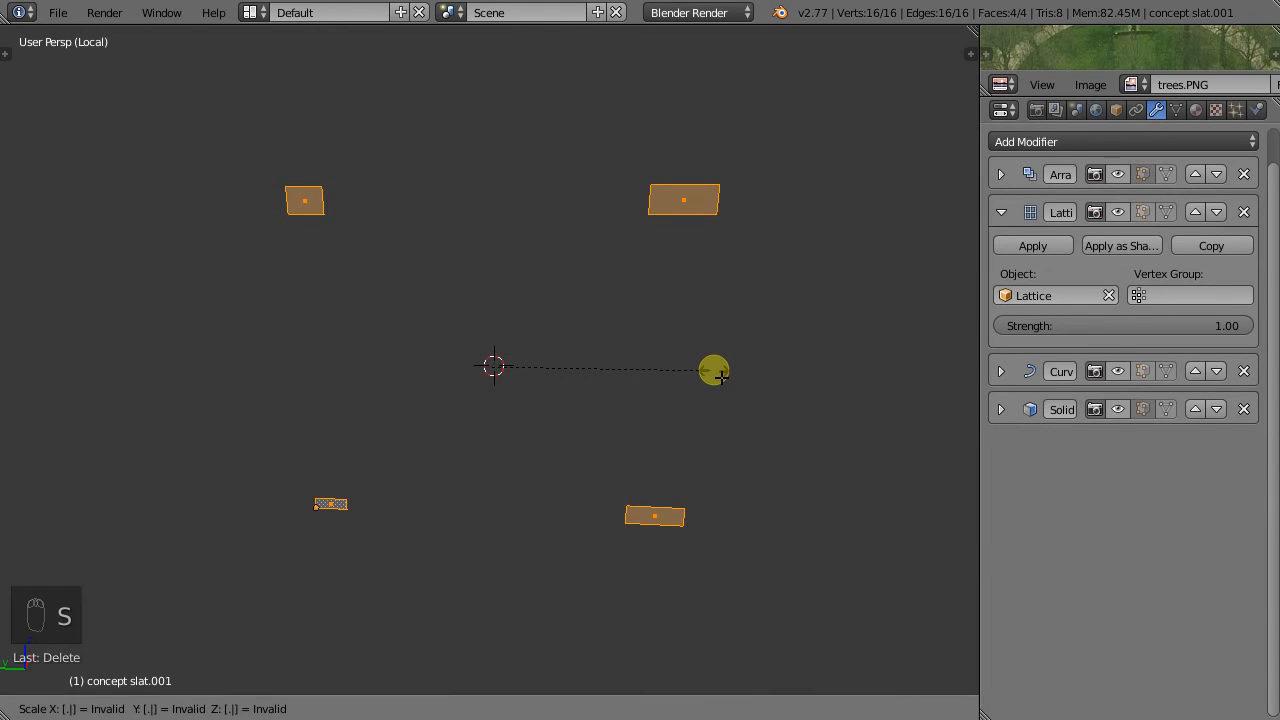
type(".88")
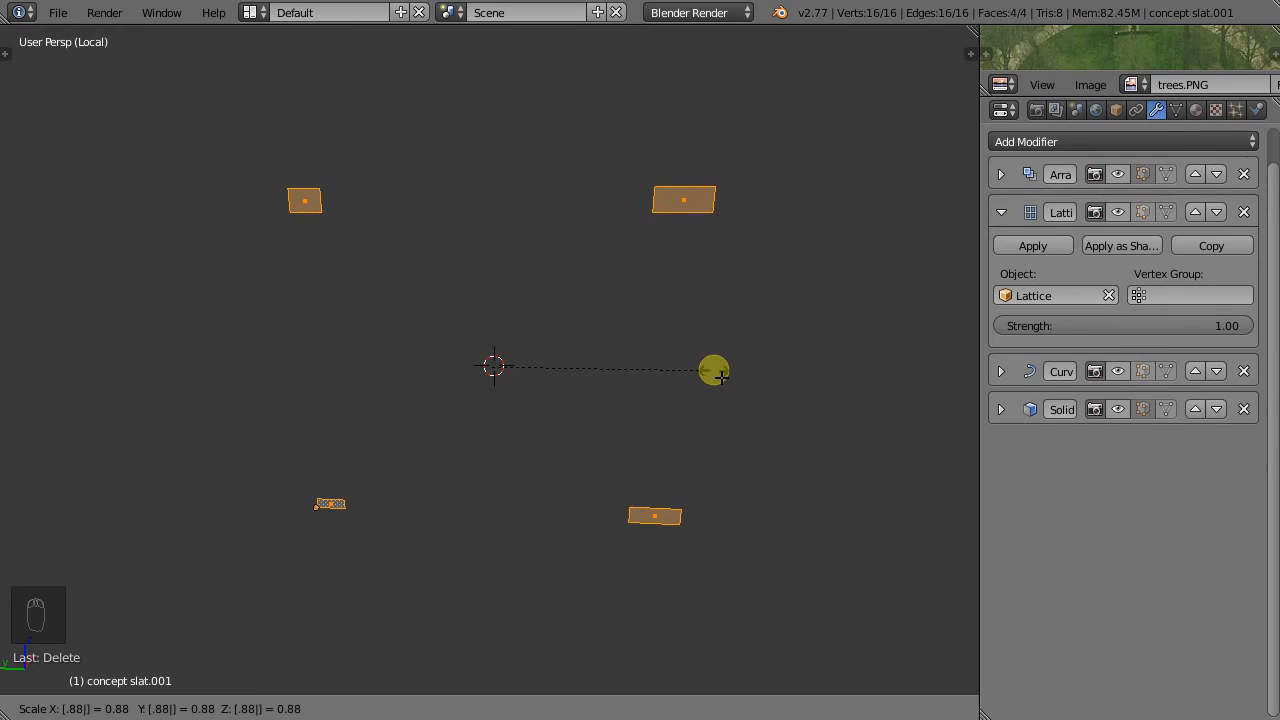
key("Return")
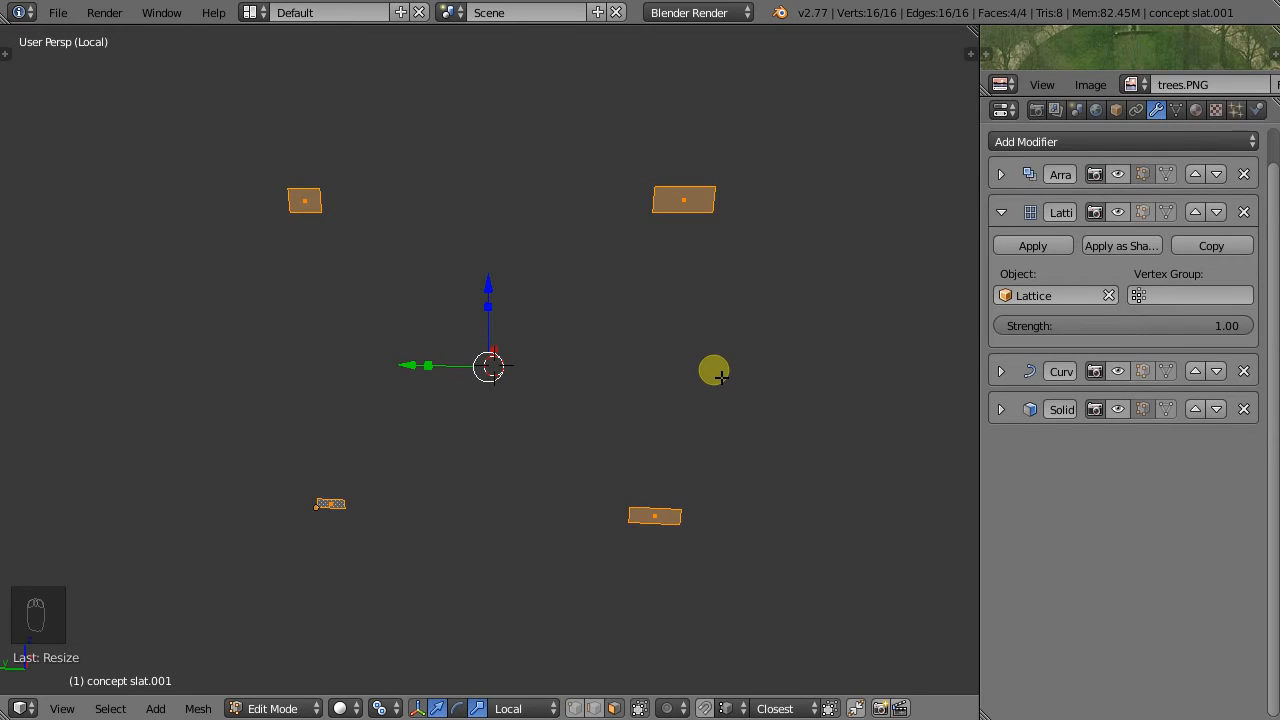
key("Tab")
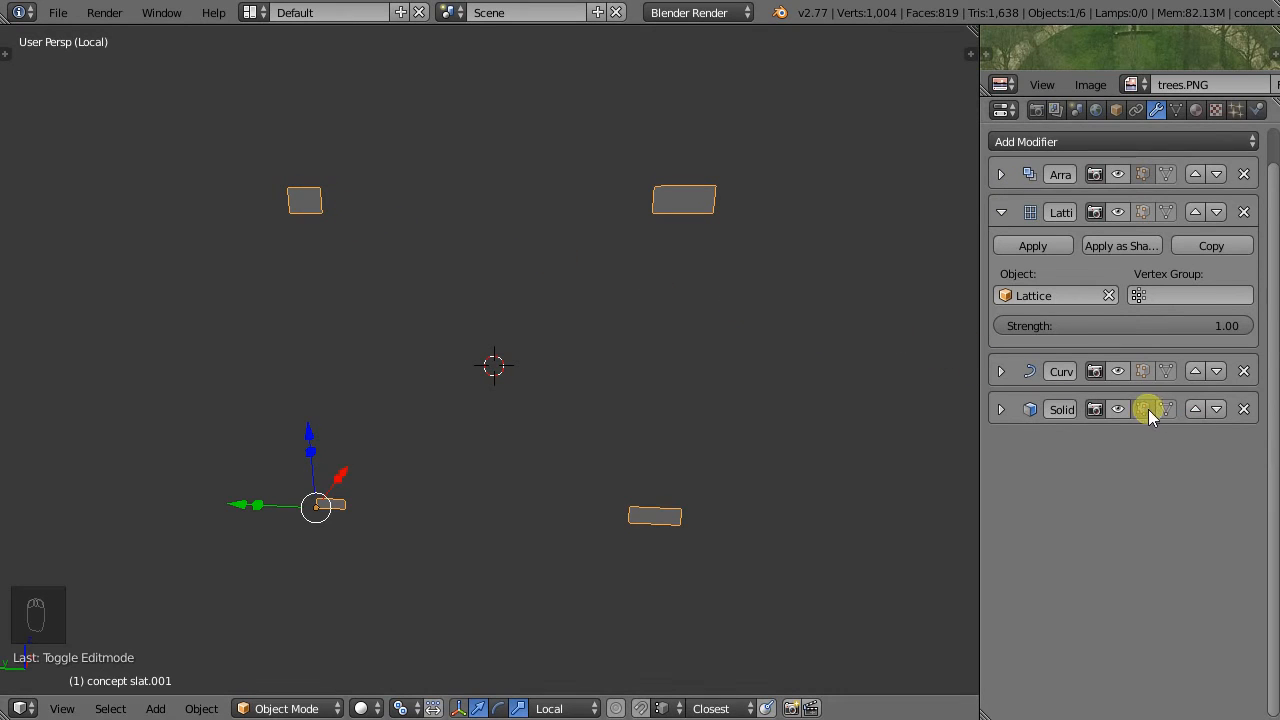
Move the Solidify modifier to the top of the stack, above Array and Lattice.
left_click(1194, 410)
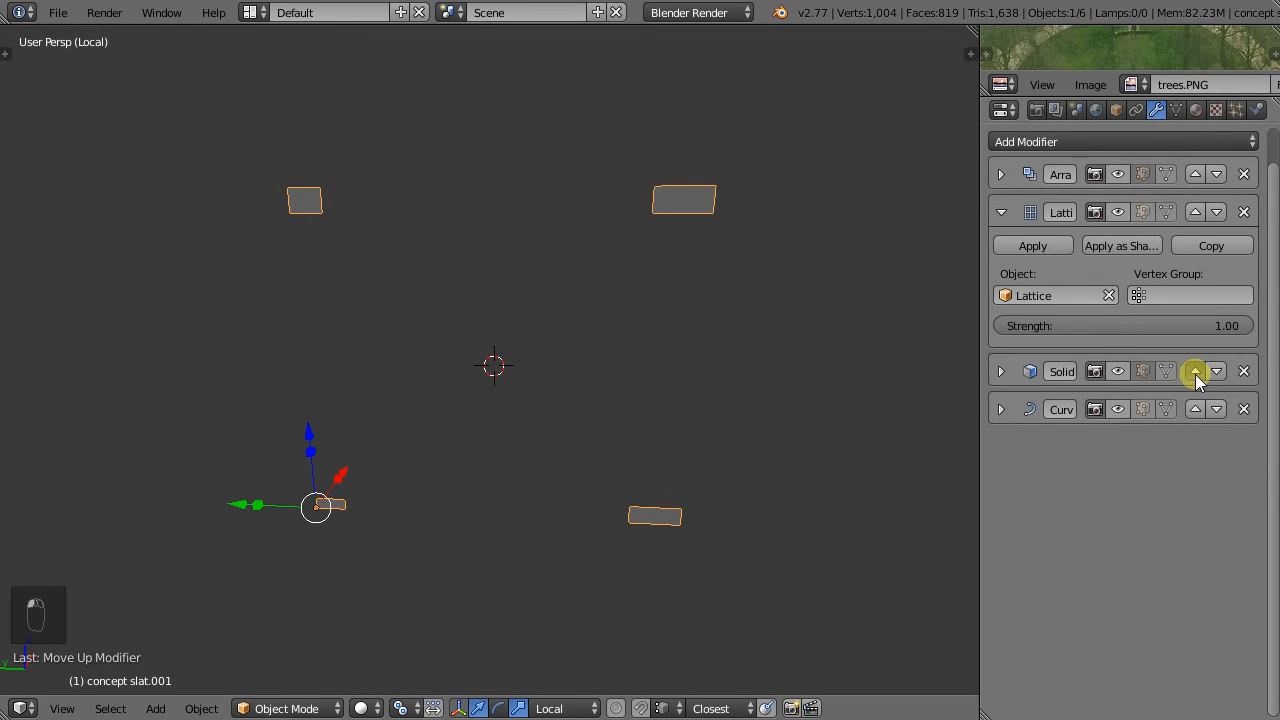
left_click(1195, 372)
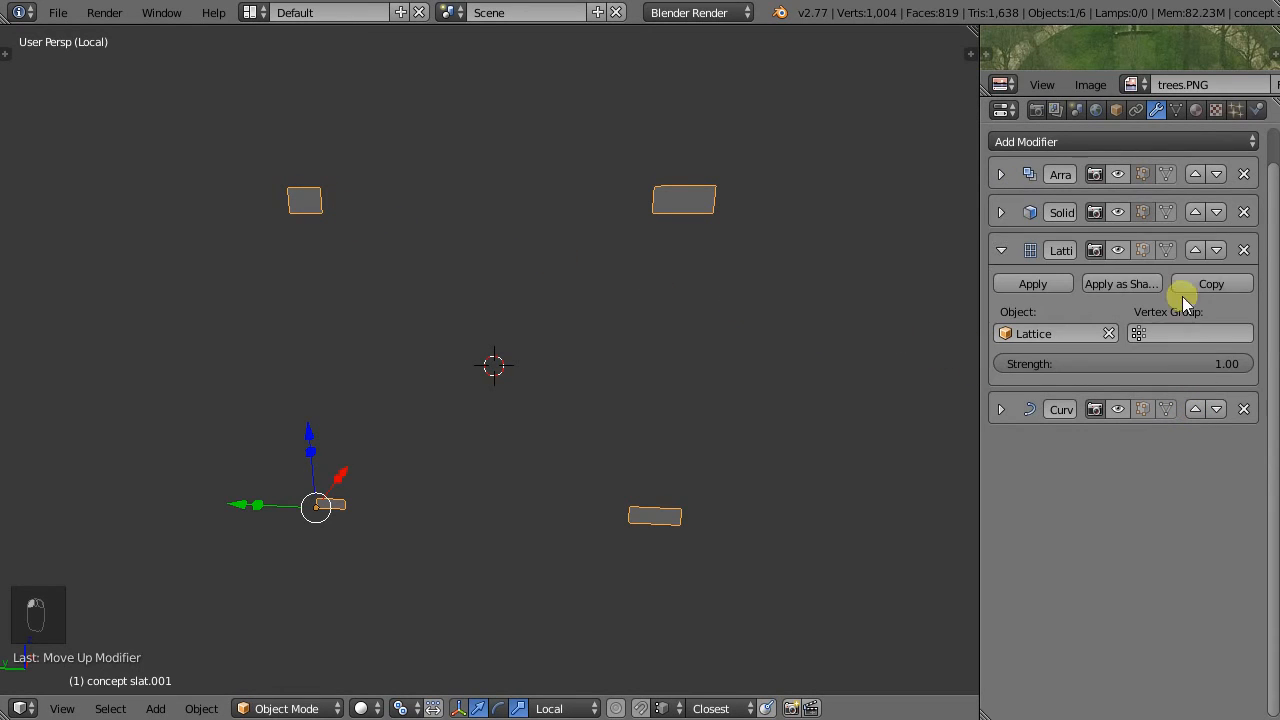
left_click(1193, 212)
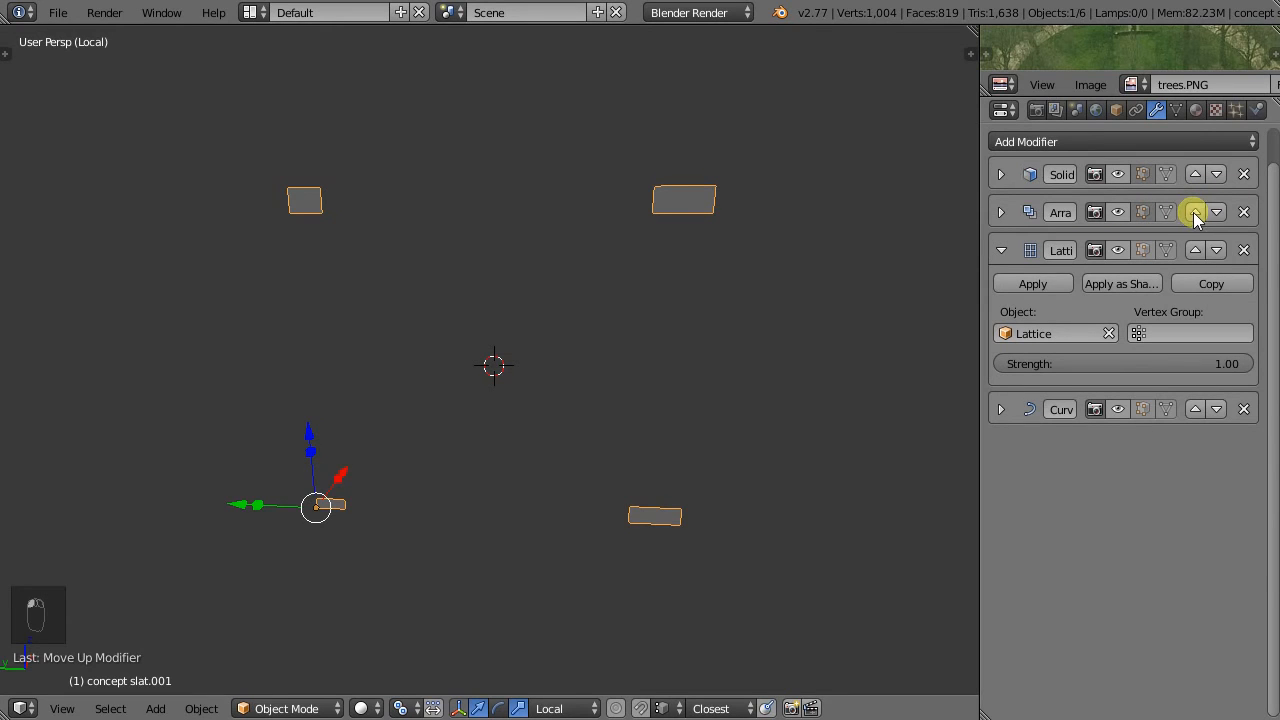
Check the Array modifier's constant offset and set the Solidify thickness to 0.3.
left_click(999, 175)
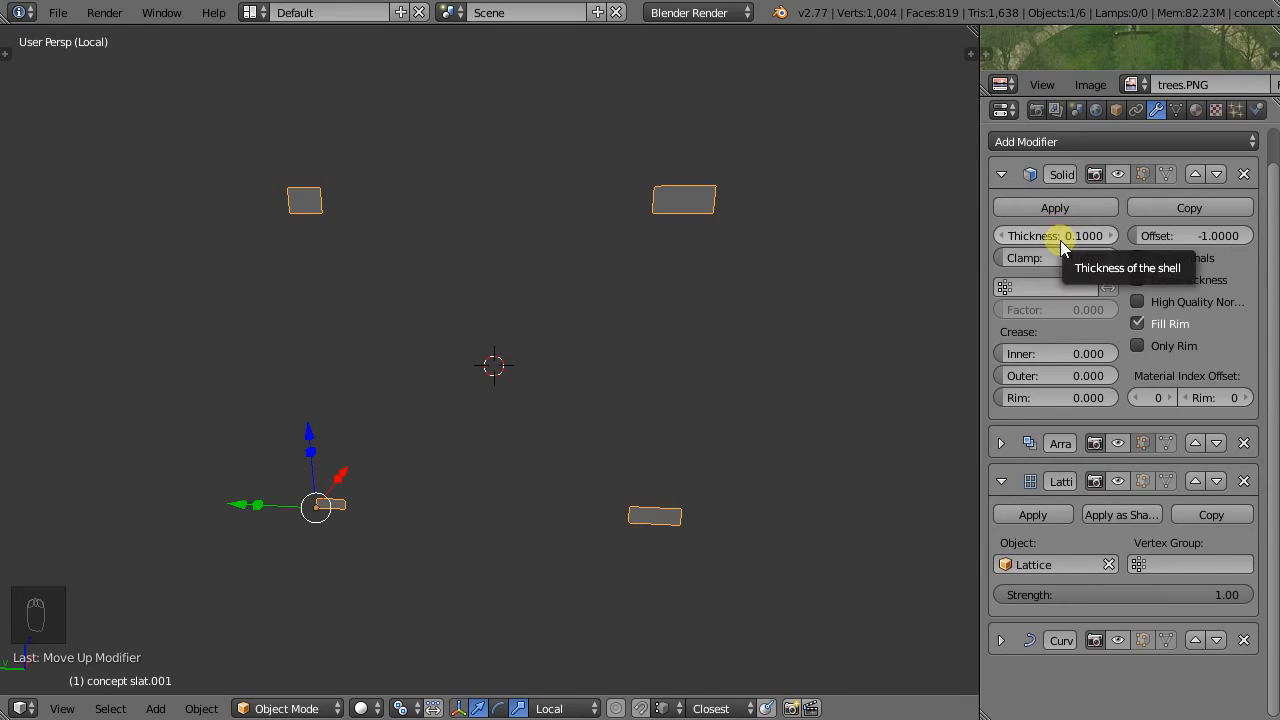
left_click(1001, 443)
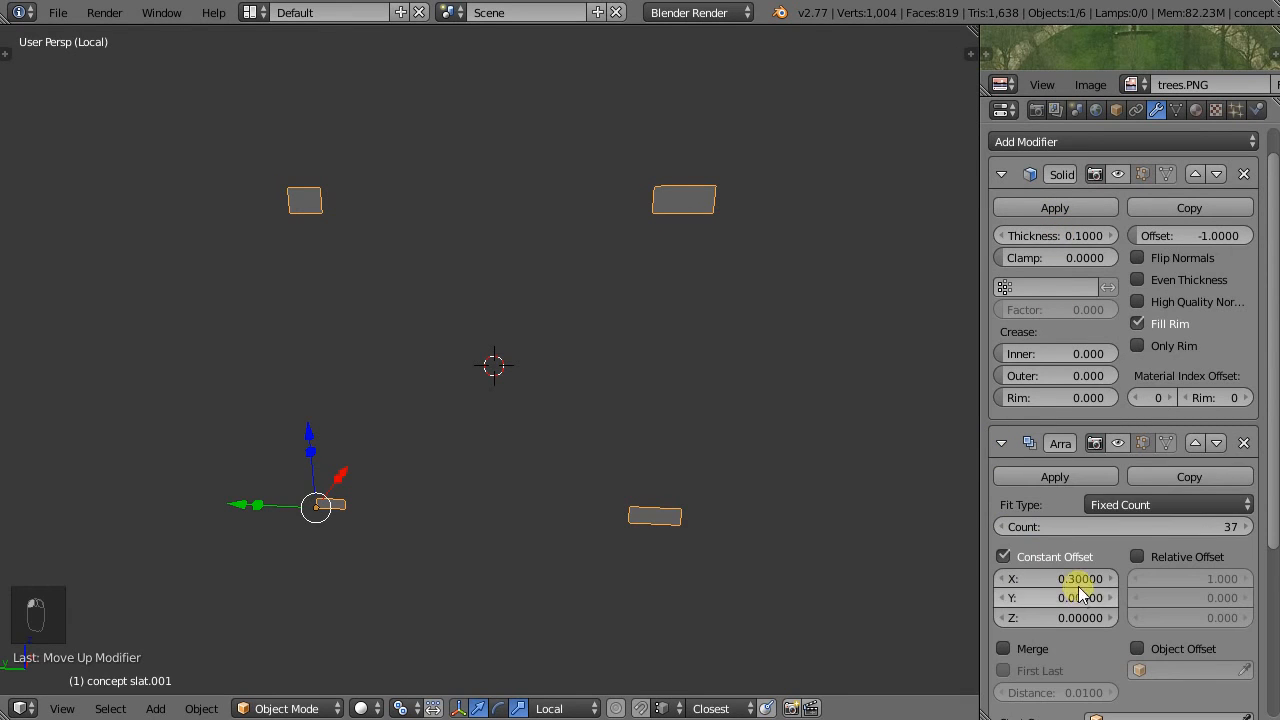
left_click(1003, 443)
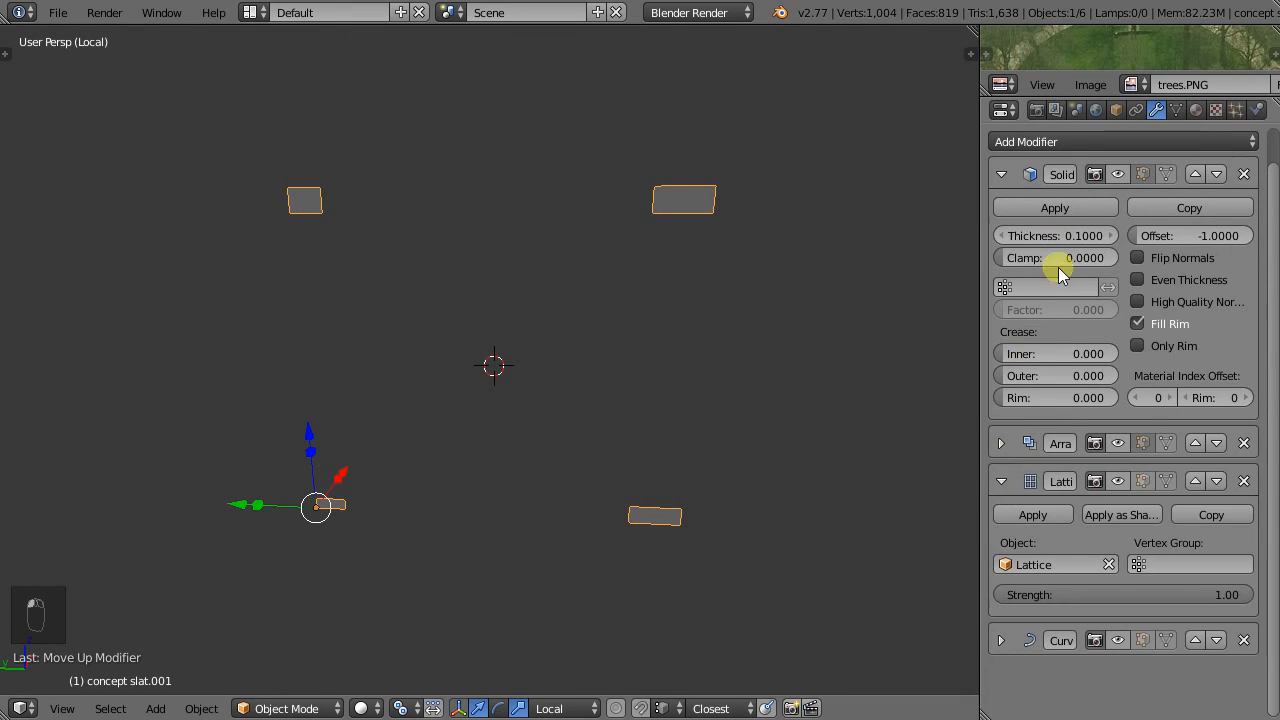
left_click(1060, 236)
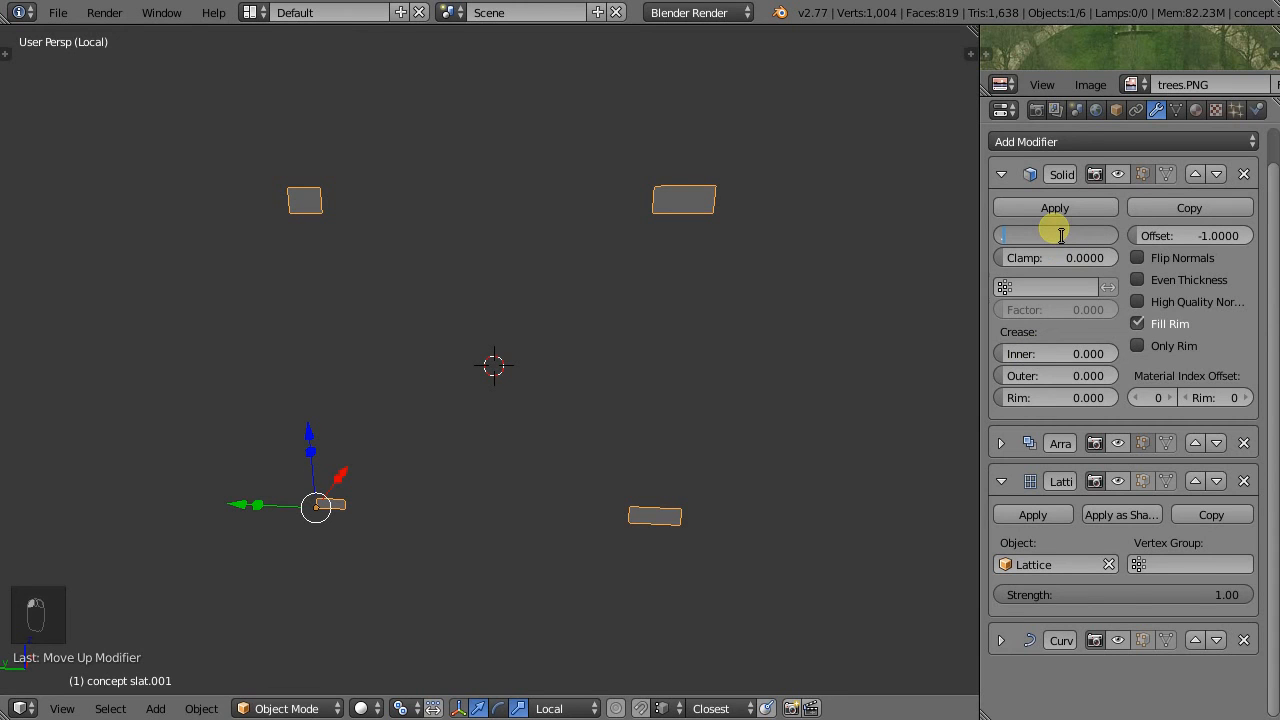
type(".3")
key("Return")
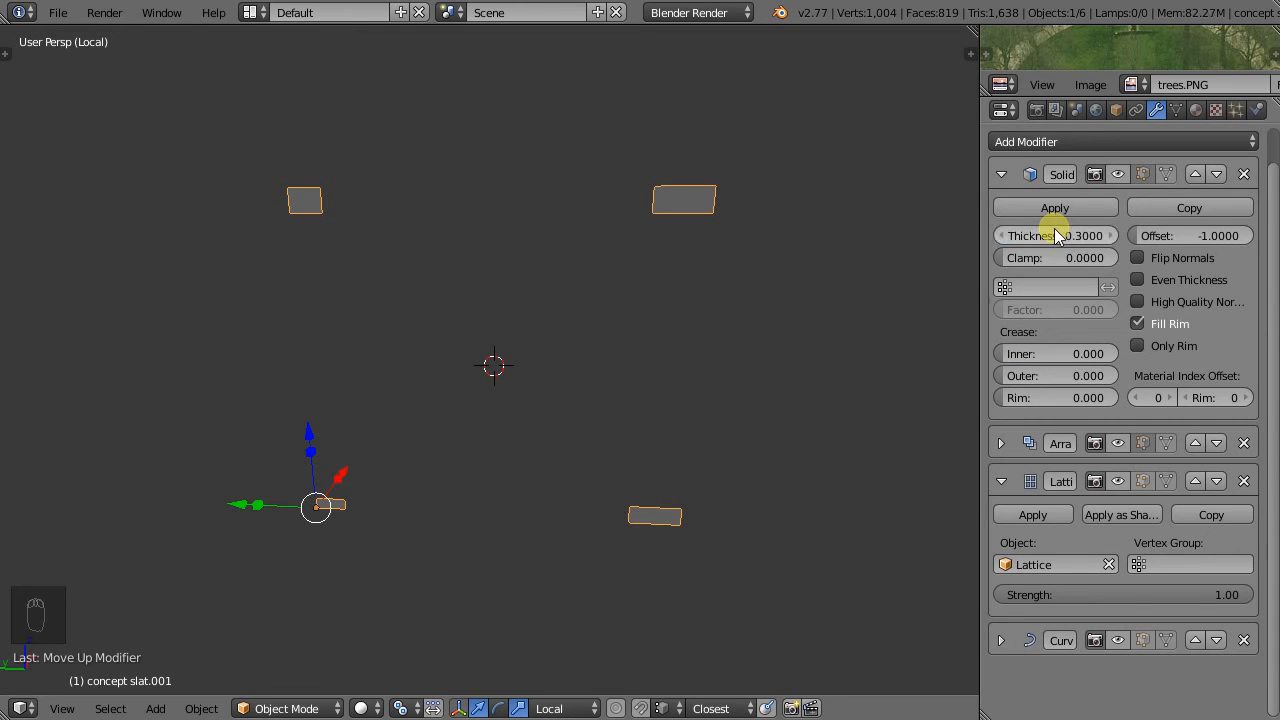
Turn on viewport display of the Solidify modifier and view the four thickened blocks from an angle.
left_click(1114, 178)
middle_click_drag(694, 306, 549, 343)
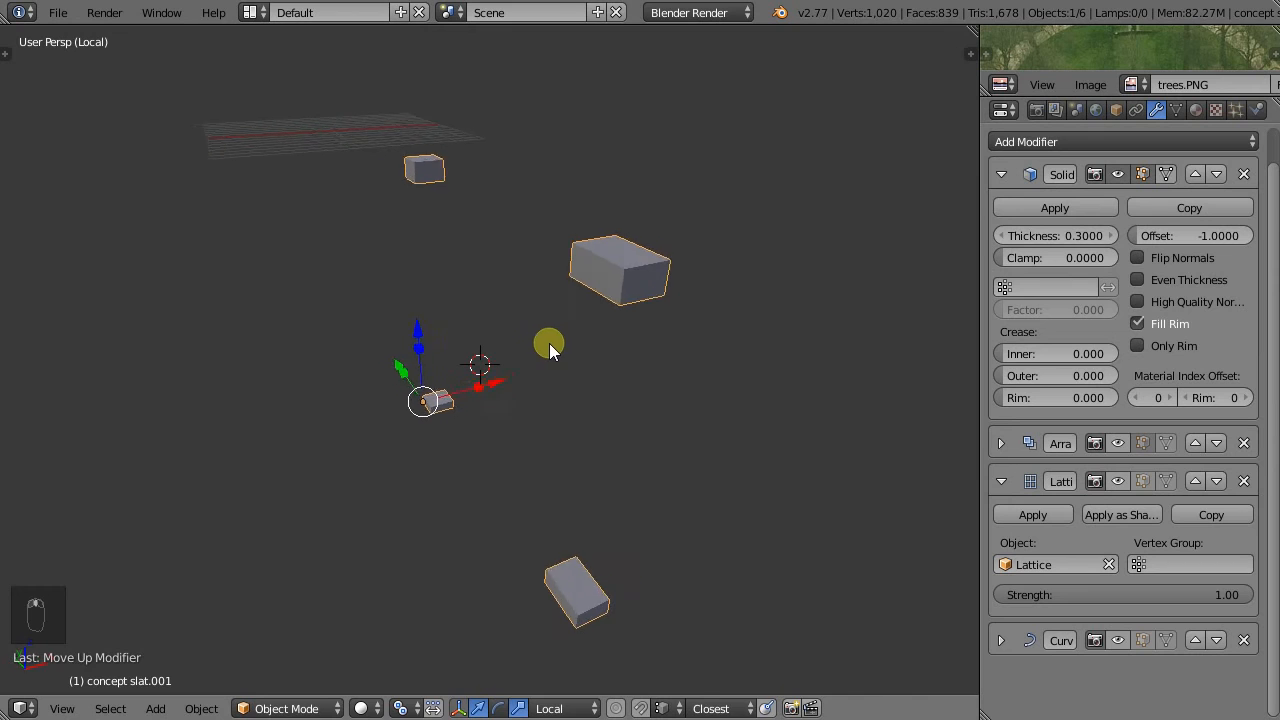
key("Tab")
key("Tab")
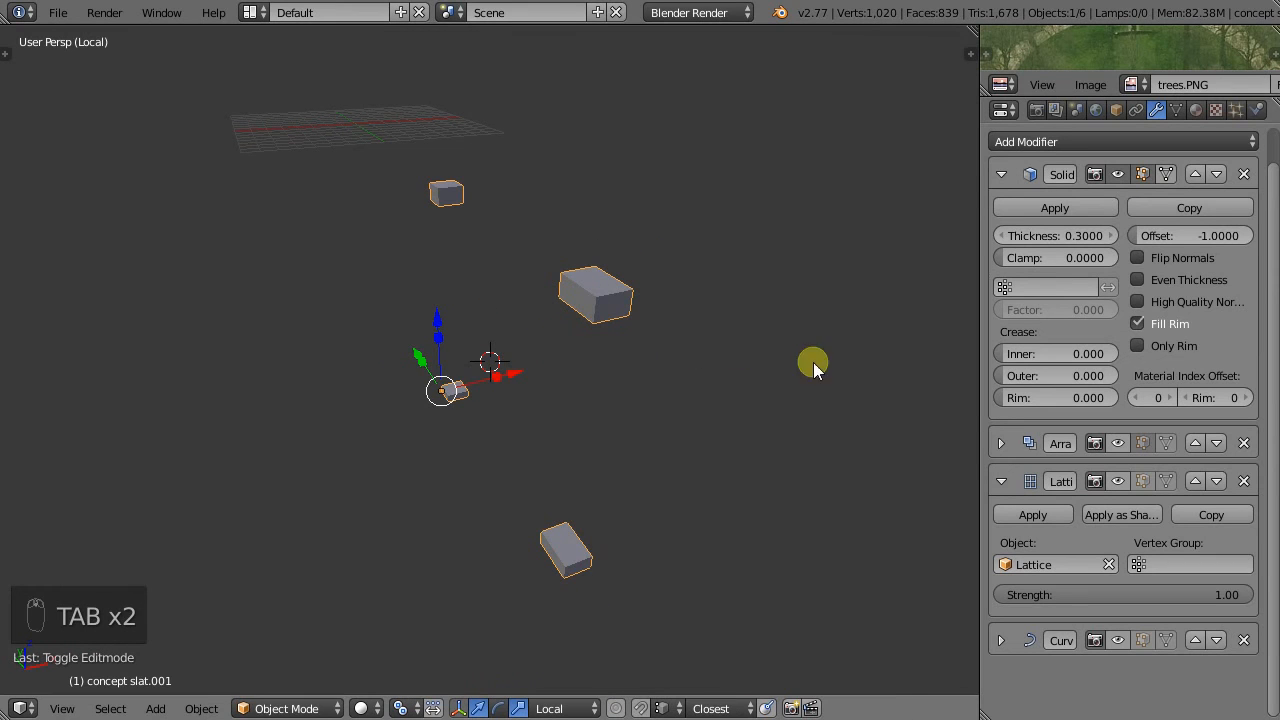
Turn on viewport display of the blocks' Array modifier, and compare the rows with Solidify display off and on again.
left_click(1118, 443)
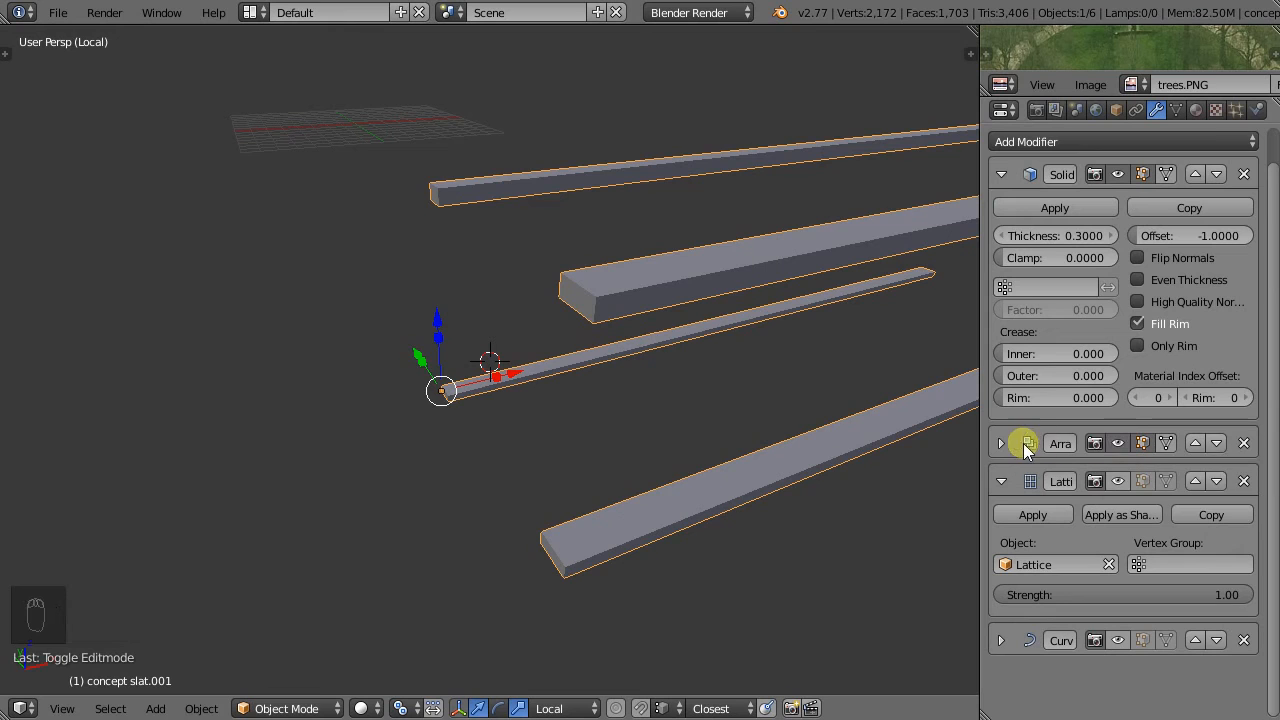
scroll(515, 373, "down", 4)
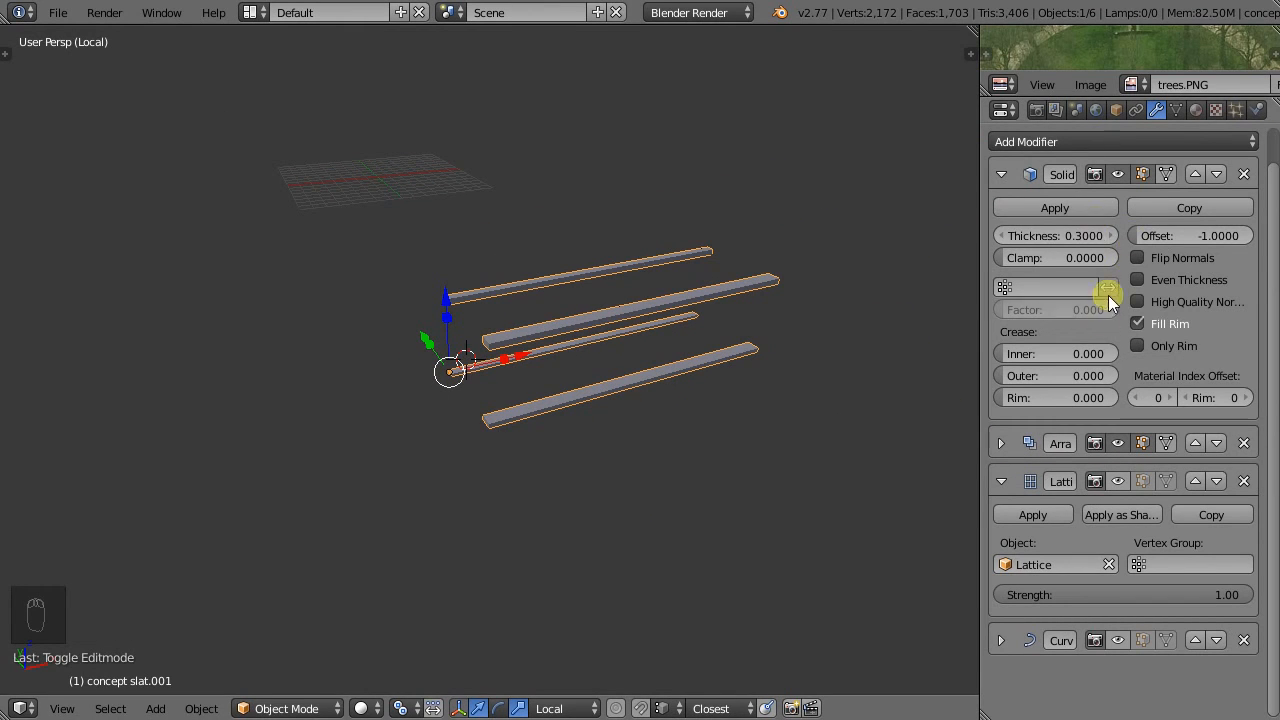
left_click(1118, 175)
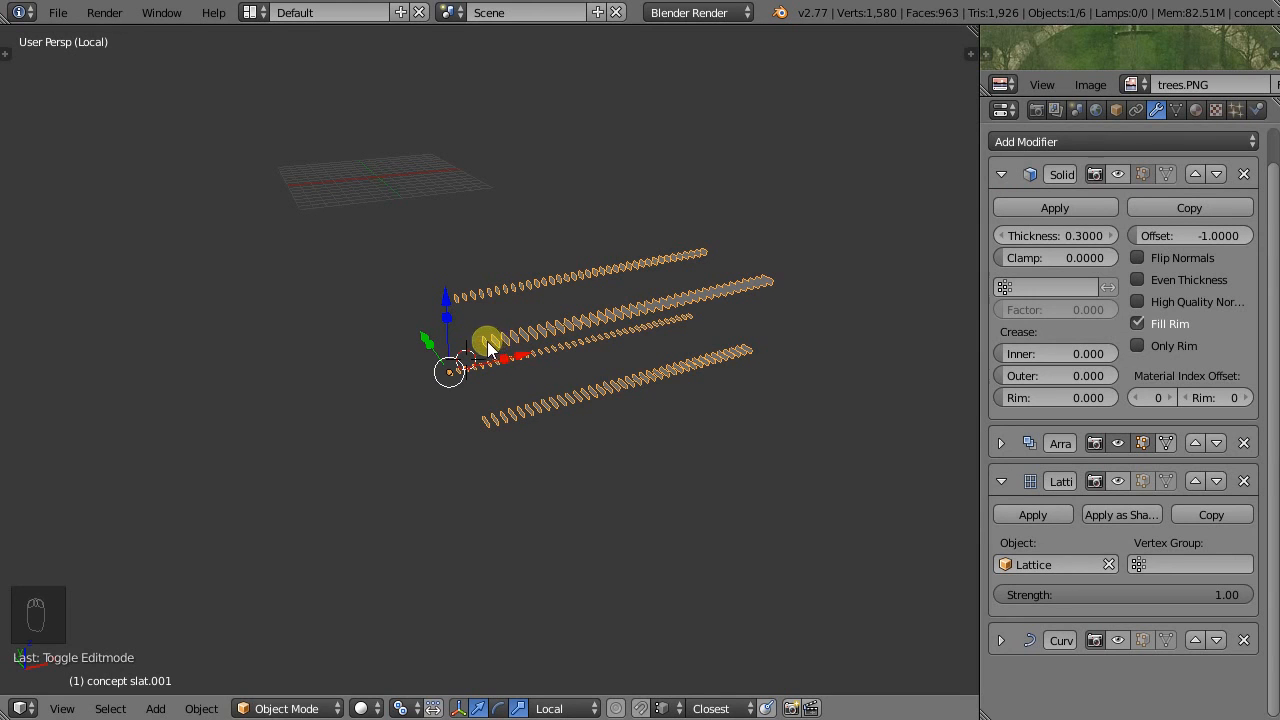
left_click(1117, 174)
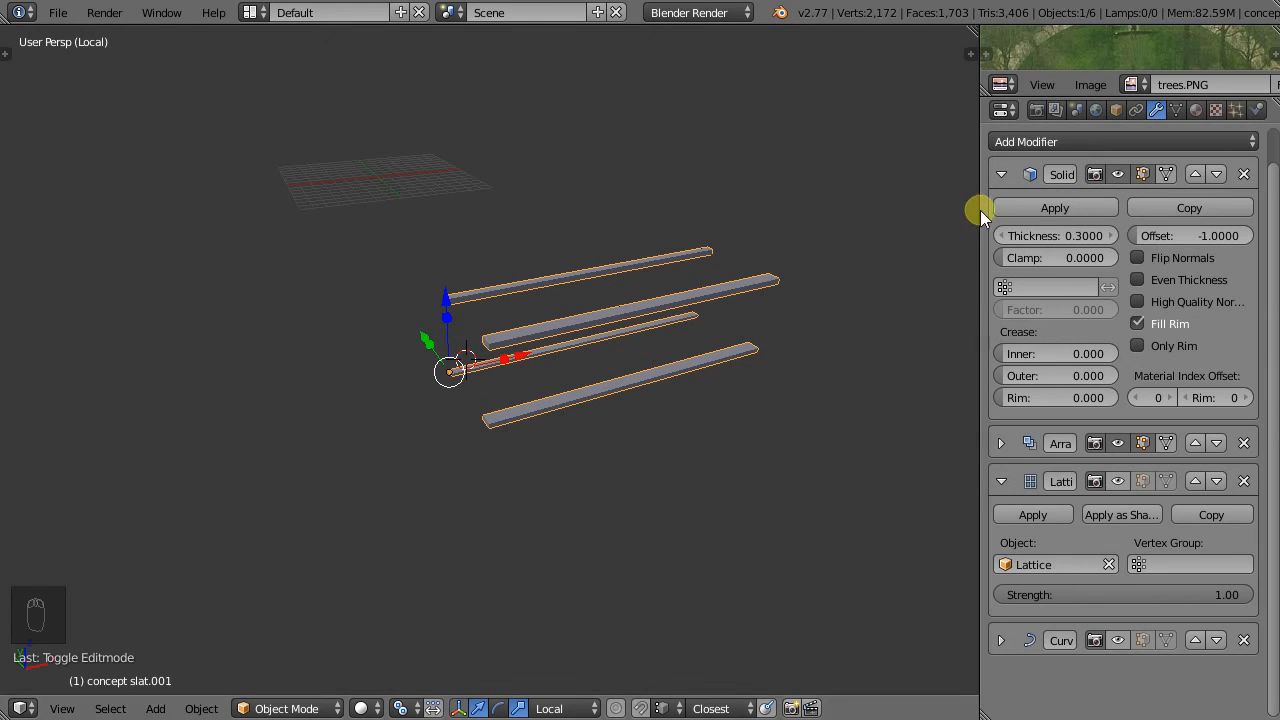
Turn on viewport display of the Lattice modifier for the blocks and leave local view to see them inside the lattice.
scroll(464, 413, "down", 4)
middle_click_drag(504, 425, 640, 415)
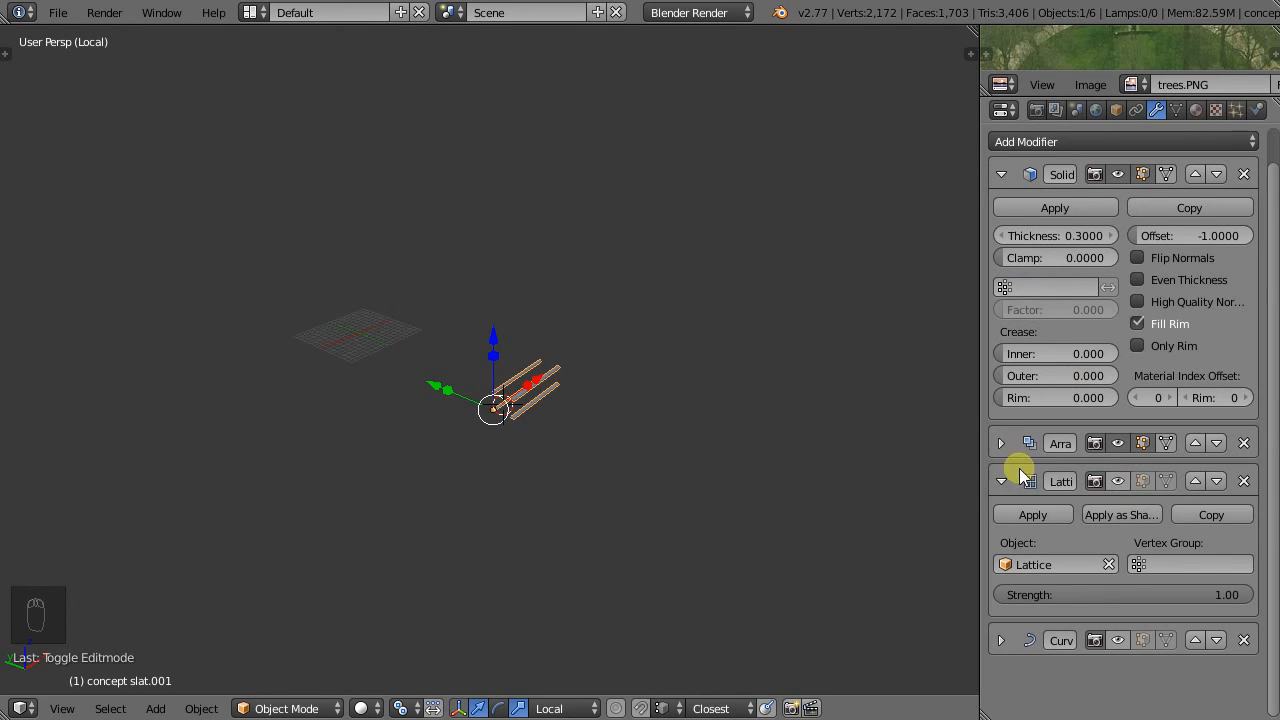
left_click(1118, 481)
middle_click_drag(514, 420, 558, 401)
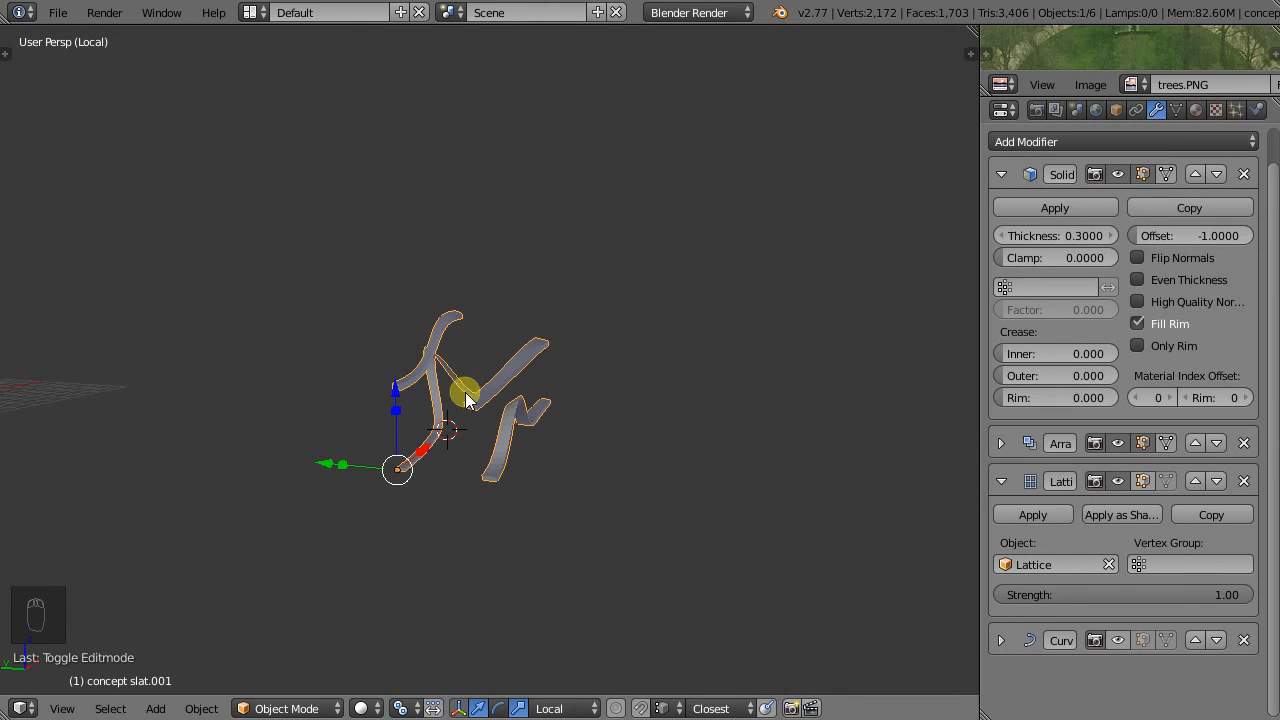
key("shift+slash")
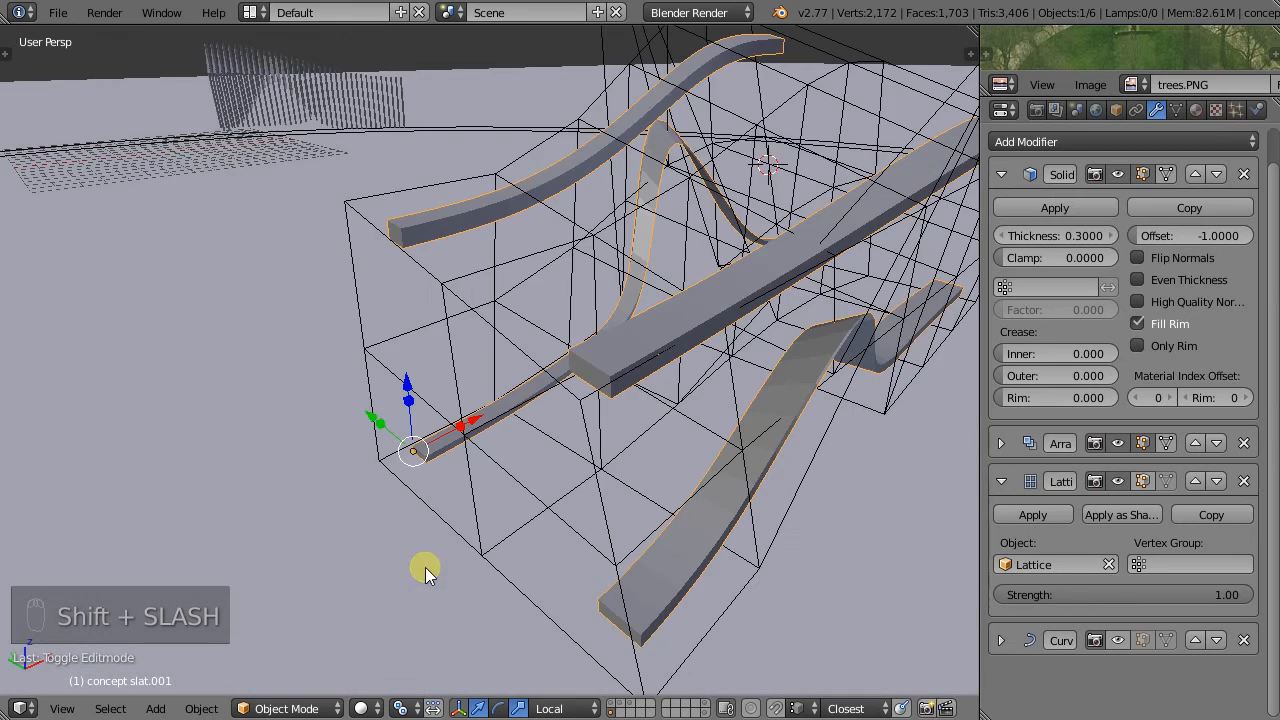
scroll(189, 374, "up", 5)
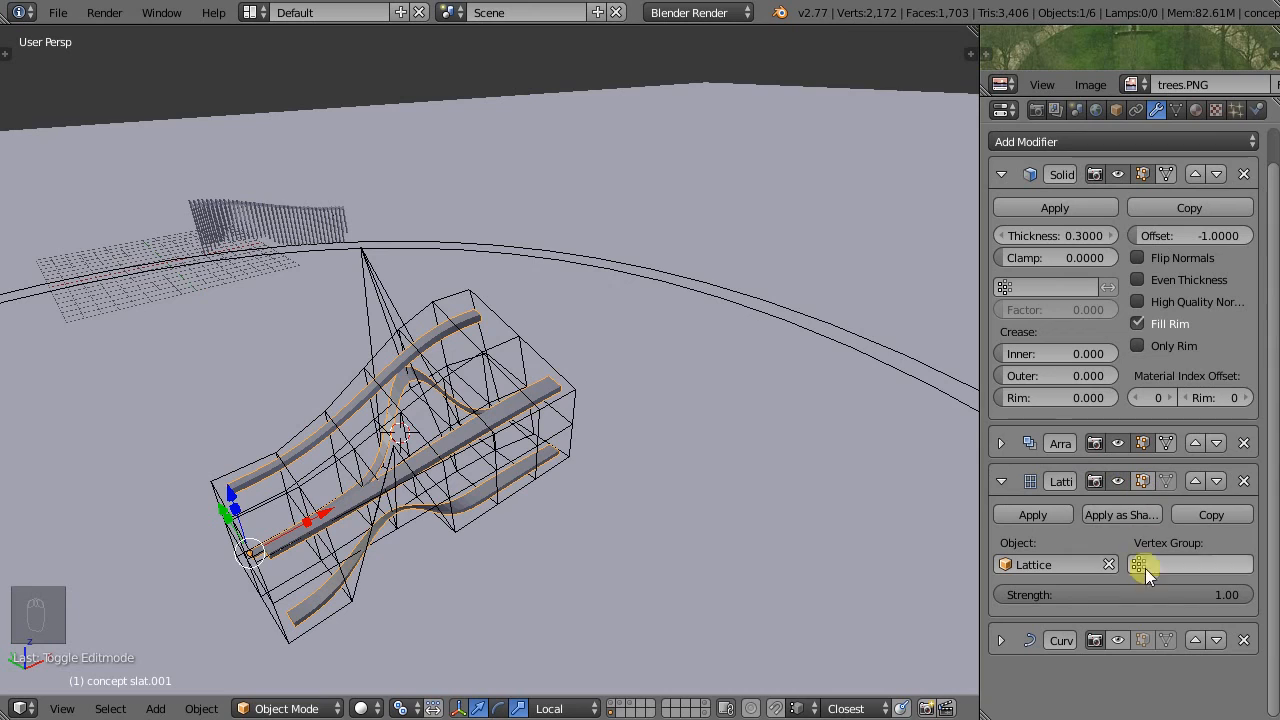
Turn on viewport display of the blocks' Curve modifier and inspect how they fit between the tunnel slats.
left_click(1116, 641)
middle_click_drag(543, 408, 206, 312)
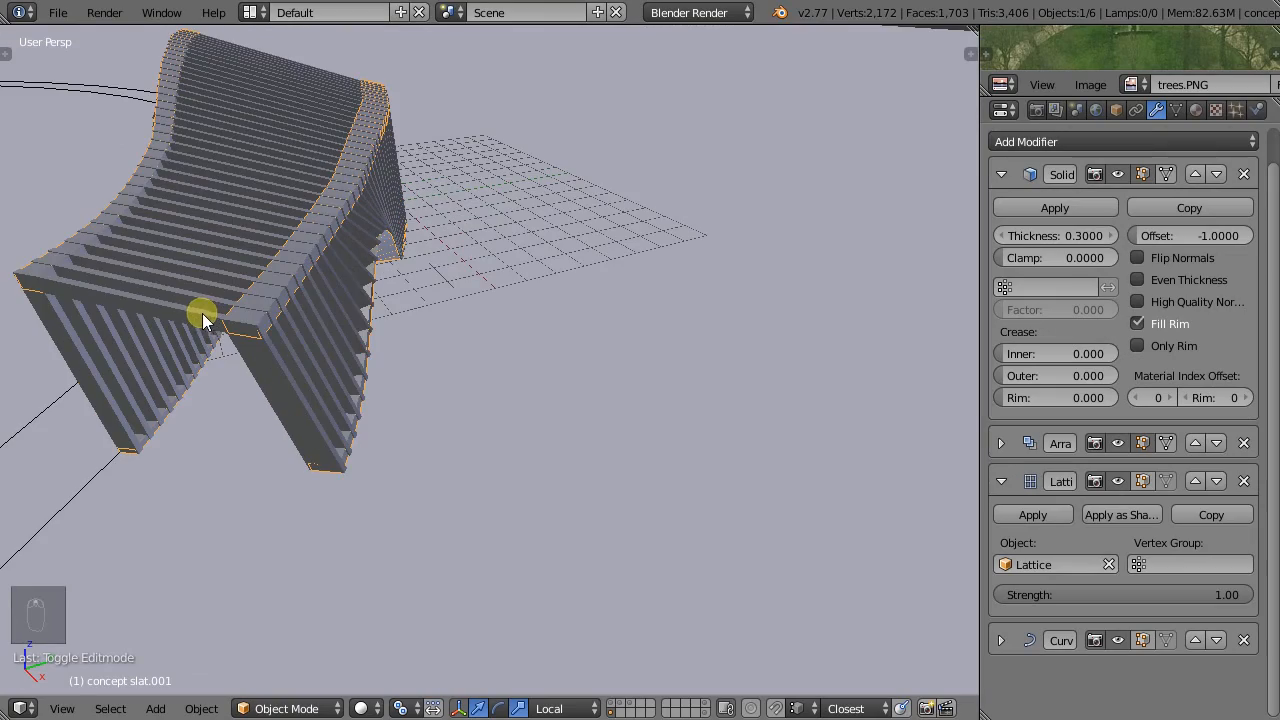
mouse_move(283, 333)
middle_mouse_down()
mouse_move(275, 300)
mouse_move(248, 286)
mouse_move(170, 303)
mouse_move(153, 330)
mouse_move(122, 300)
mouse_move(220, 266)
mouse_move(387, 321)
mouse_move(333, 315)
mouse_move(355, 323)
mouse_move(606, 338)
mouse_move(405, 341)
middle_mouse_up()
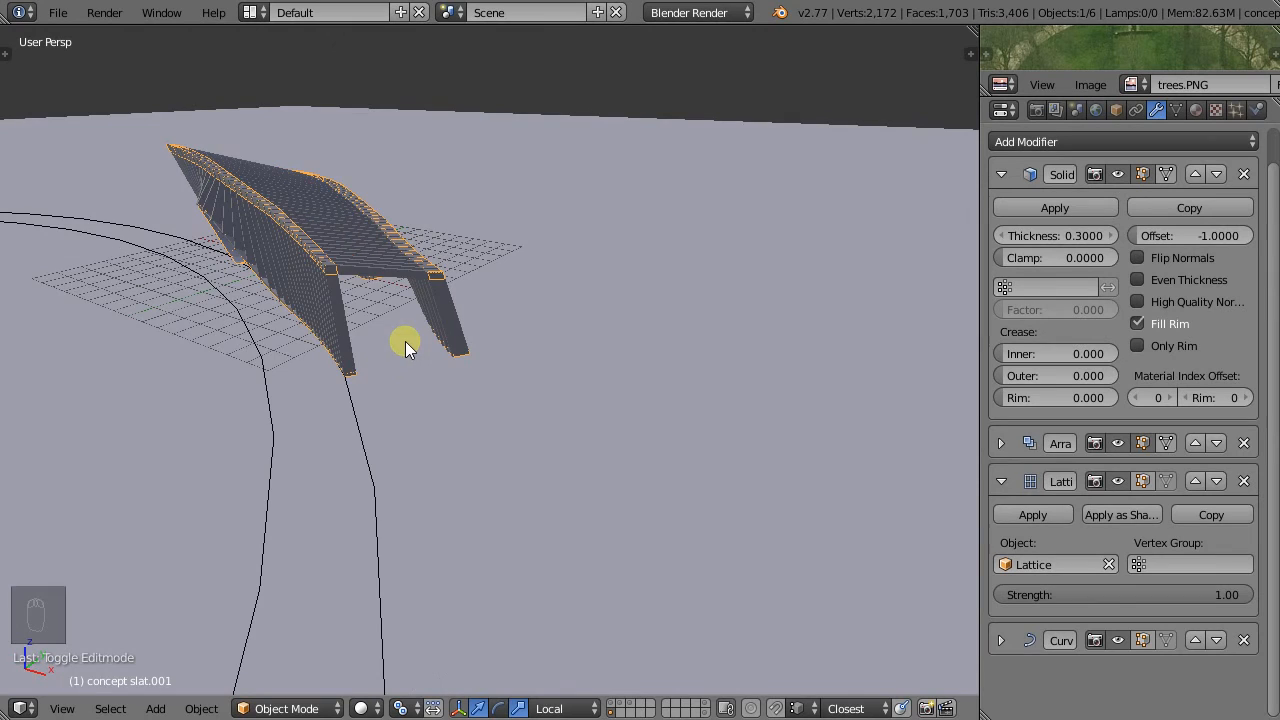
scroll(418, 310, "down", 10)
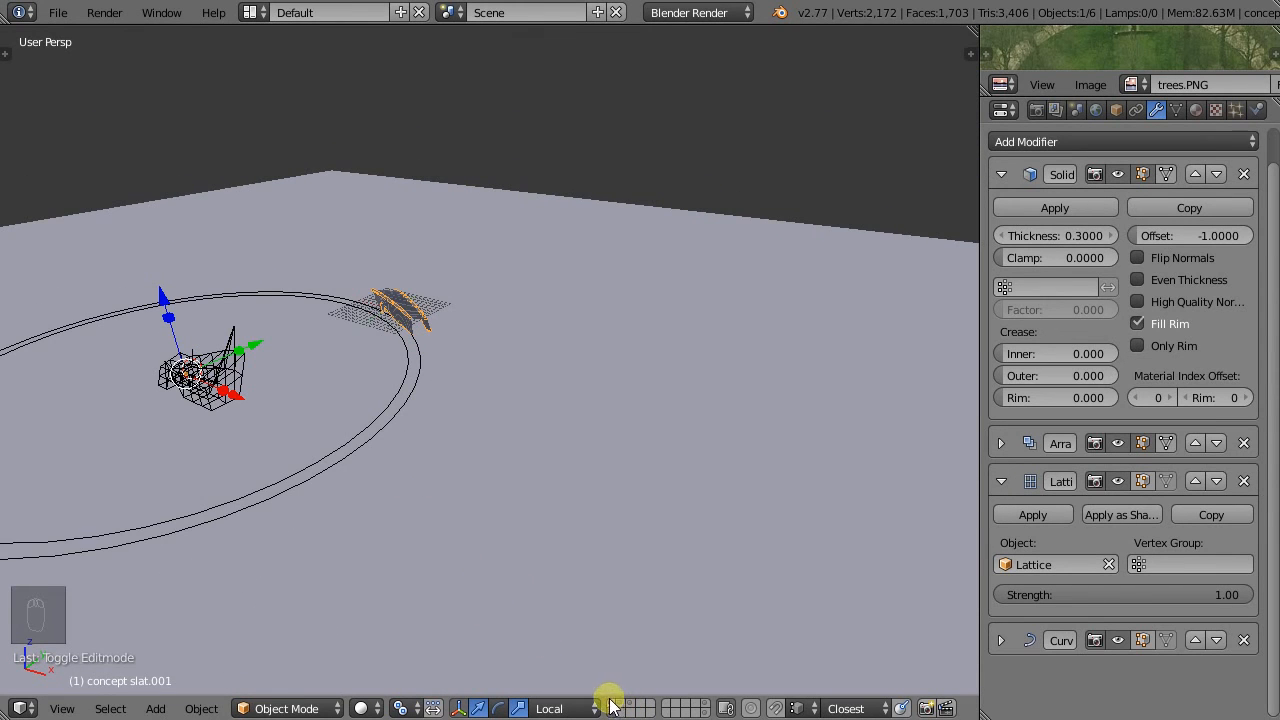
scroll(383, 300, "up", 5)
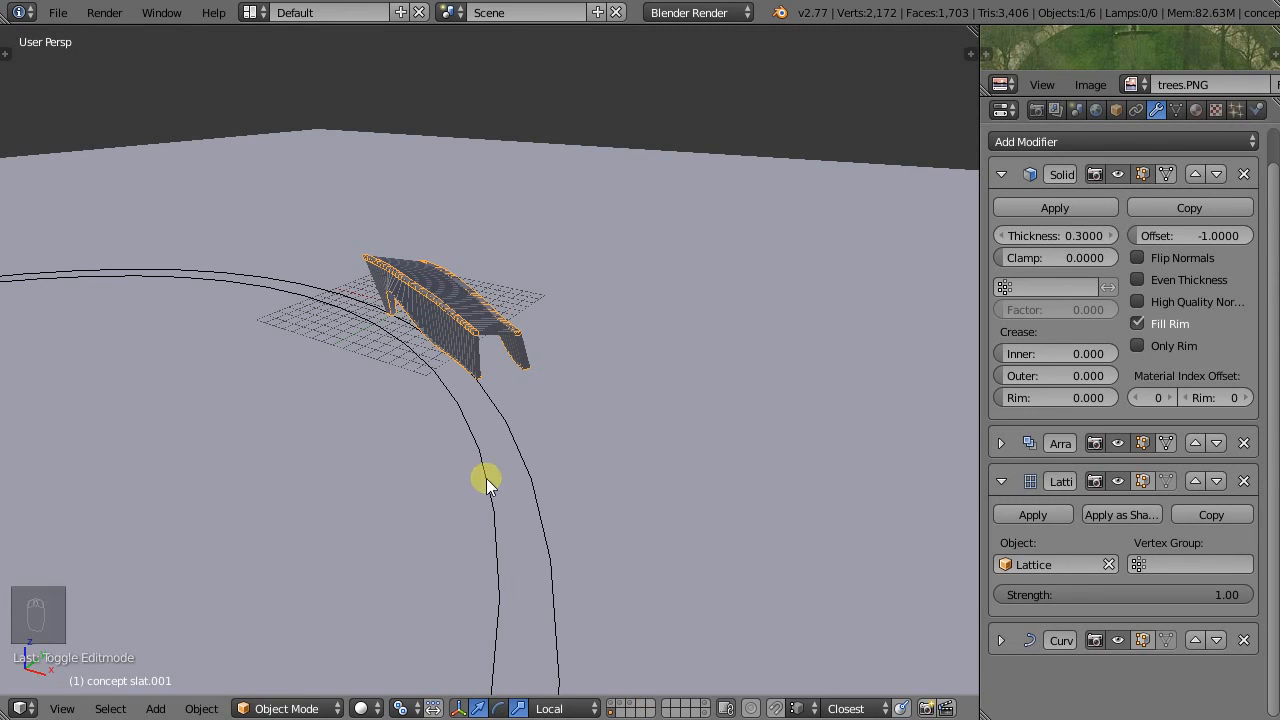
Select the slats, the connecting blocks and both Bezier circles in wireframe view, and transfer them to layer 6.
right_click(511, 300)
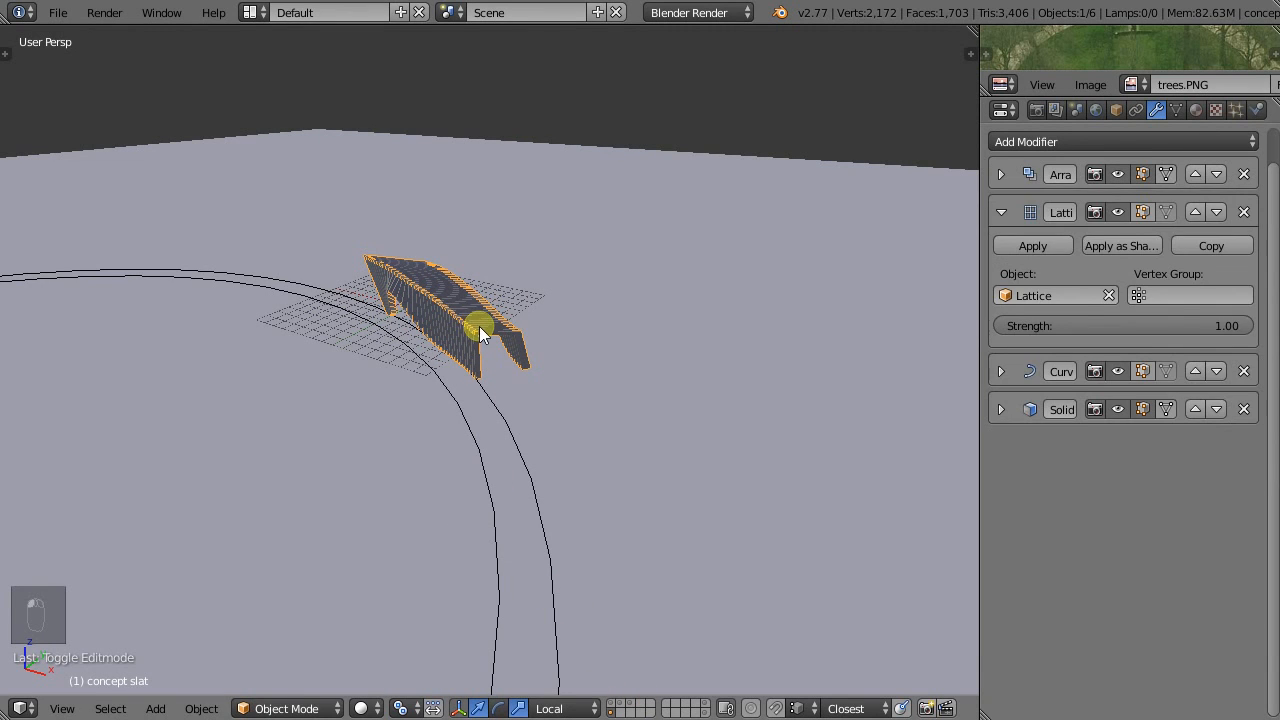
key("z")
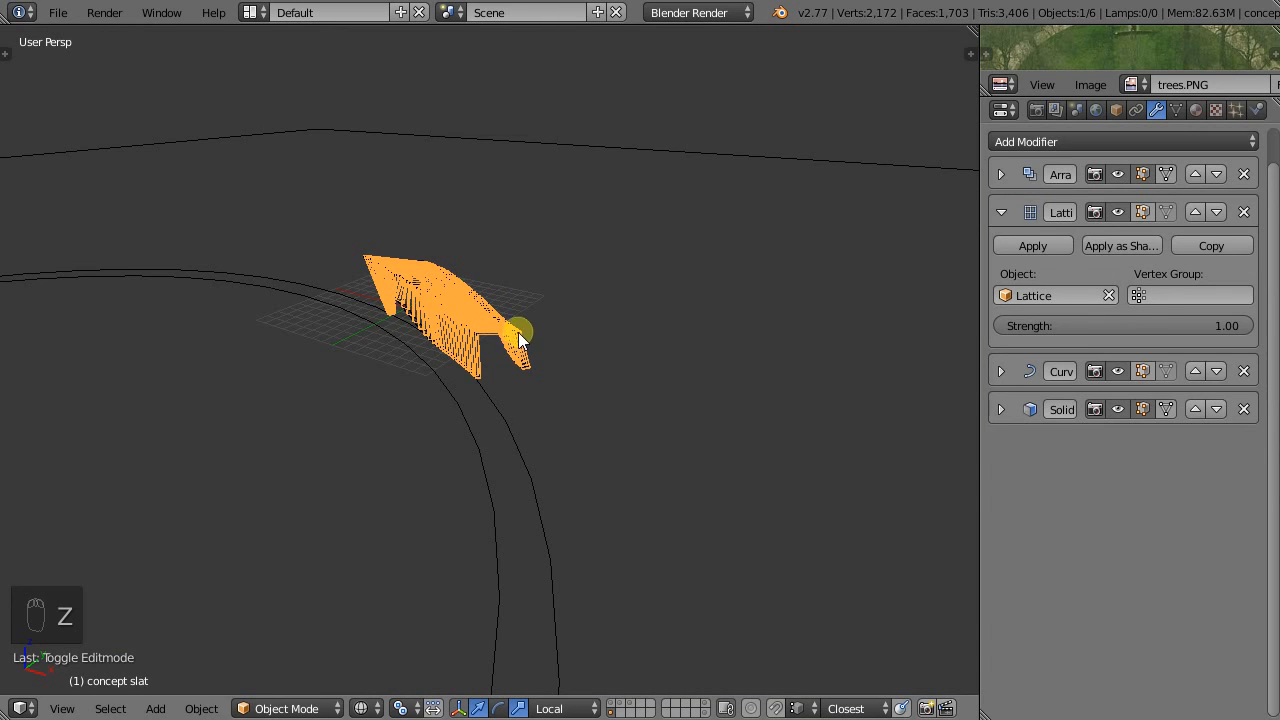
right_click(514, 325)
right_click(517, 345, "shift")
right_click(478, 446, "shift")
right_click(479, 448, "shift")
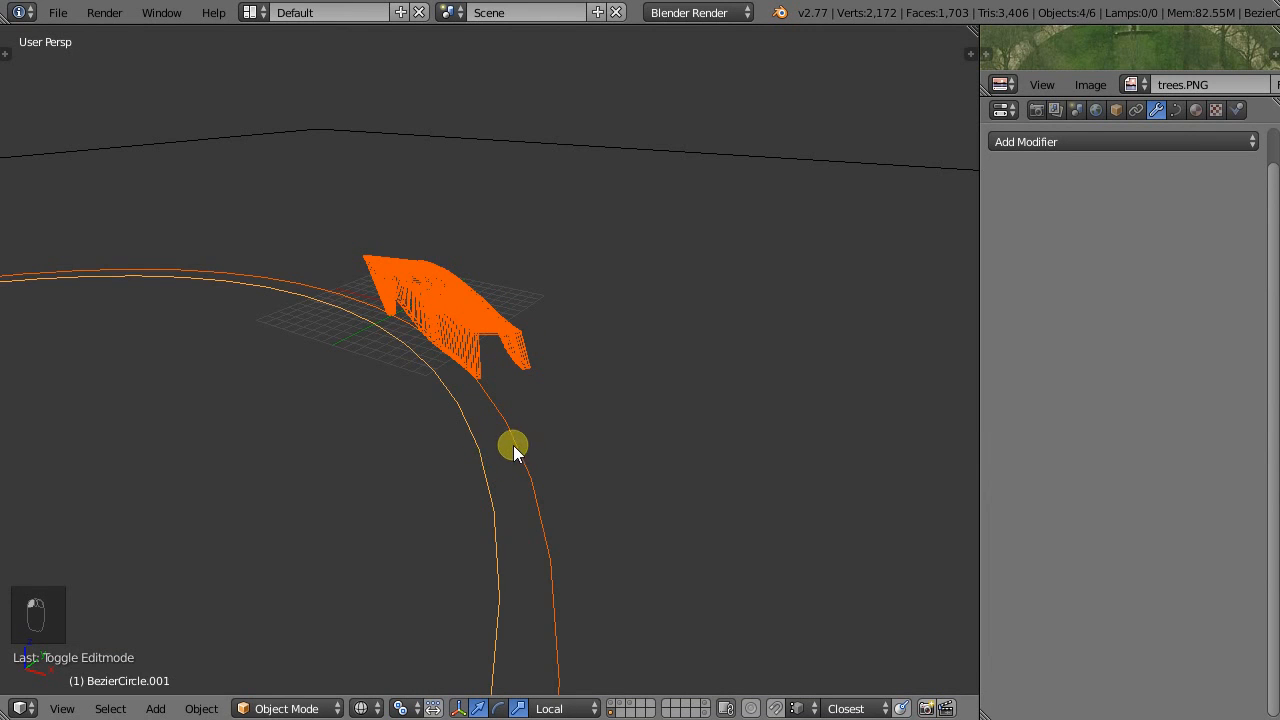
key("m")
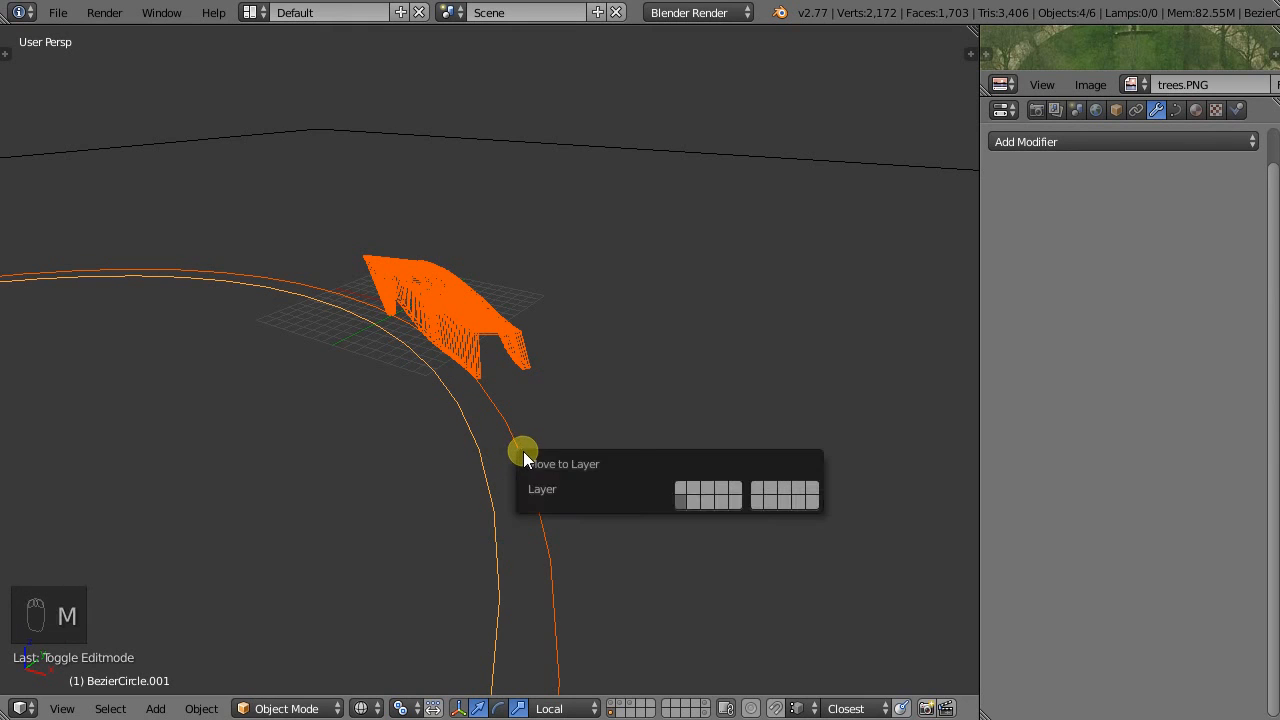
left_click(756, 487)
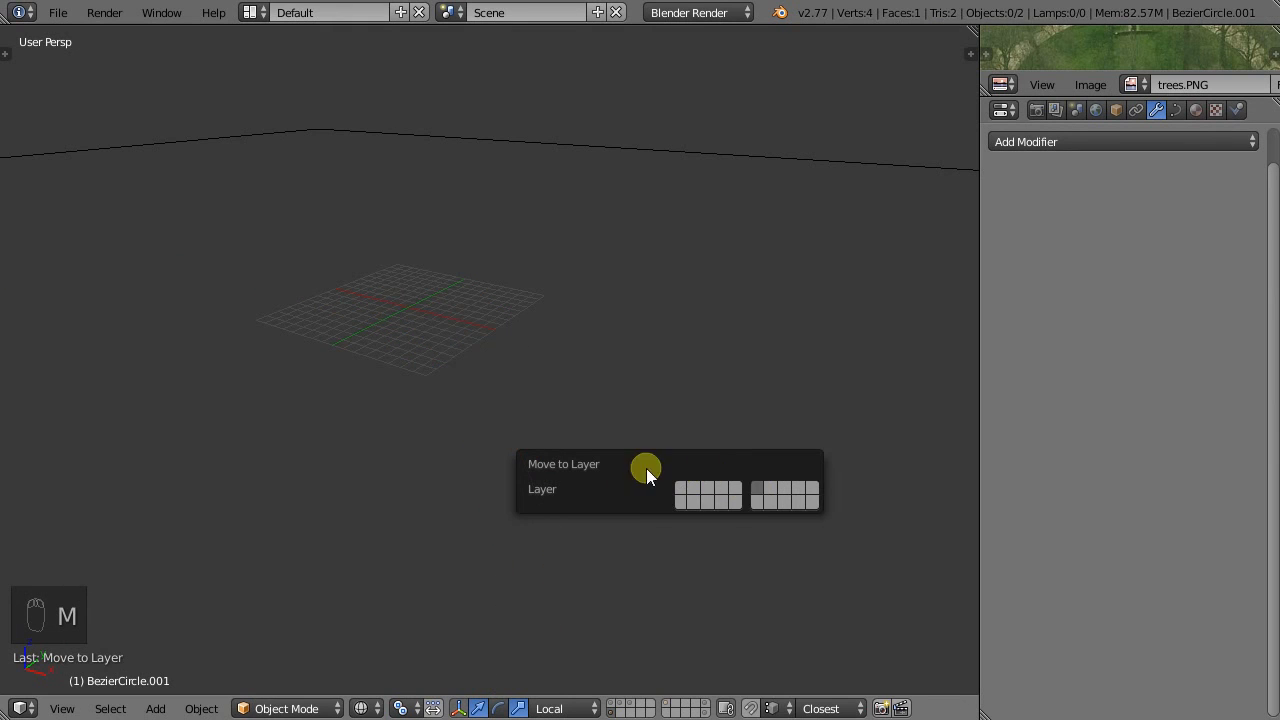
Show layer 6 together with the layers holding the trees, railing and buildings, in solid shading.
left_click(667, 706)
left_click(621, 705, "shift")
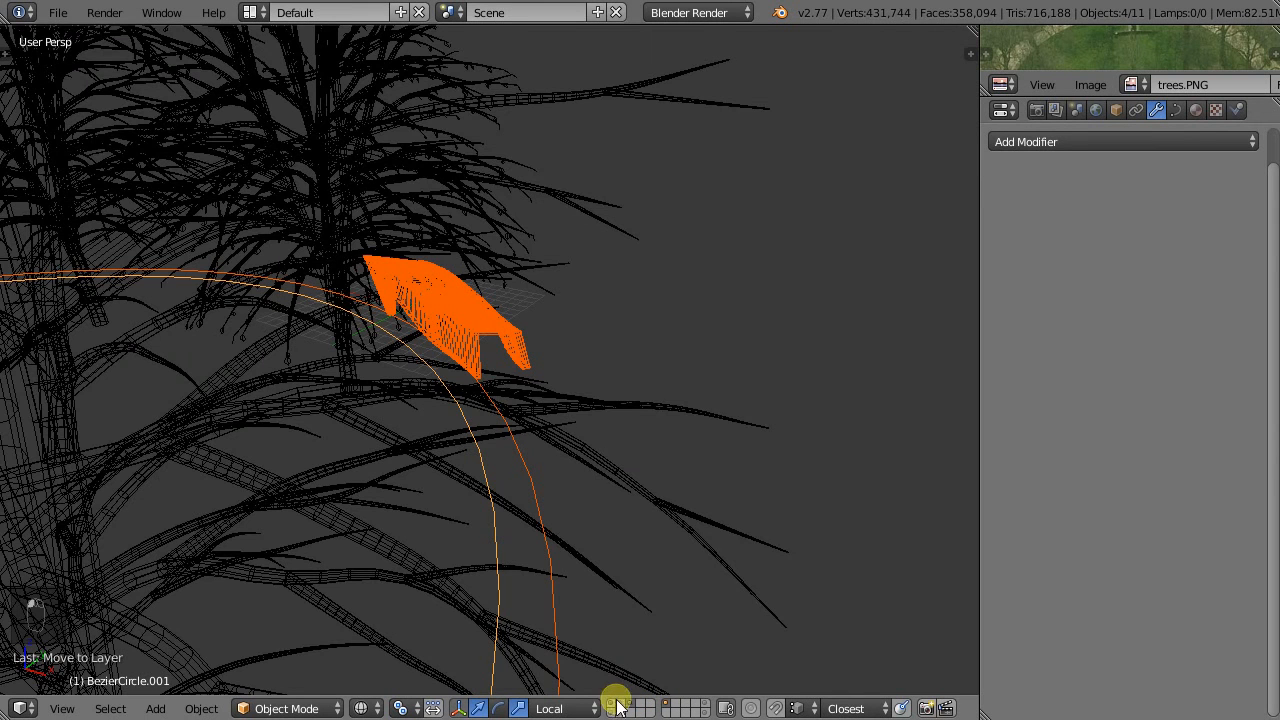
left_click(619, 704, "shift")
left_click(611, 704, "shift")
key("z")
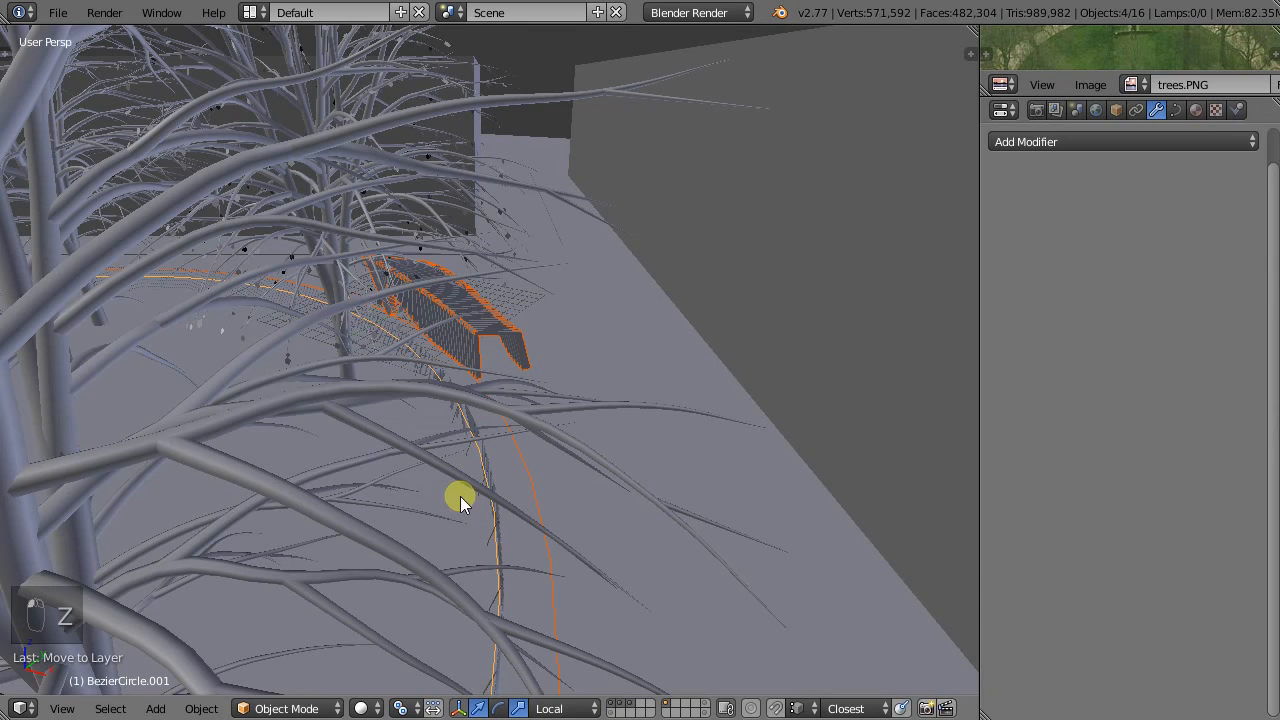
middle_click_drag(415, 527, 282, 407, "shift")
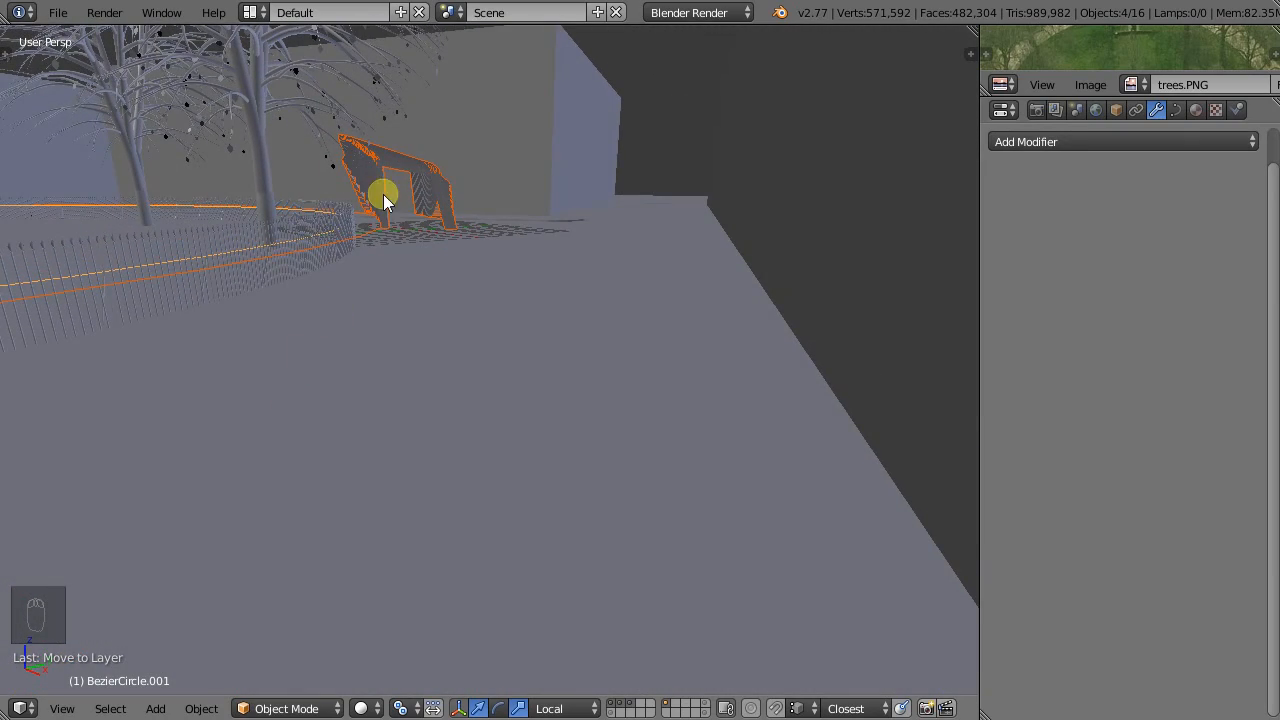
Select the tunnel's Bezier circle, BezierCircle.000, and set its Z location to 0.
right_click(349, 239)
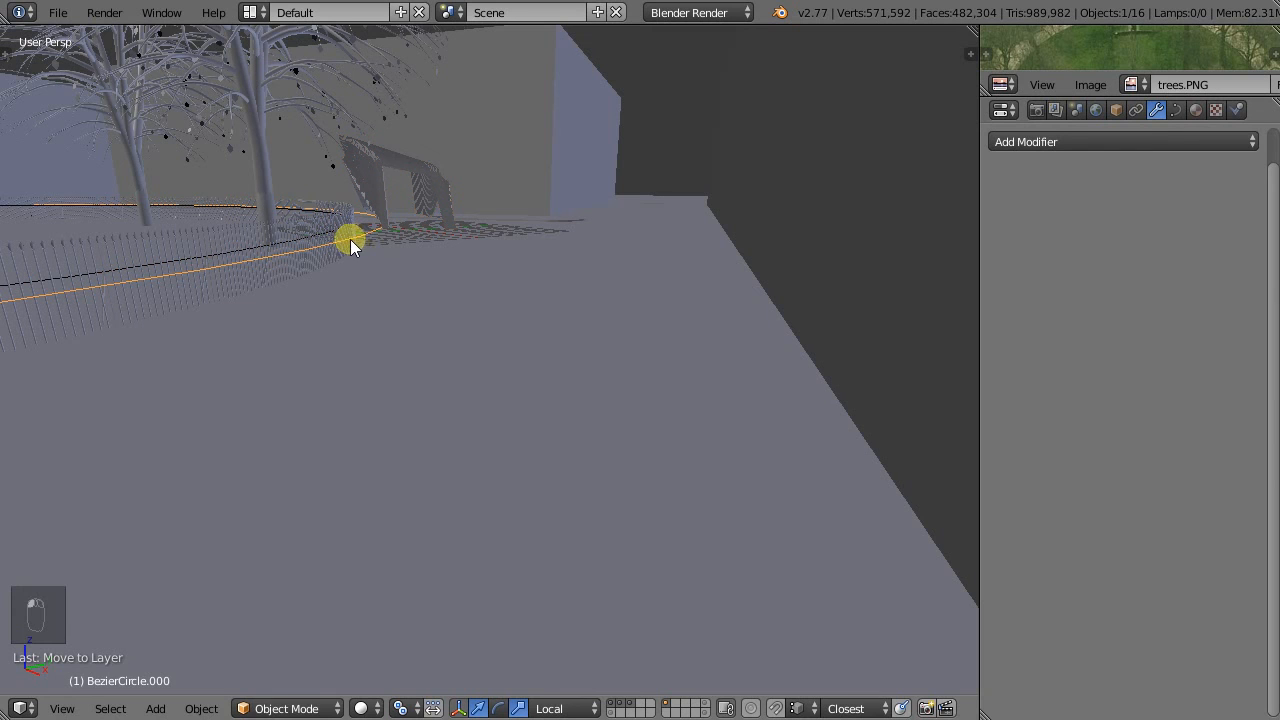
middle_click_drag(581, 215, 846, 134)
left_click(972, 55)
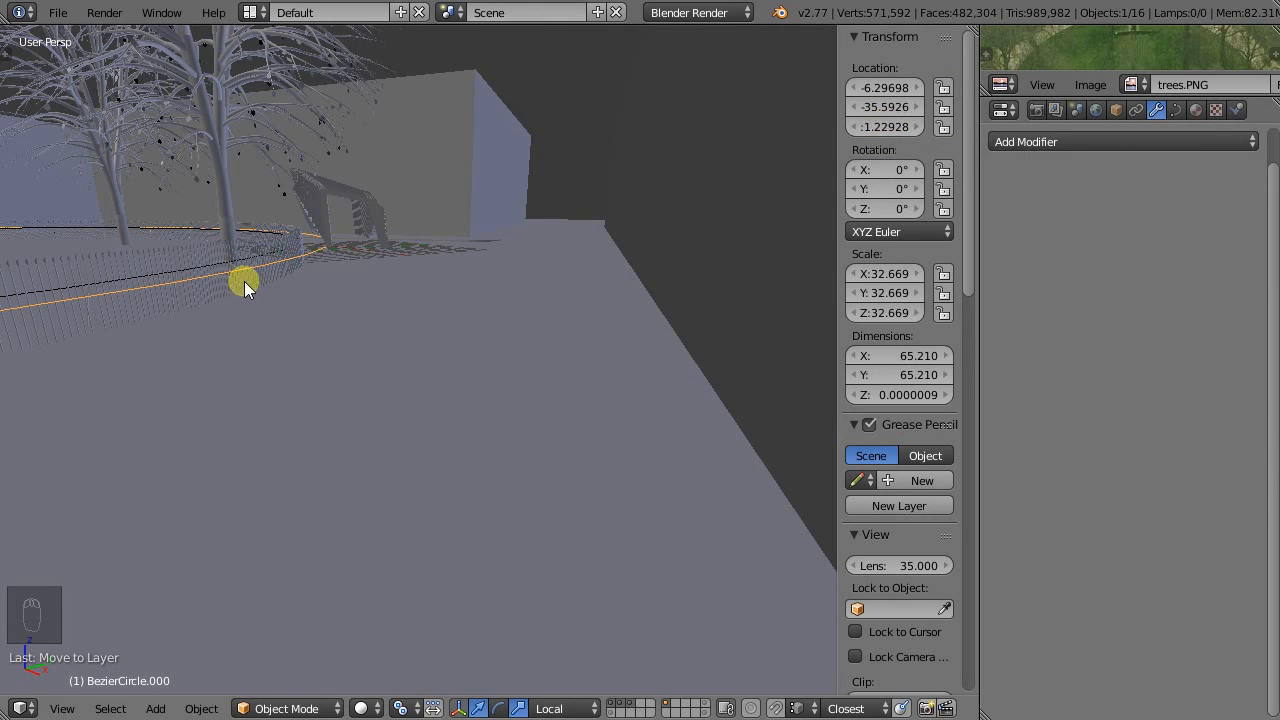
left_click(868, 134)
type("0")
key("Return")
Select the railing around the trees and set its Z location to 0.
right_click(200, 266)
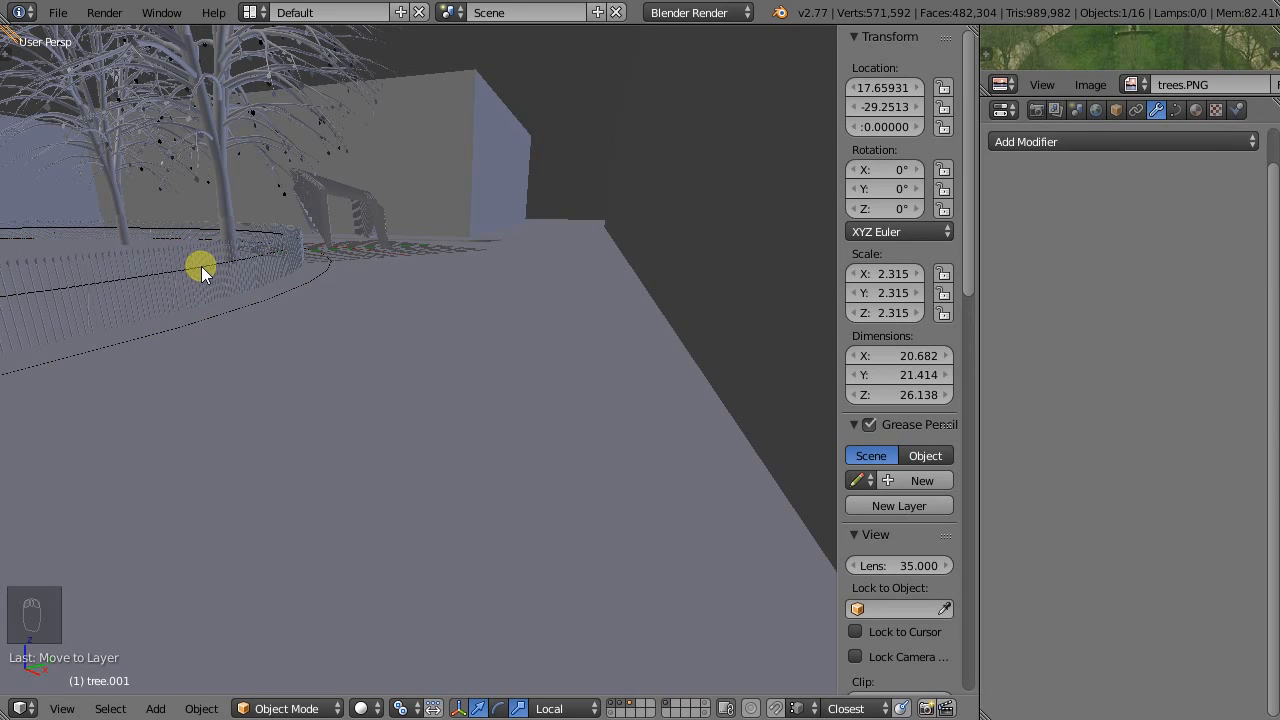
right_click(204, 265)
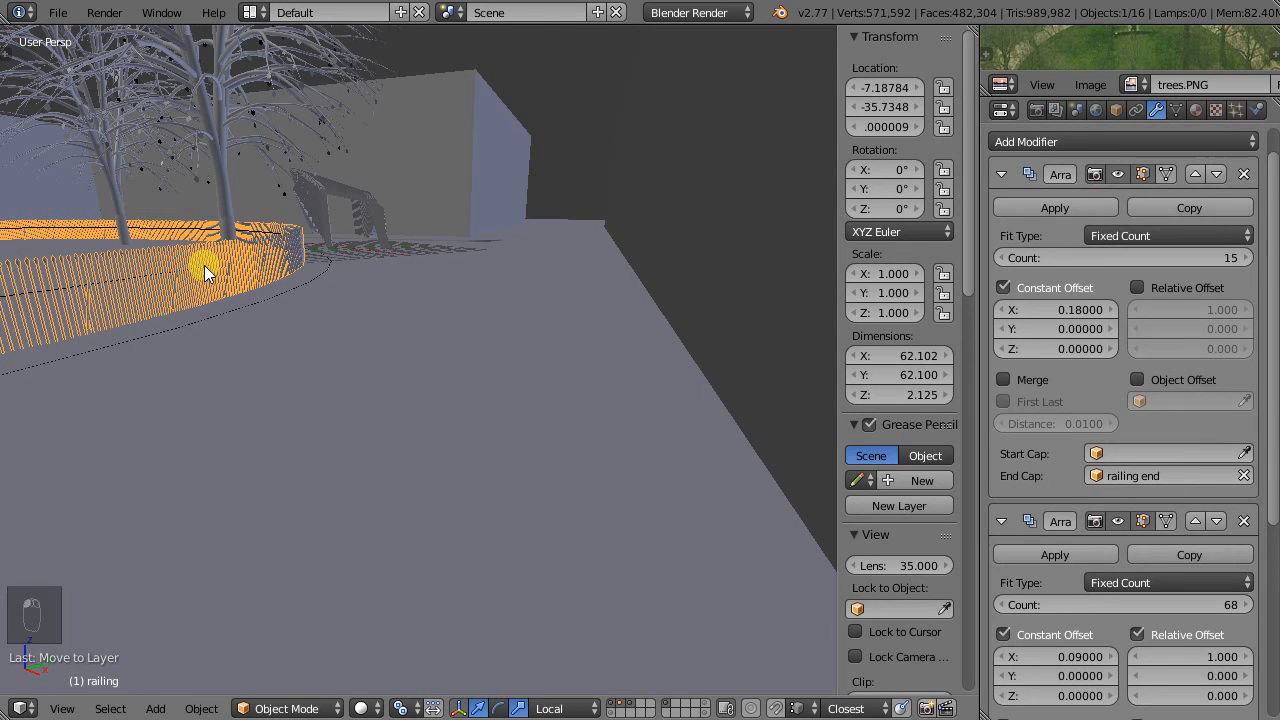
right_click(204, 265)
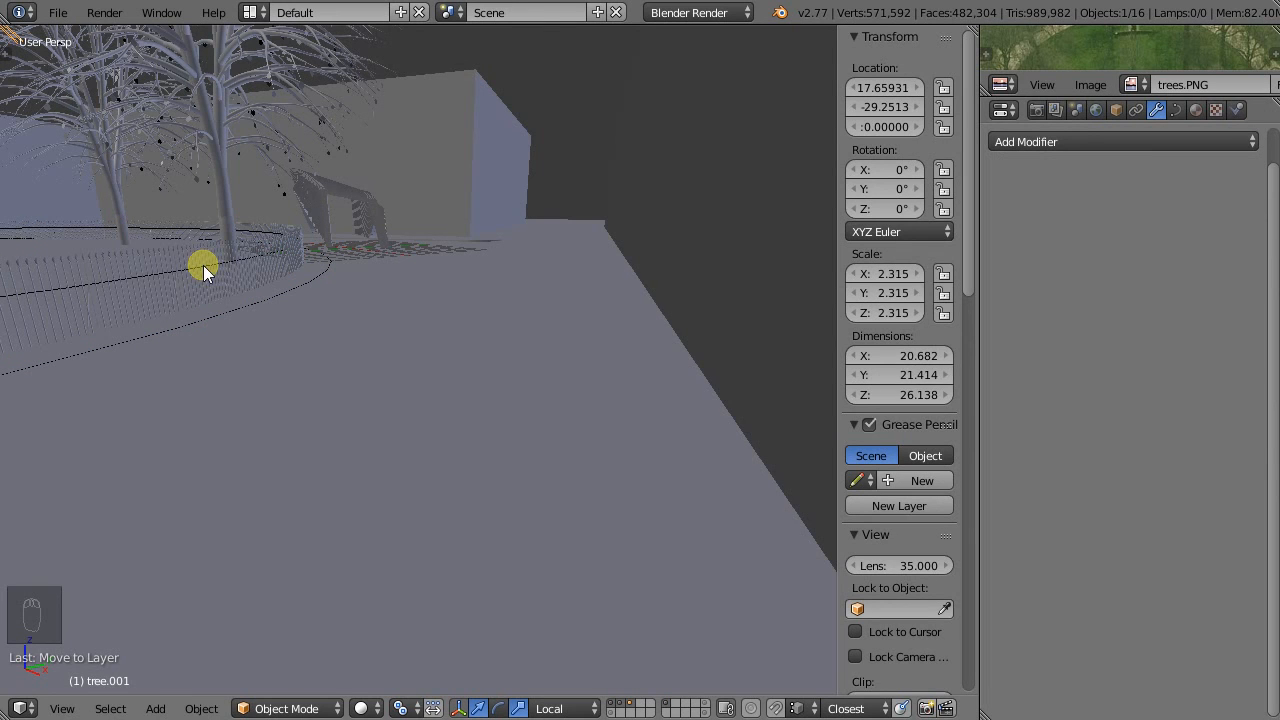
right_click(203, 265)
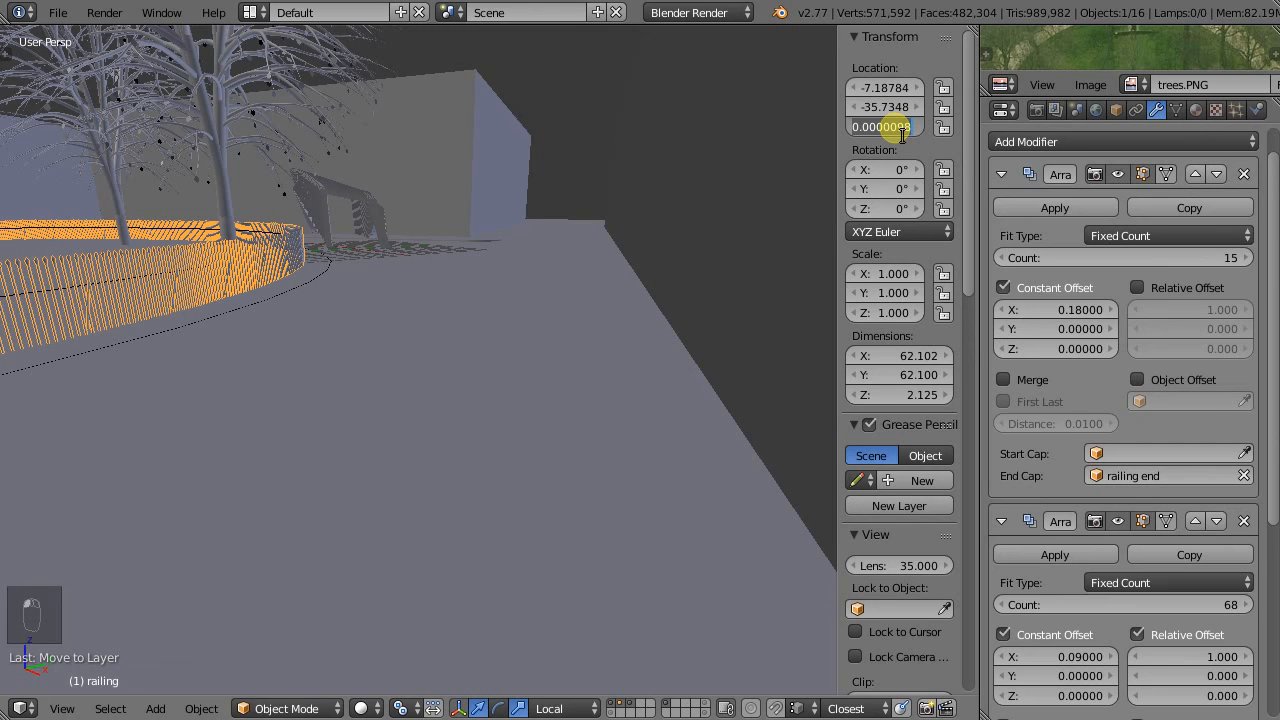
type("0")
key("Return")
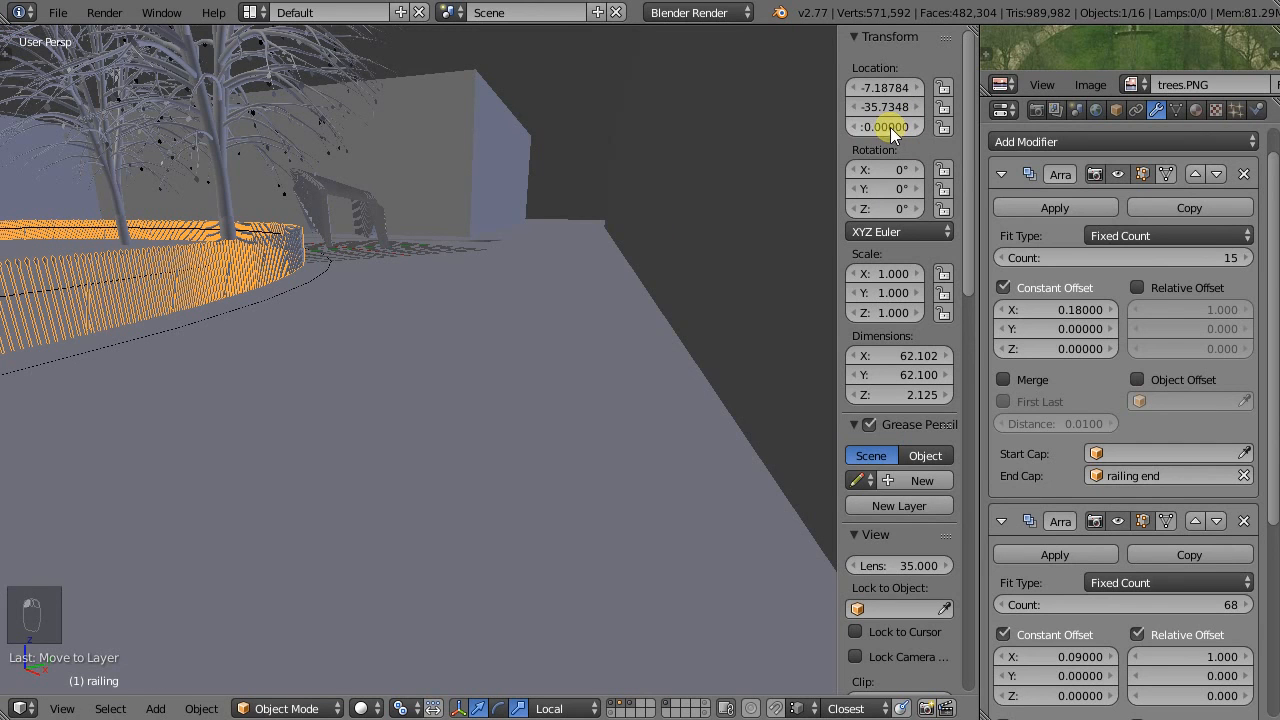
Set the Z location to 0 for the concept slat object and for the connecting blocks, concept slat.001.
right_click(378, 210)
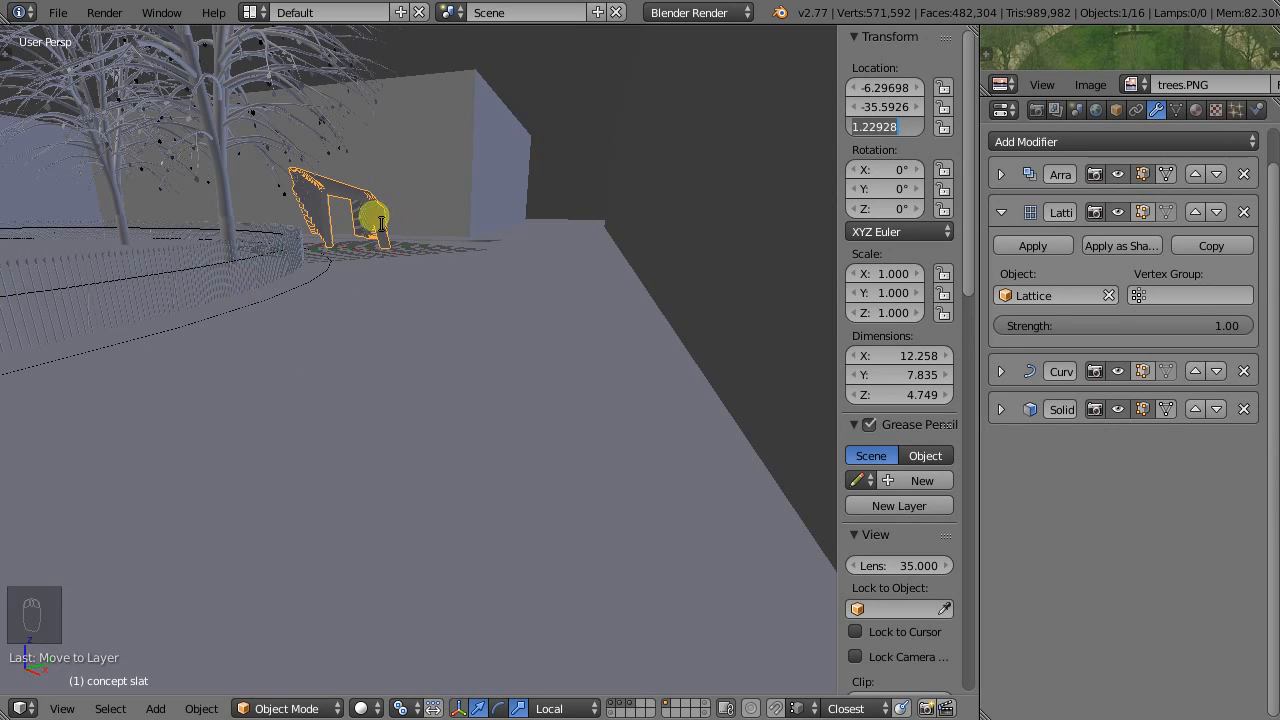
type("0")
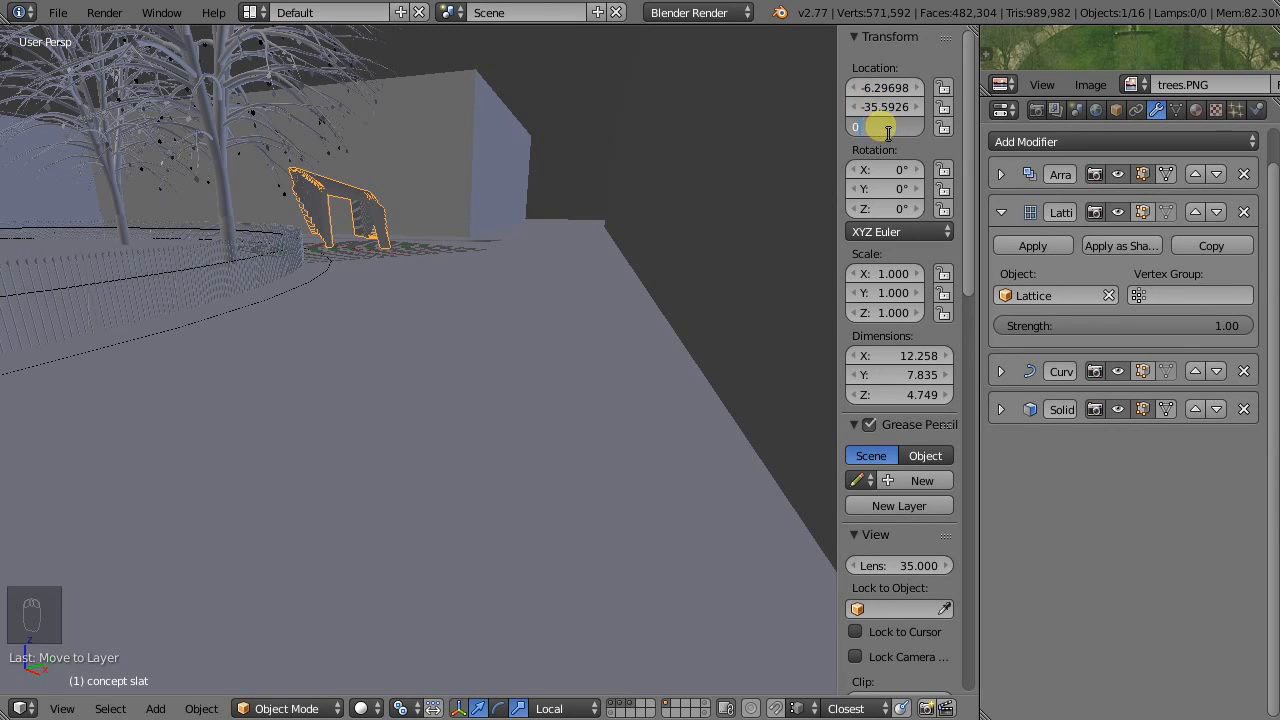
key("Return")
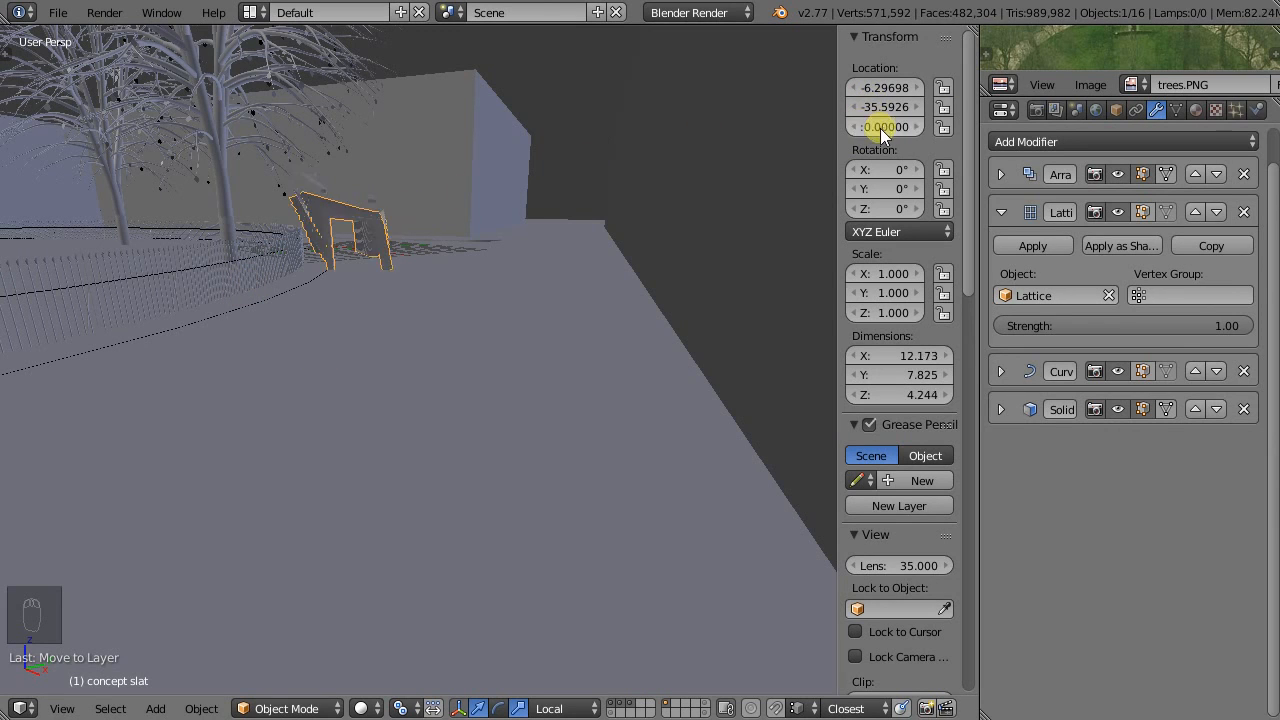
right_click(320, 230)
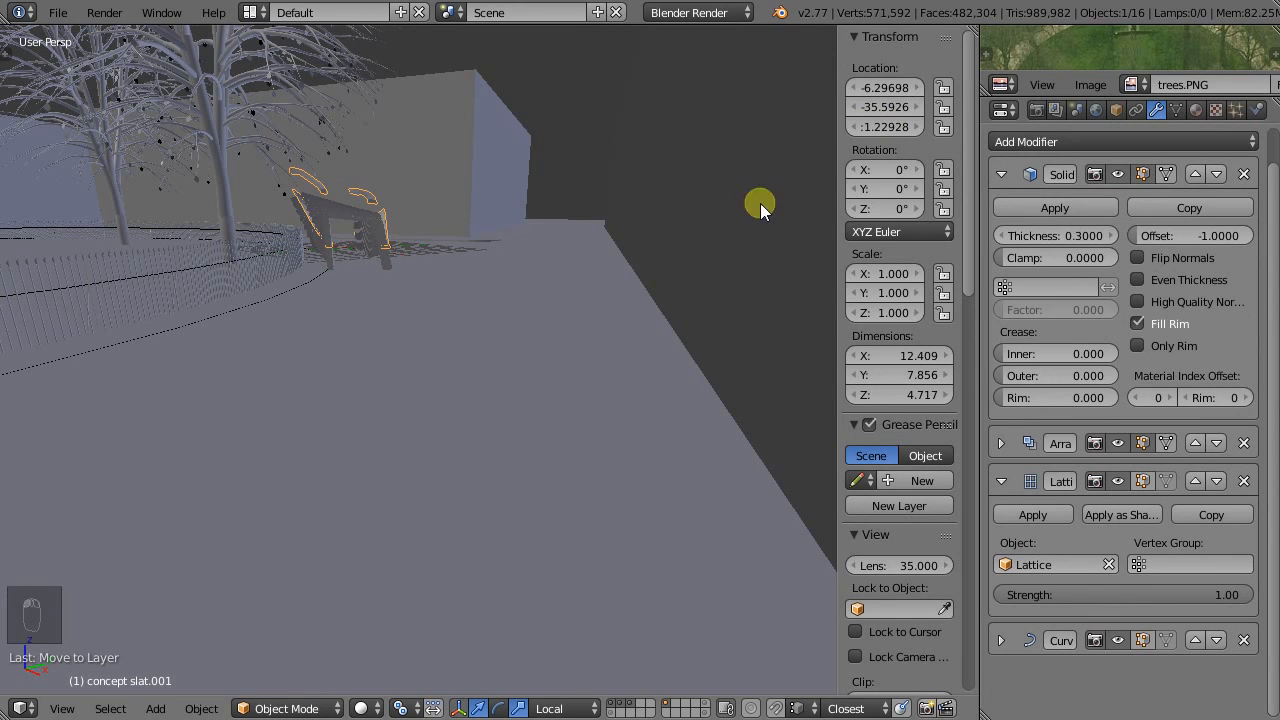
left_click(885, 127)
type("0")
key("Return")
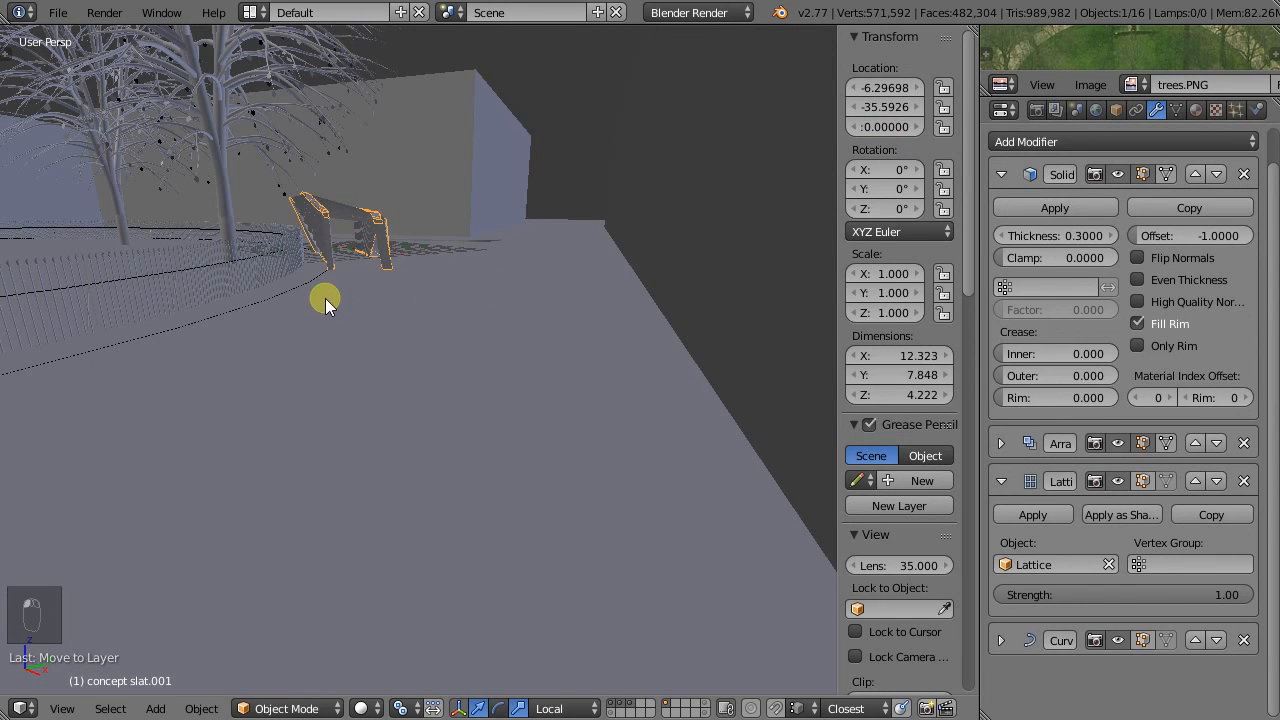
Preview the tunnel in Rendered viewport shading from near ground level and examine it from several angles.
middle_click_drag(325, 298, 503, 266)
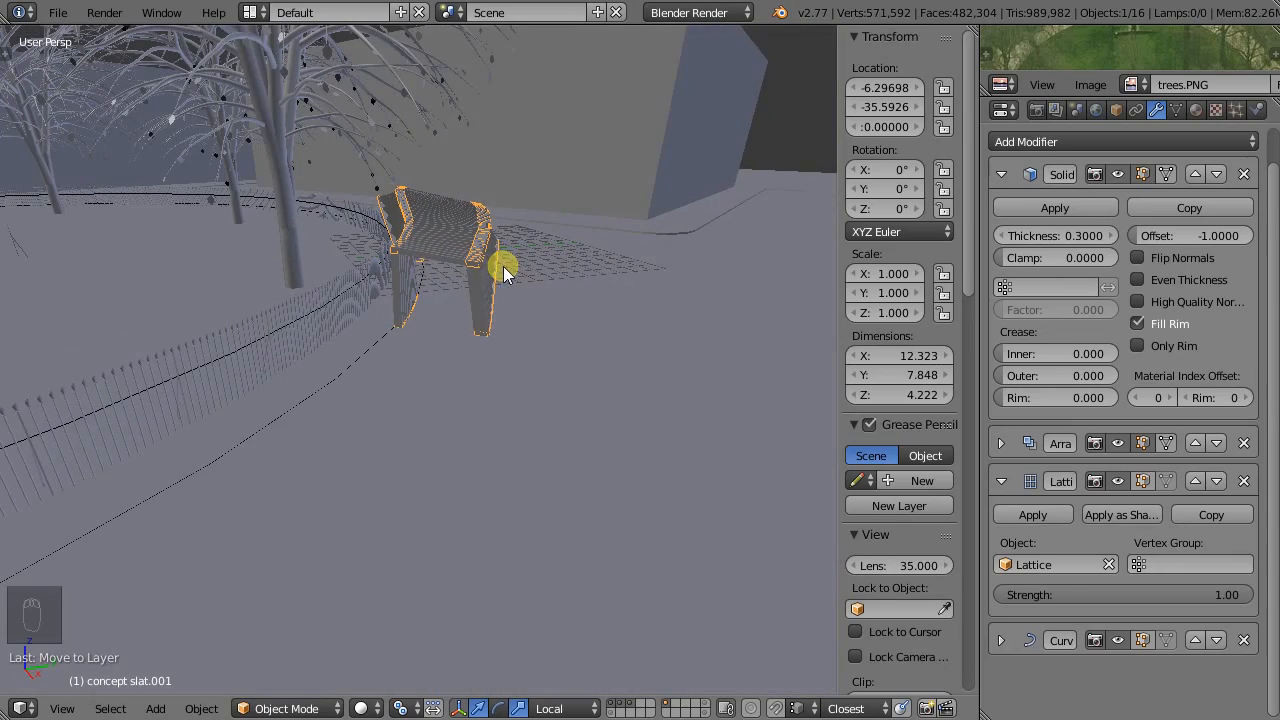
middle_click_drag(425, 225, 418, 329)
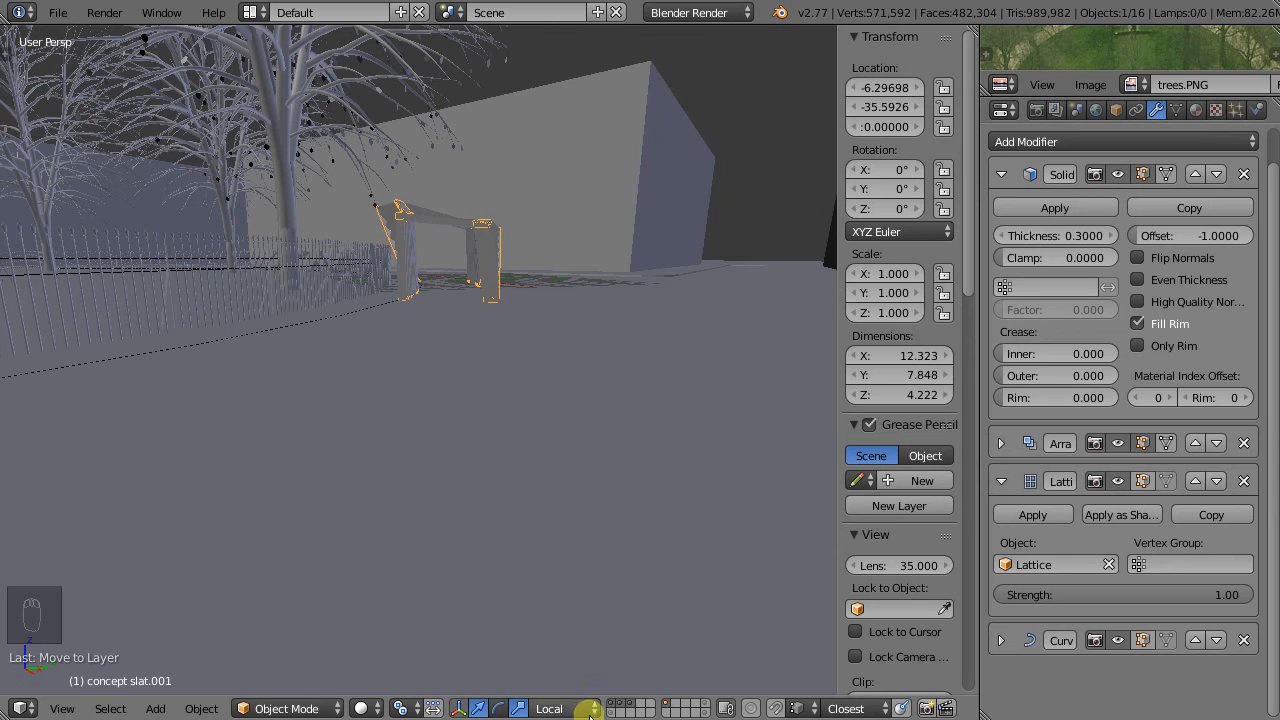
left_click(363, 708)
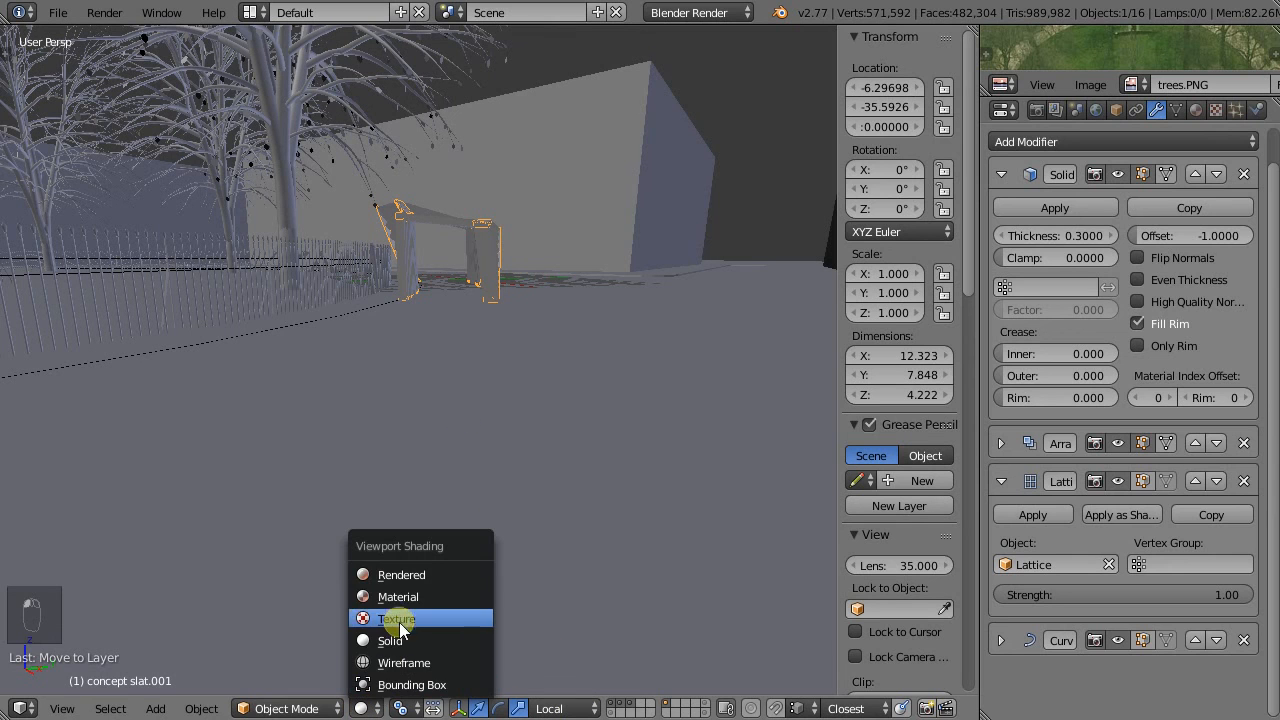
left_click(407, 573)
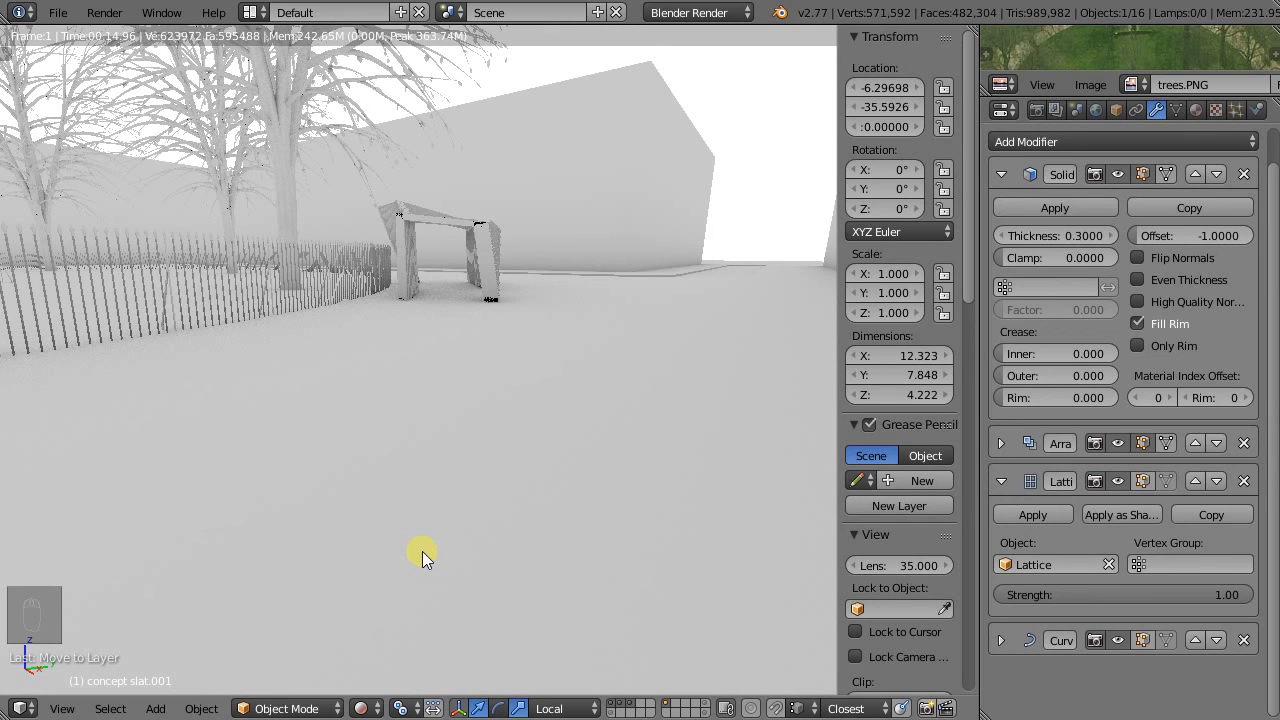
middle_click_drag(475, 303, 421, 304)
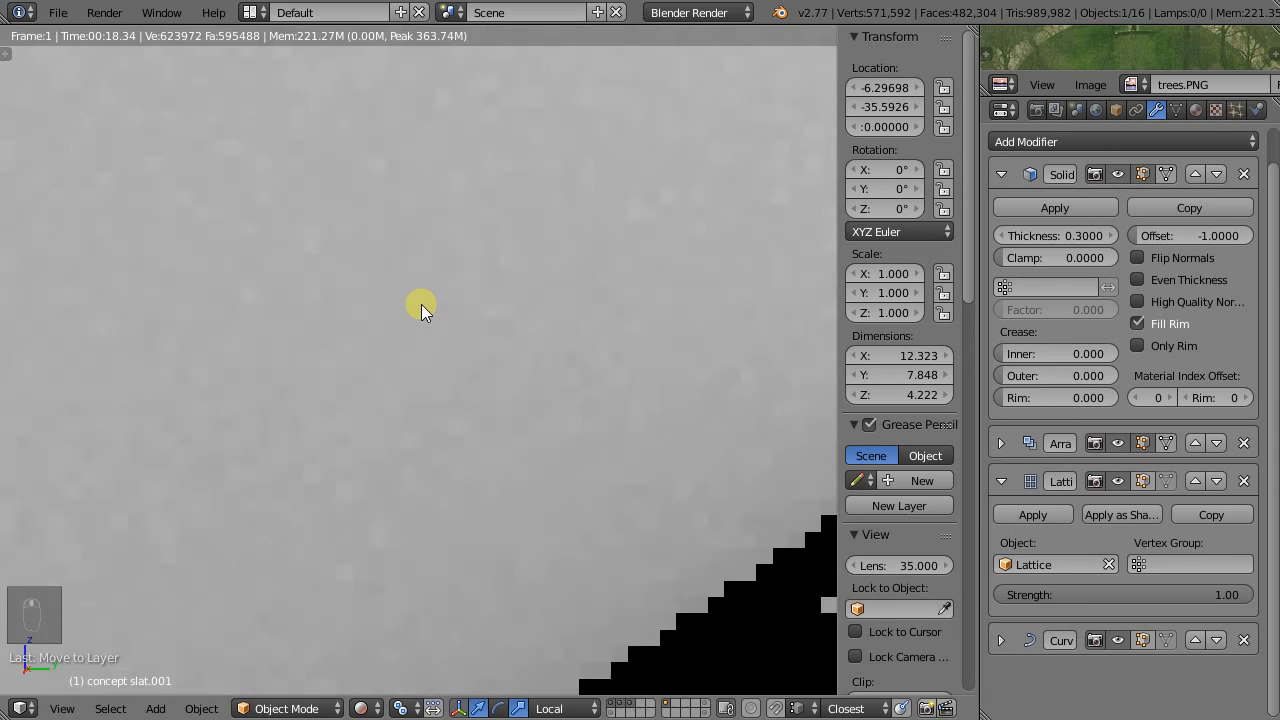
scroll(427, 298, "down", 5)
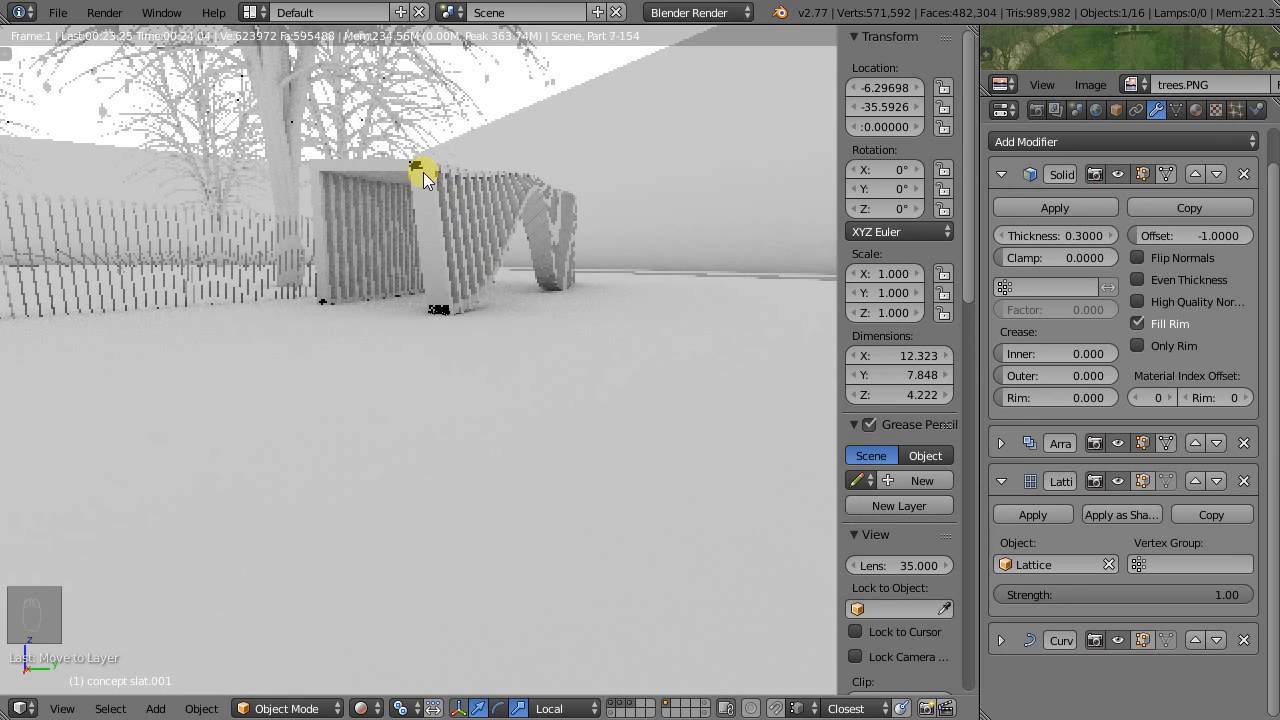
middle_click_drag(509, 286, 437, 286)
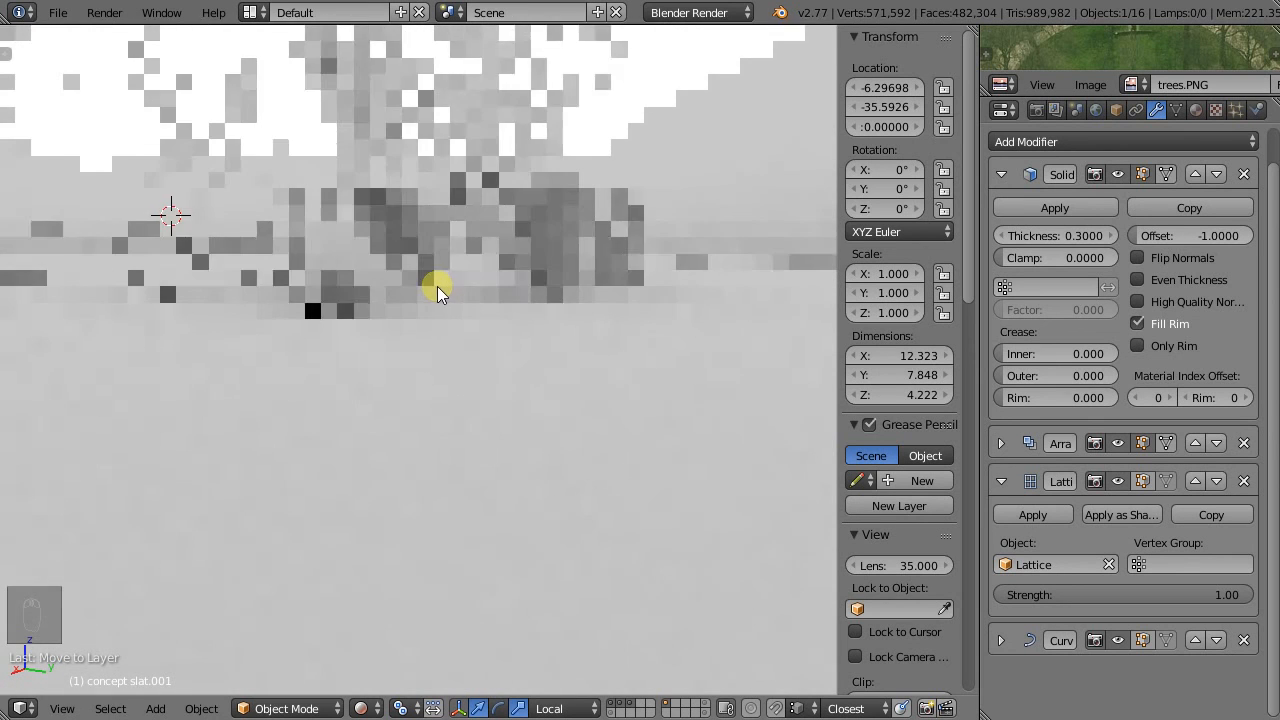